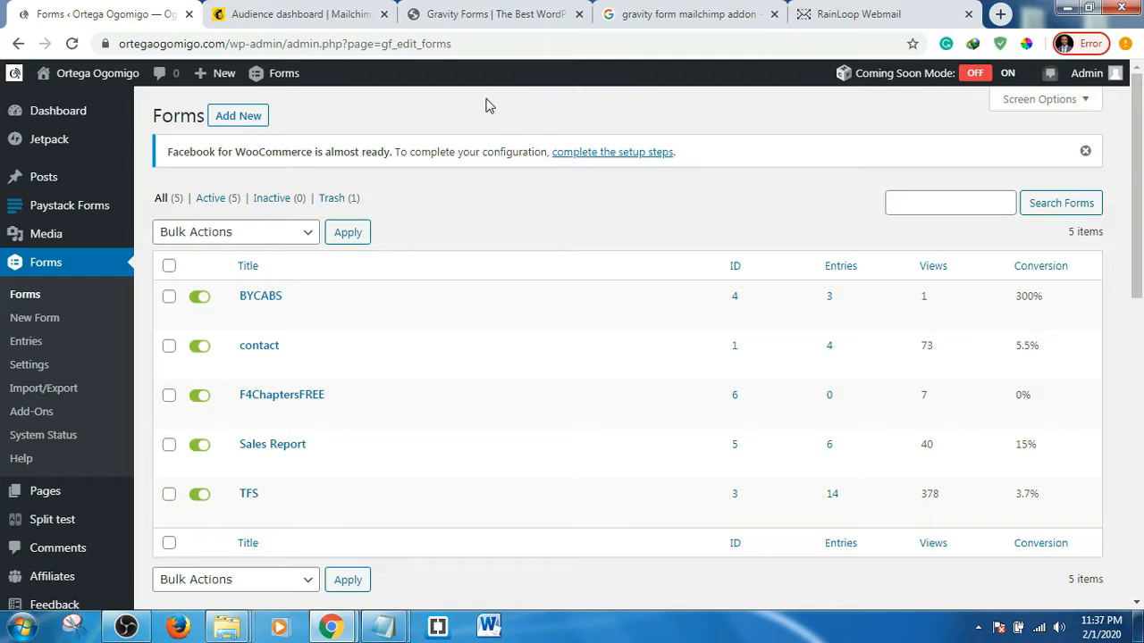
- Browse the Gravity Forms website
click(485, 10)
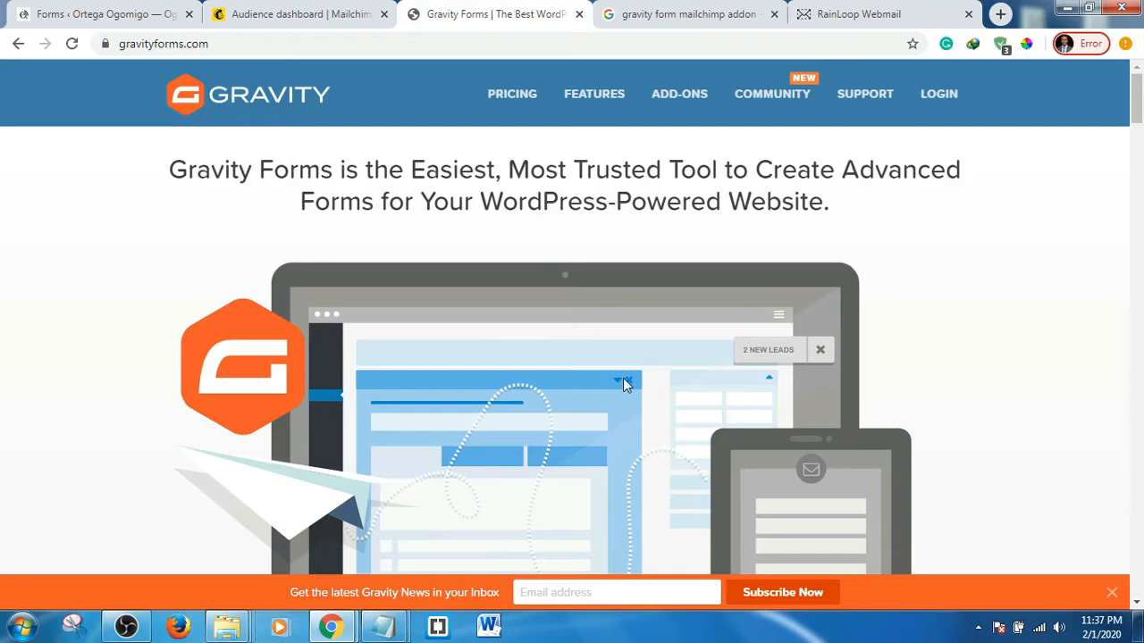
scroll(626, 380, down, 5)
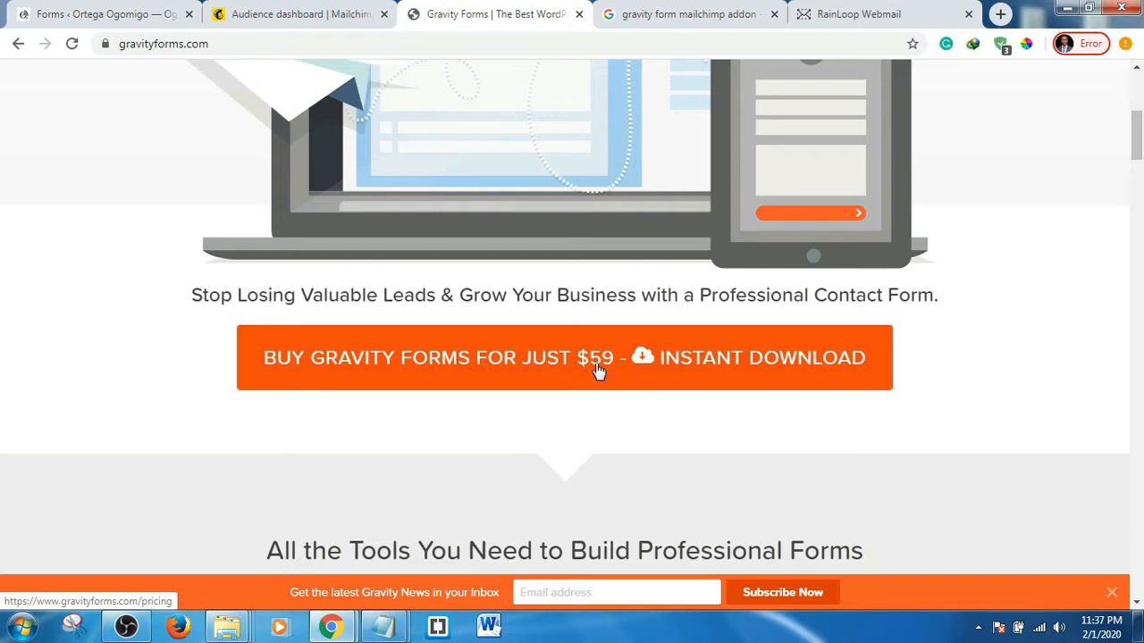
scroll(598, 370, down, 15)
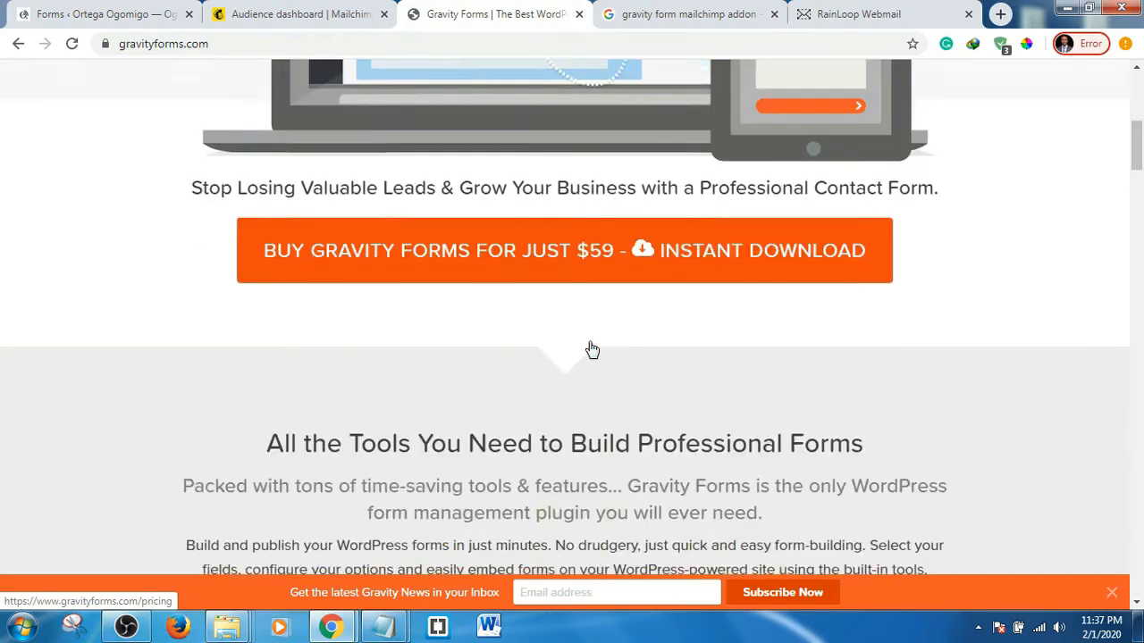
scroll(592, 349, down, 7)
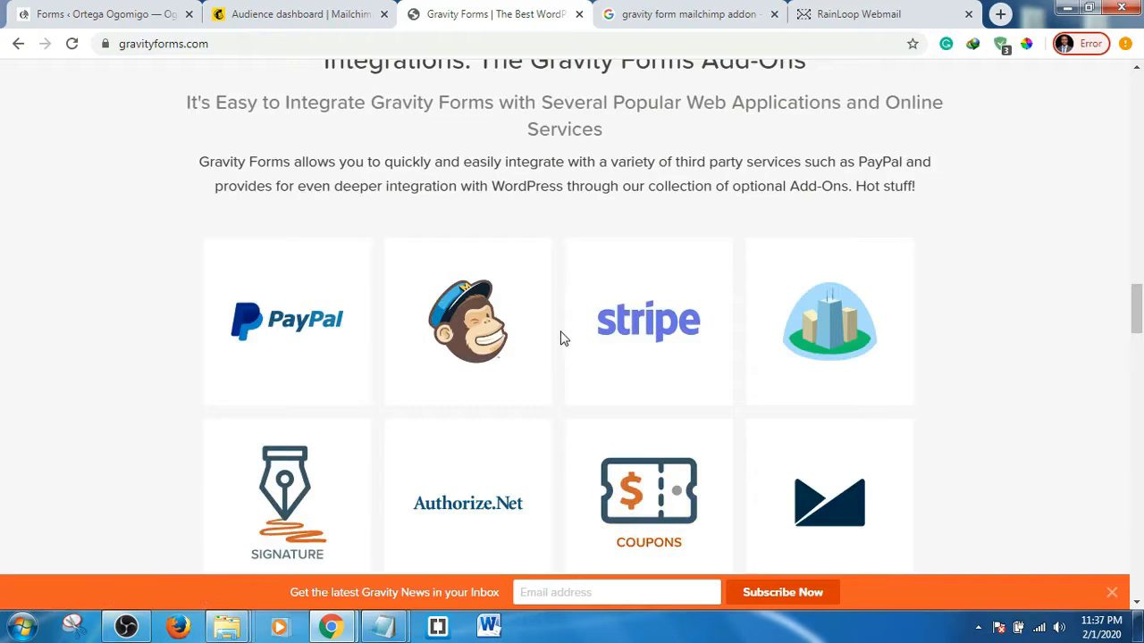
scroll(562, 338, down, 1)
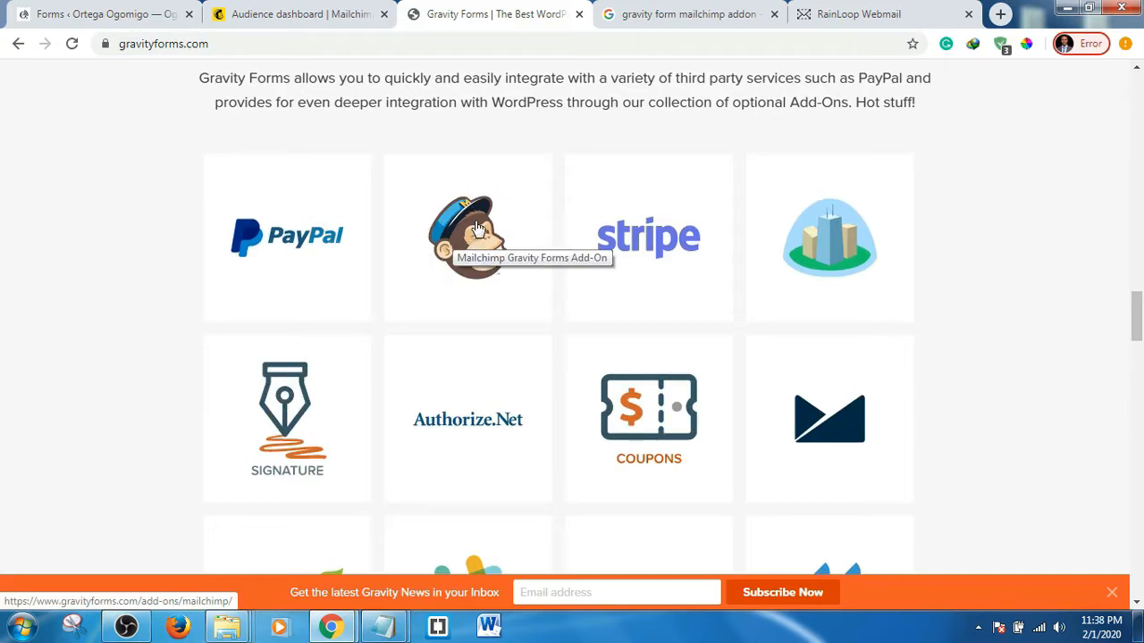
- Look over the WordPress forms list and the Mailchimp audience dashboard, then return to the forms list
click(94, 10)
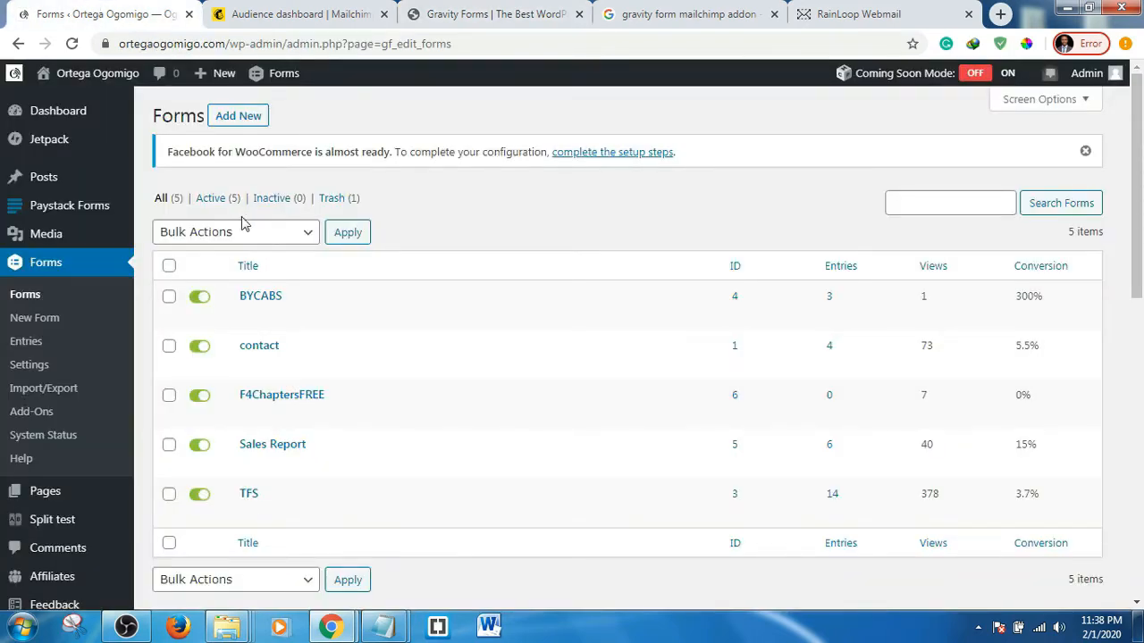
scroll(235, 208, down, 5)
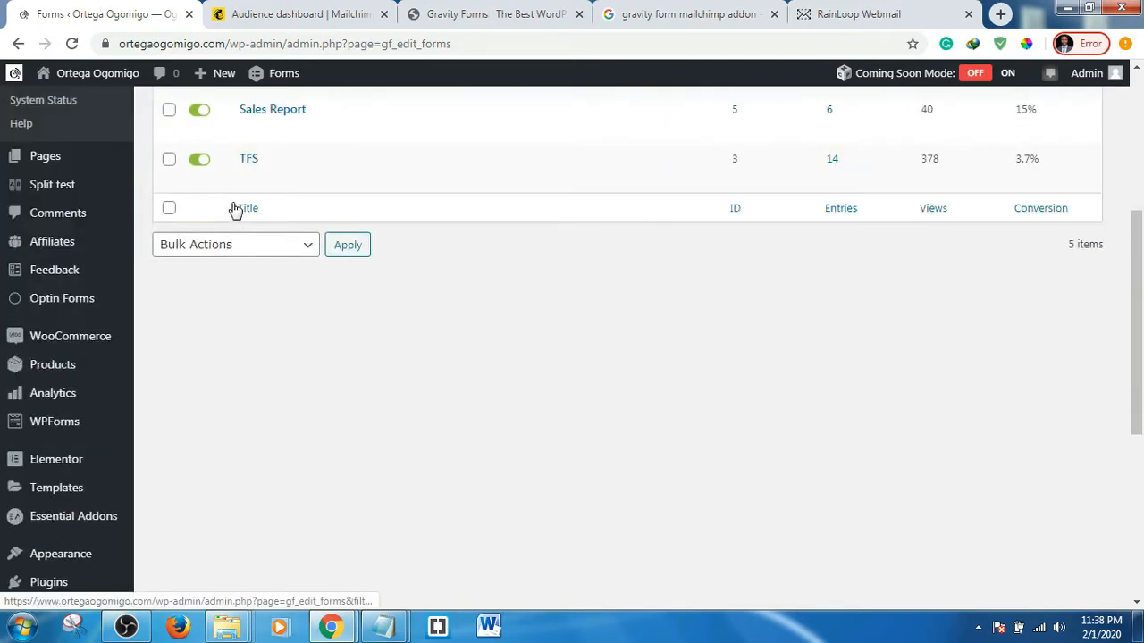
mouse_move(64, 506)
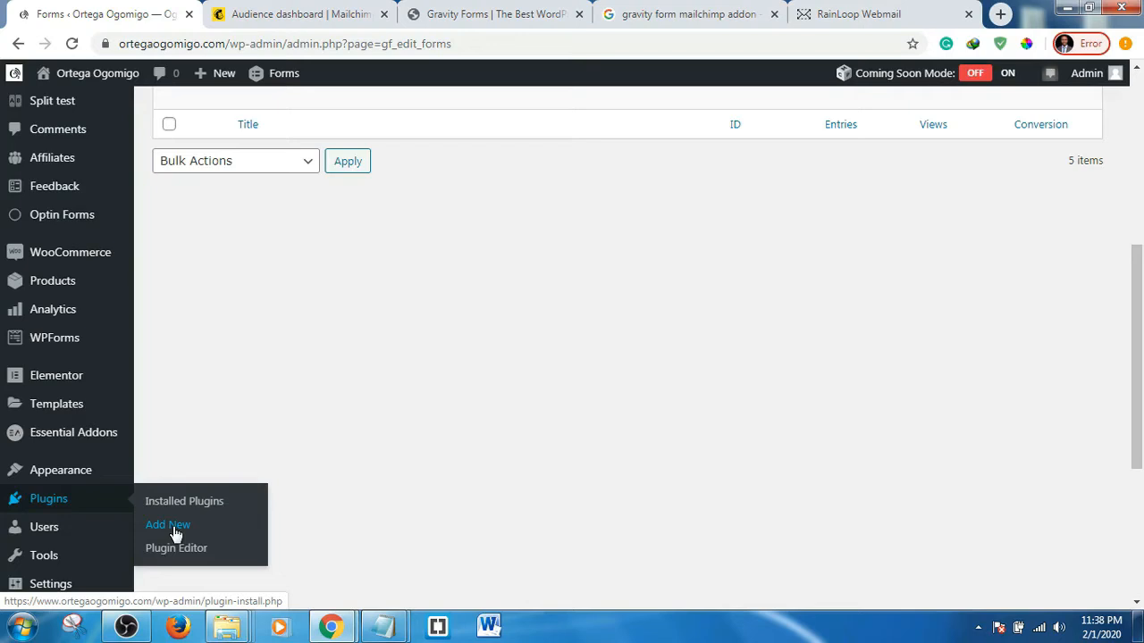
scroll(349, 436, up, 5)
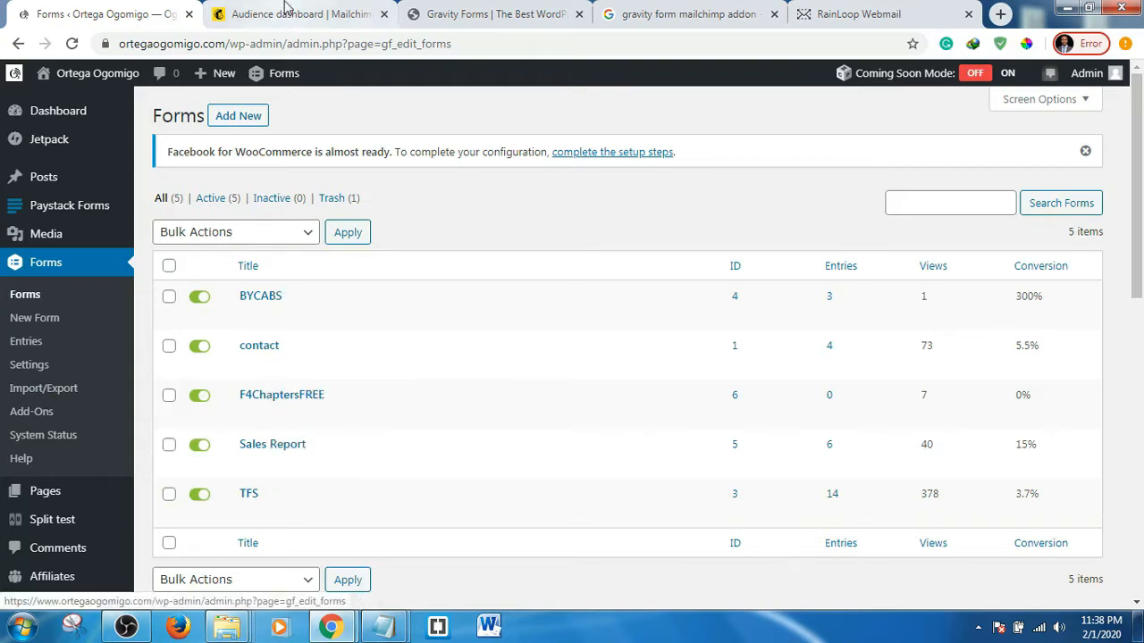
click(286, 11)
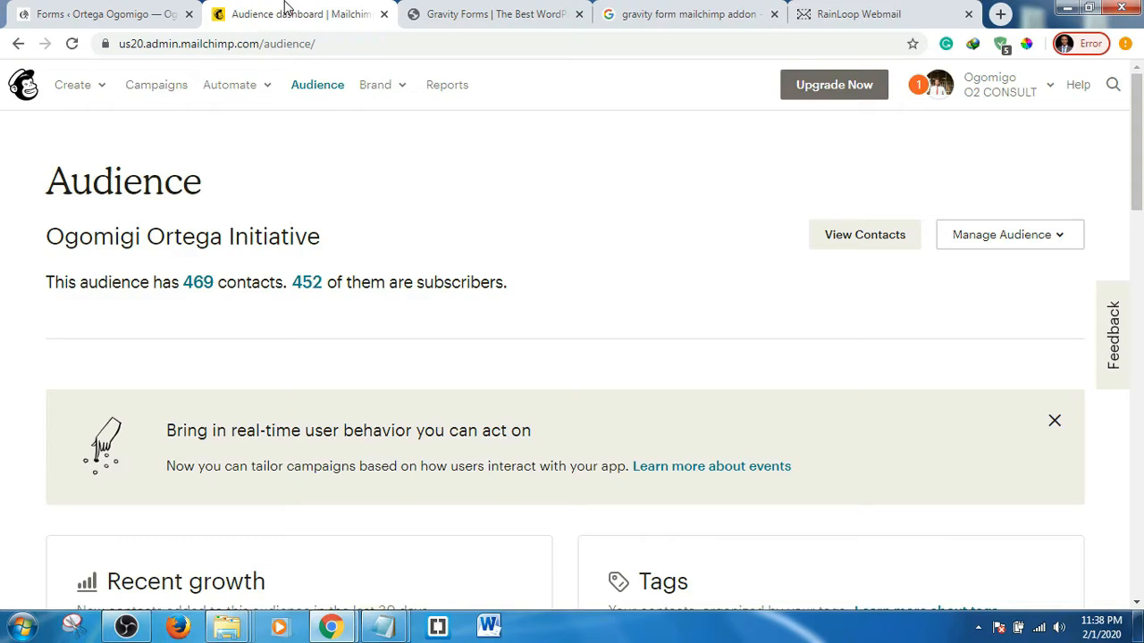
drag(260, 44, 185, 50)
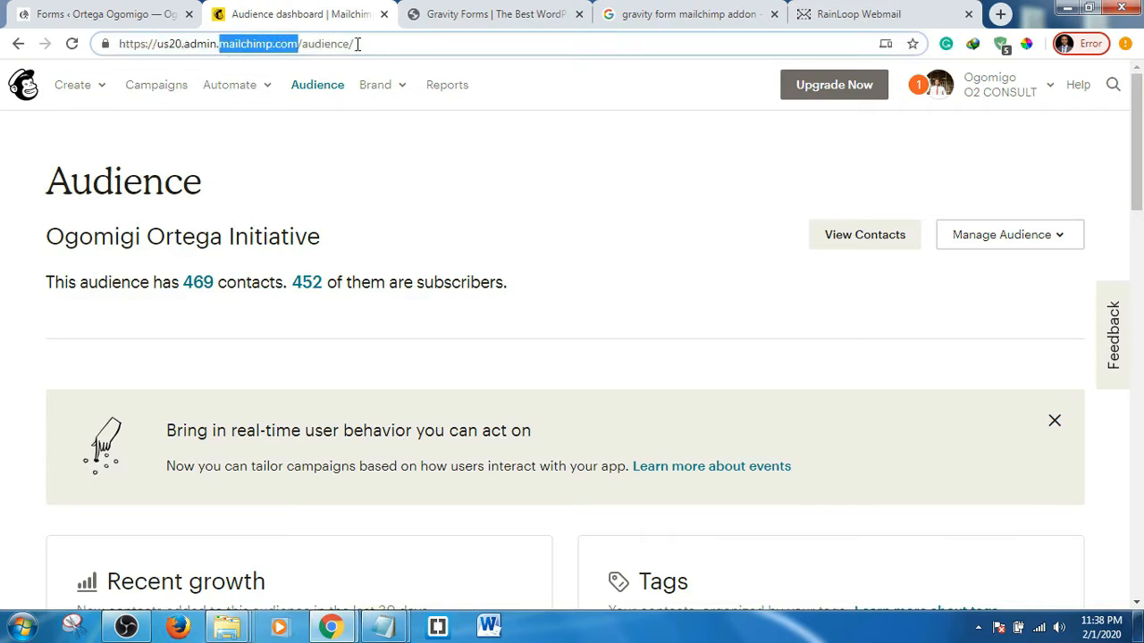
click(515, 186)
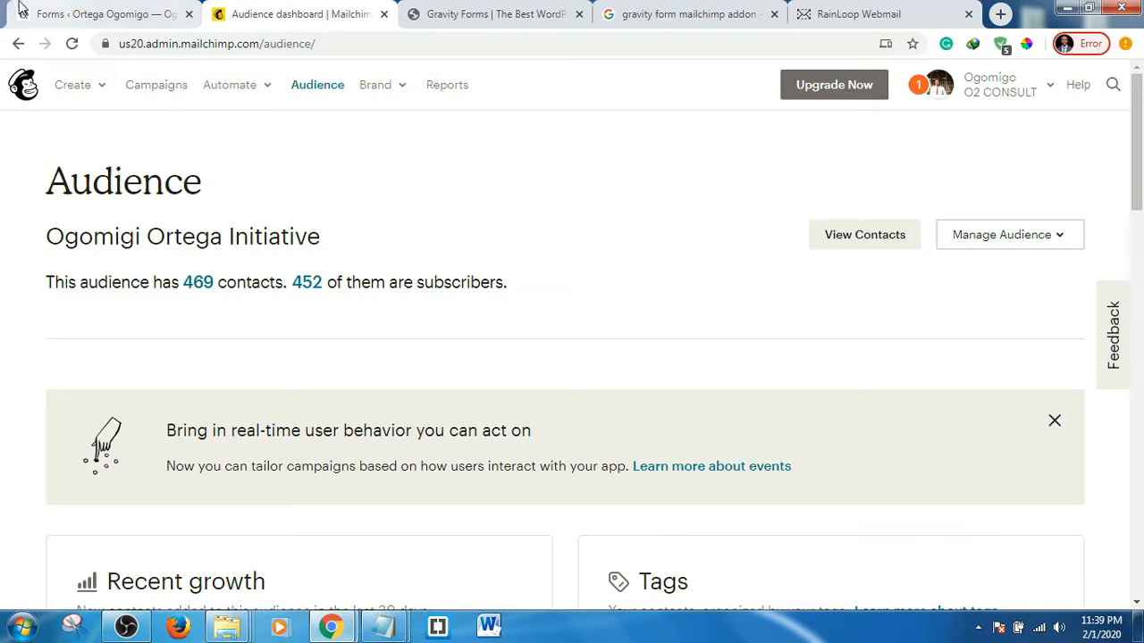
click(80, 9)
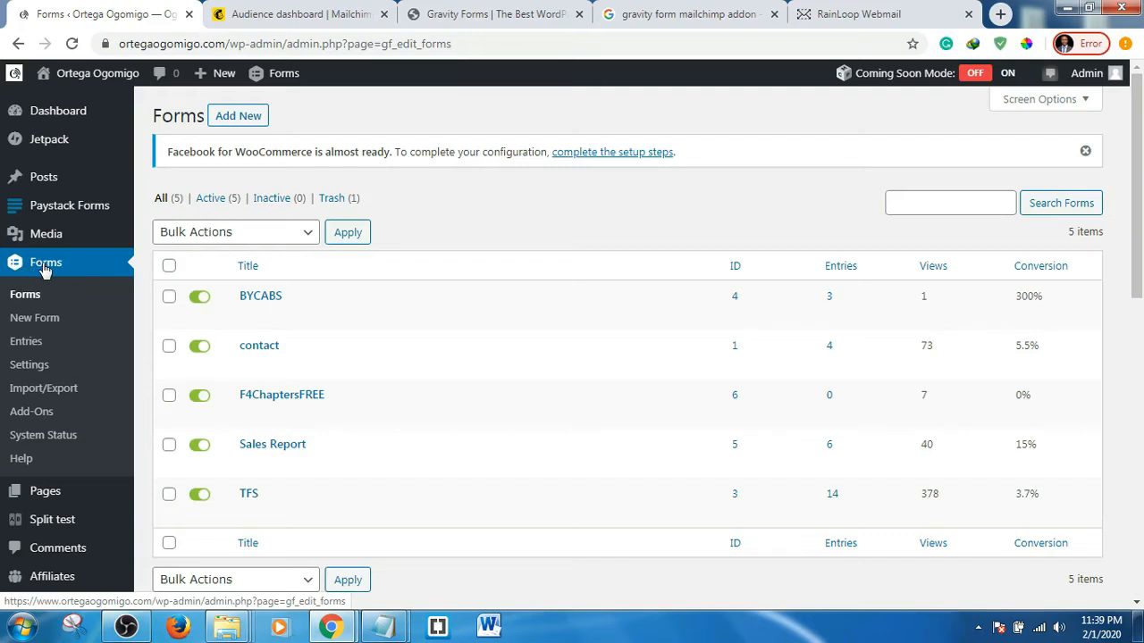
- Open Gravity Forms' Mailchimp add-on settings in a new tab, then return to the Mailchimp dashboard
middle_click(28, 367)
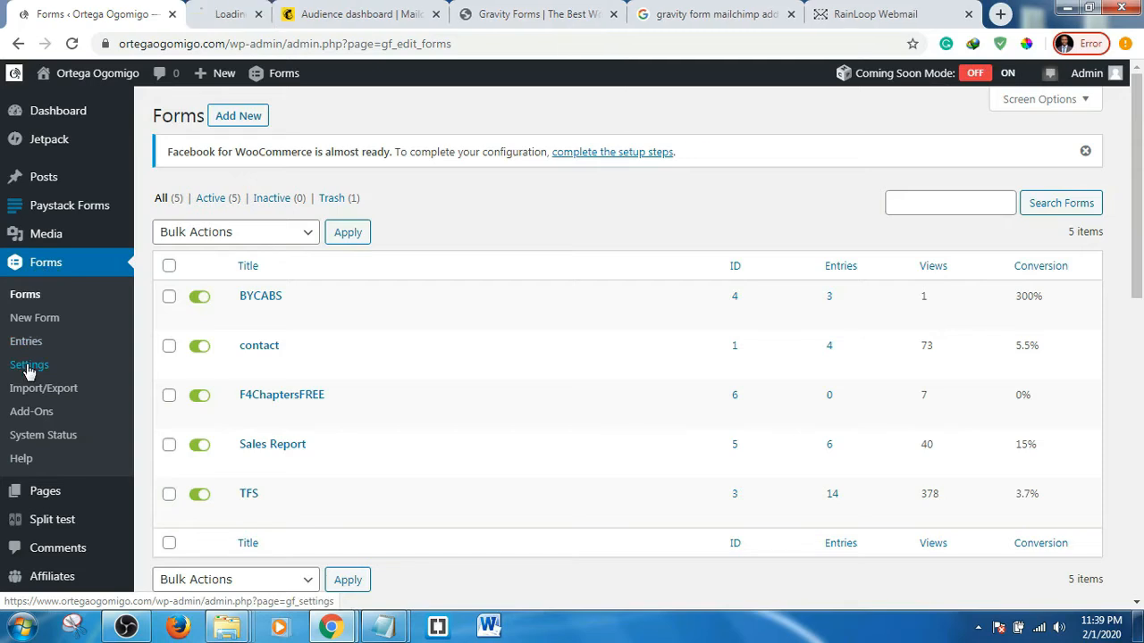
click(222, 7)
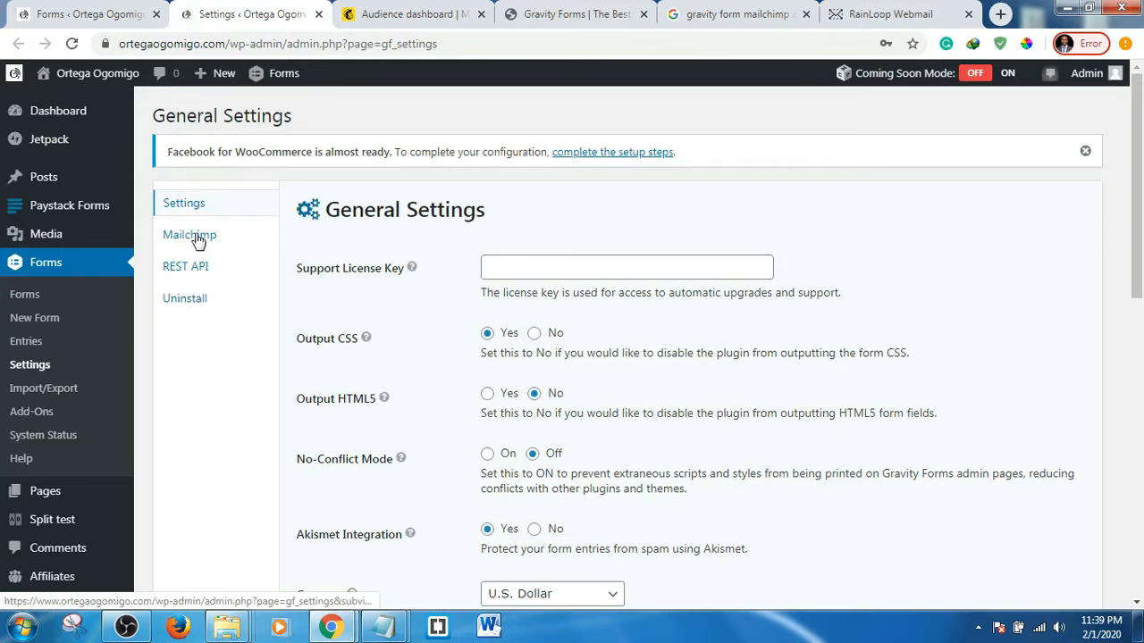
click(197, 239)
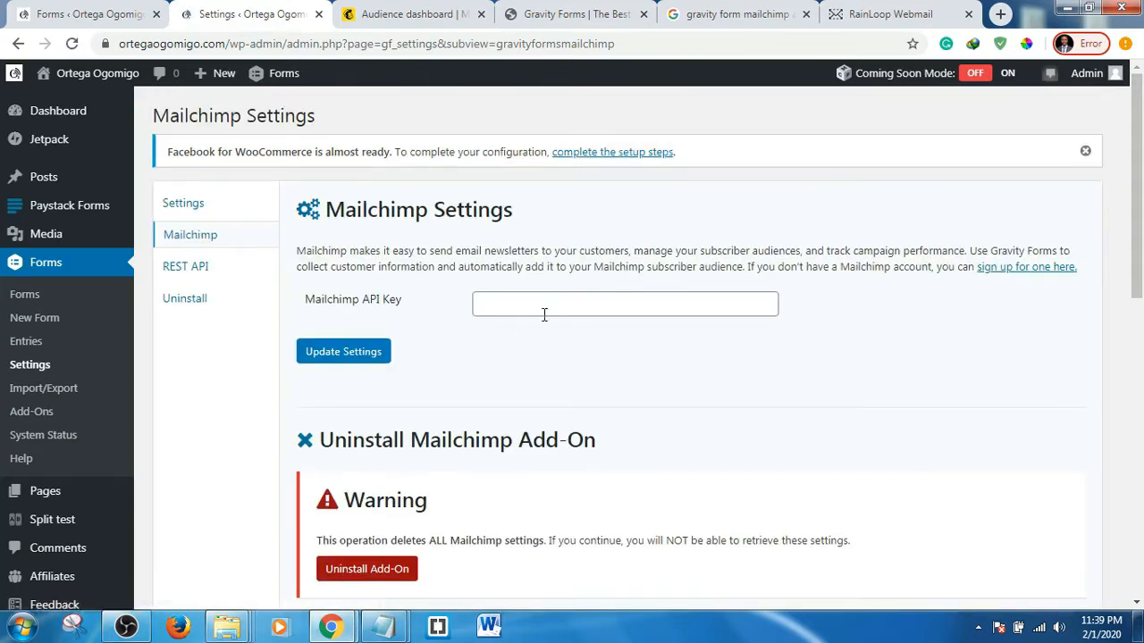
click(409, 13)
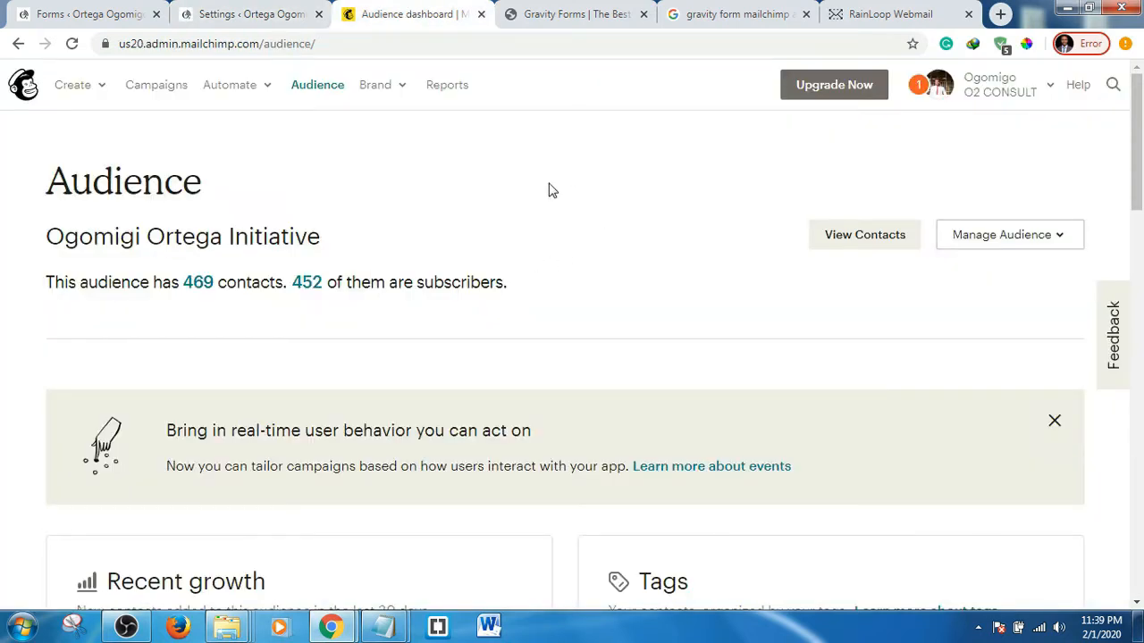
- Go to the Mailchimp Account > Extras > API keys page
click(1050, 94)
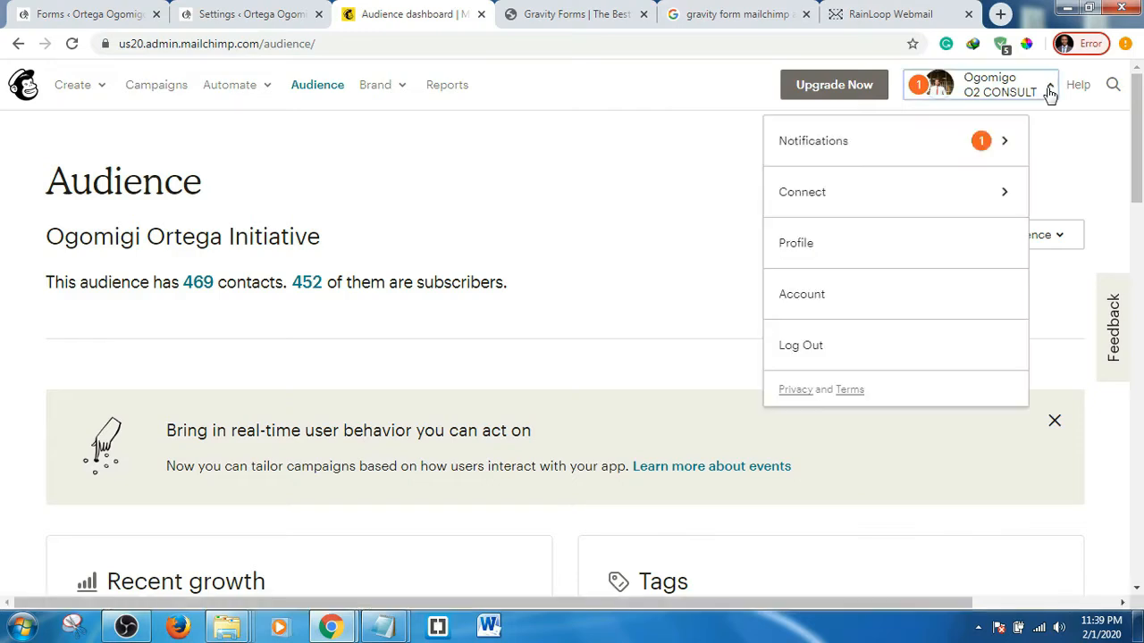
click(842, 300)
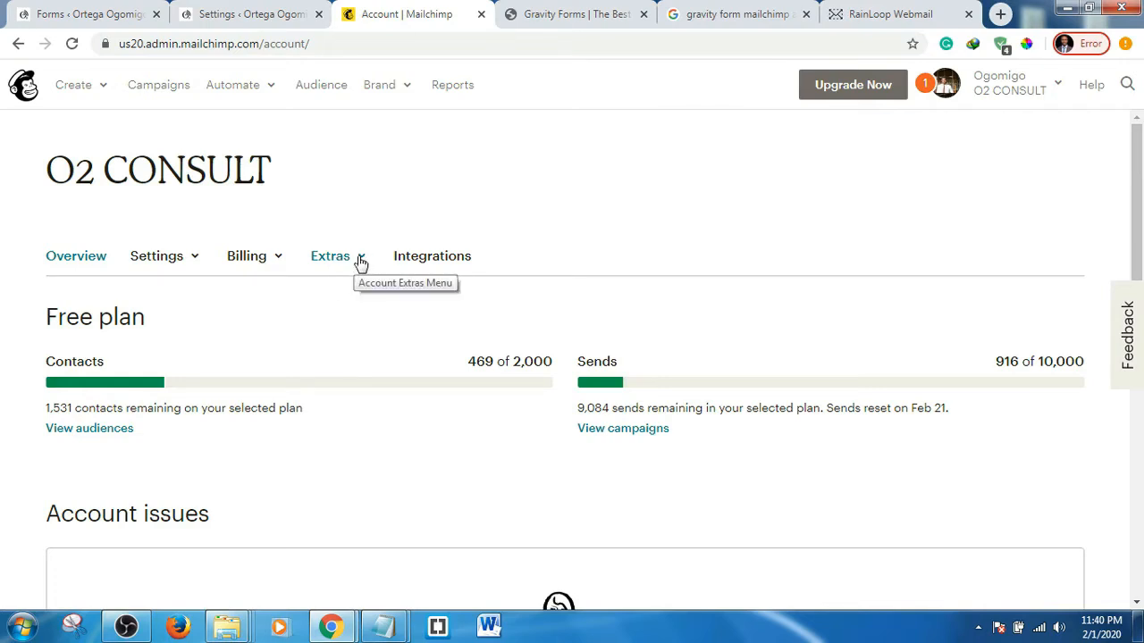
click(361, 259)
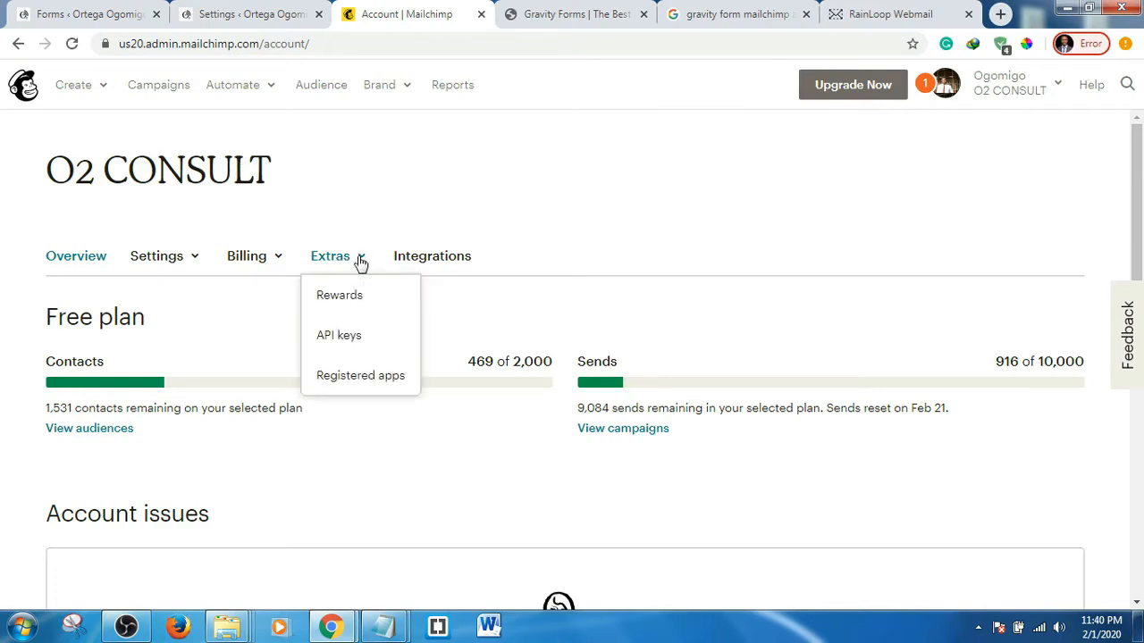
click(348, 345)
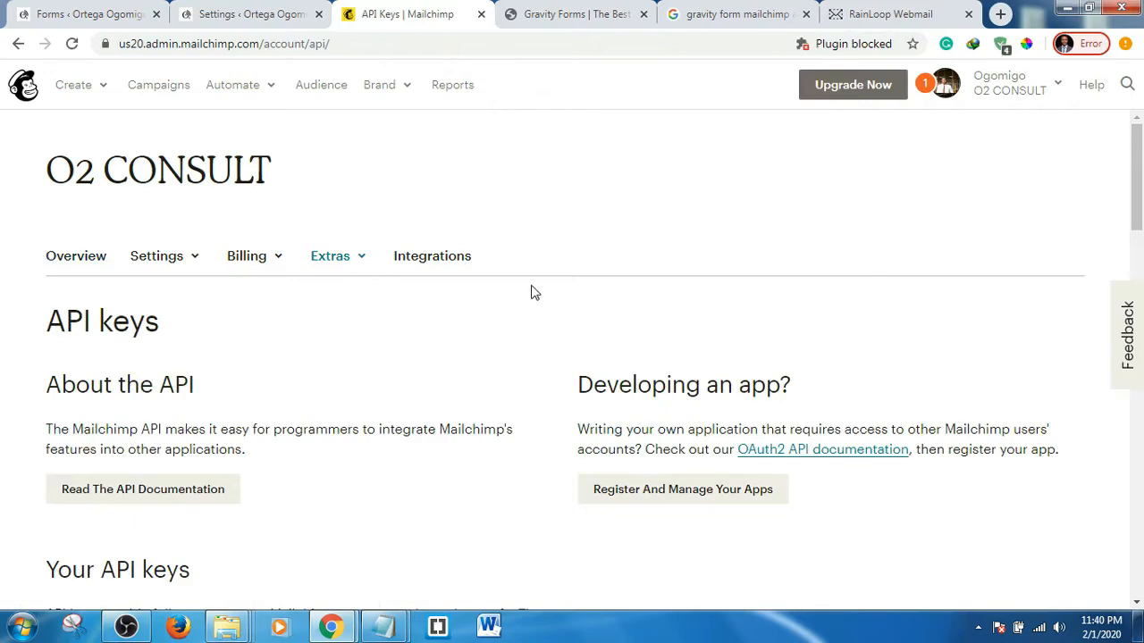
- Copy the existing Mailchimp API key
scroll(530, 291, down, 4)
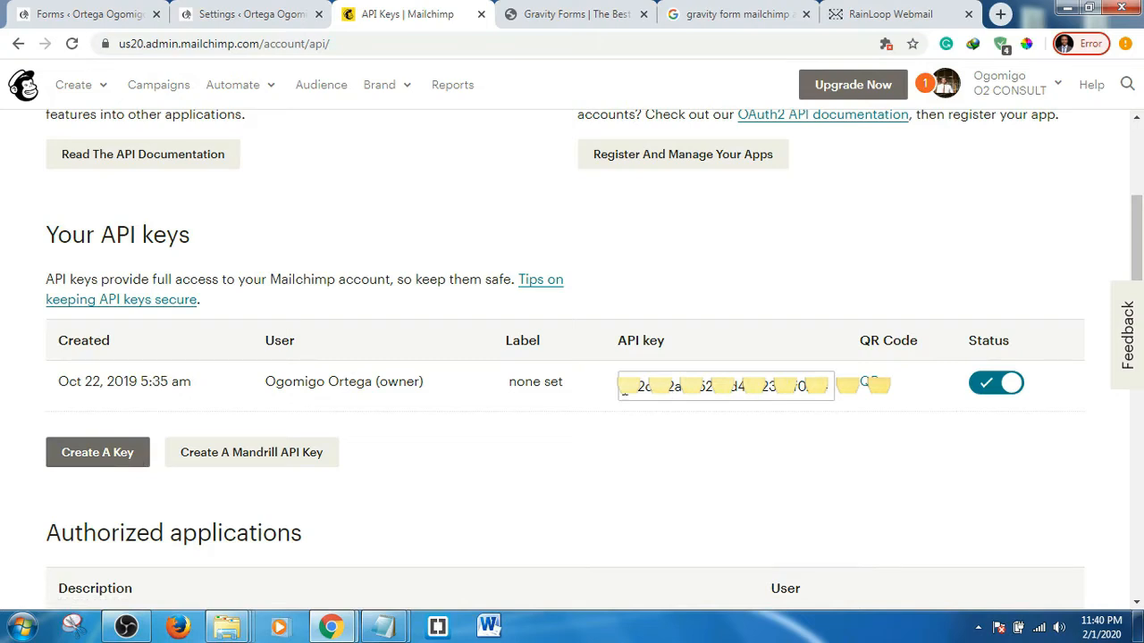
drag(629, 385, 835, 385)
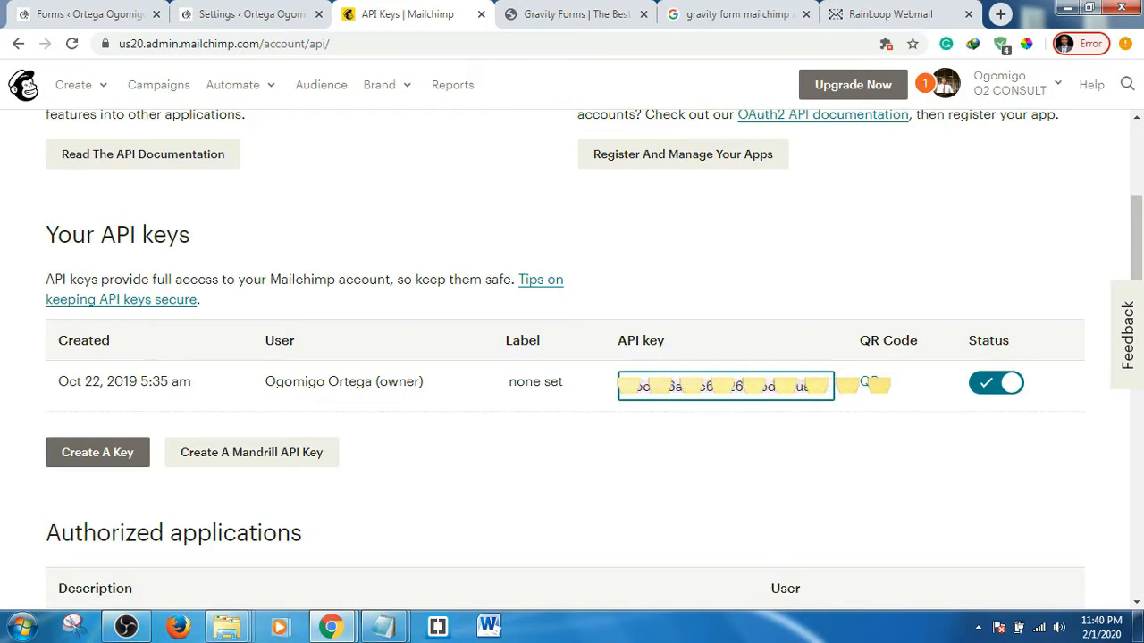
right_click(736, 384)
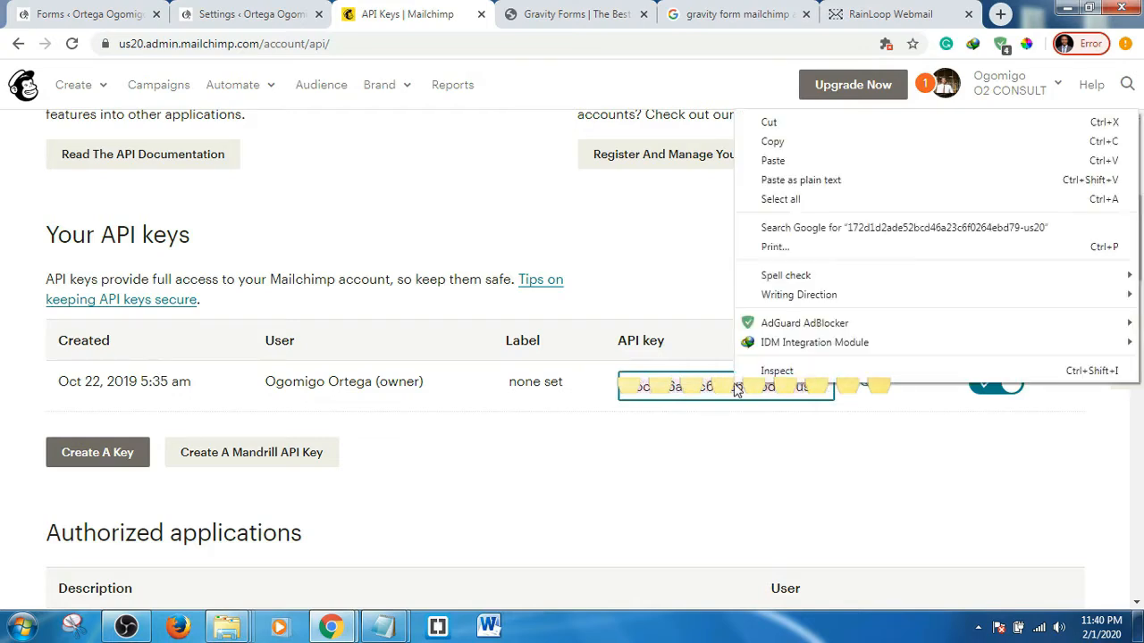
click(768, 145)
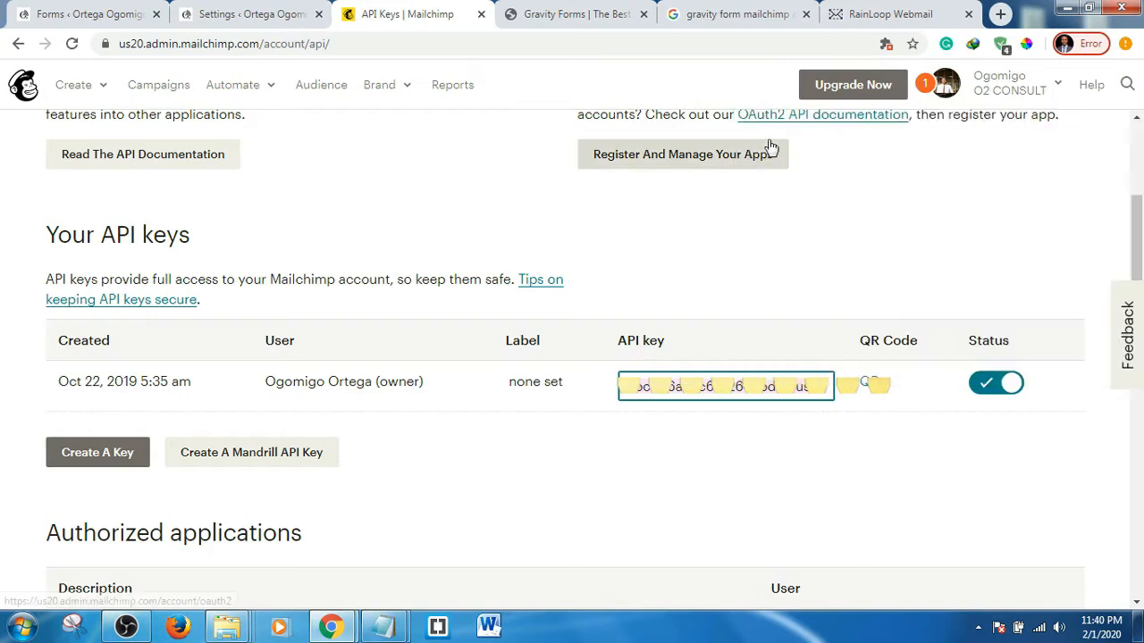
- Paste the copied API key into the Gravity Forms Mailchimp API Key field and save it
click(258, 9)
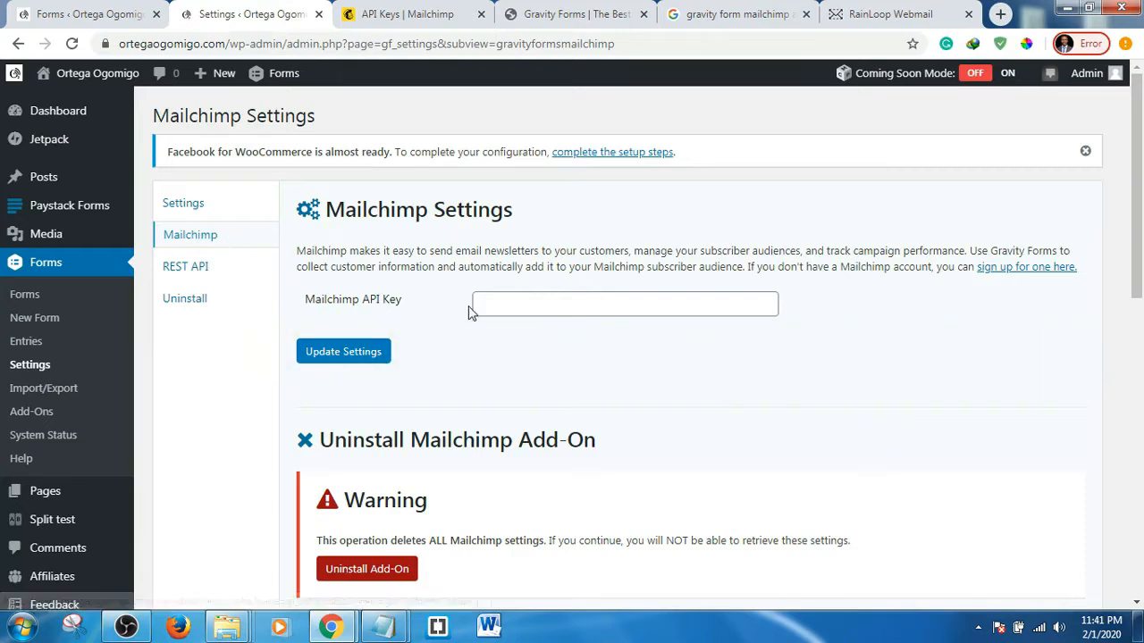
click(519, 304)
right_click(518, 303)
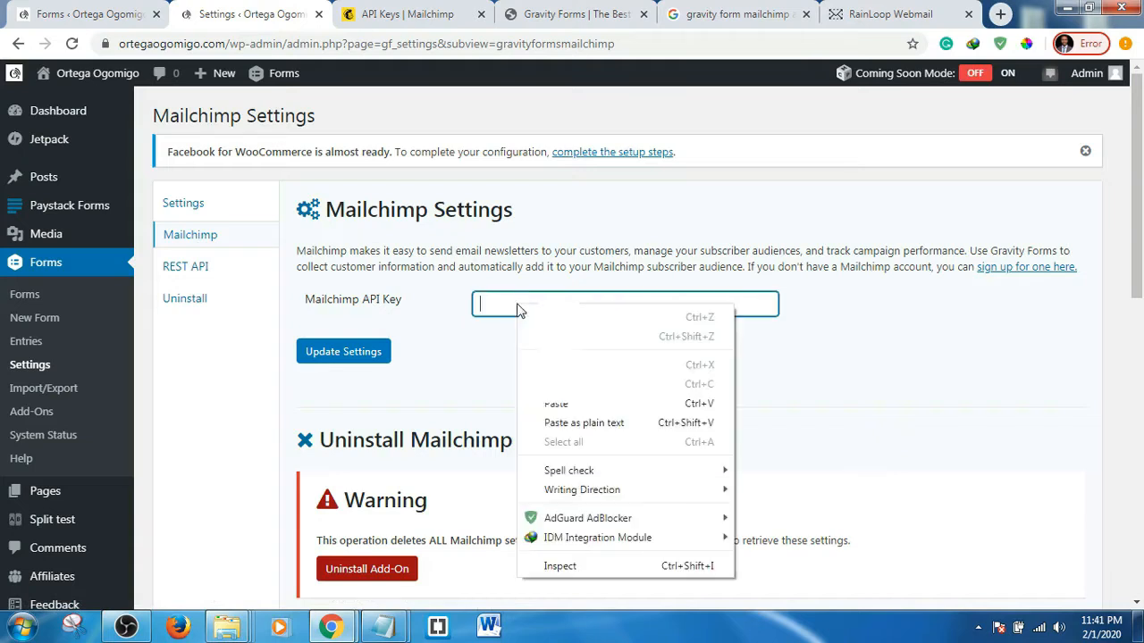
click(556, 405)
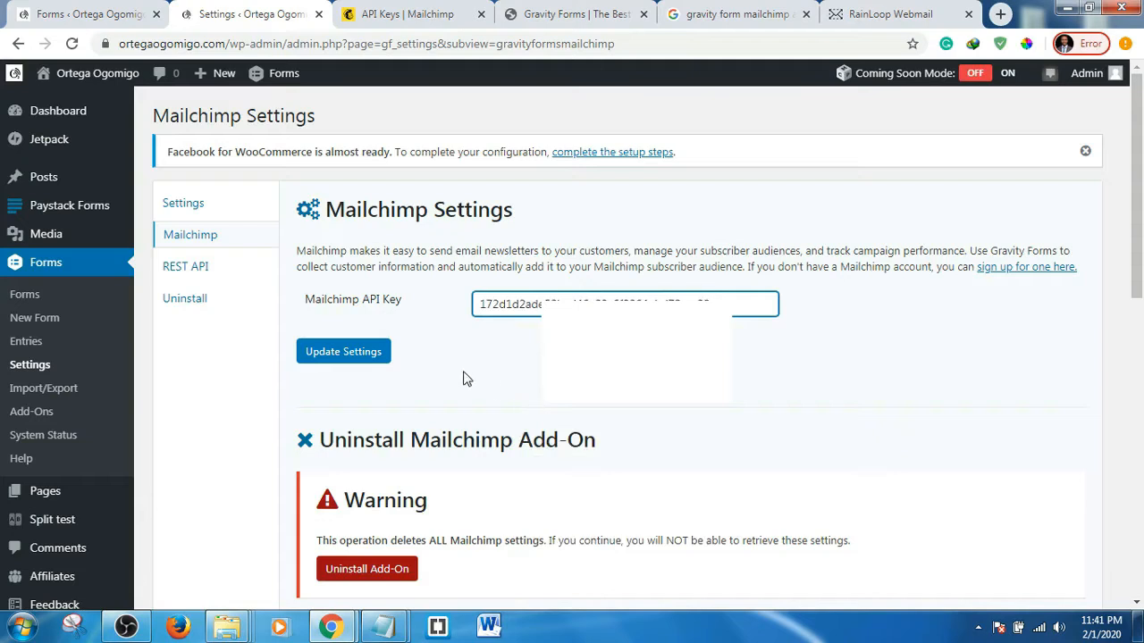
click(331, 355)
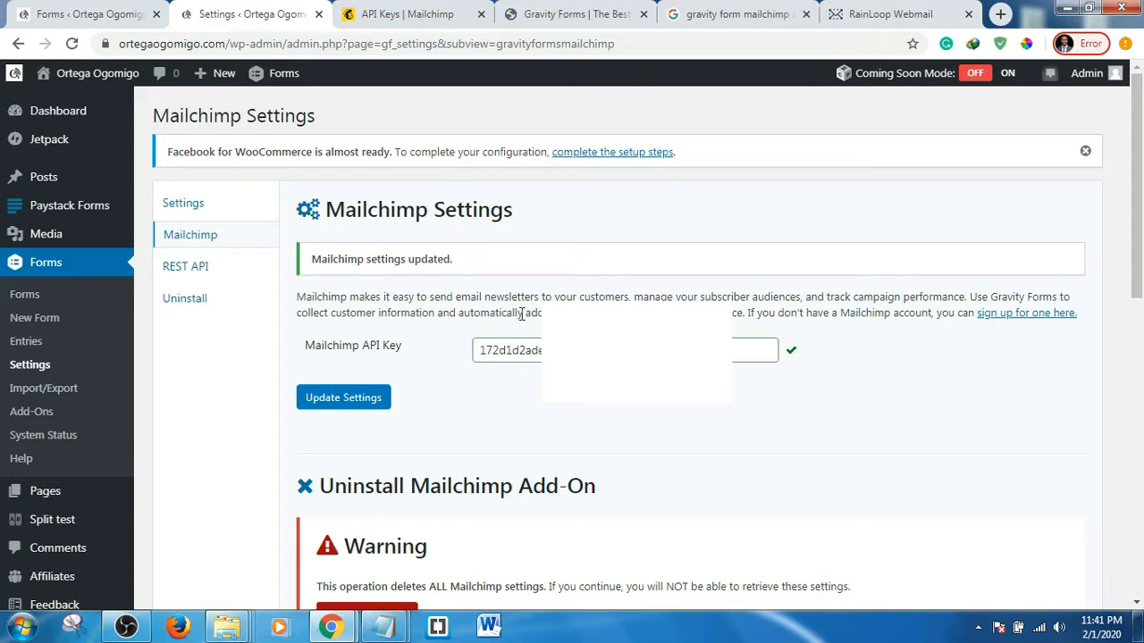
- Create a new Gravity Forms form titled 'Subscribe'
click(44, 324)
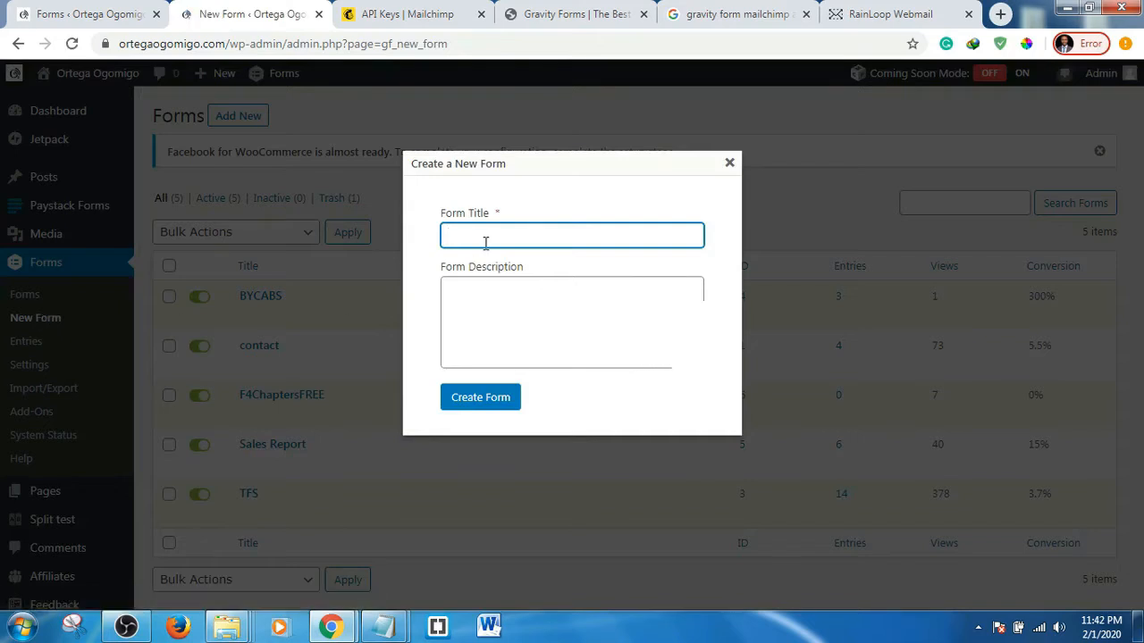
text(Subc)
key(BackSpace)
text(scribe)
click(487, 402)
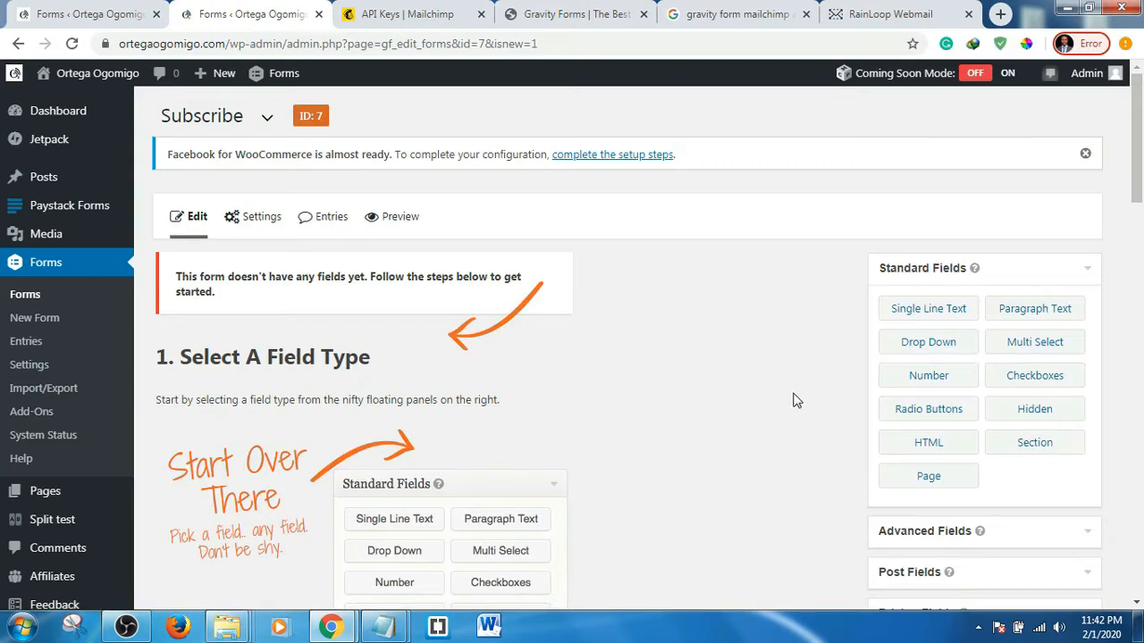
- Add a required single-line text field labelled 'Name'
click(930, 315)
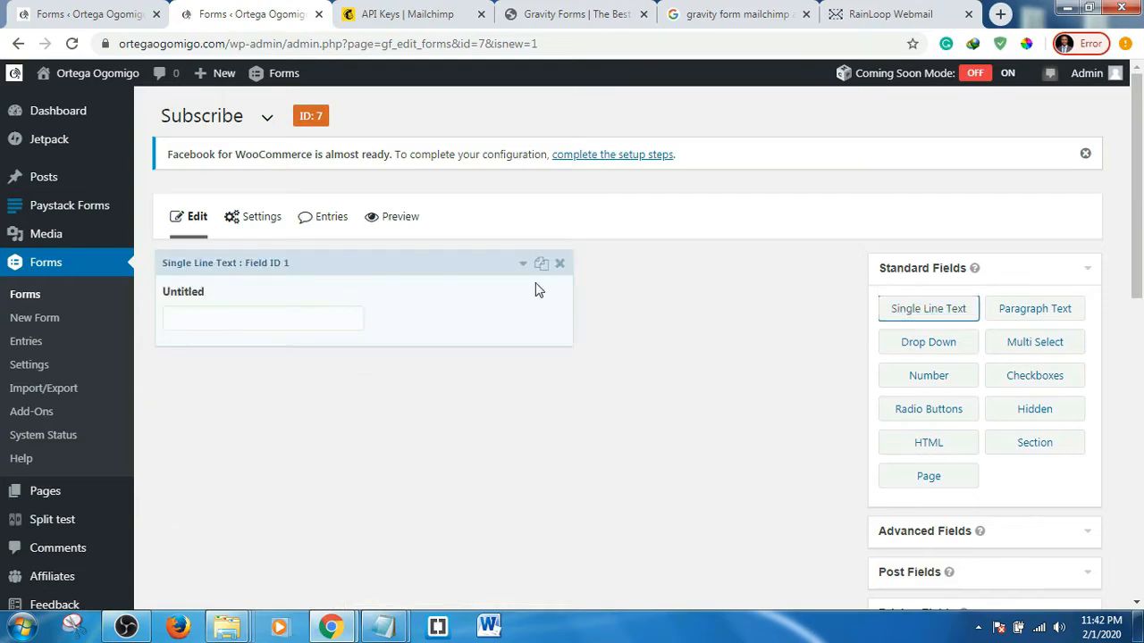
click(302, 337)
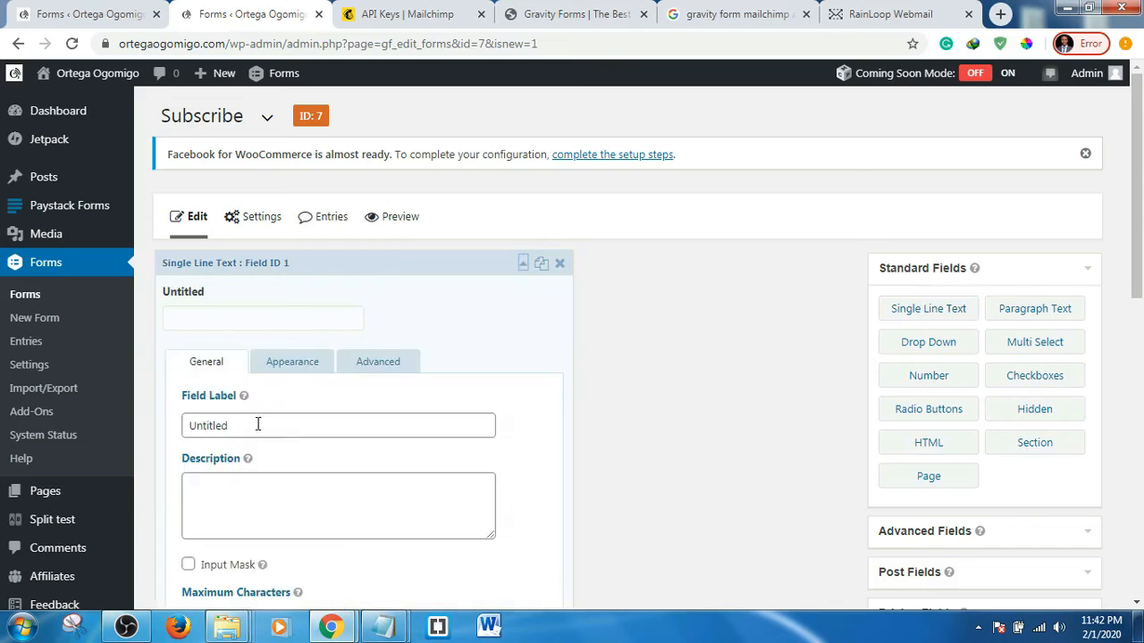
click(257, 424)
double_click(258, 424)
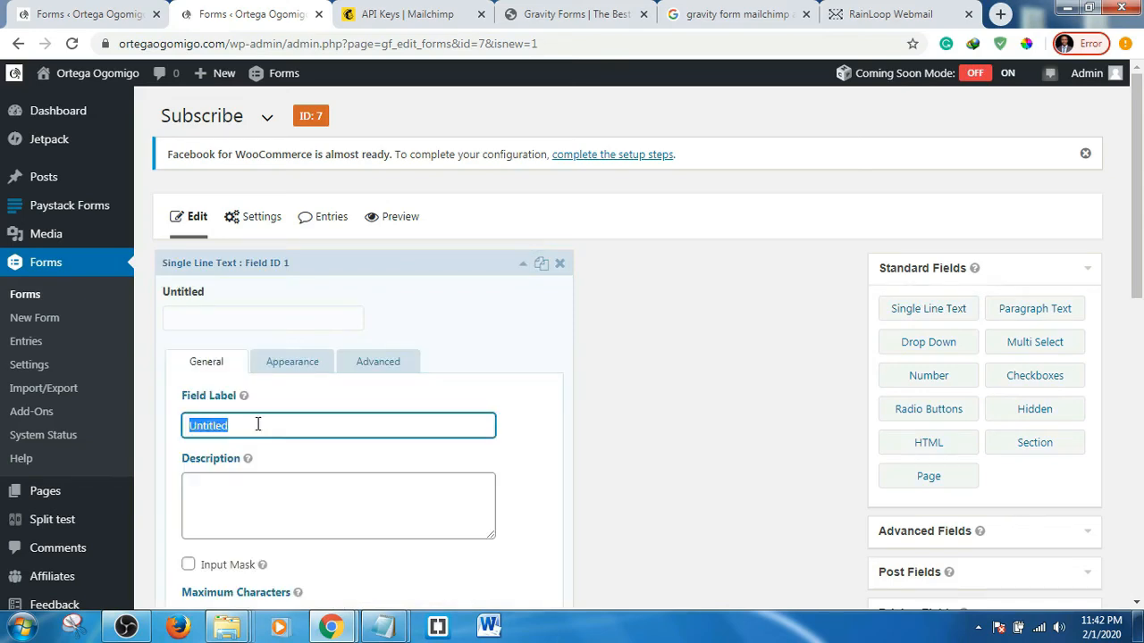
text(Name)
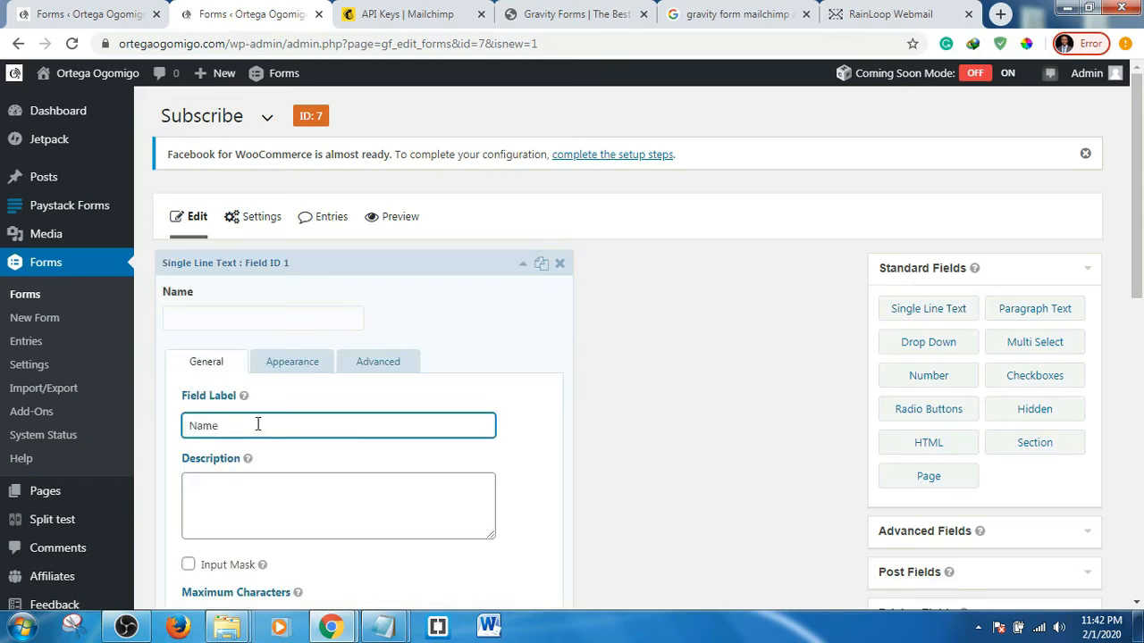
scroll(242, 427, down, 3)
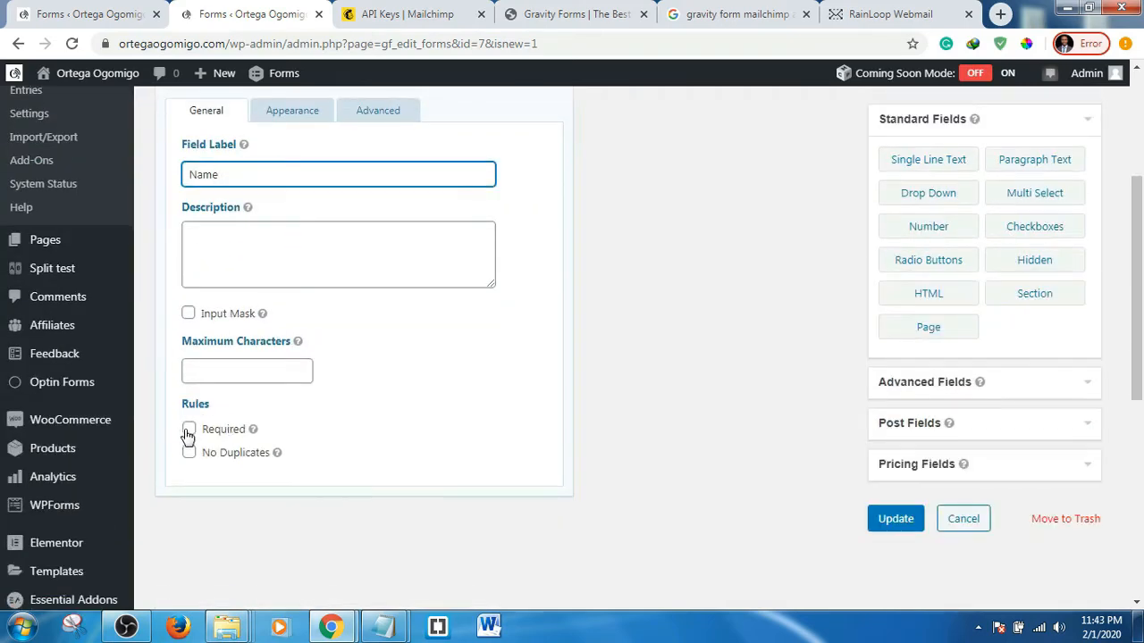
click(188, 432)
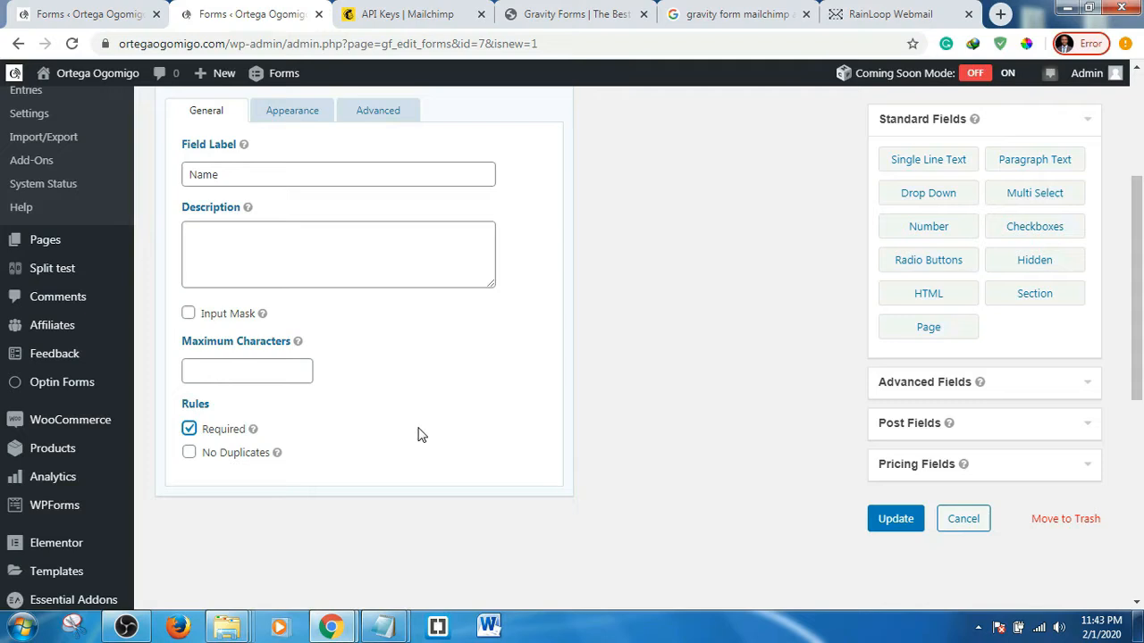
scroll(481, 395, up, 1)
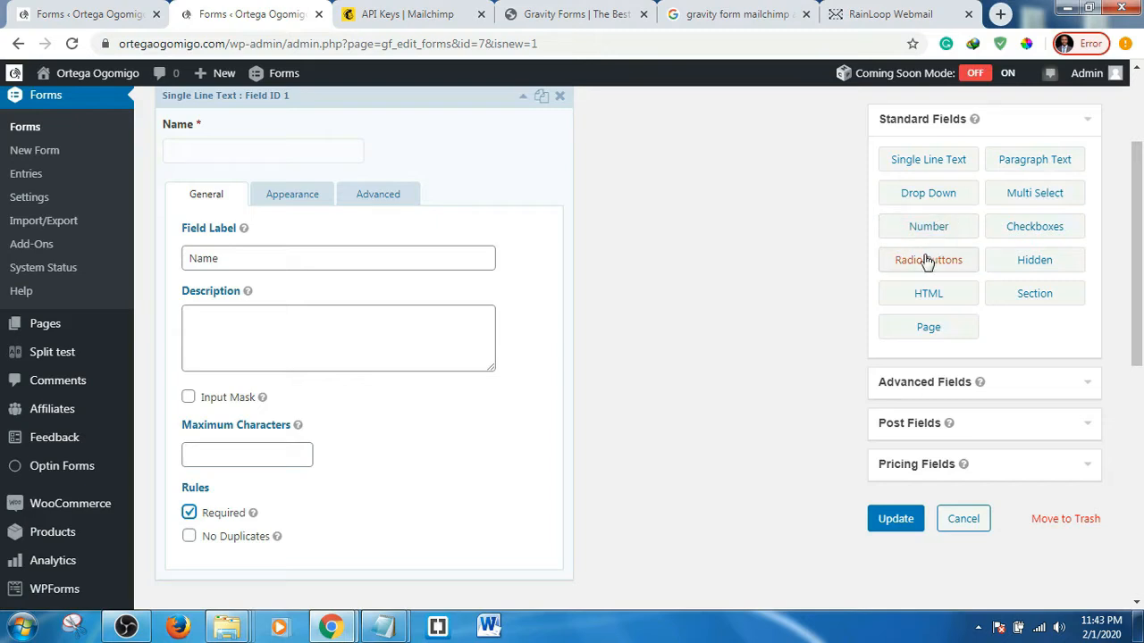
- Give the Name field the placeholder 'Your Name'
click(302, 200)
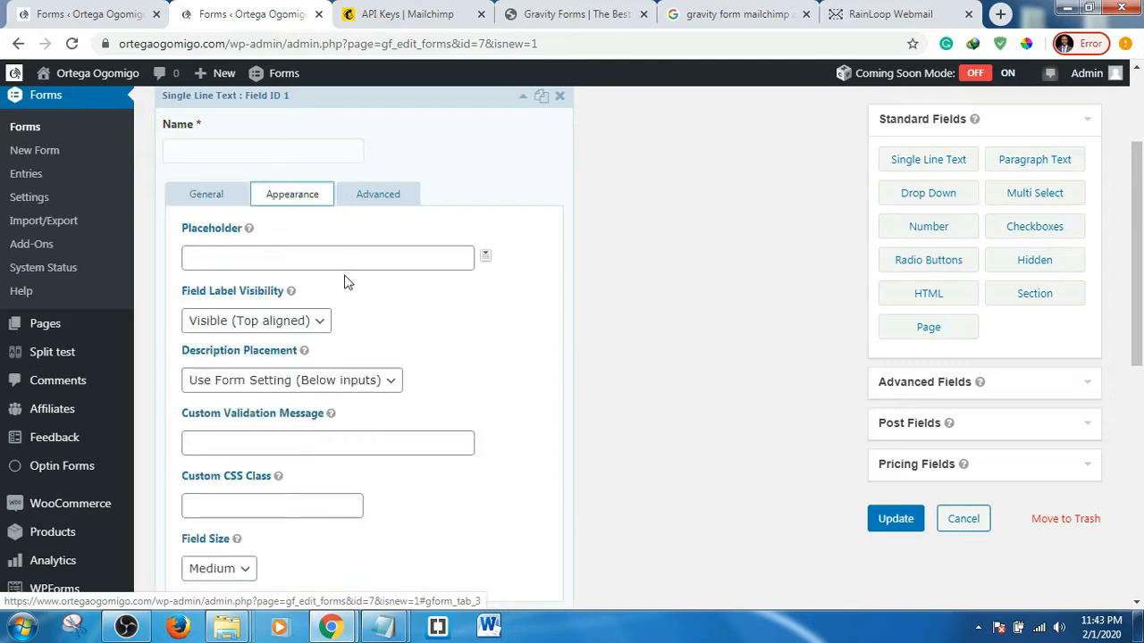
click(269, 257)
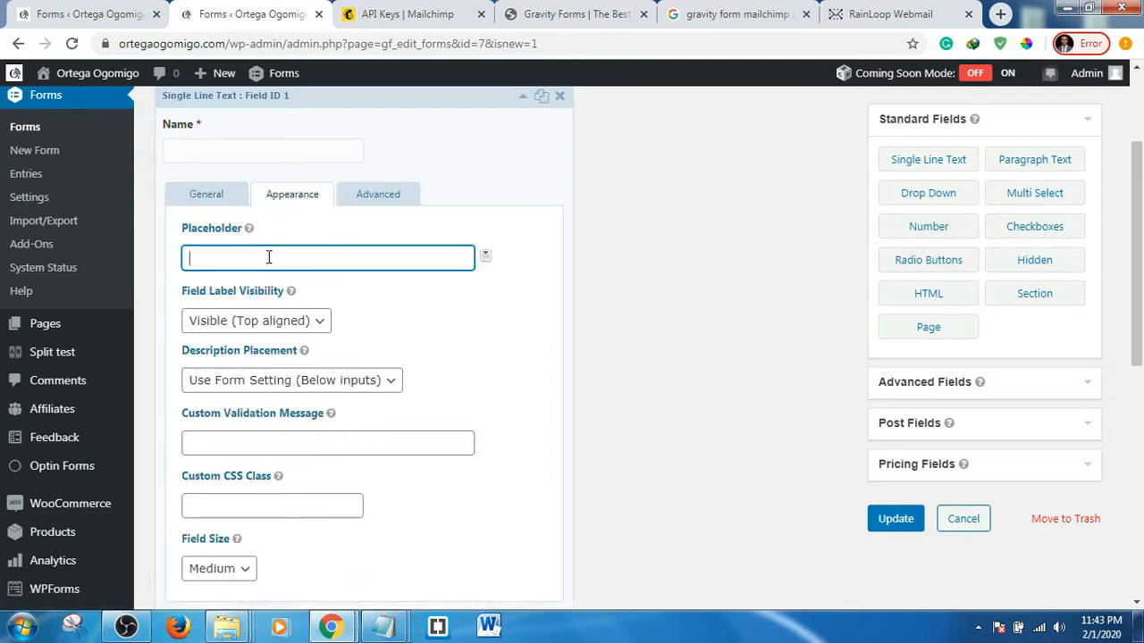
text(Name)
key(Home)
text(Your)
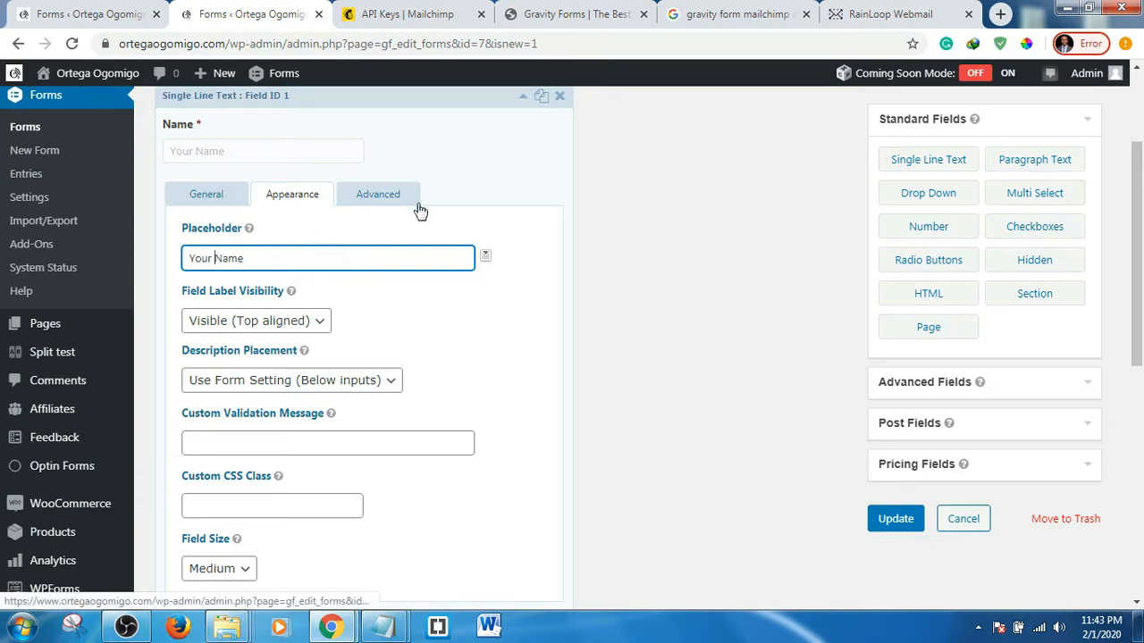
click(548, 141)
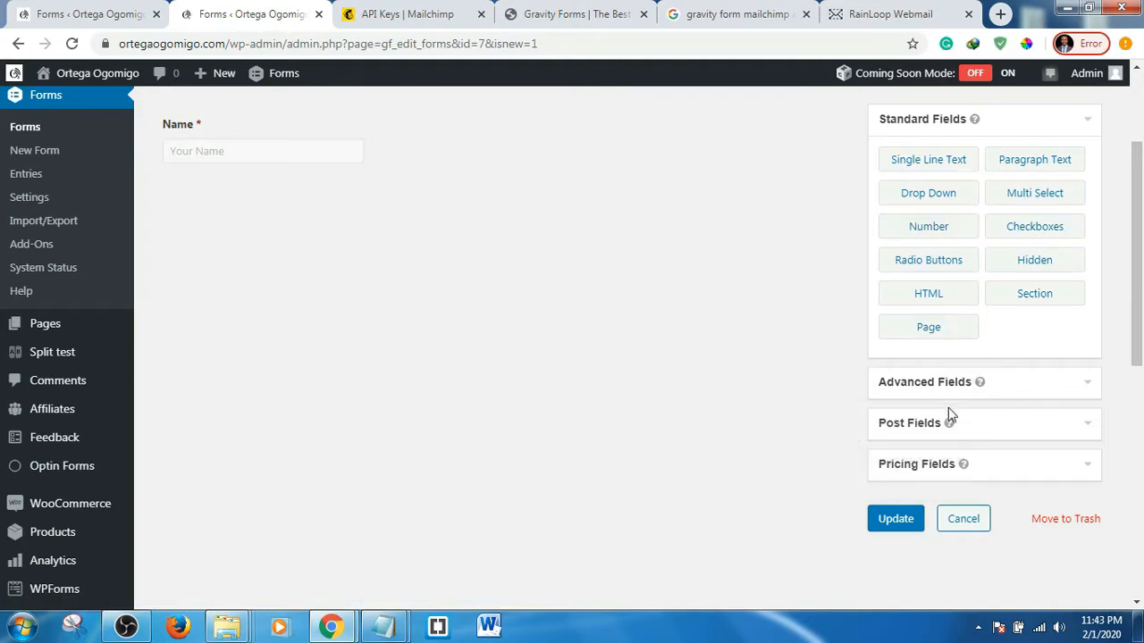
- Add an Email field with the placeholder 'Enter a valid Email'
click(1036, 387)
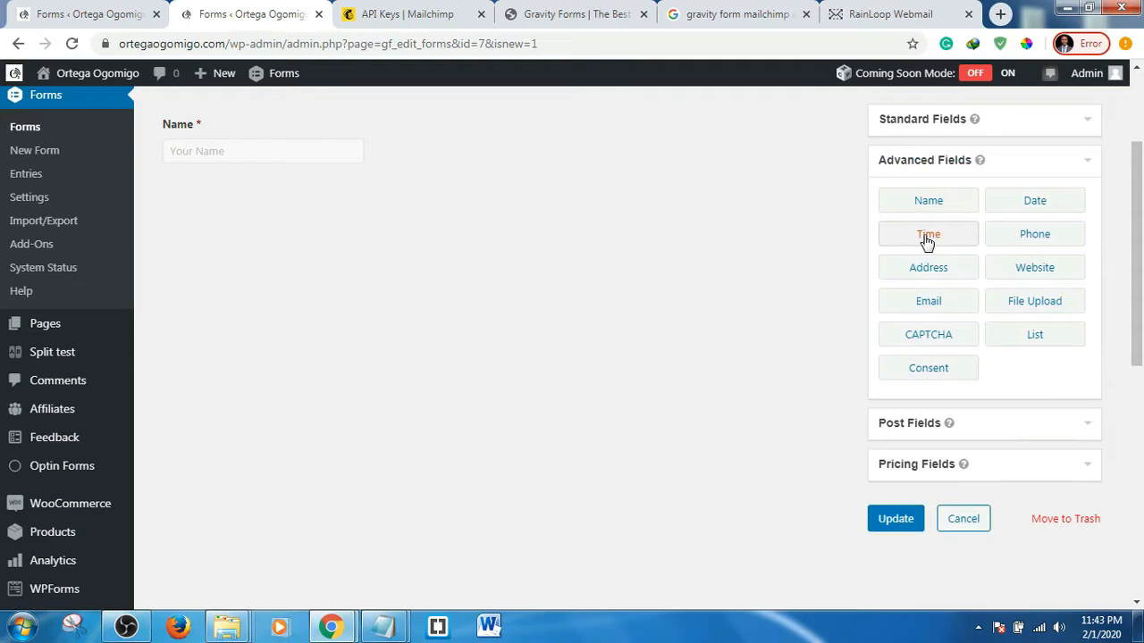
click(928, 306)
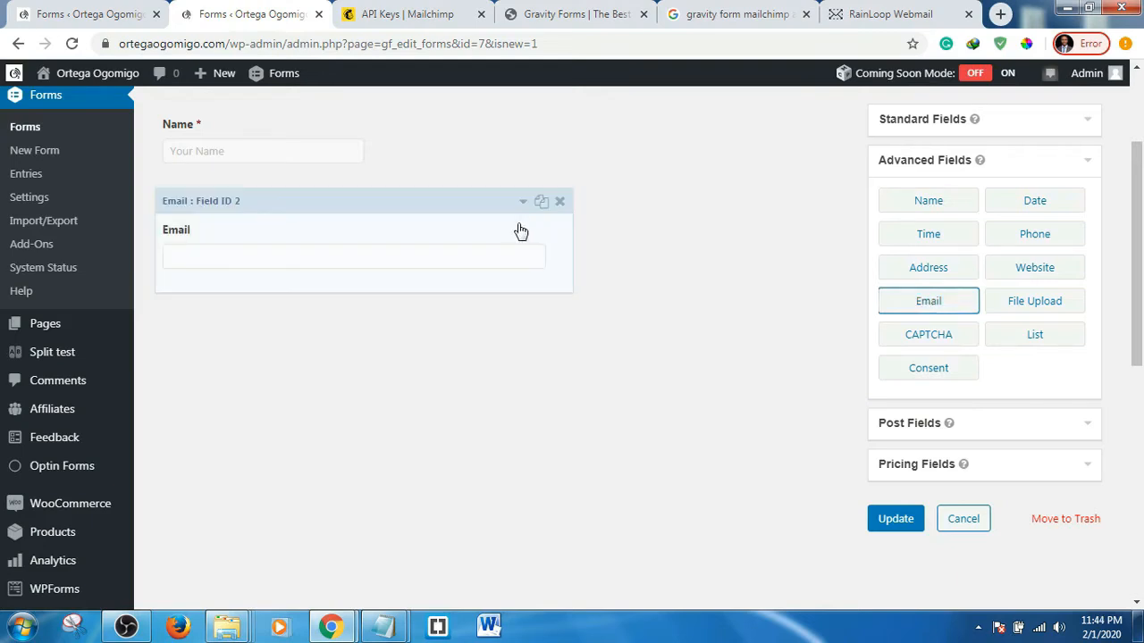
click(521, 232)
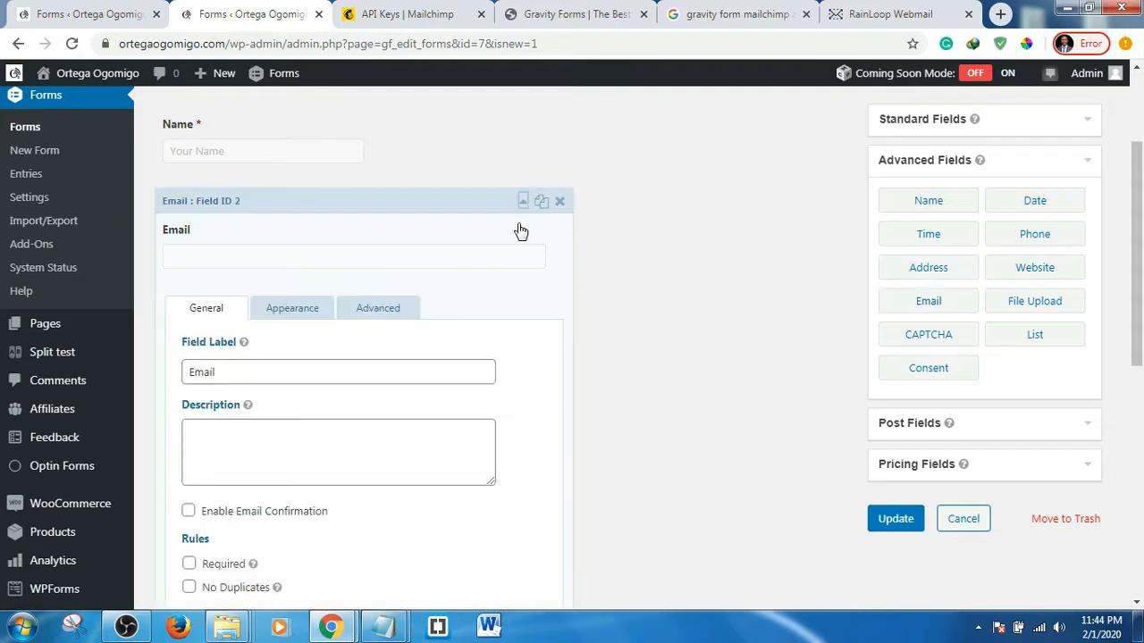
scroll(643, 299, down, 2)
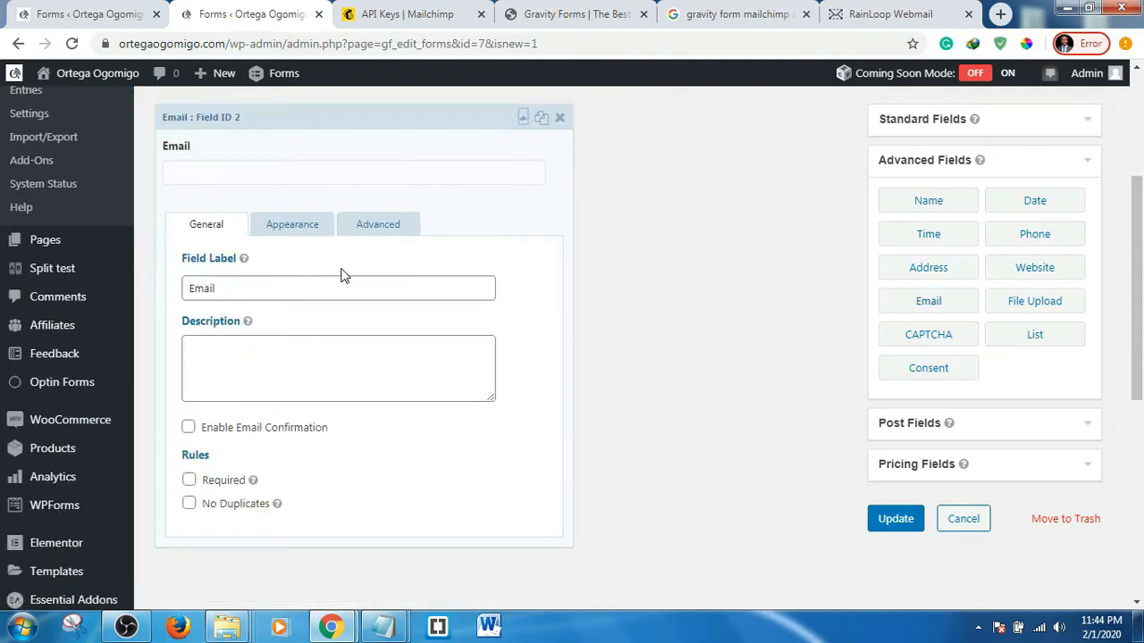
click(300, 227)
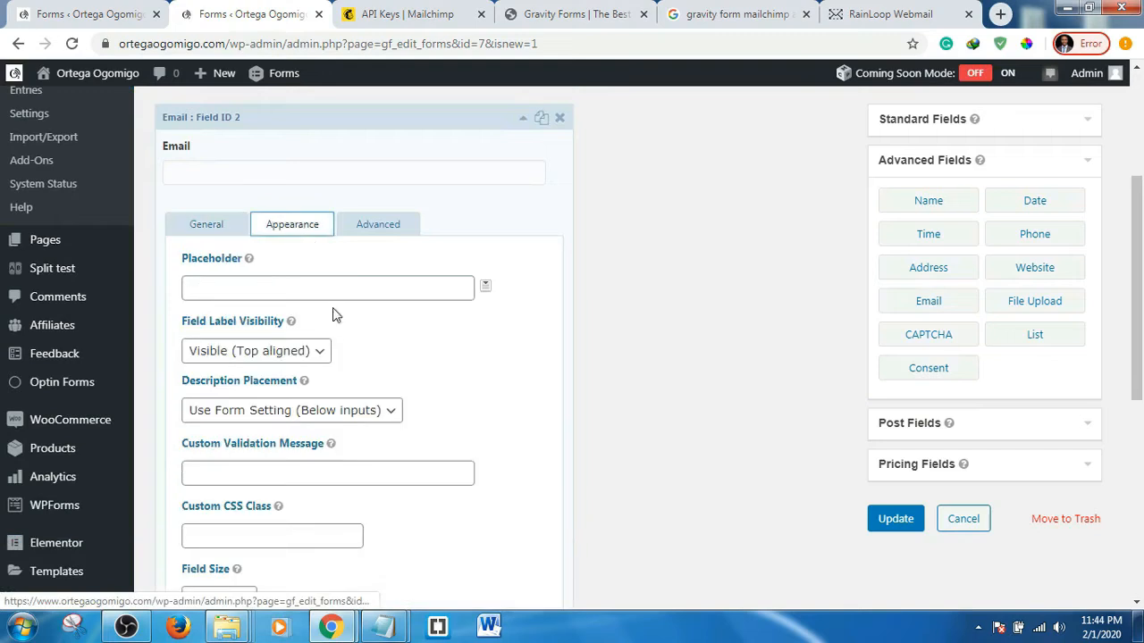
click(248, 288)
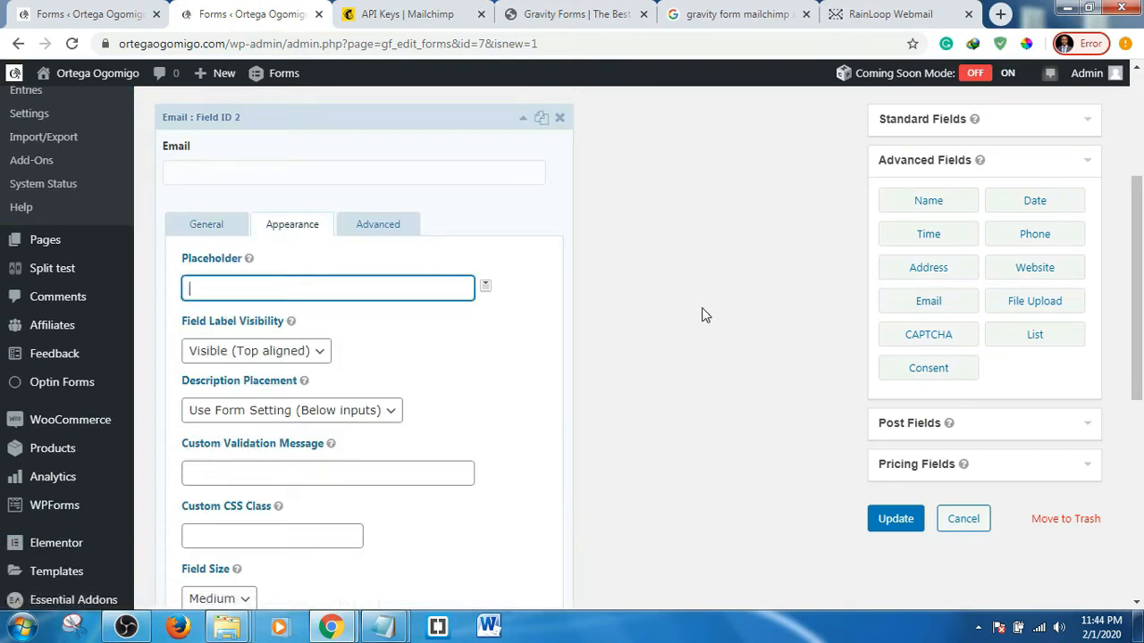
text(Enter a valid )
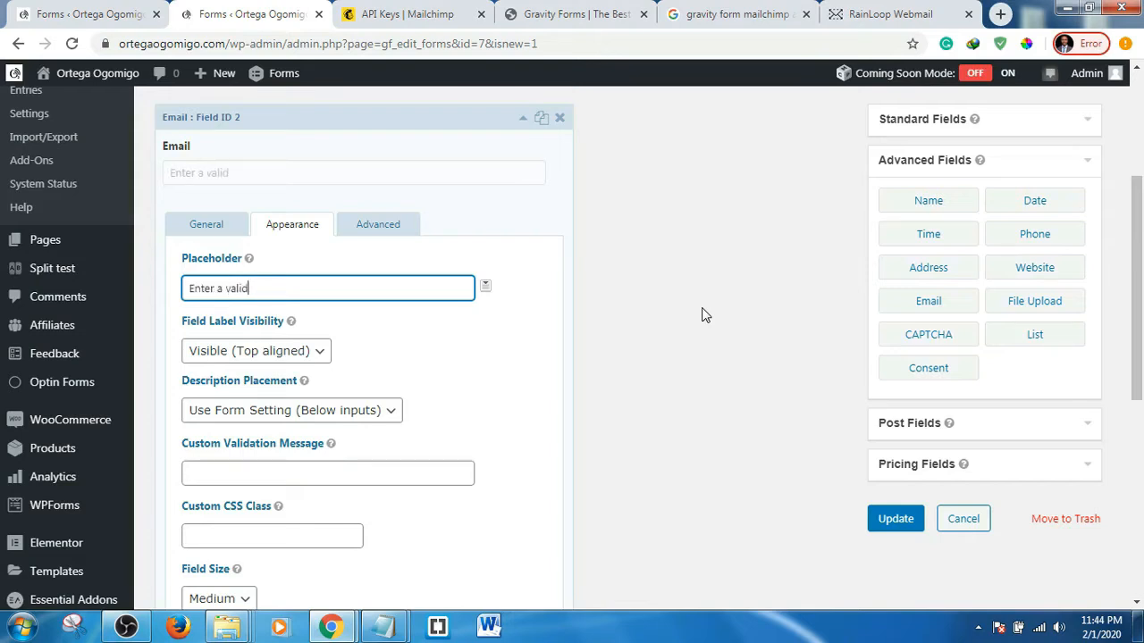
text(Email)
- Make the Email field required and save the form
mouse_move(54, 239)
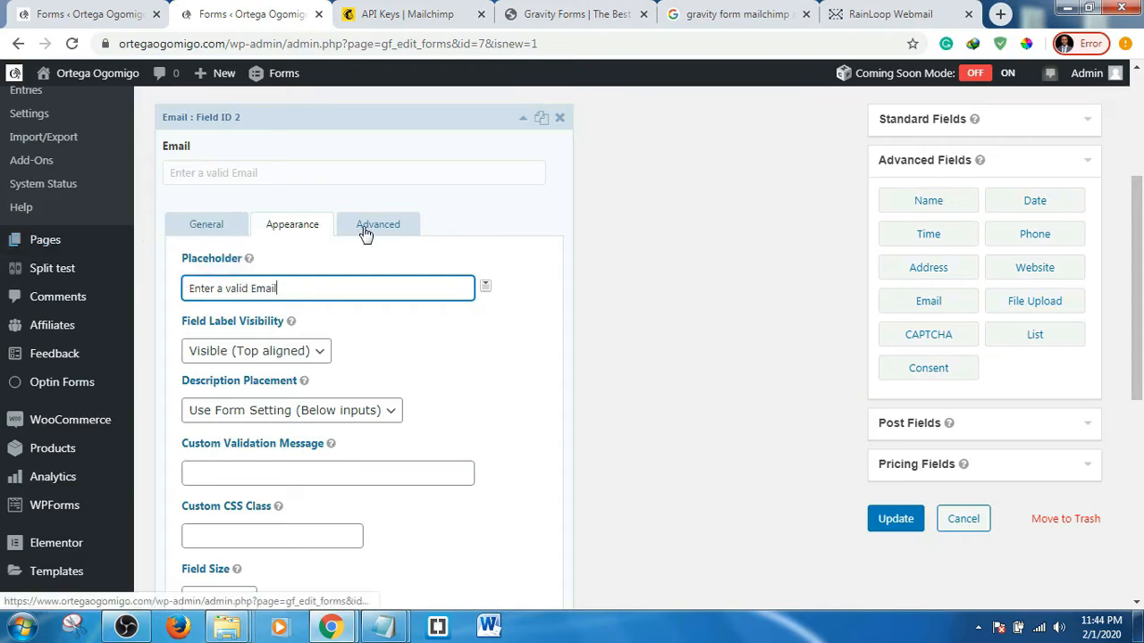
click(211, 233)
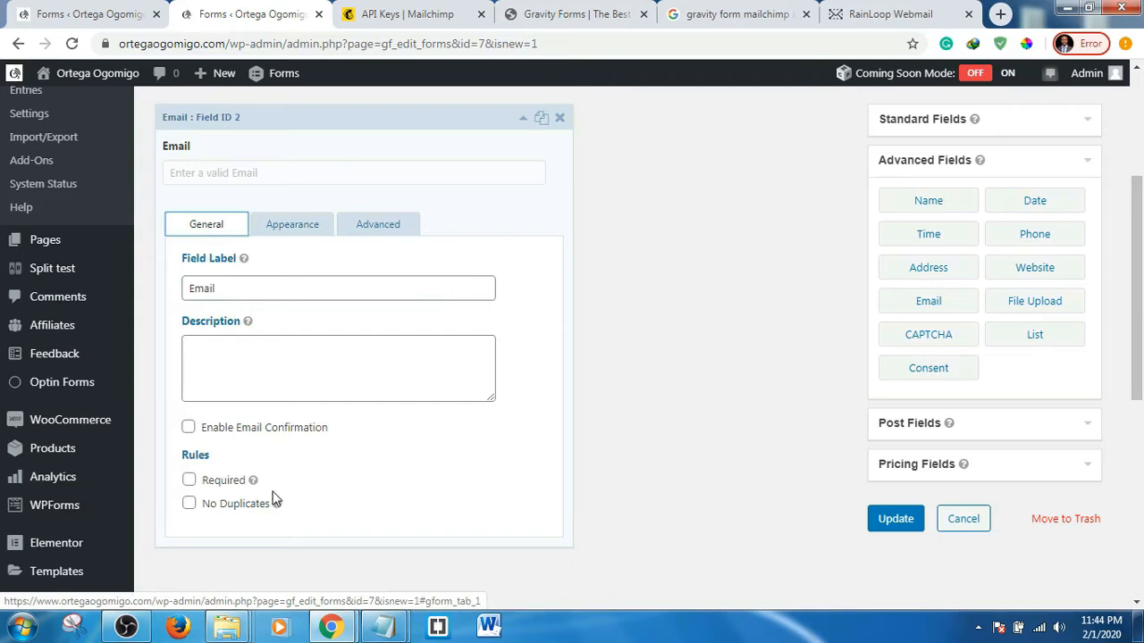
click(188, 480)
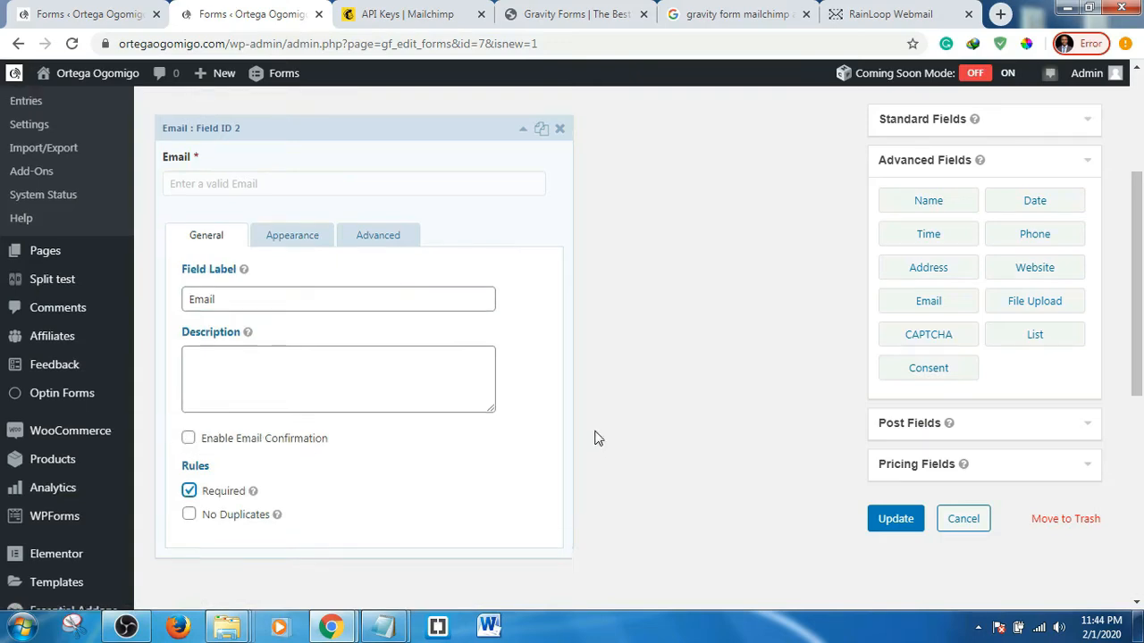
scroll(597, 438, up, 3)
scroll(597, 438, down, 6)
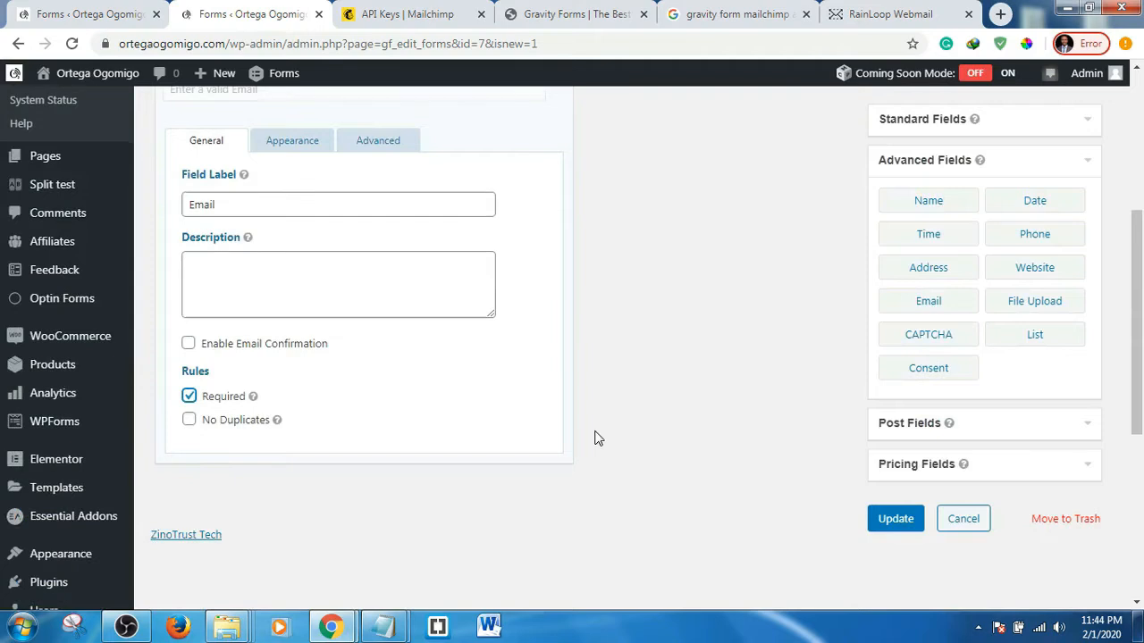
click(897, 522)
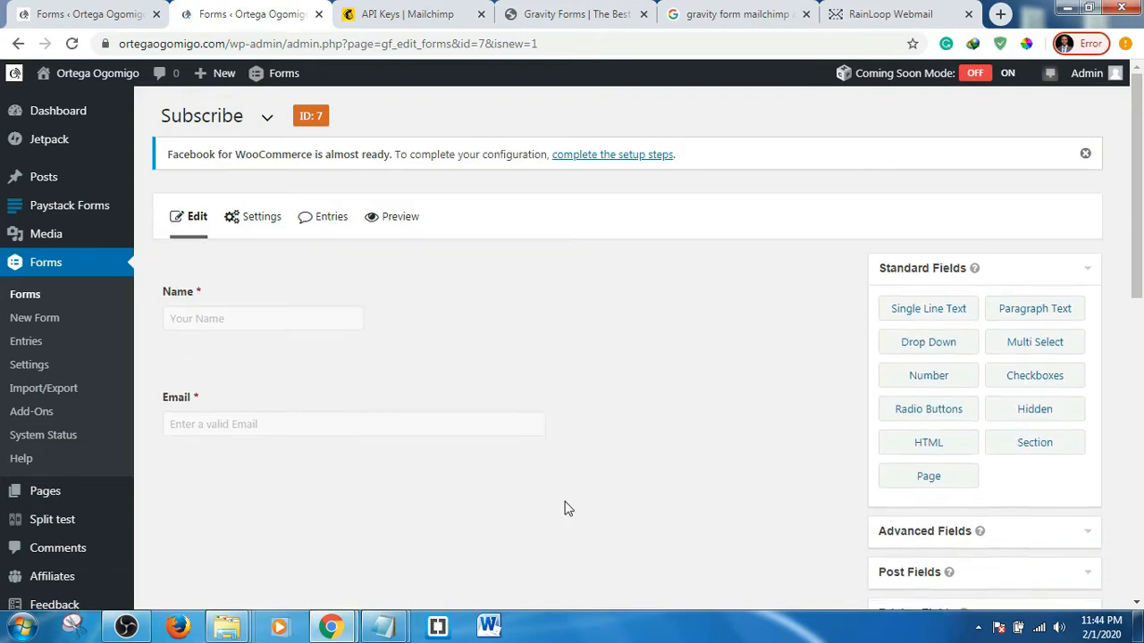
- Preview the Subscribe form with its Name, Email and Submit, then return to the editor
click(398, 225)
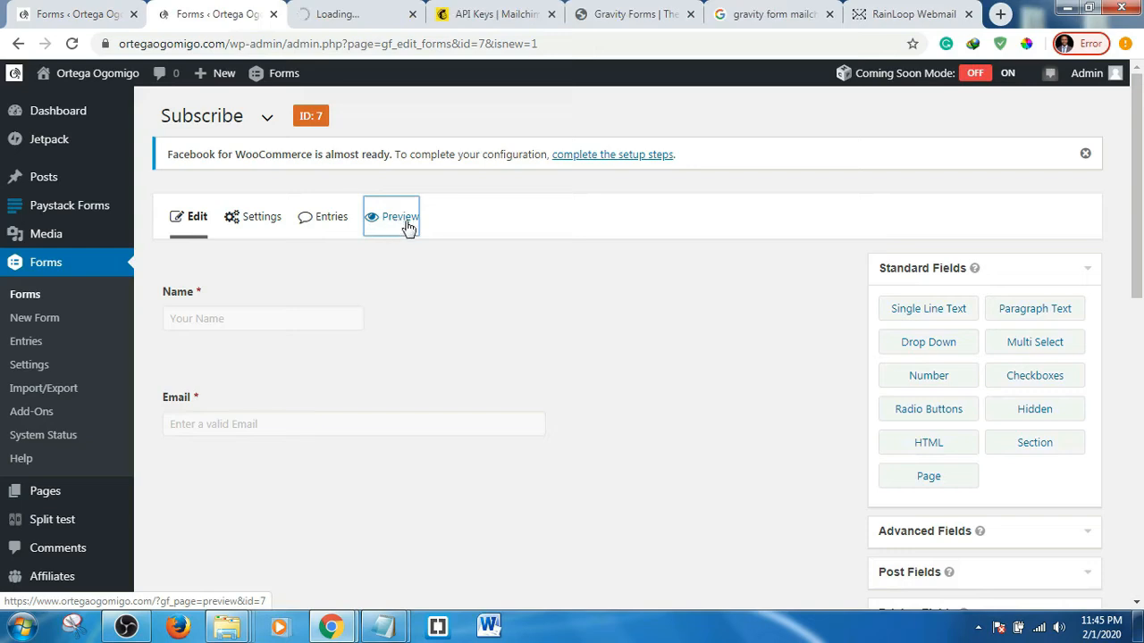
click(326, 14)
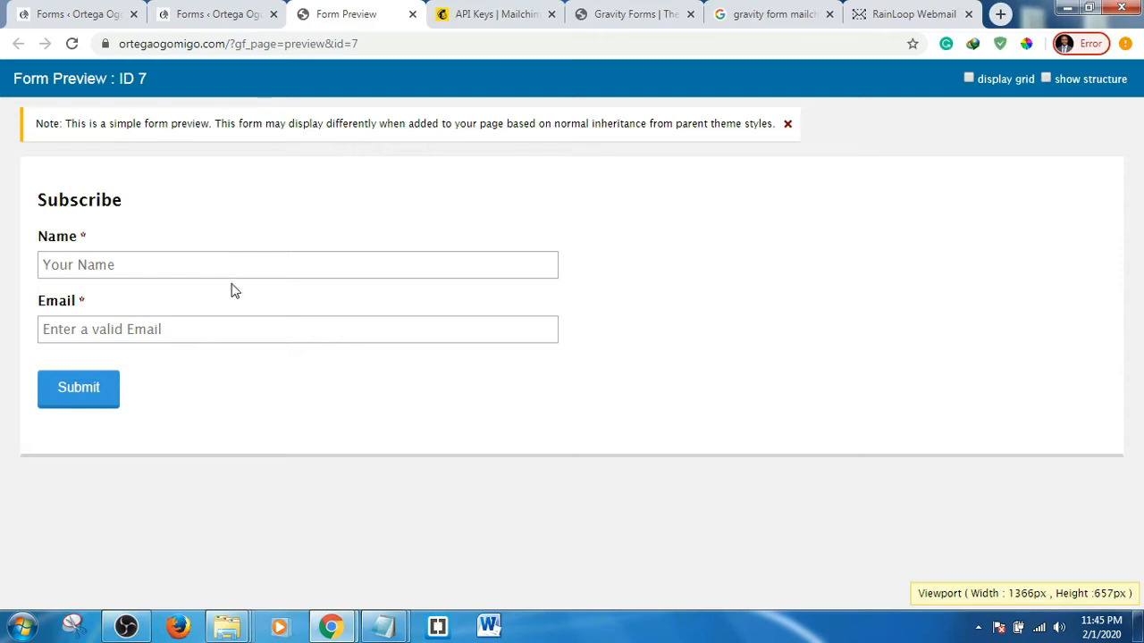
click(211, 14)
mouse_move(255, 225)
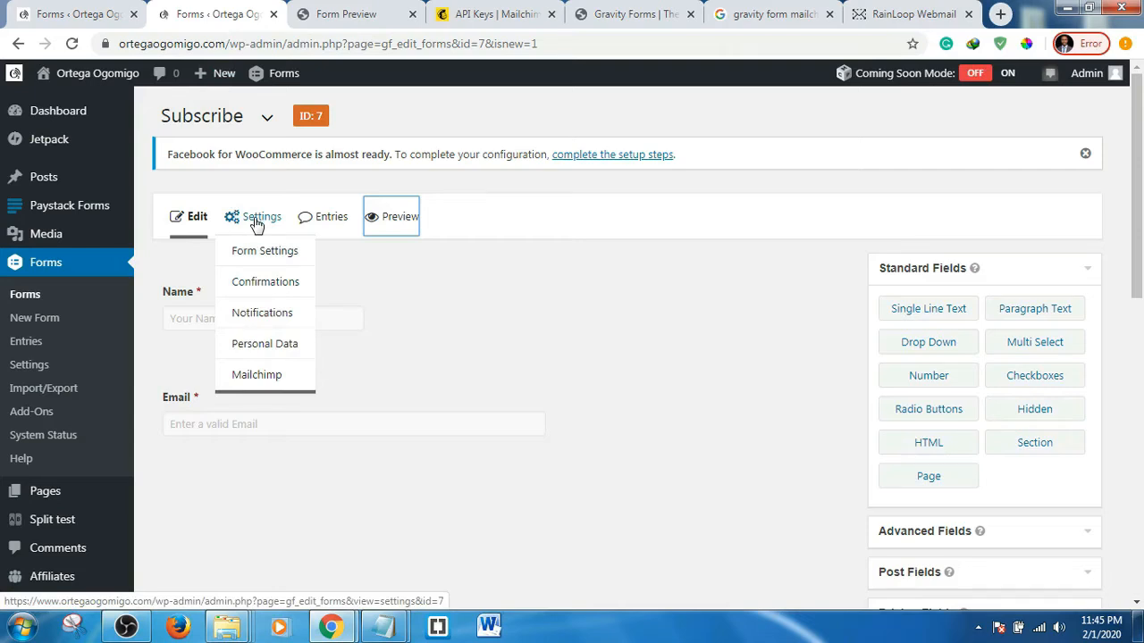
- Open the Subscribe form's Mailchimp feed settings in a new tab, glancing at the API keys page
middle_click(260, 376)
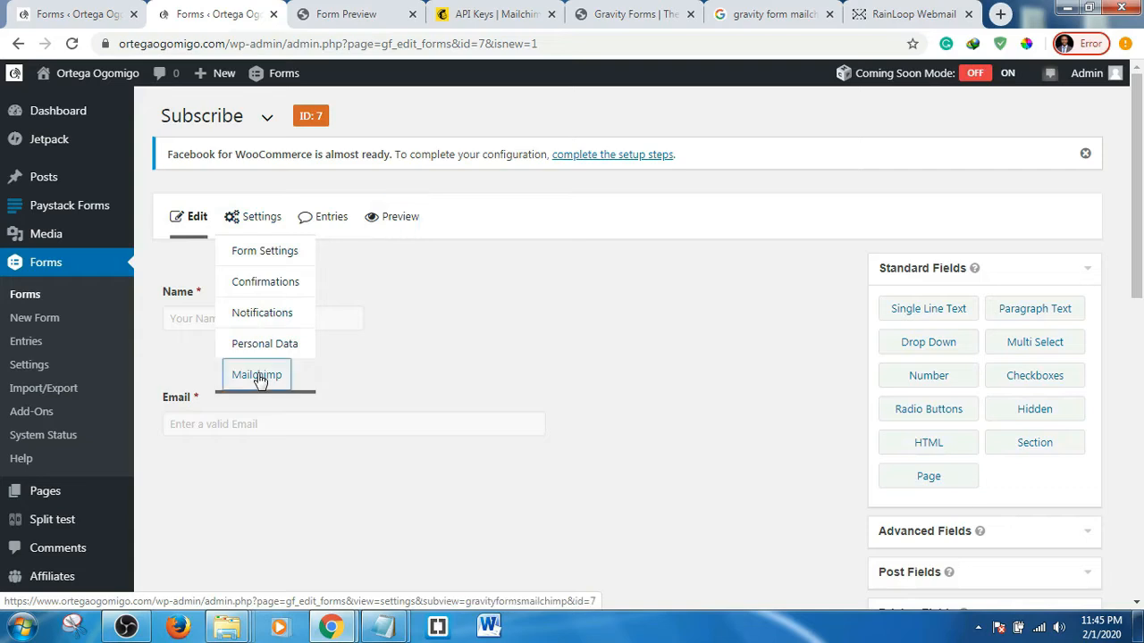
click(436, 13)
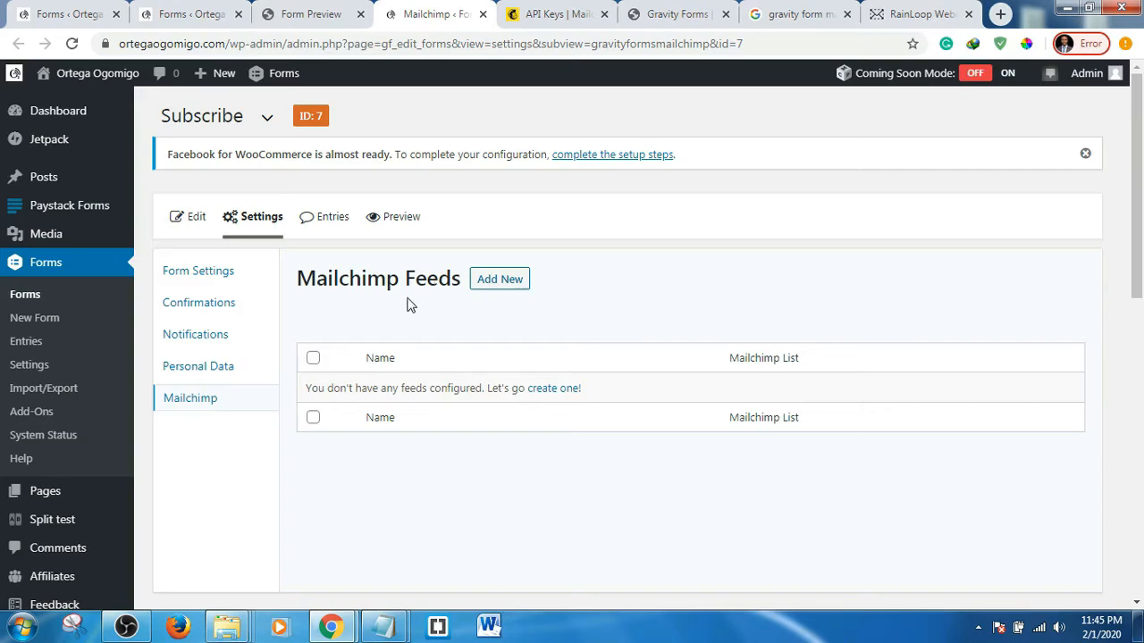
click(309, 13)
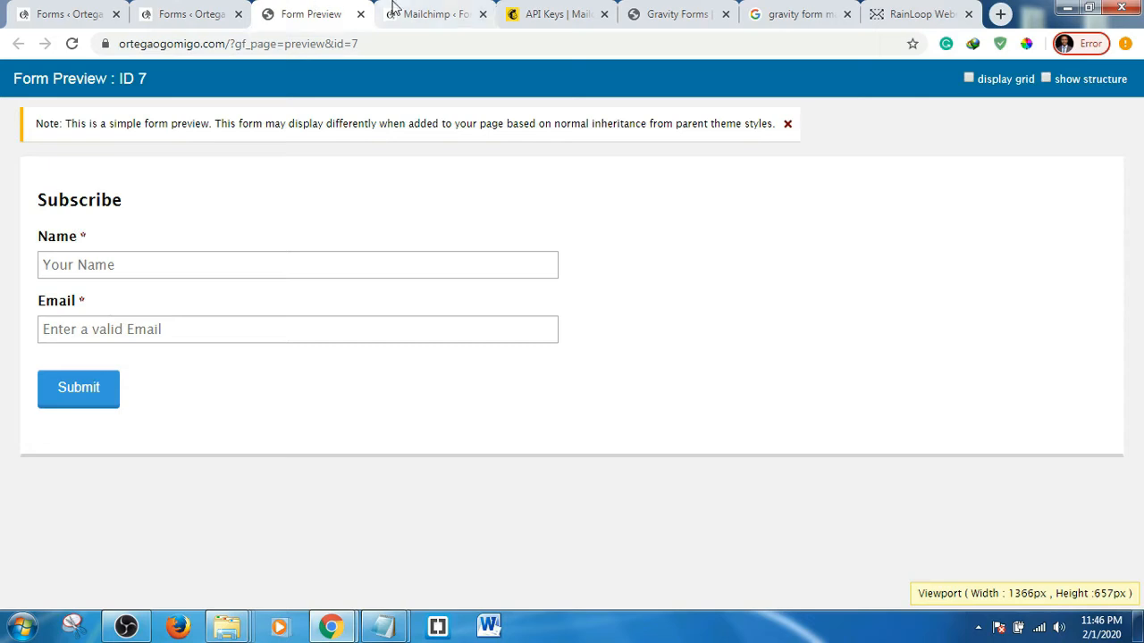
click(428, 11)
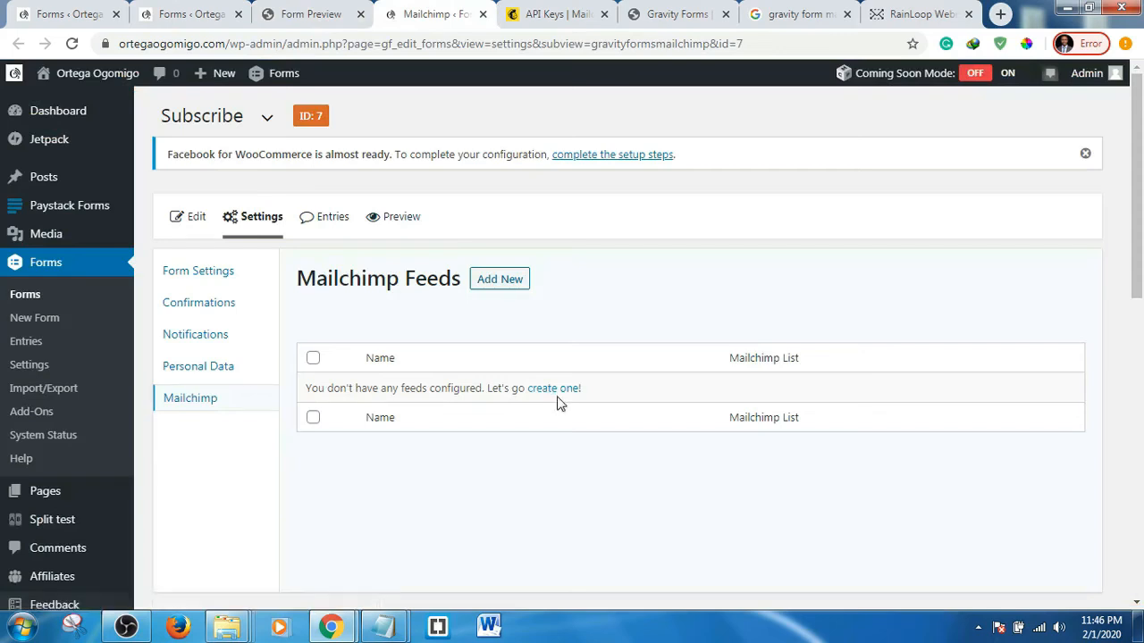
click(556, 14)
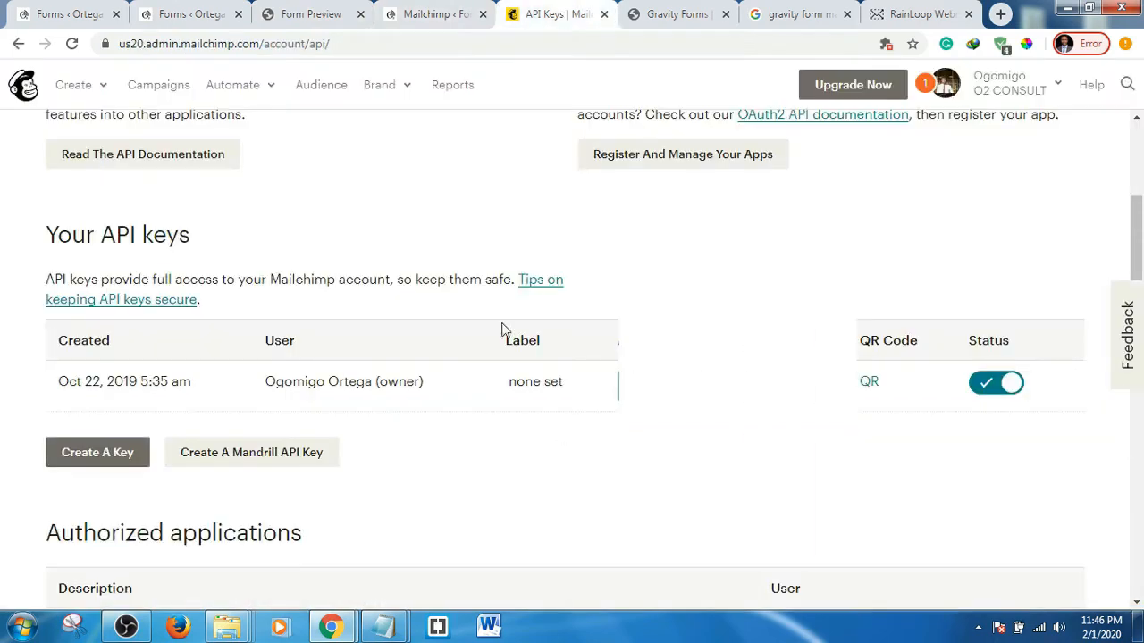
scroll(497, 358, up, 4)
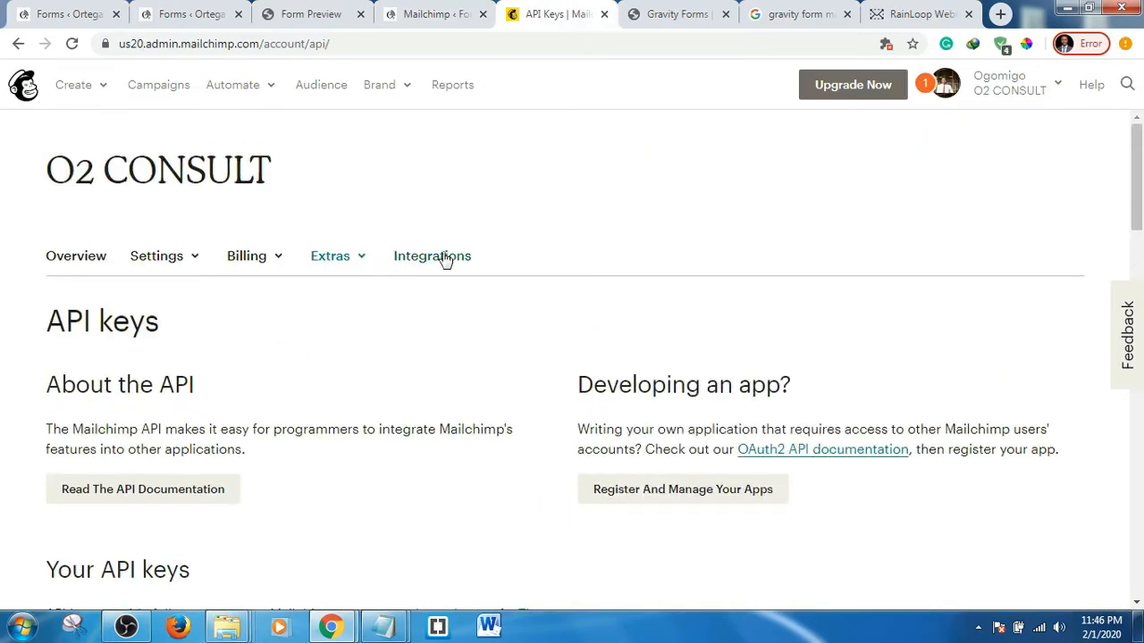
click(426, 11)
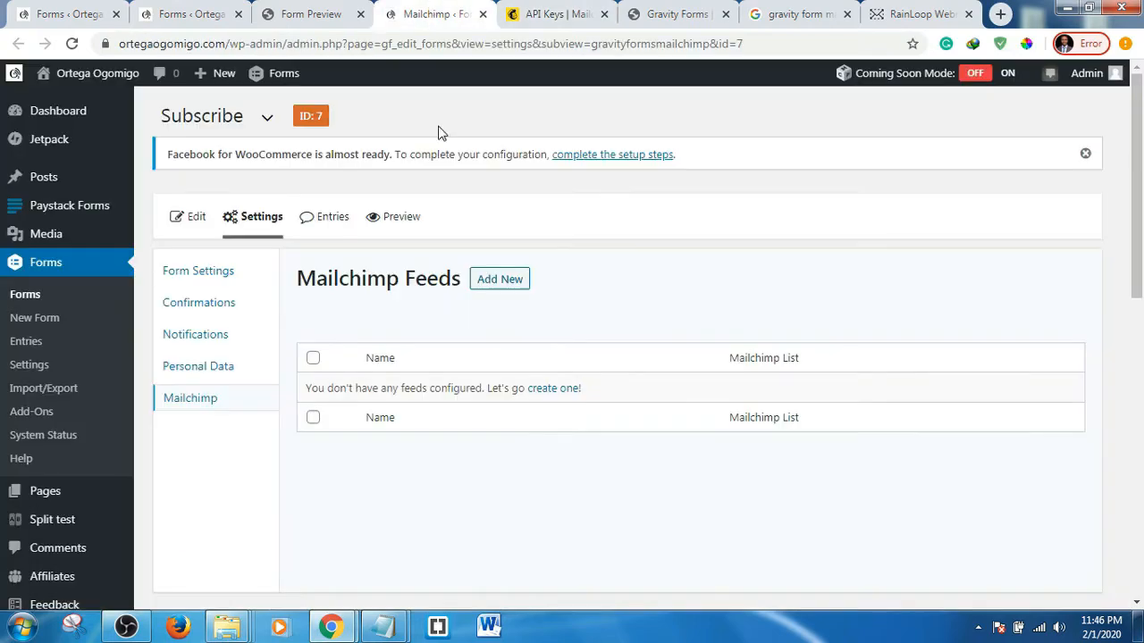
- Create a Mailchimp feed named 'Subscription Feed' targeting the available Mailchimp audience
click(551, 391)
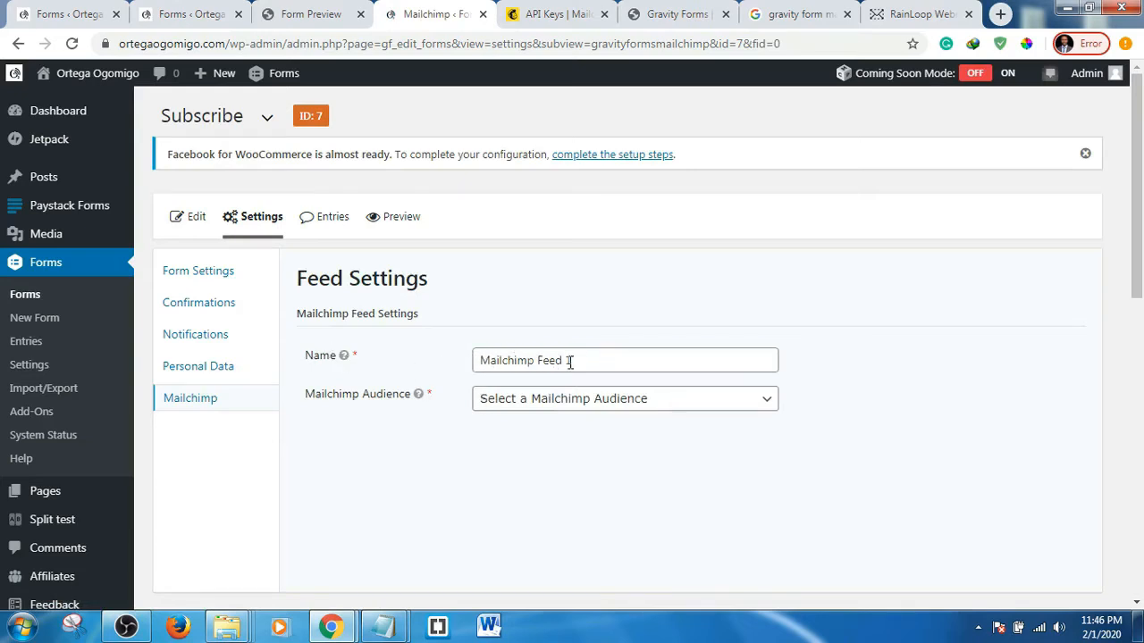
drag(572, 360, 452, 367)
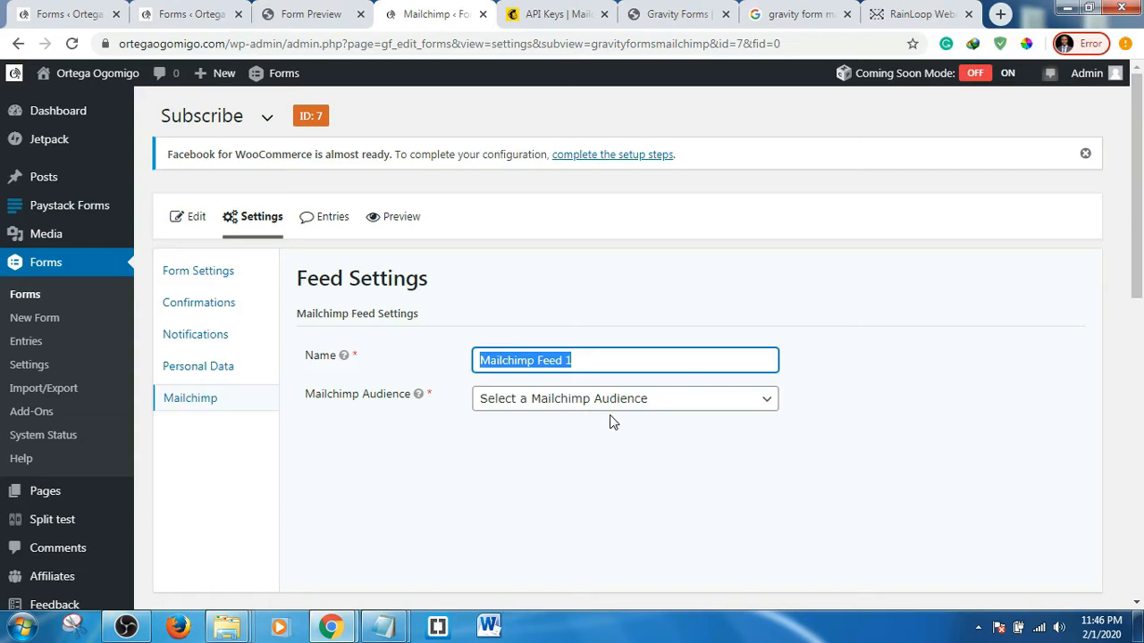
text(Suc)
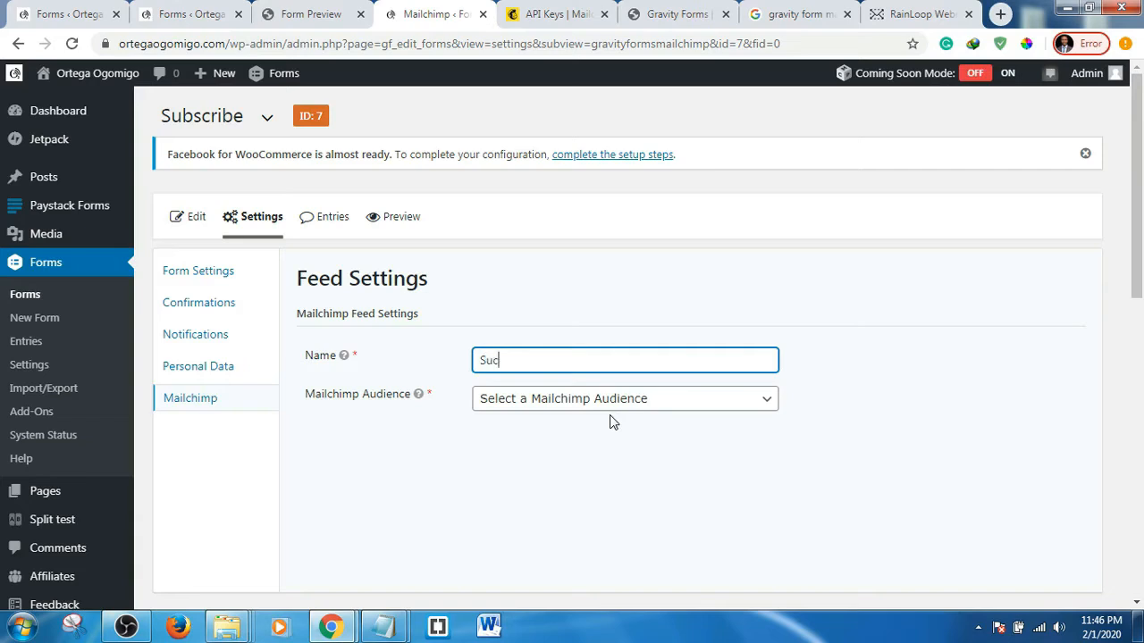
text(scription Feed)
click(700, 410)
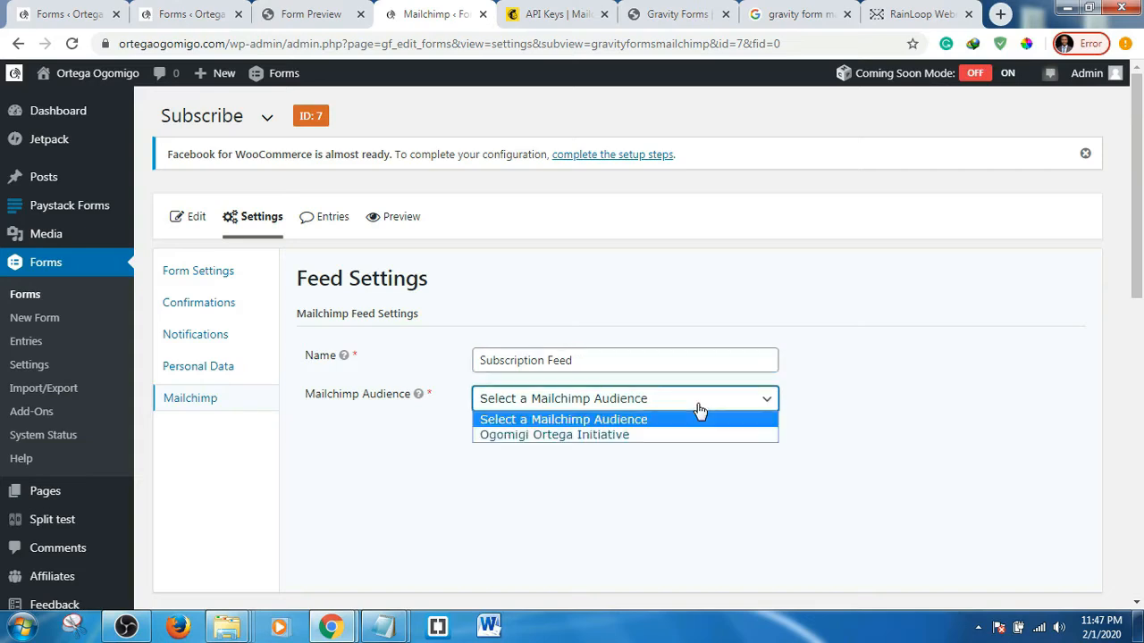
click(622, 435)
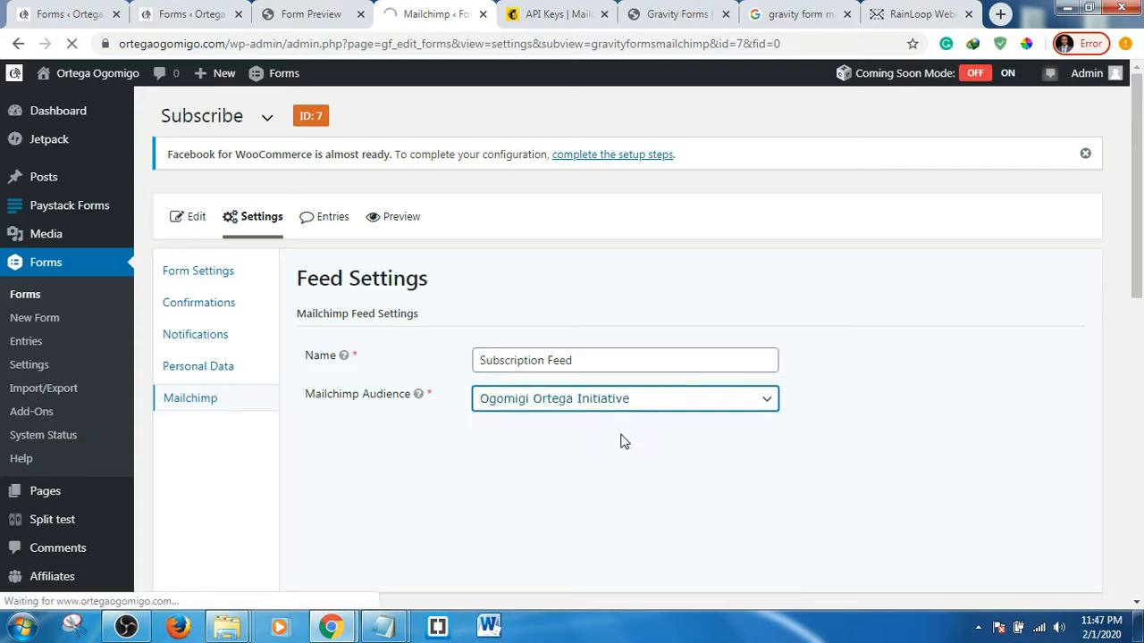
scroll(939, 381, down, 4)
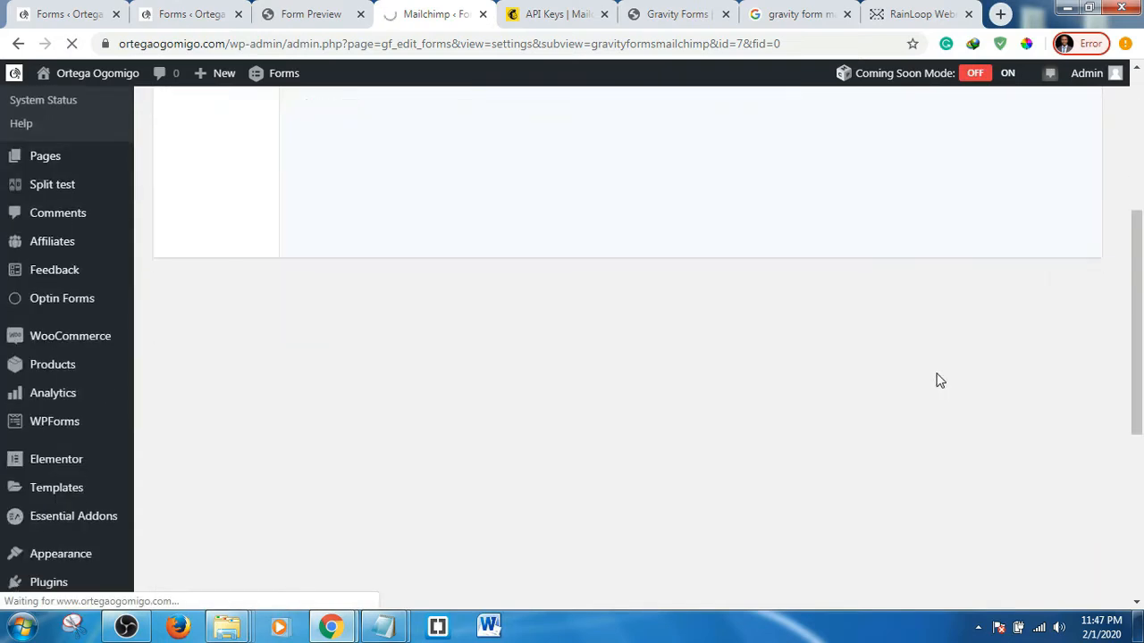
scroll(929, 381, up, 3)
scroll(929, 381, up, 1)
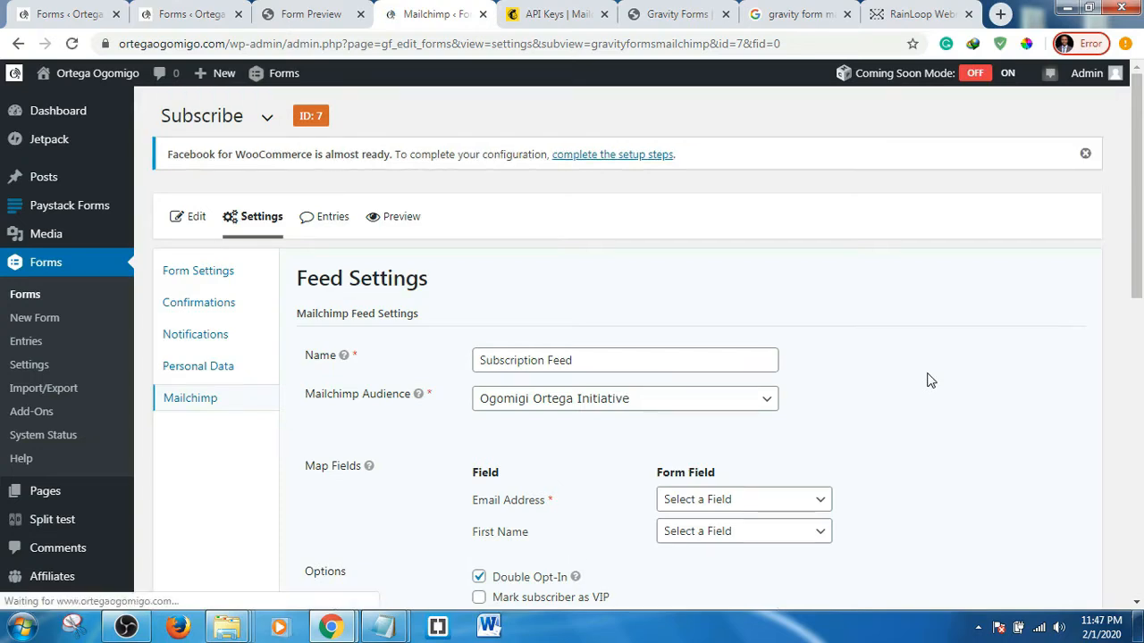
- Map Email Address to the Email field and First Name to the Name field
scroll(930, 381, down, 2)
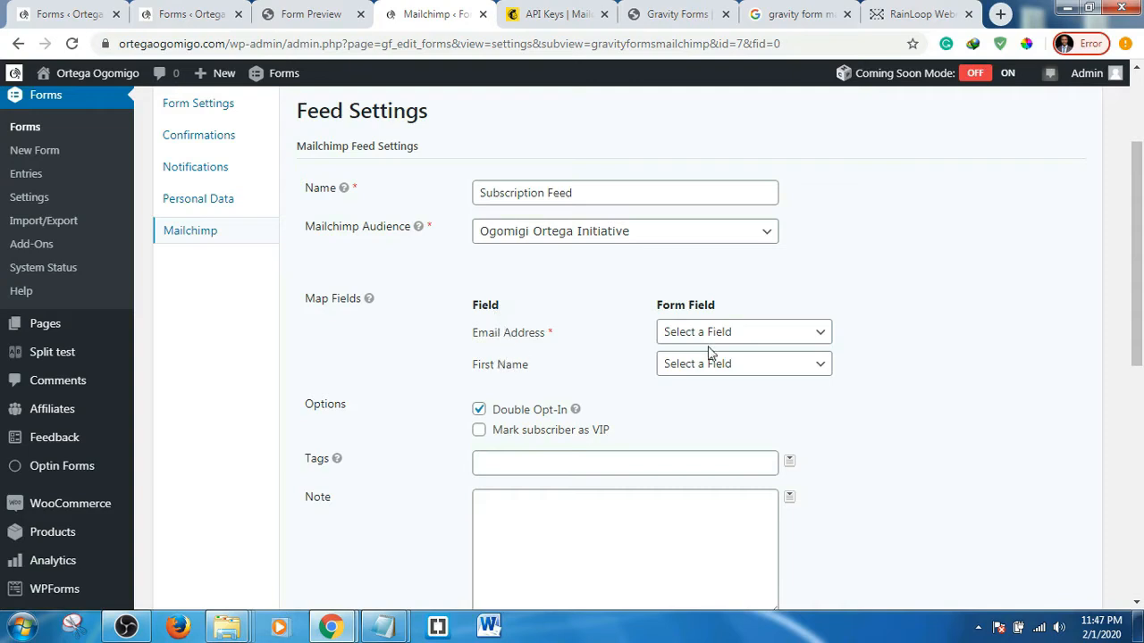
click(779, 341)
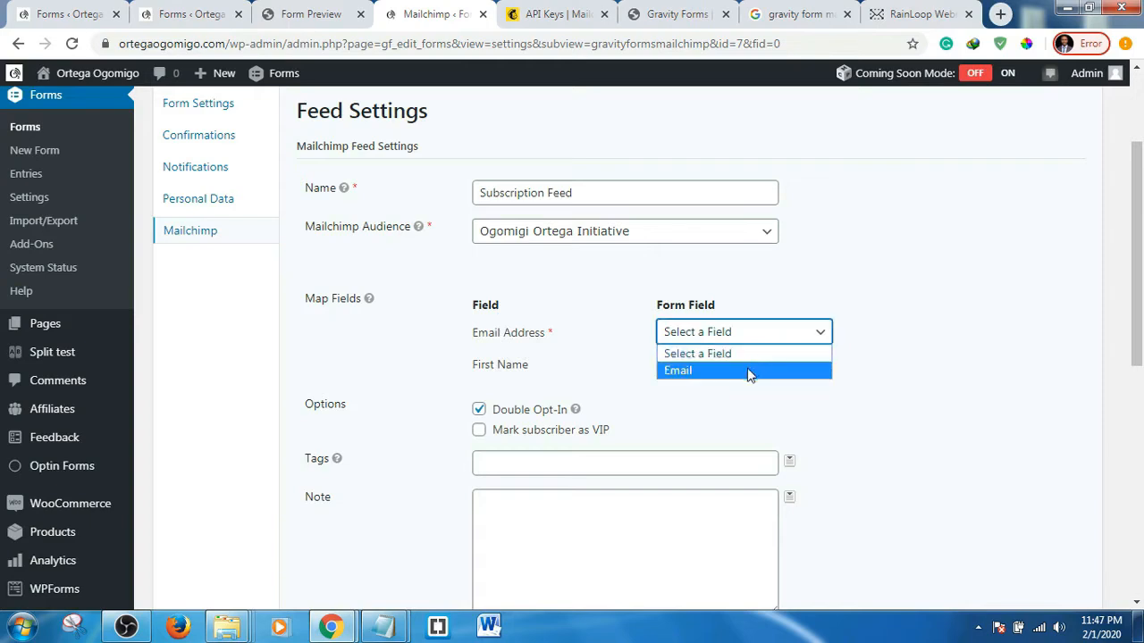
click(749, 371)
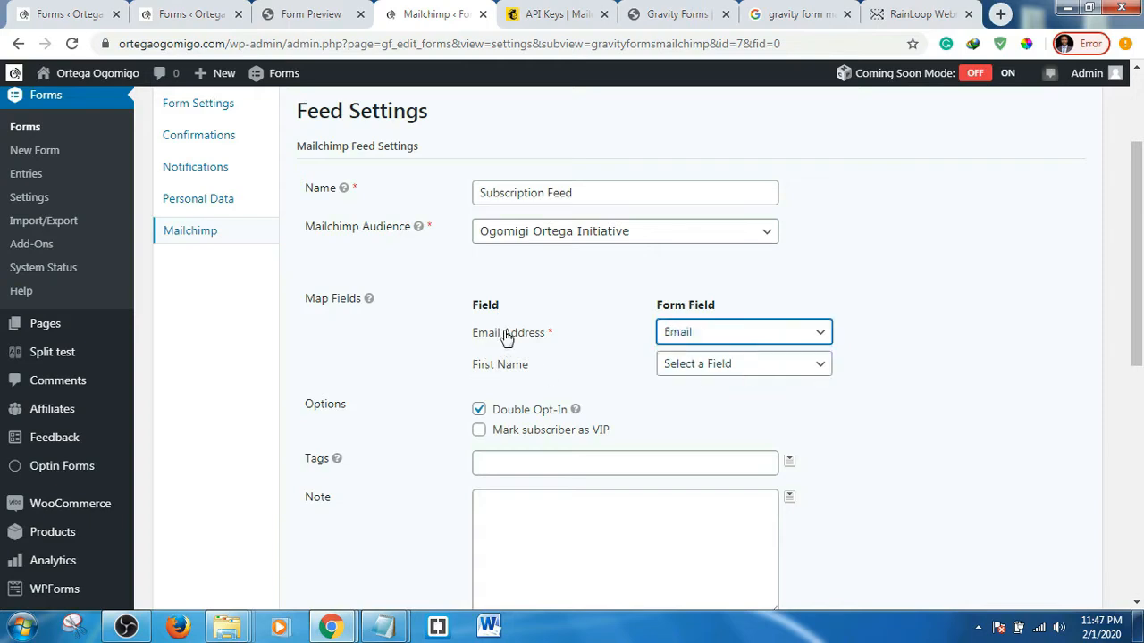
click(759, 368)
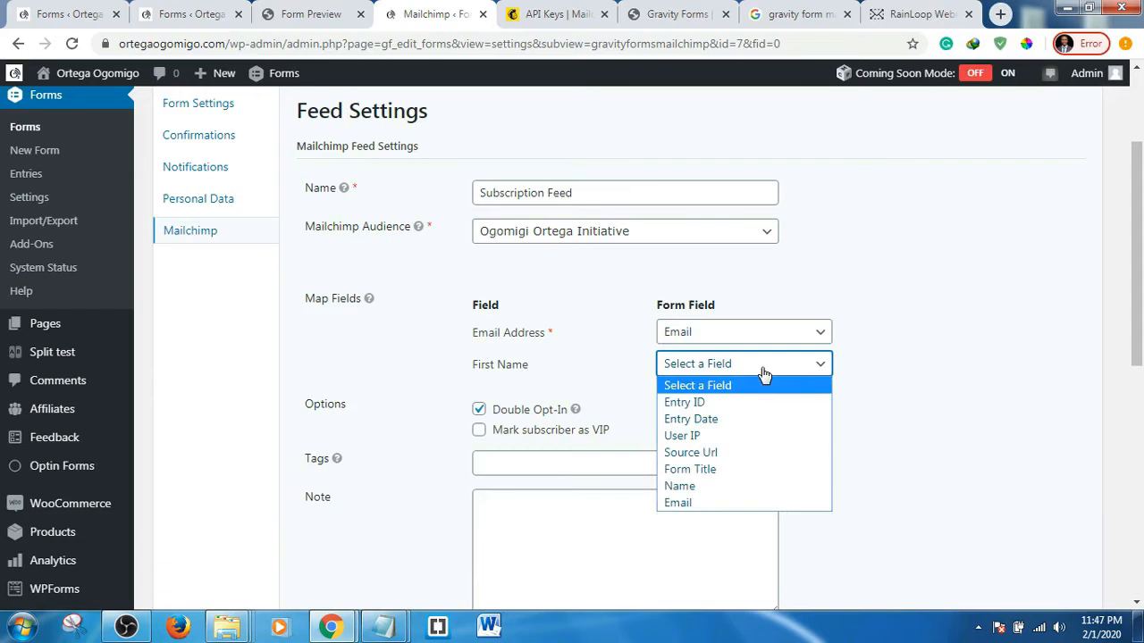
click(718, 488)
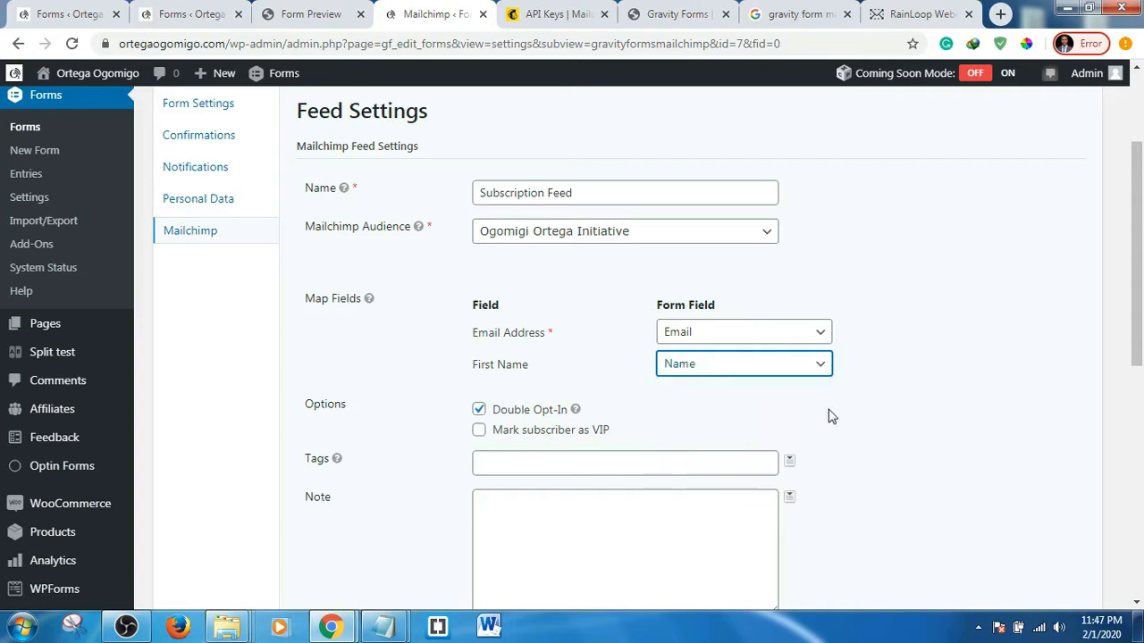
- Keep Double Opt-In enabled and save the Subscription Feed settings
scroll(870, 345, down, 2)
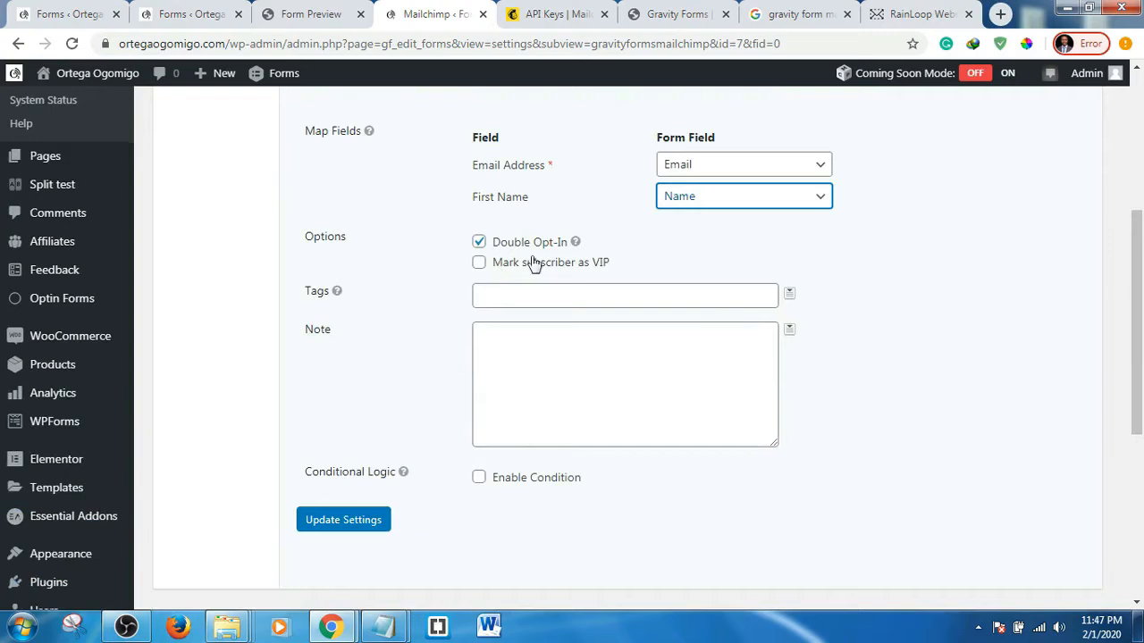
mouse_move(575, 244)
click(479, 242)
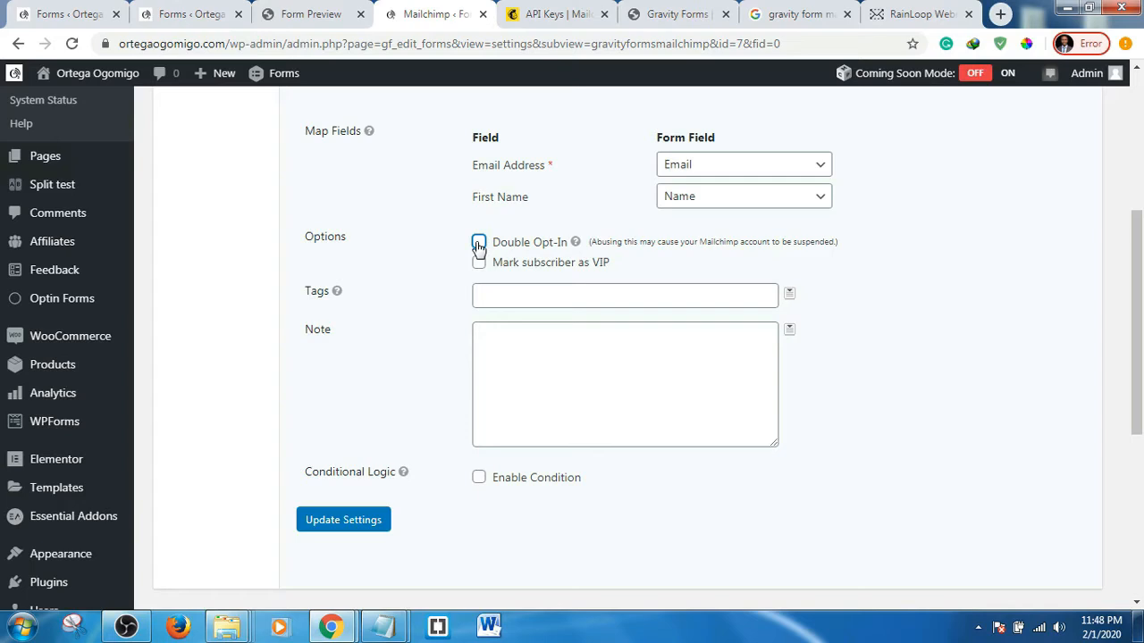
click(479, 244)
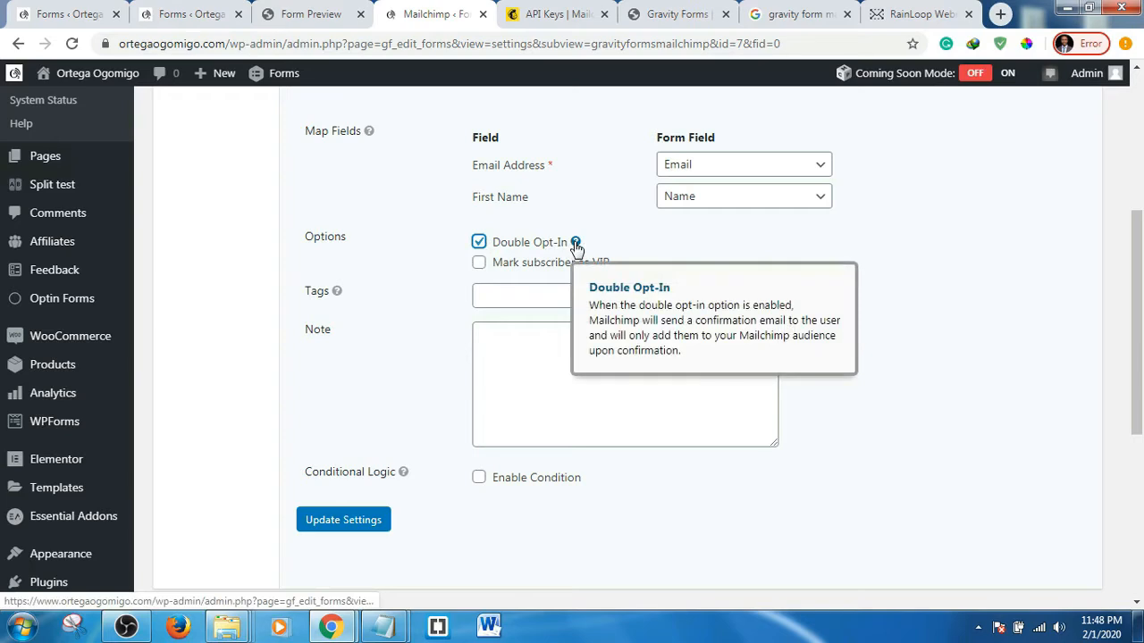
scroll(378, 323, down, 1)
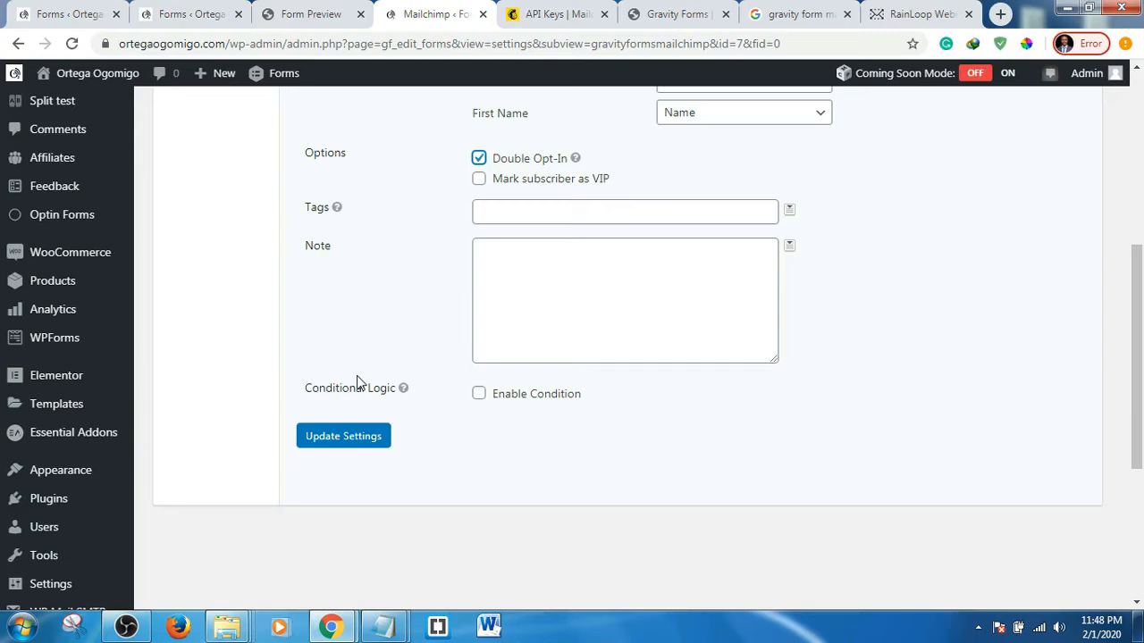
click(527, 215)
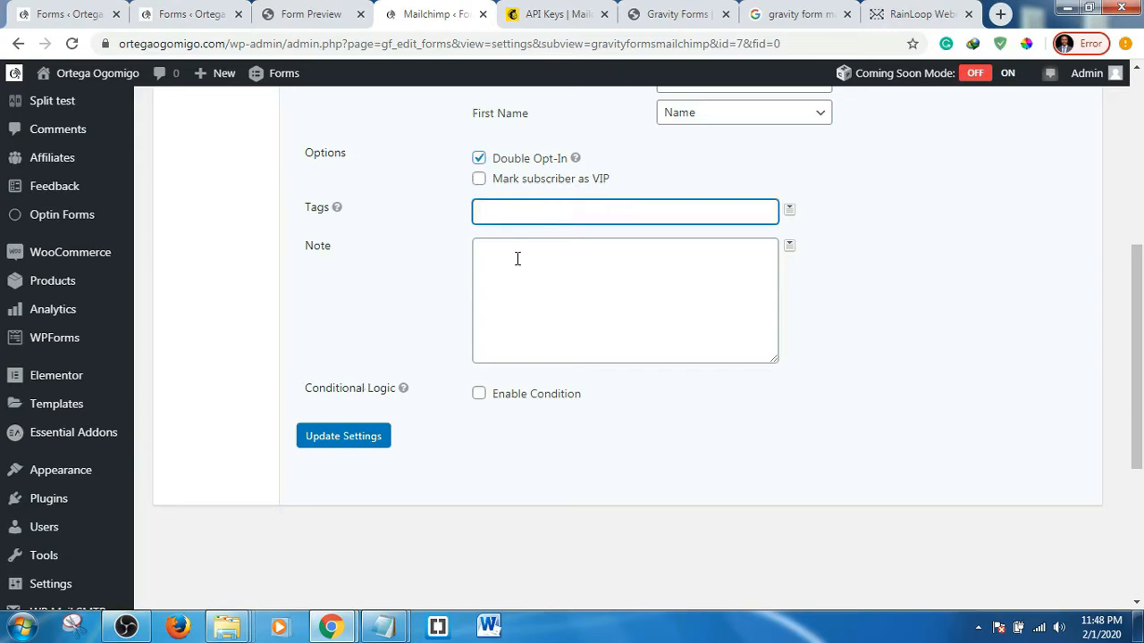
click(707, 258)
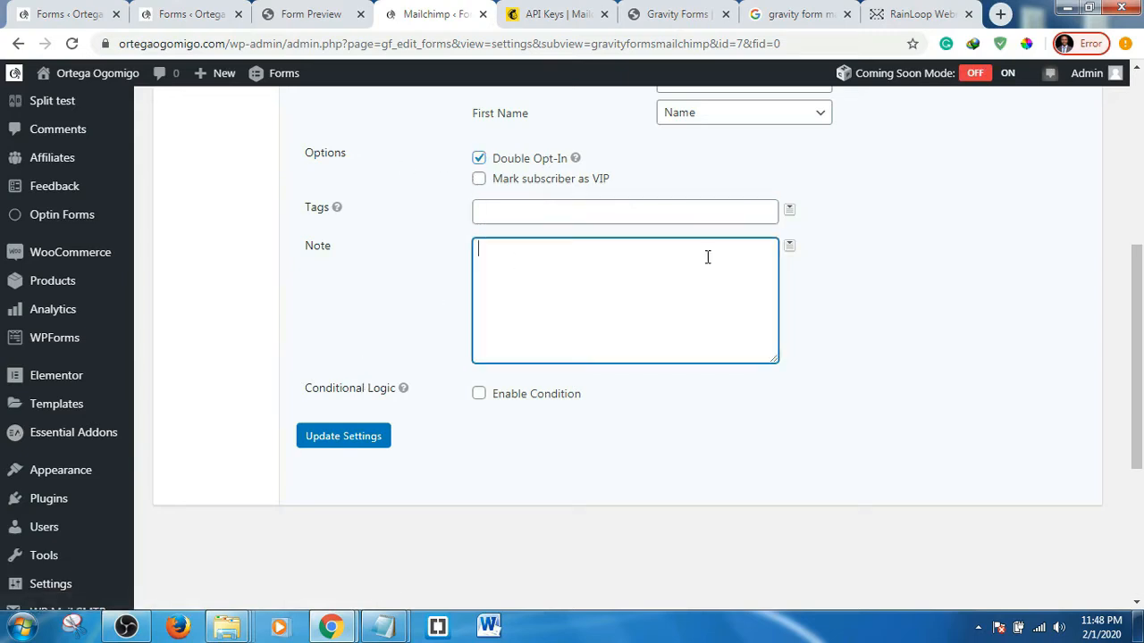
click(902, 286)
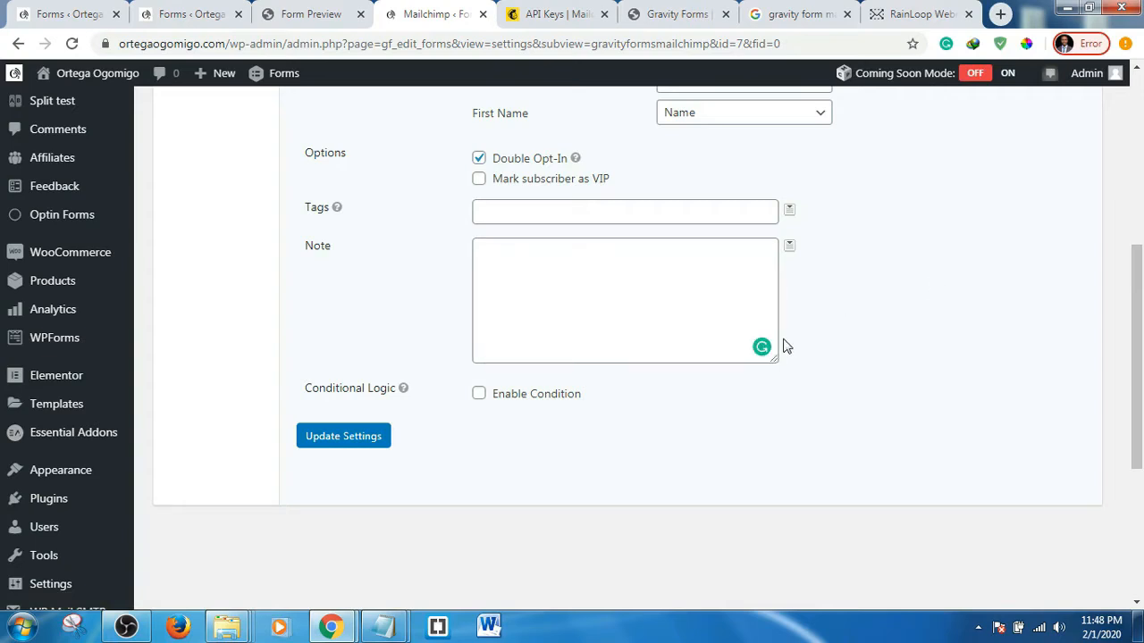
click(343, 437)
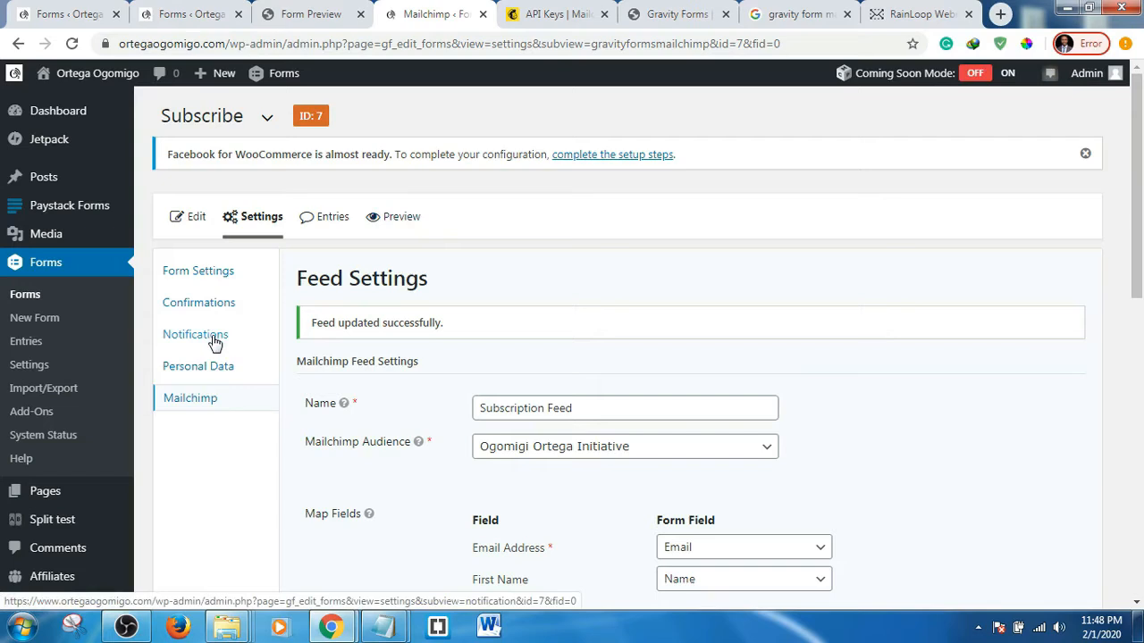
- Check the form preview, then open the Subscribe form's Notifications settings in a new tab
click(285, 13)
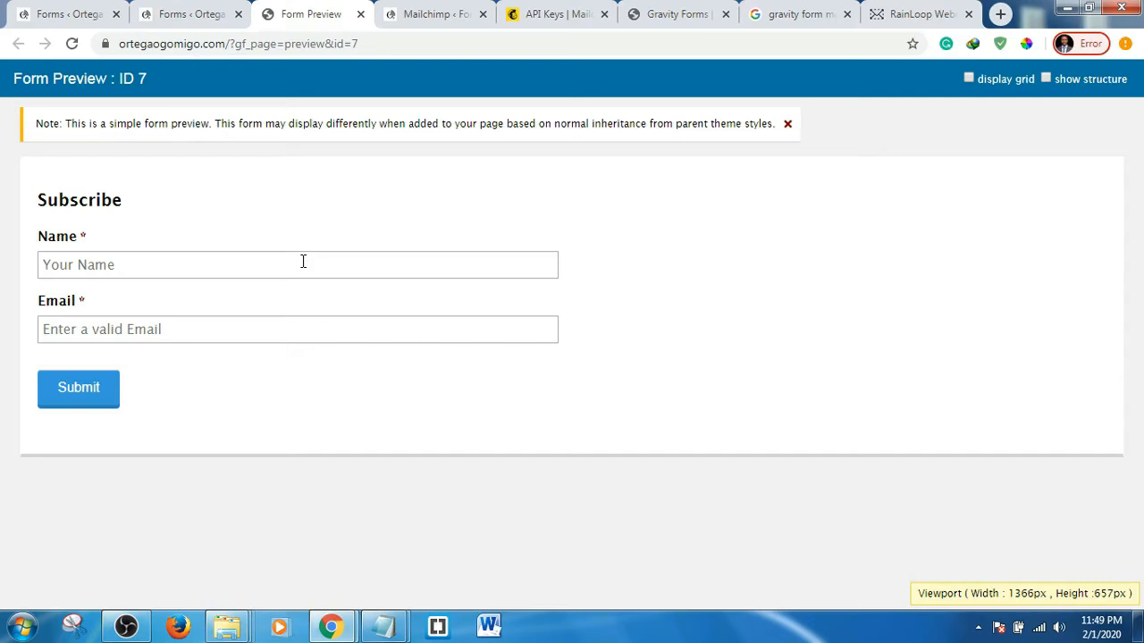
click(182, 9)
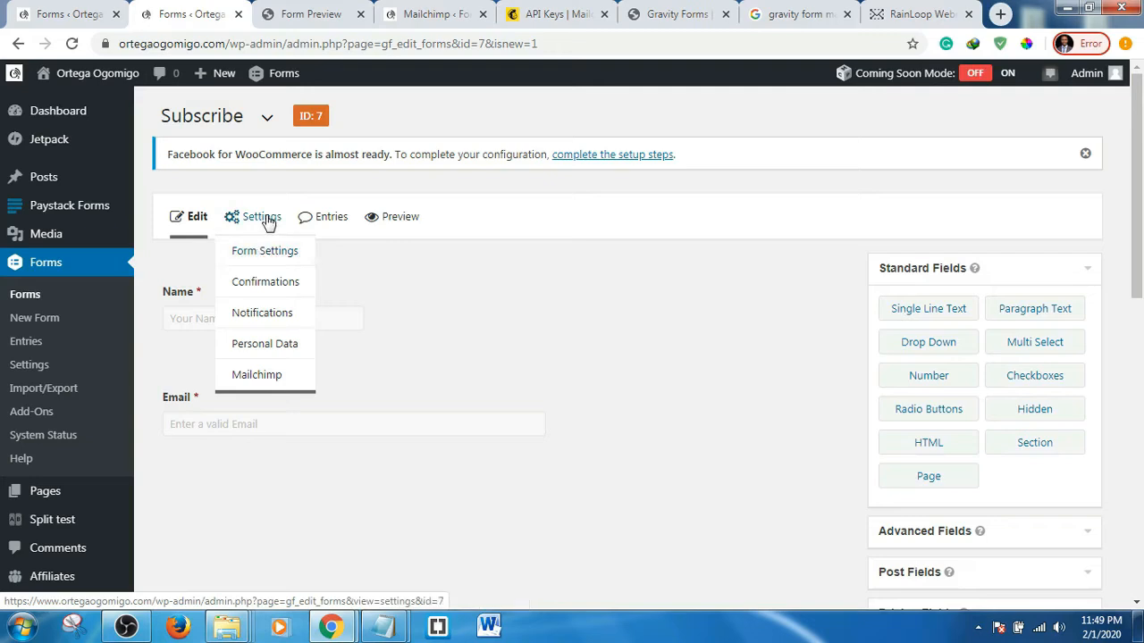
middle_click(270, 314)
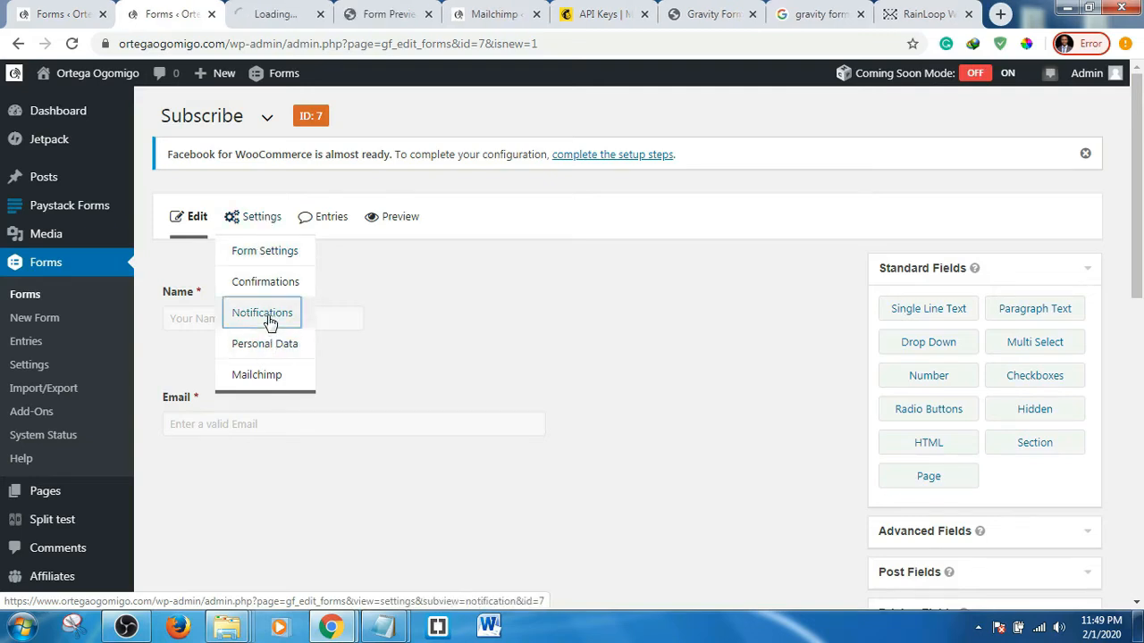
- Switch to the new tab showing the Subscribe form's Notifications list with the Admin Notification
click(276, 9)
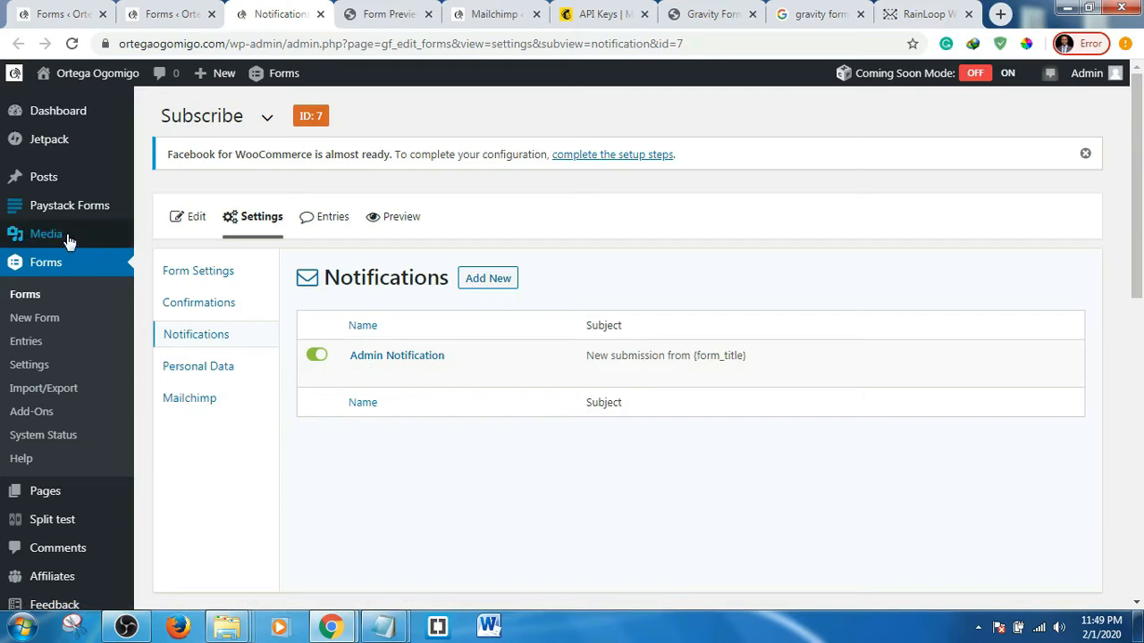
mouse_move(49, 219)
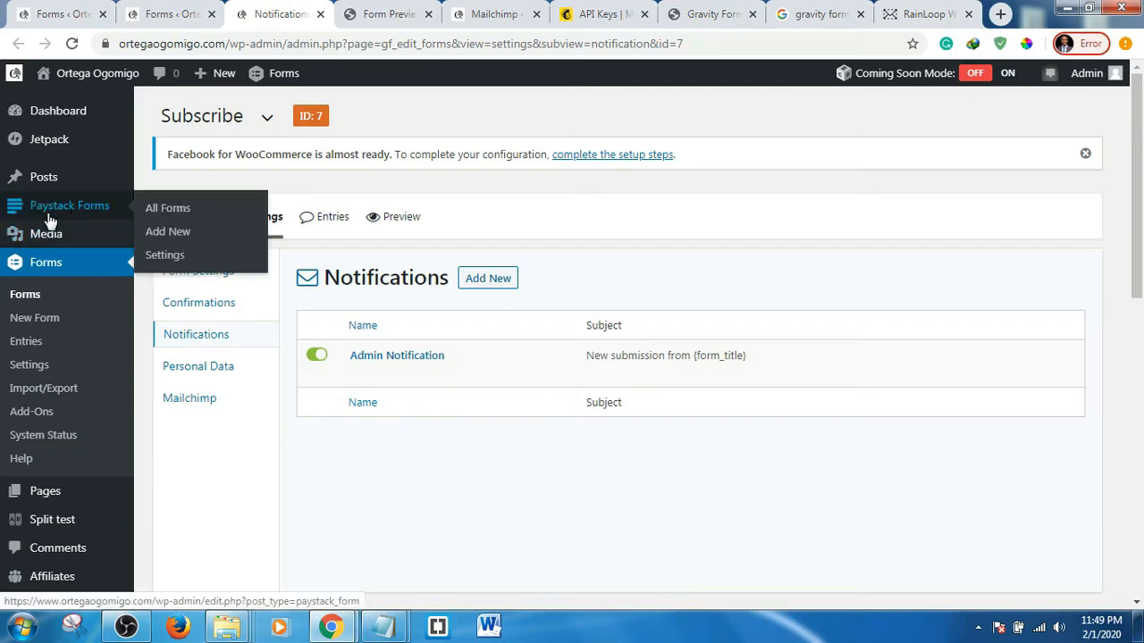
- Add a new notification named 'Subscription'
click(481, 280)
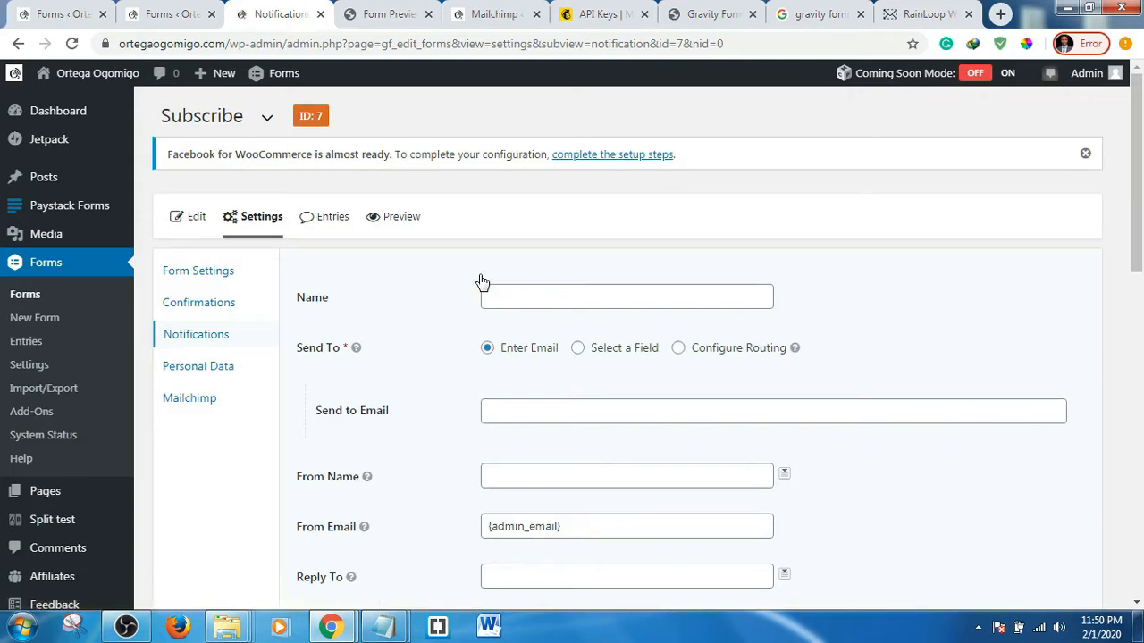
click(545, 298)
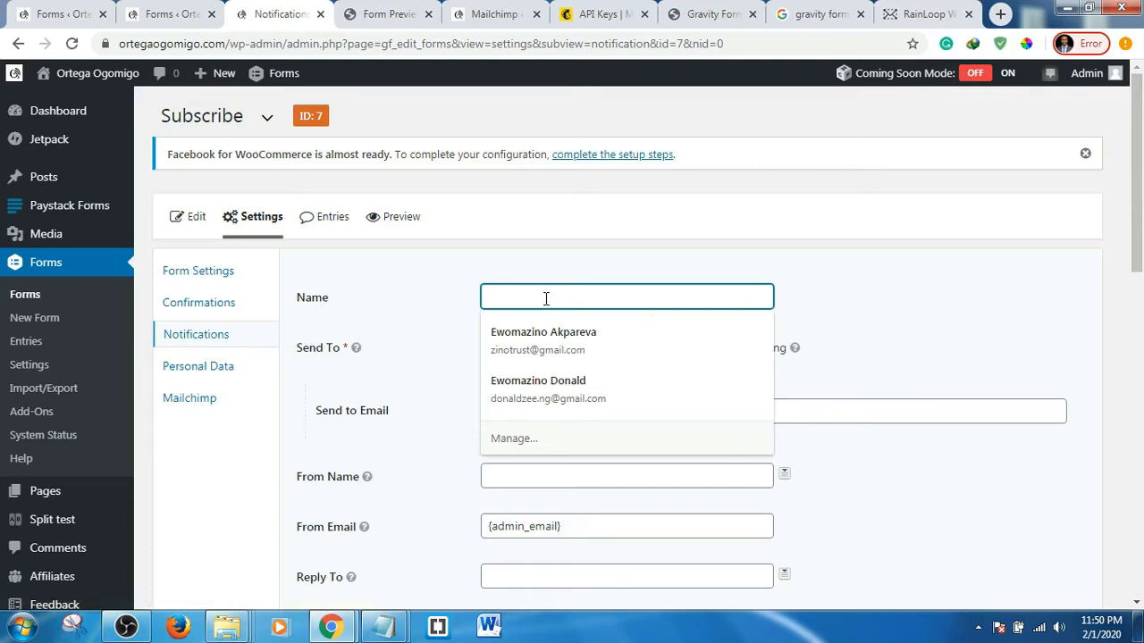
text(Ortga)
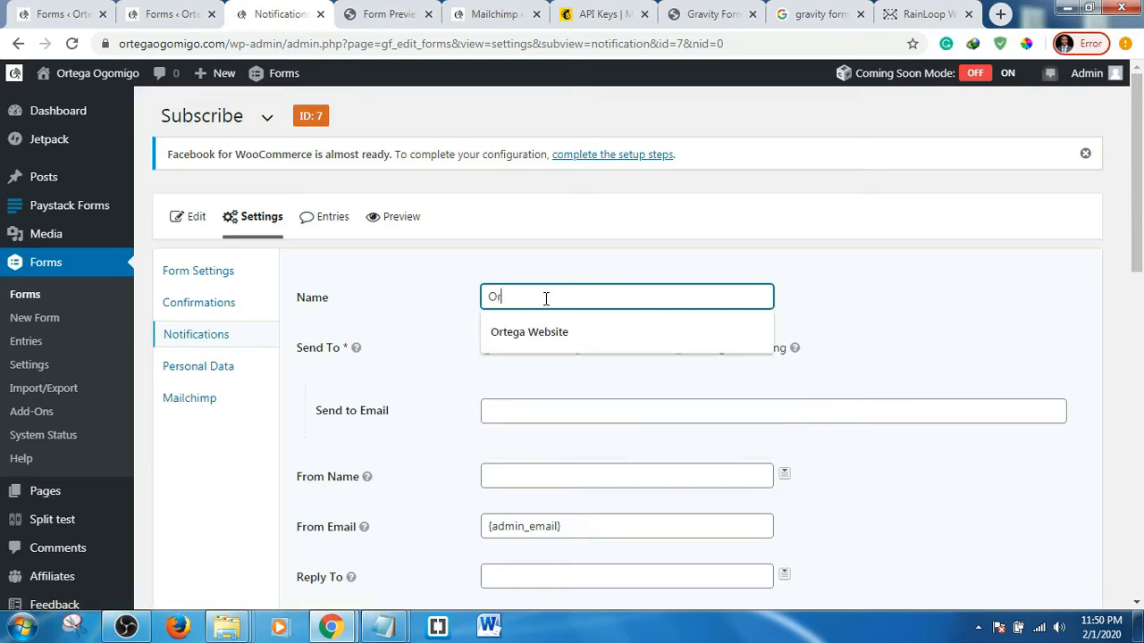
key(BackSpace)
key(BackSpace)
key(Down)
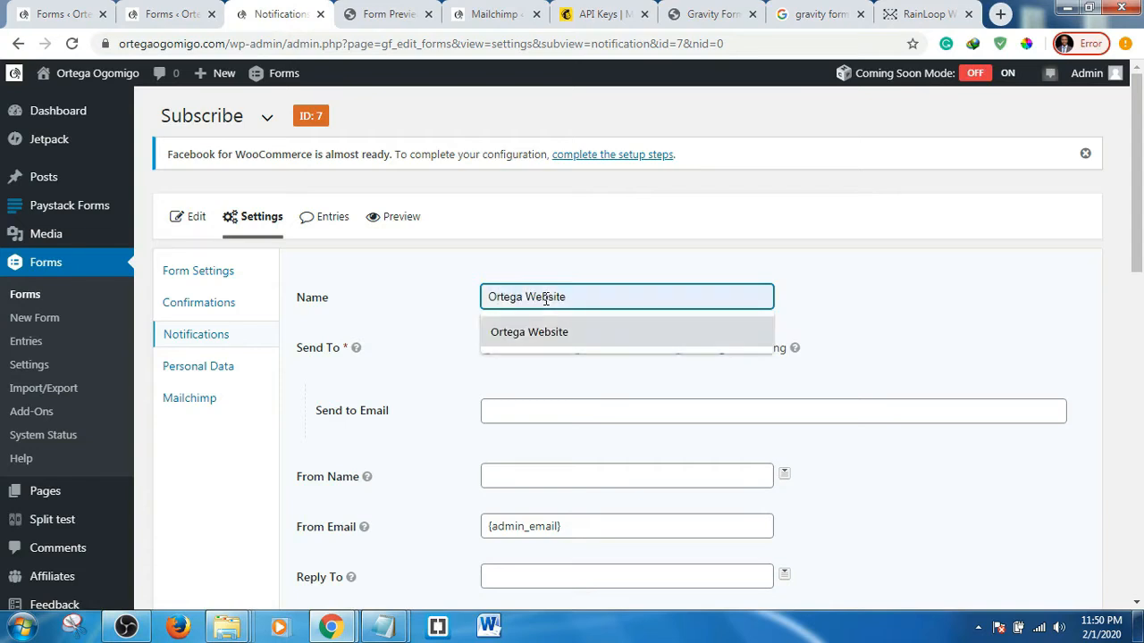
key(Return)
key(BackSpace)
key(BackSpace)
key(BackSpace)
key(BackSpace)
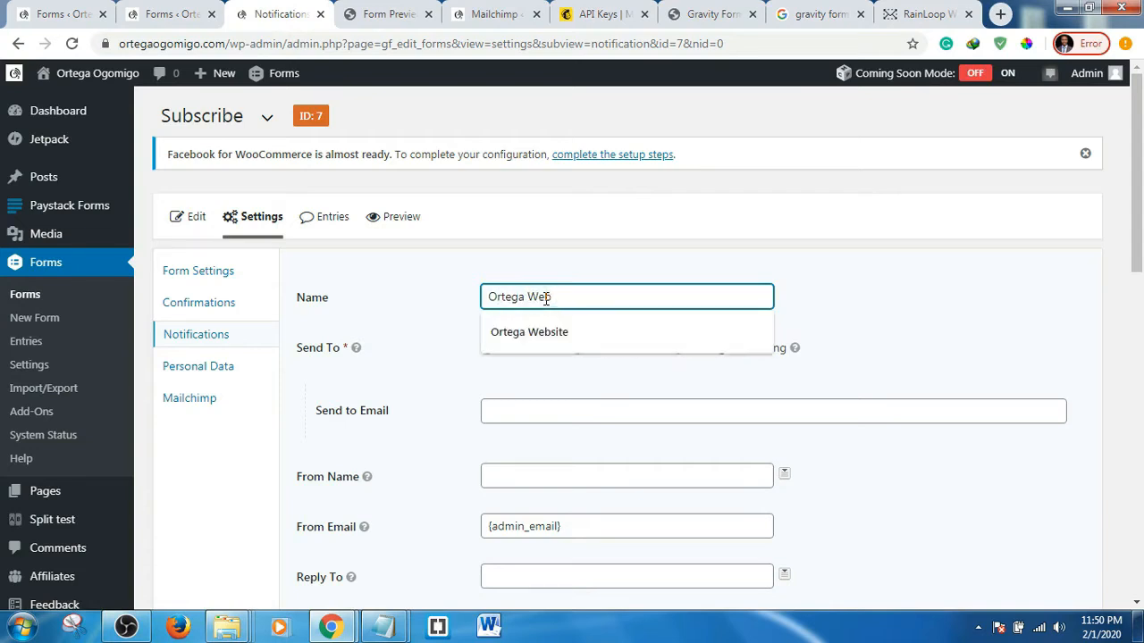
key(BackSpace)
key(BackSpace)
key(BackSpace)
text(S)
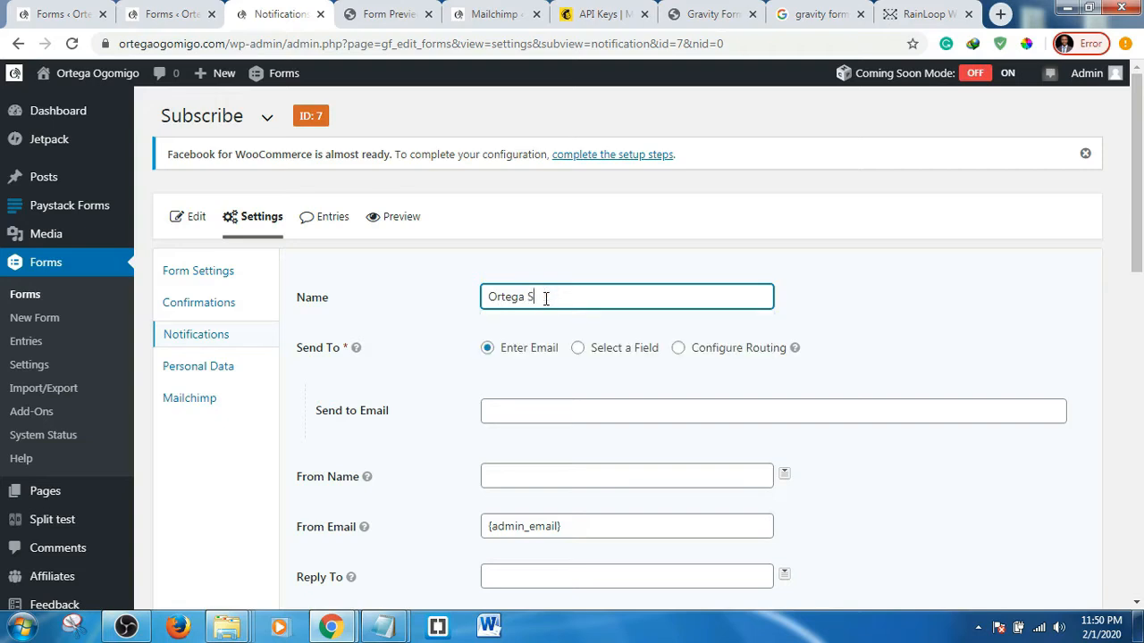
text(ubscription)
- Send the notification to the form's Email field using the Select a Field option
scroll(643, 357, down, 2)
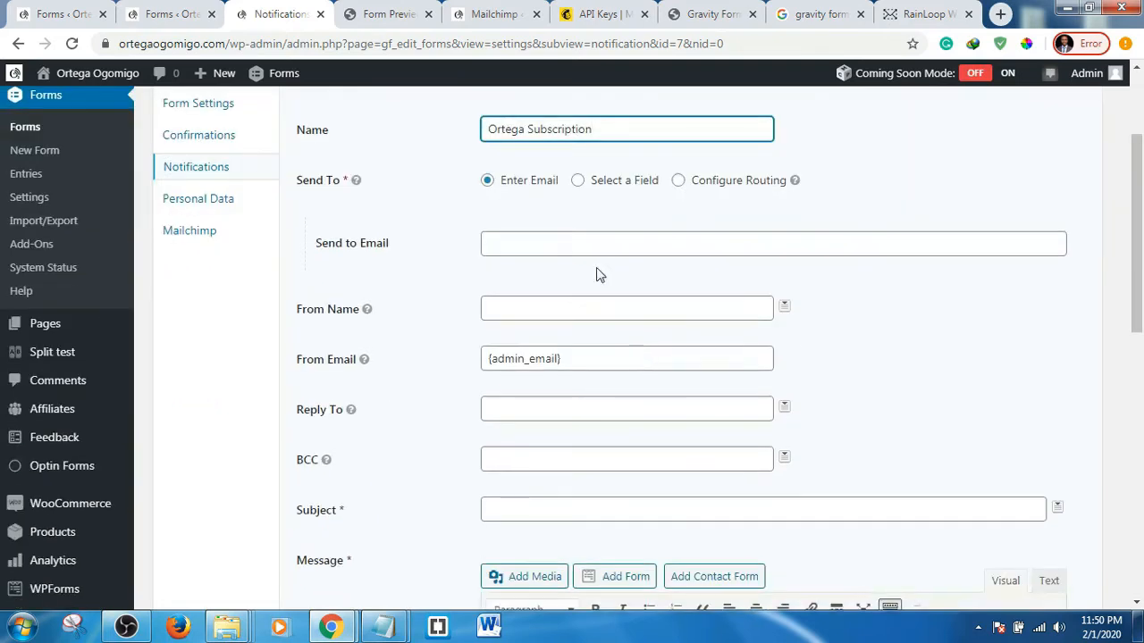
click(577, 183)
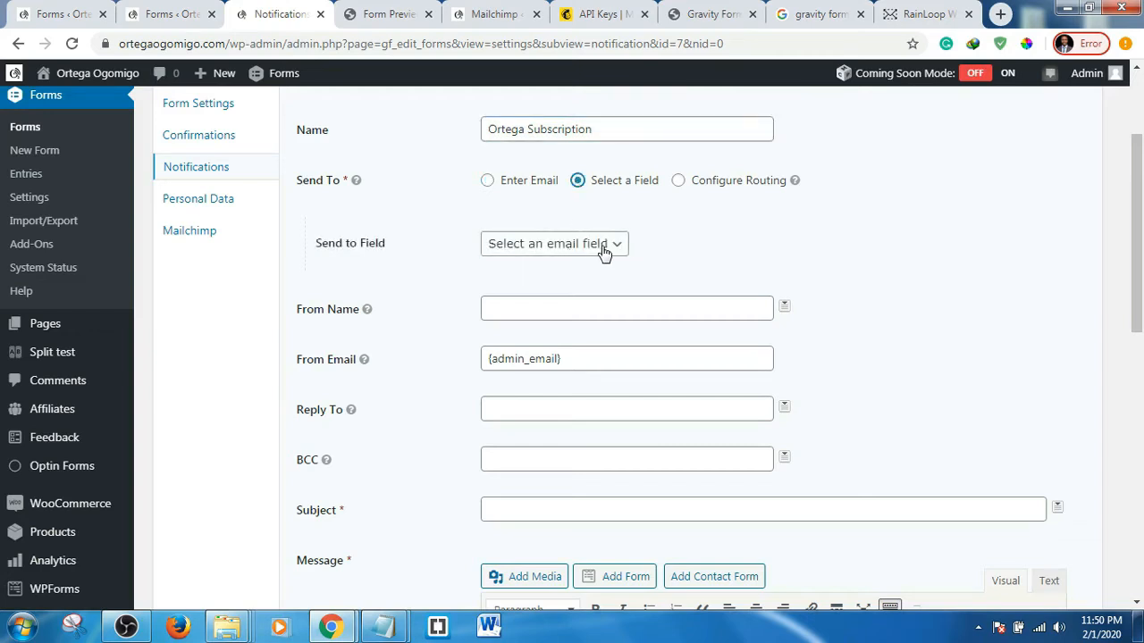
click(604, 253)
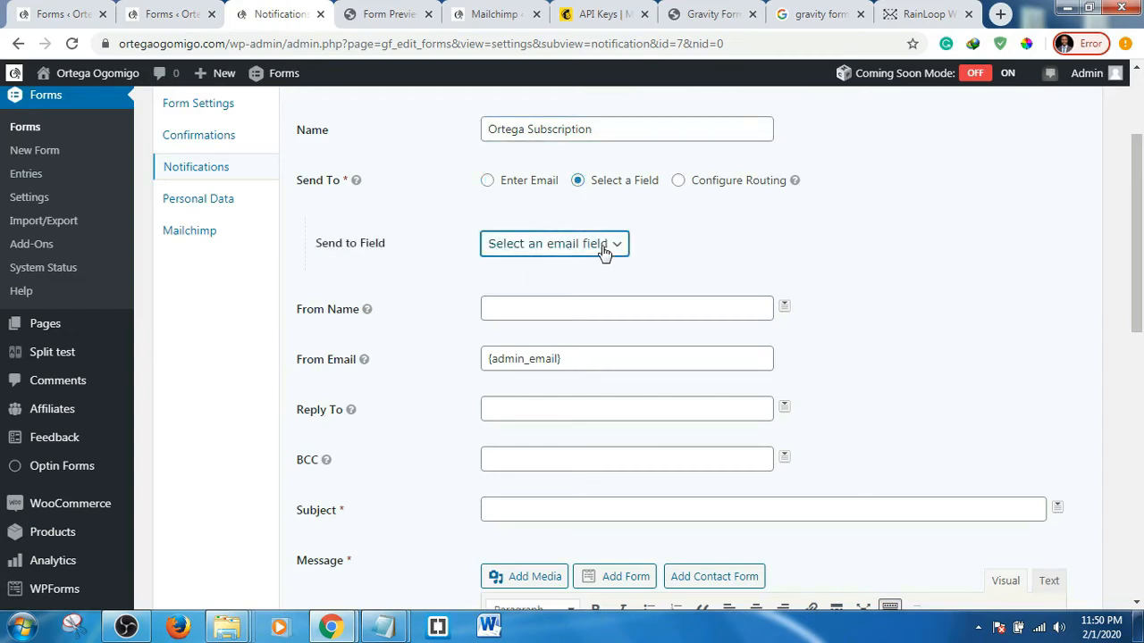
click(615, 248)
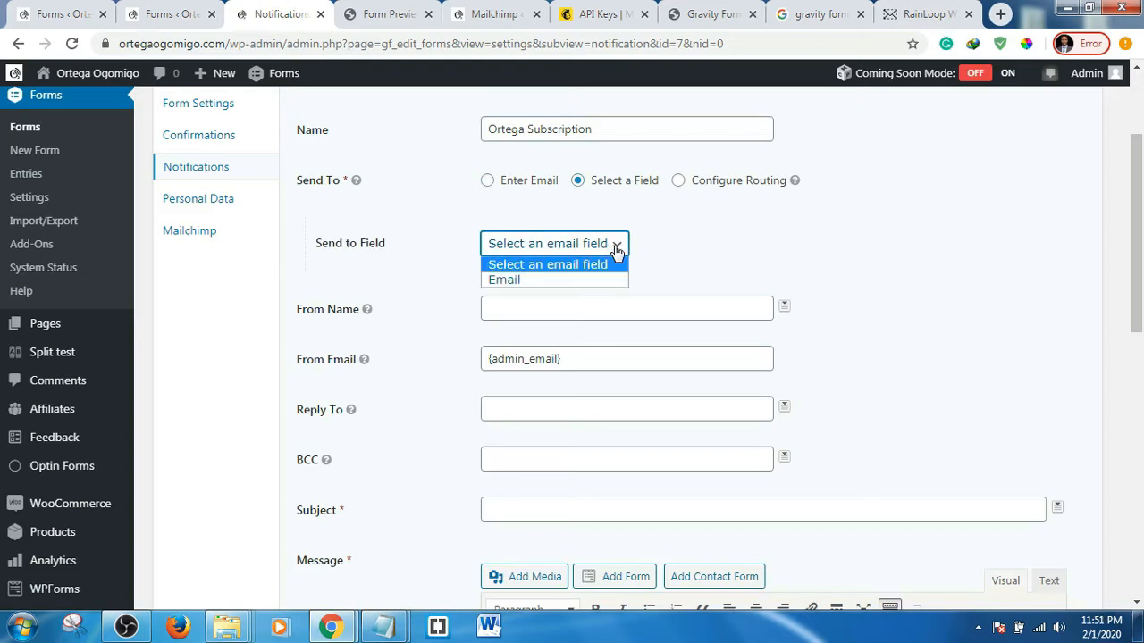
click(525, 281)
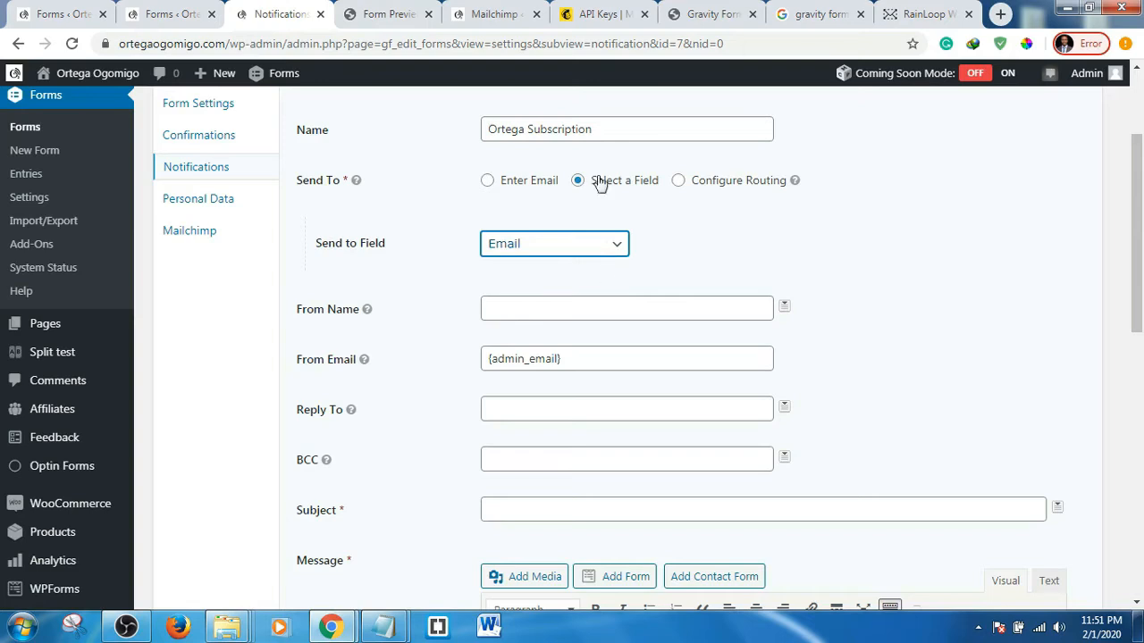
- Enter the site owner's name as the notification's From Name
click(543, 308)
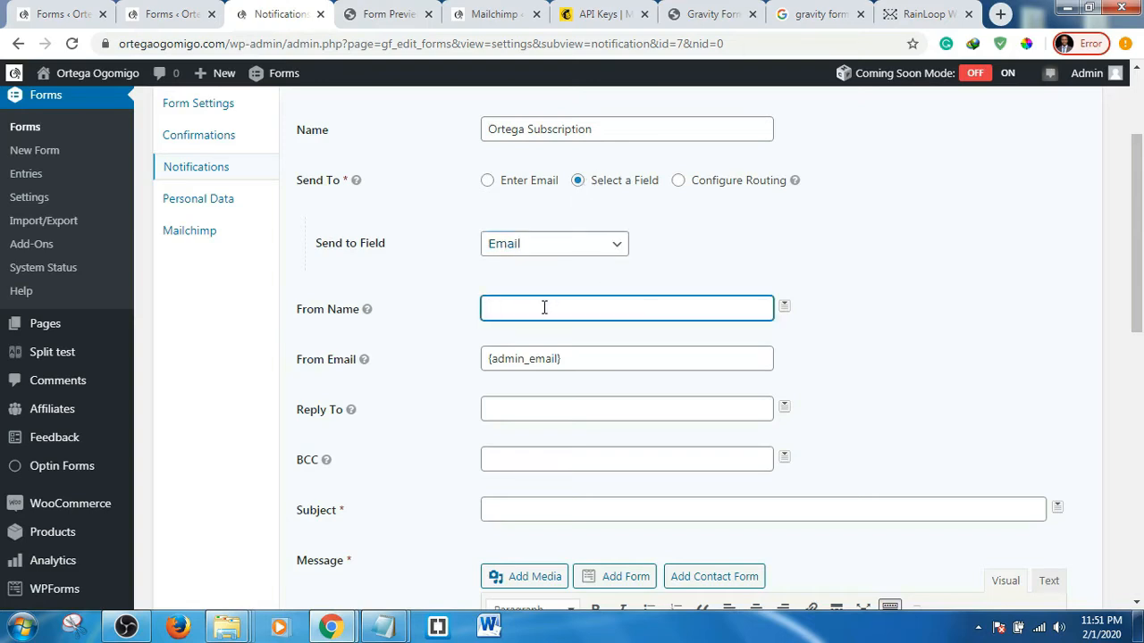
text(Ortega Ogomigo)
- Leave the Reply To field empty after viewing its merge tag list
scroll(952, 322, down, 1)
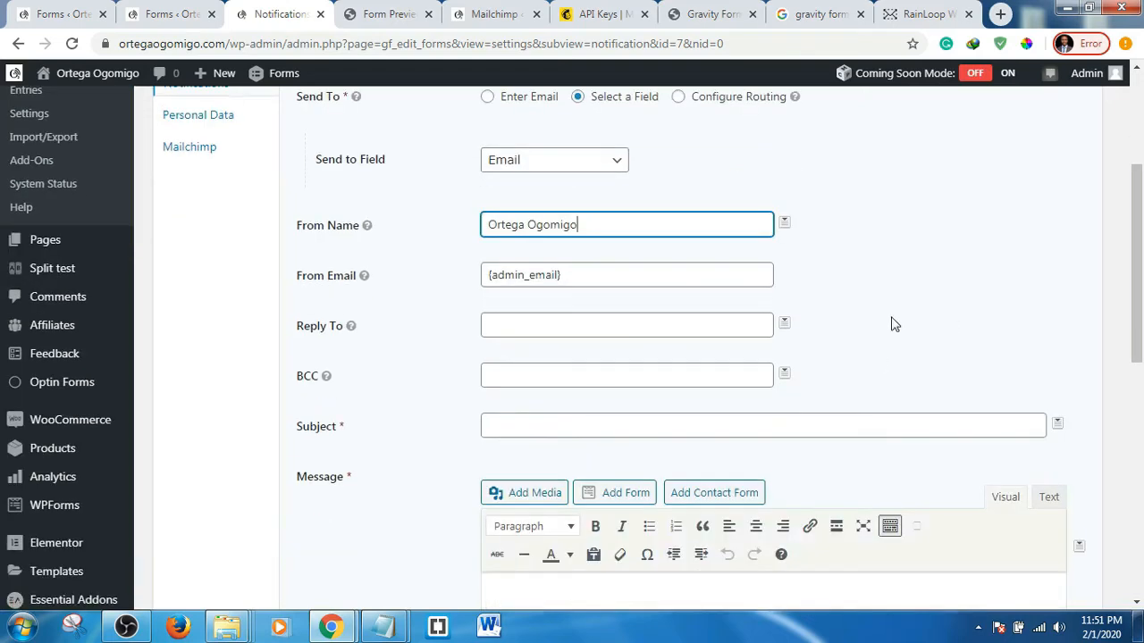
click(572, 325)
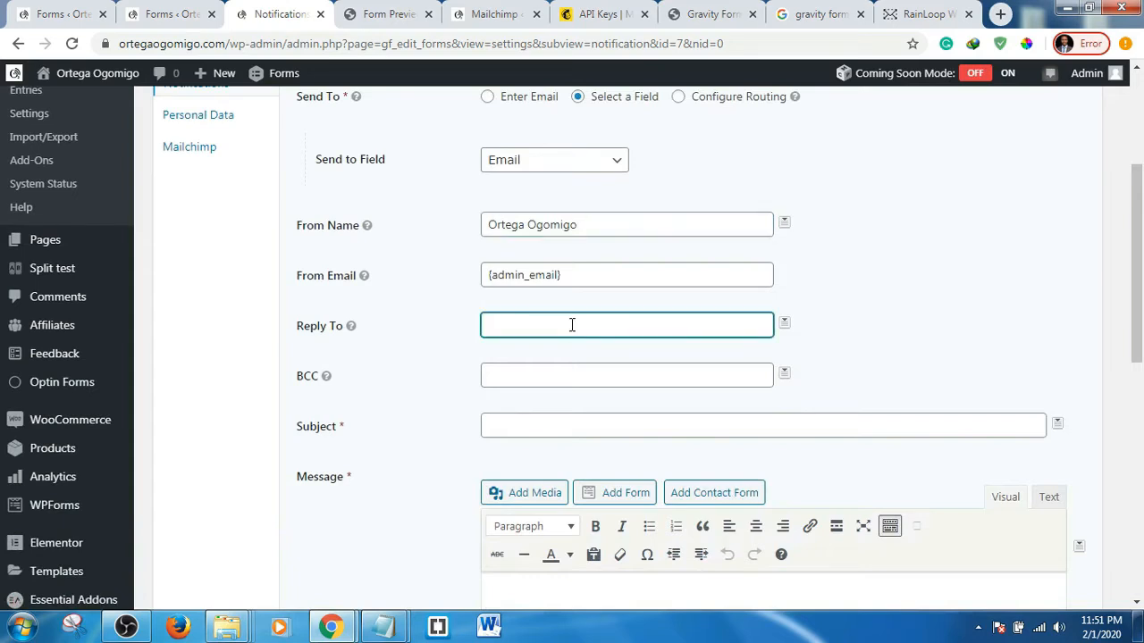
click(784, 325)
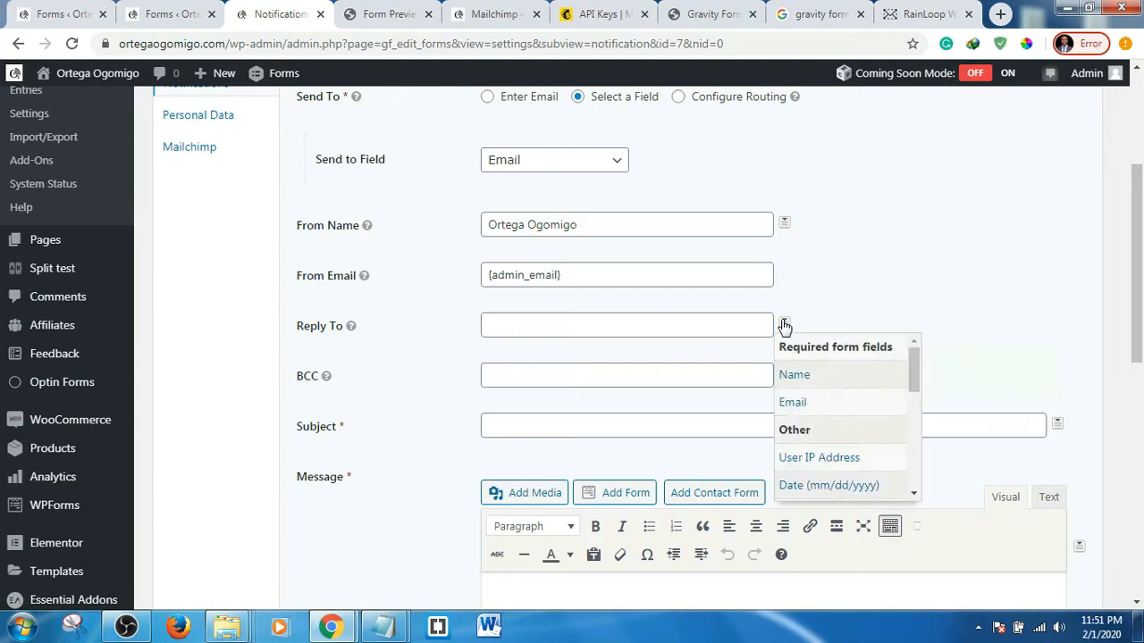
click(954, 294)
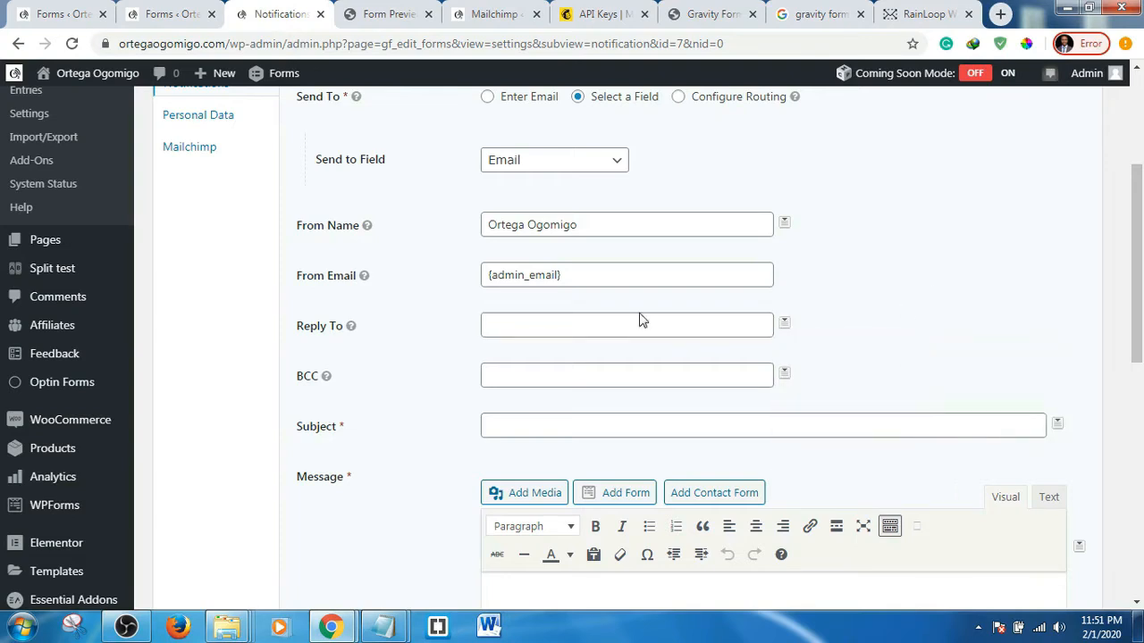
click(562, 328)
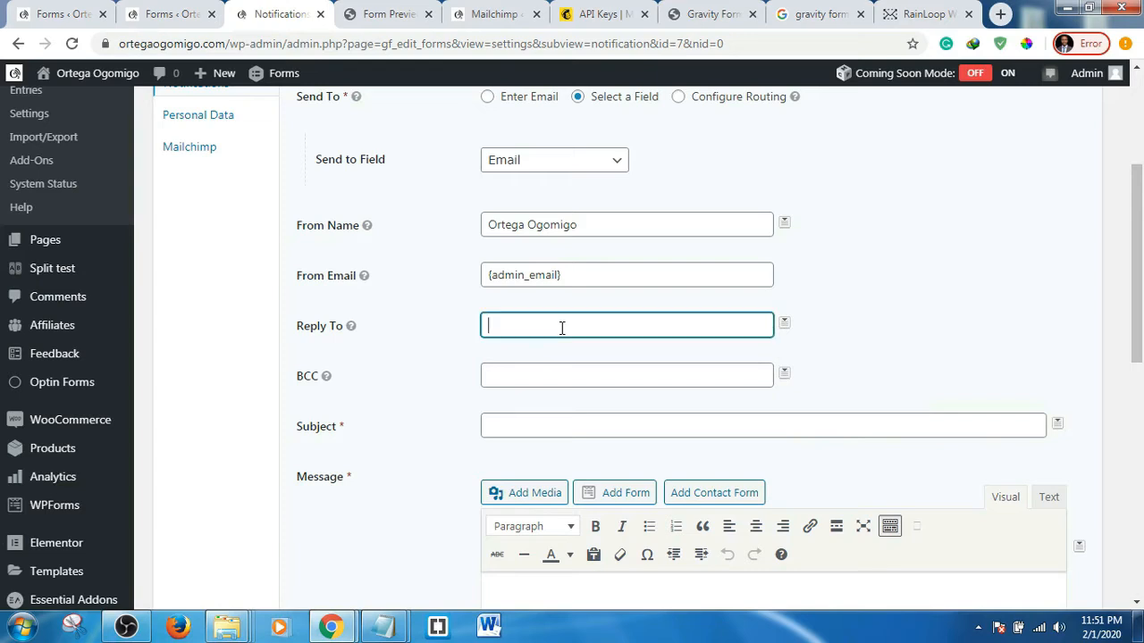
click(866, 317)
scroll(616, 331, down, 2)
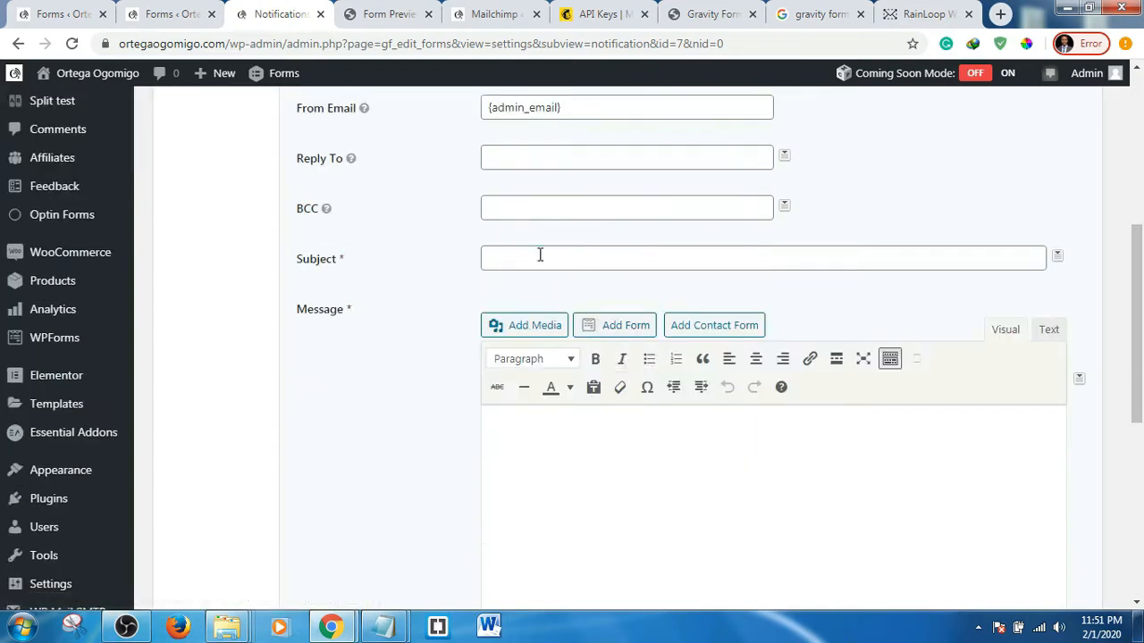
- Set the notification Subject to 'Welcome To My Email List'
click(540, 256)
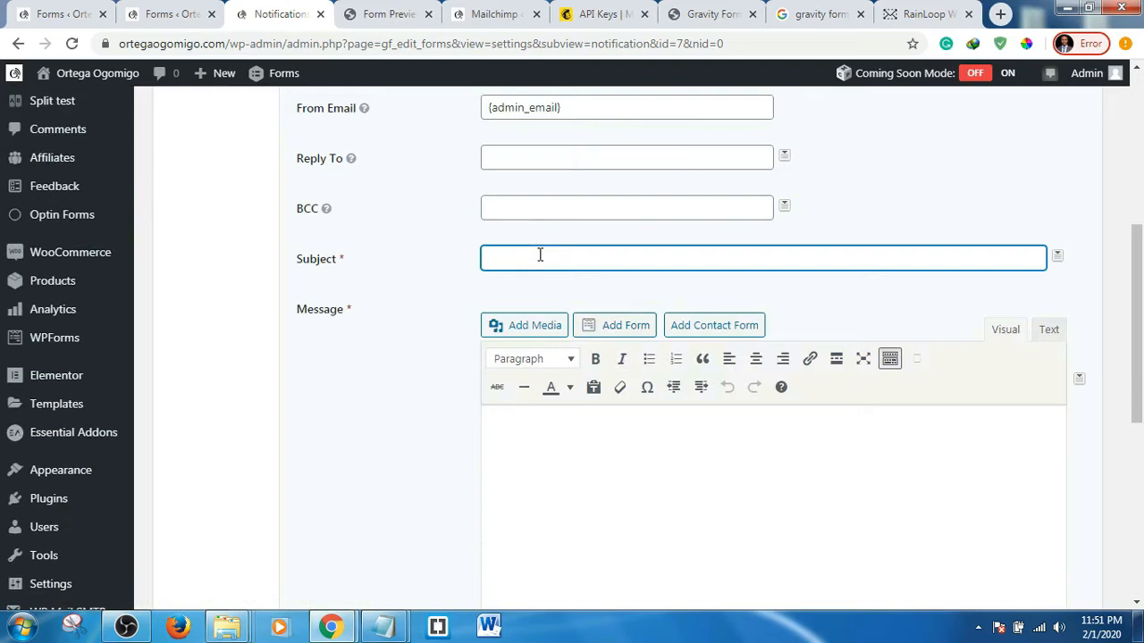
text(Welcome to My Email List)
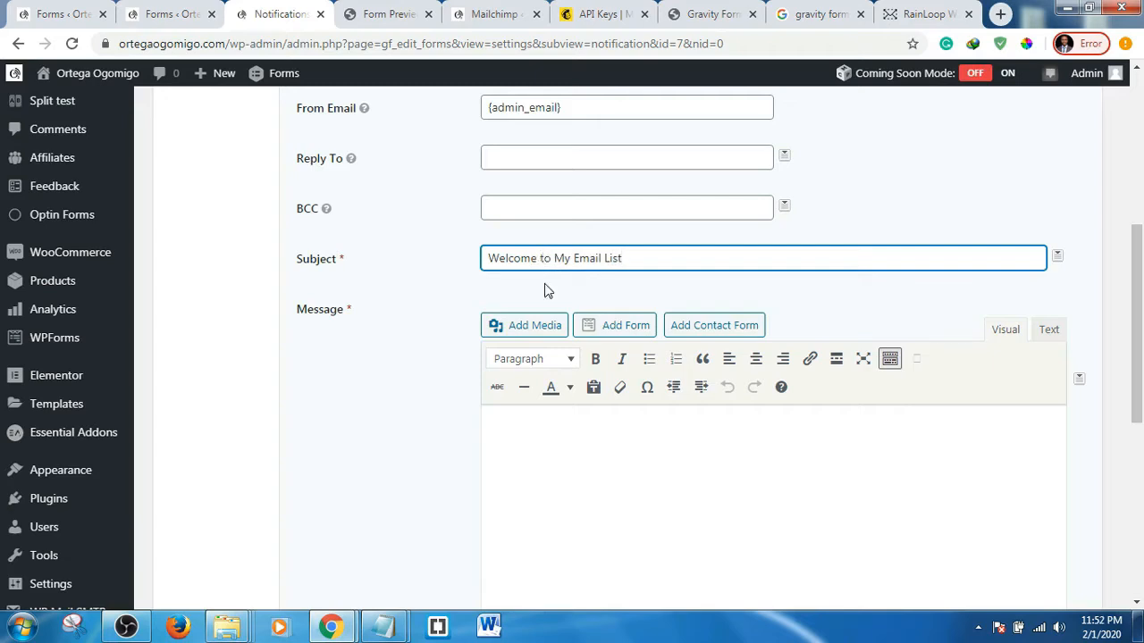
key(BackSpace)
text(T)
scroll(613, 298, down, 2)
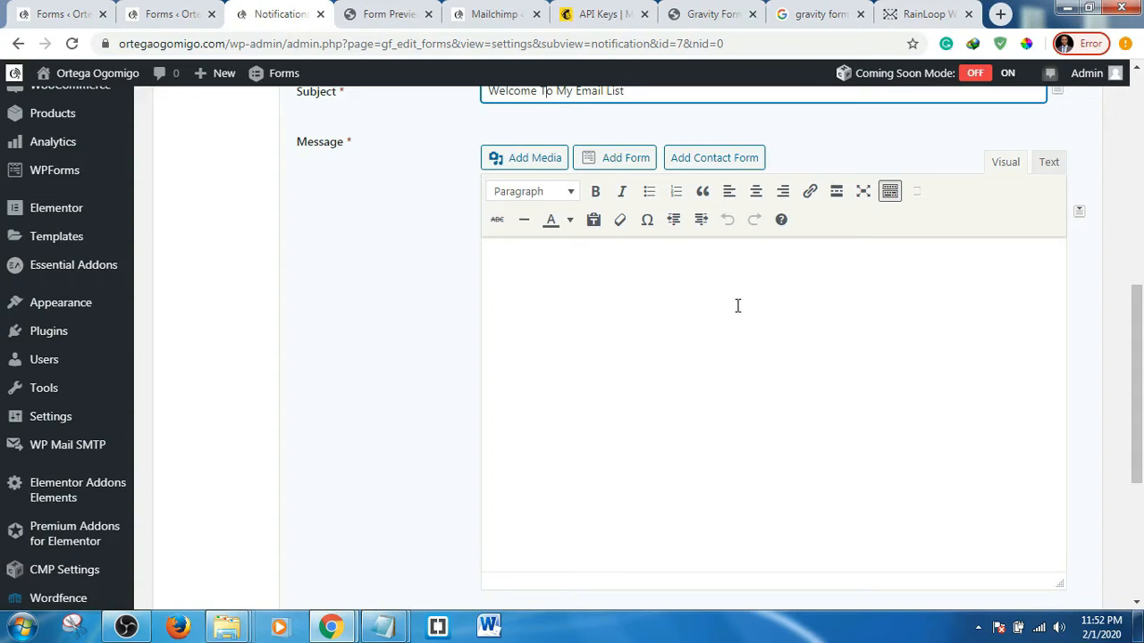
- Begin the message with 'Hello' followed by the {Name:1} merge tag
click(738, 277)
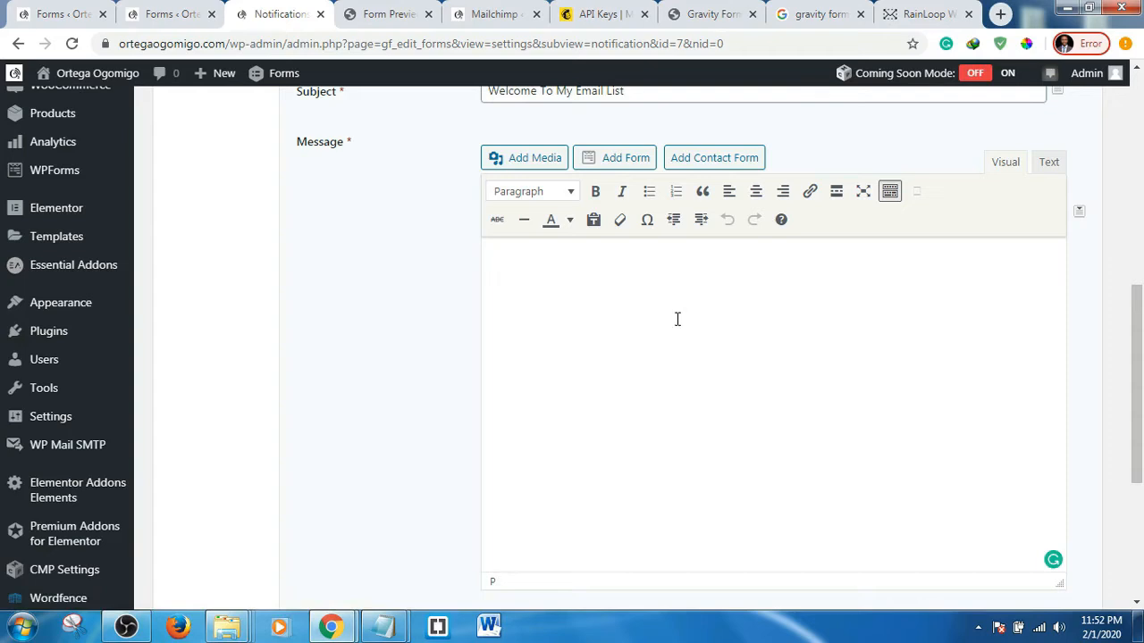
text(w)
key(BackSpace)
text(hELL)
key(ctrl+a)
text(Hello)
click(1078, 214)
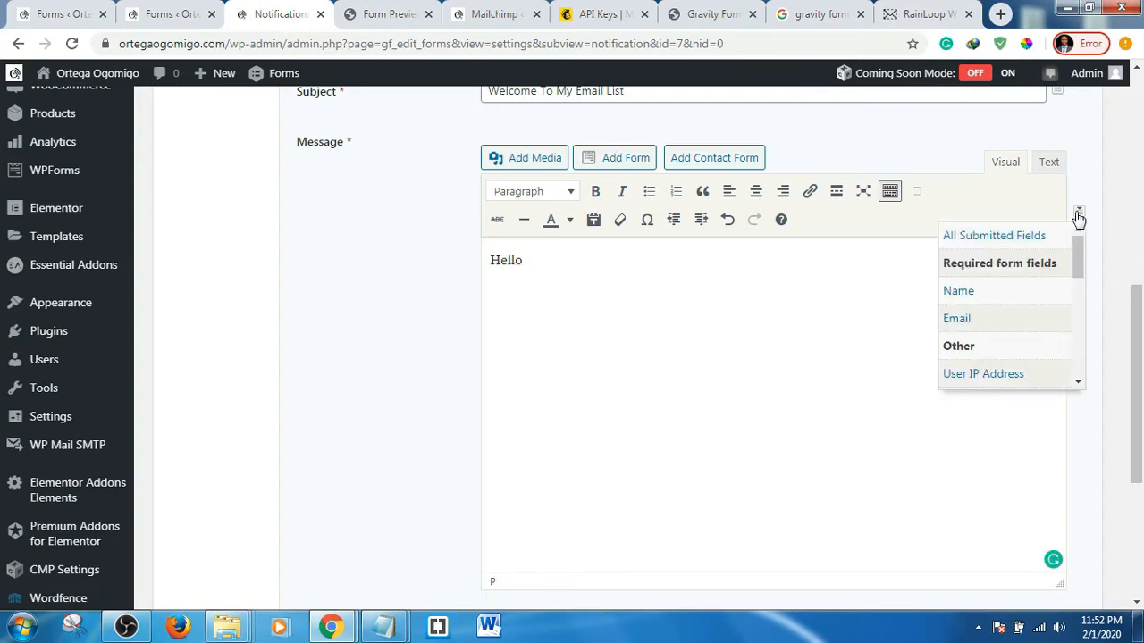
click(972, 293)
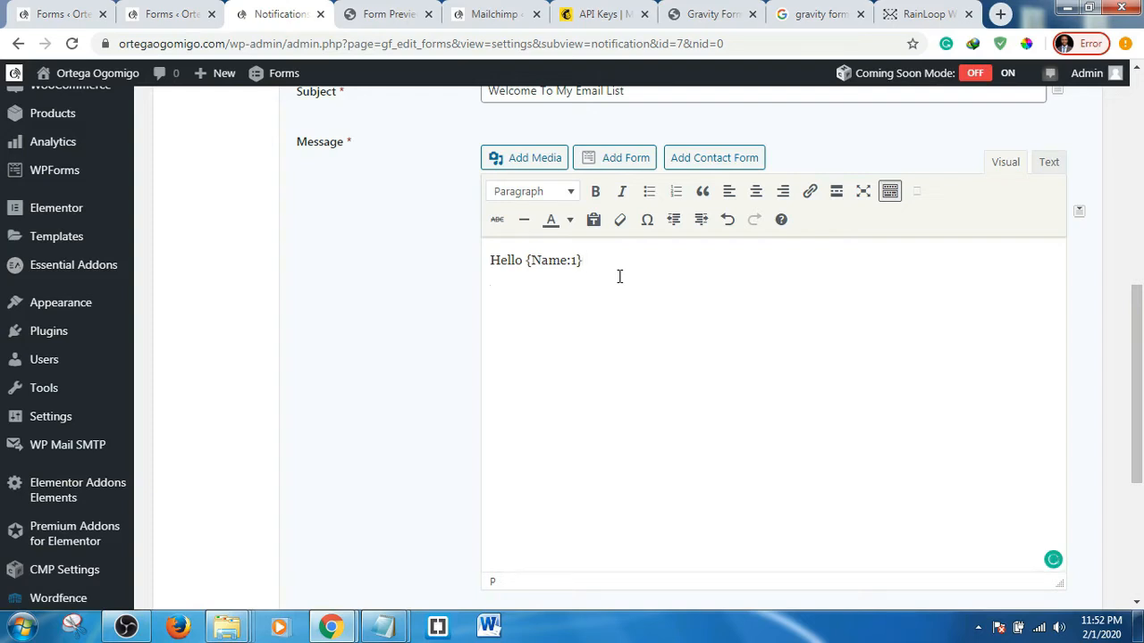
- Add the subscription-list welcome line and 'Click the link below to download my free ebook'
text(Welcome to my su)
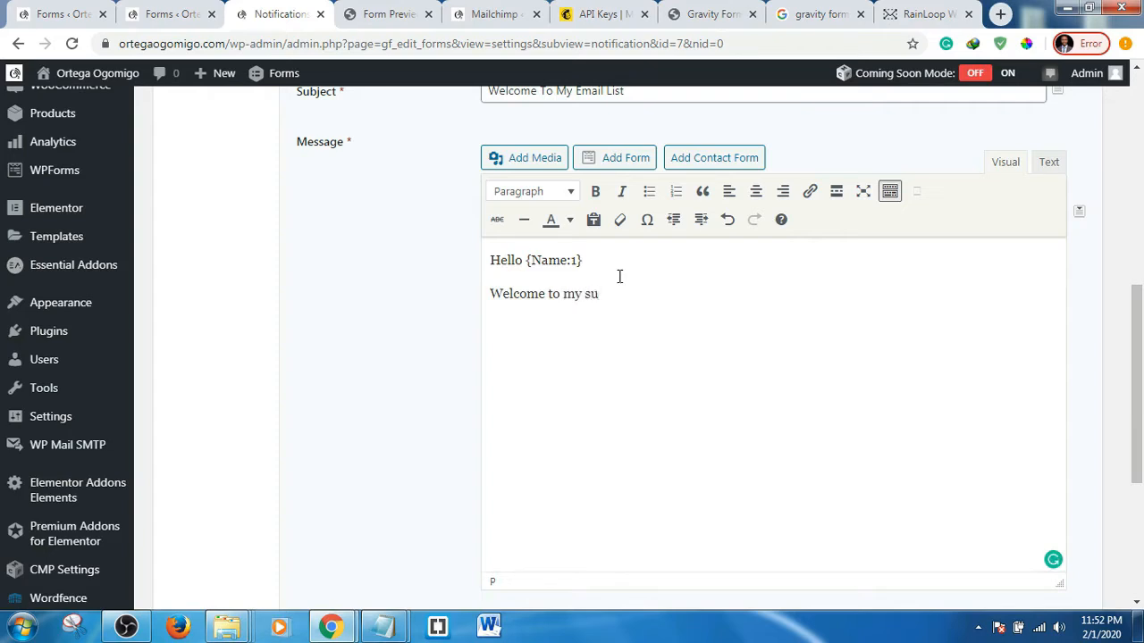
key(BackSpace)
key(BackSpace)
text(subscriptoion list.)
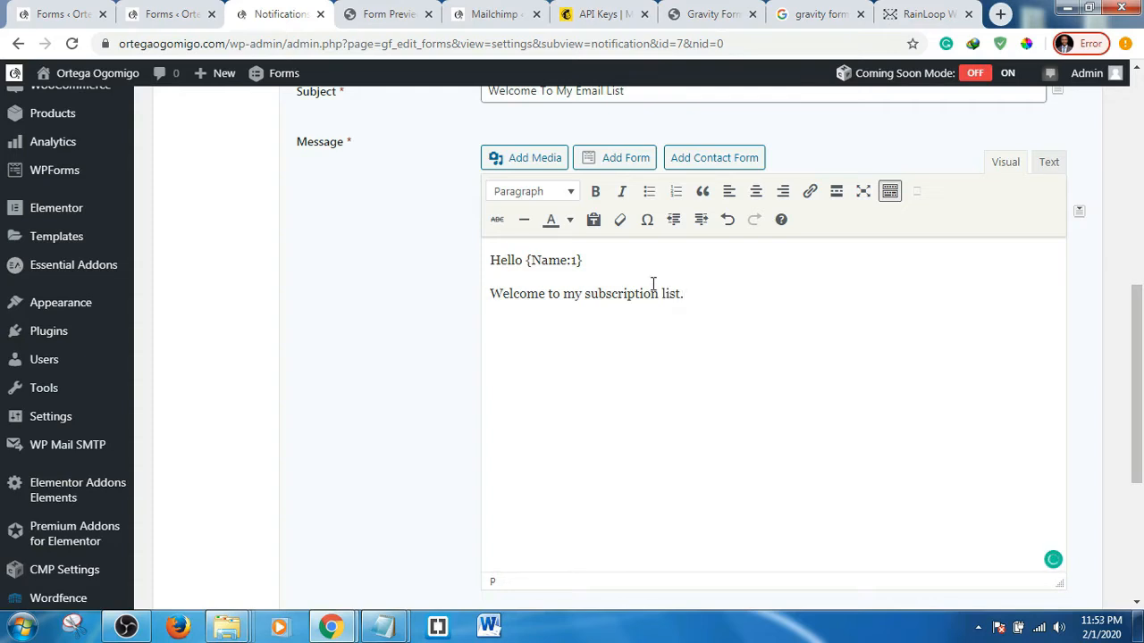
text(Click the link belo)
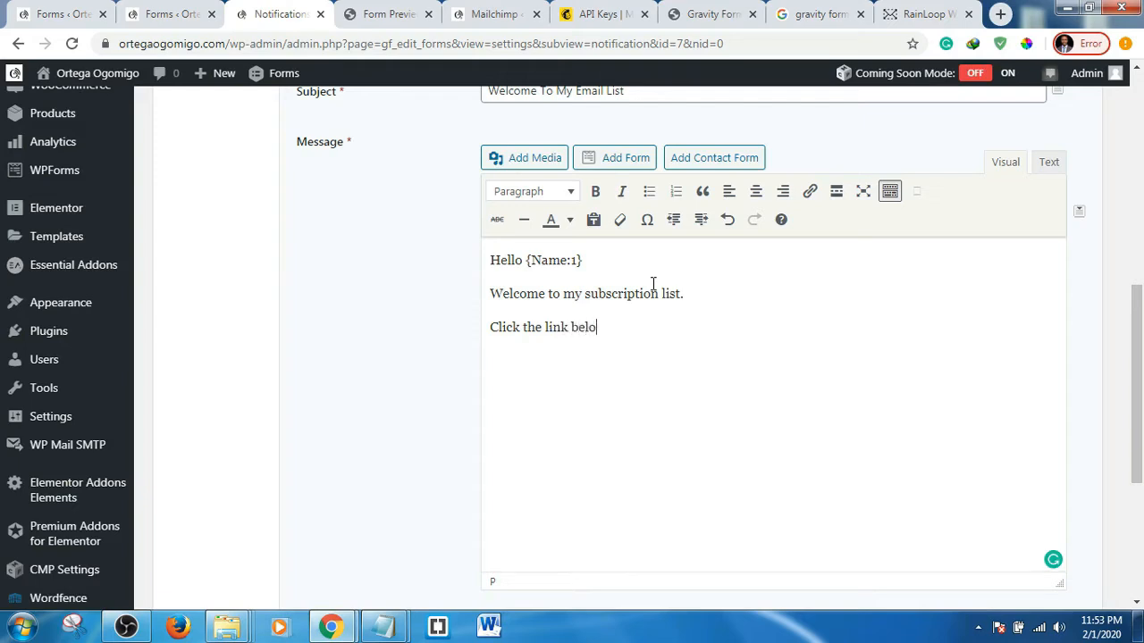
text(w to download mt)
key(BackSpace)
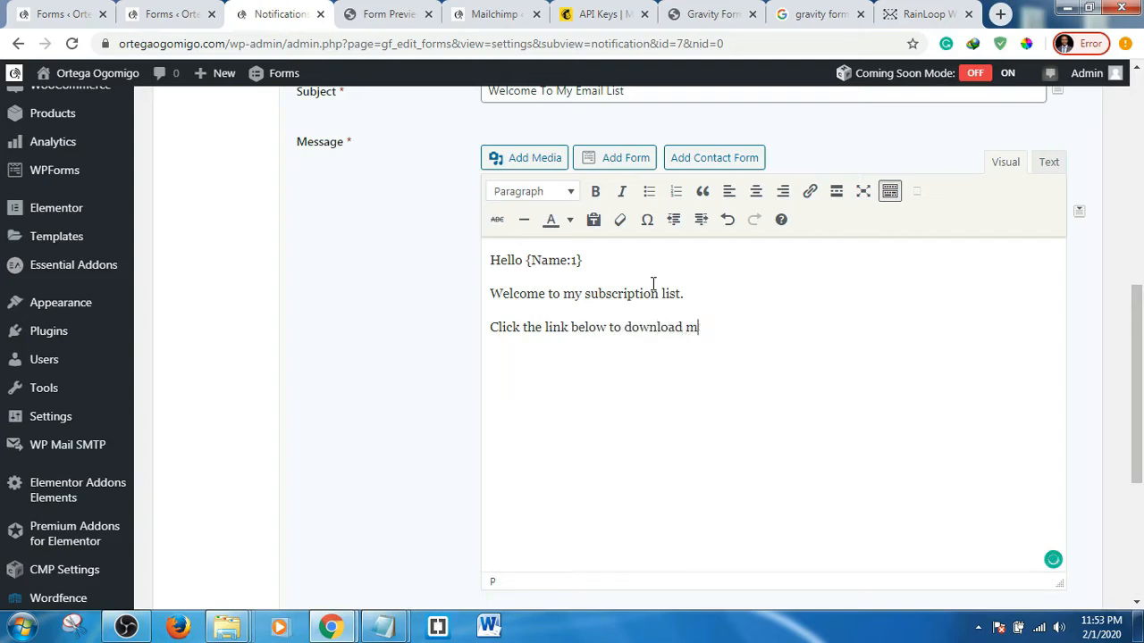
text(Y)
key(BackSpace)
text(y free ebook.)
- Insert the FacelessSelling5New.jpg cover from the Media Library into the message, abandoning an upload attempt
click(533, 161)
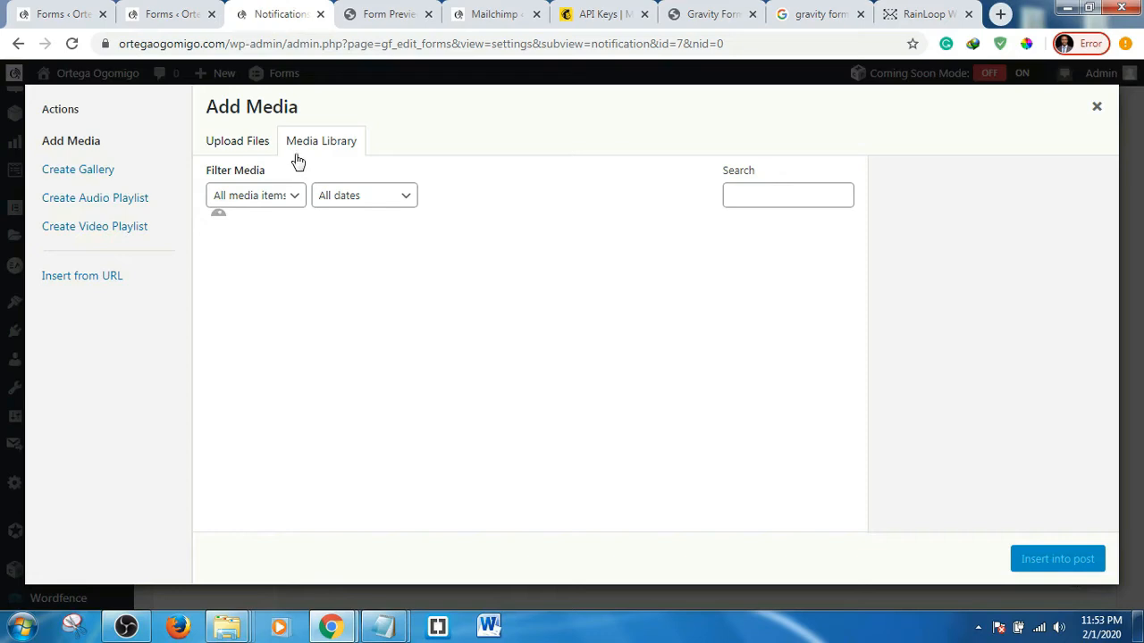
click(237, 150)
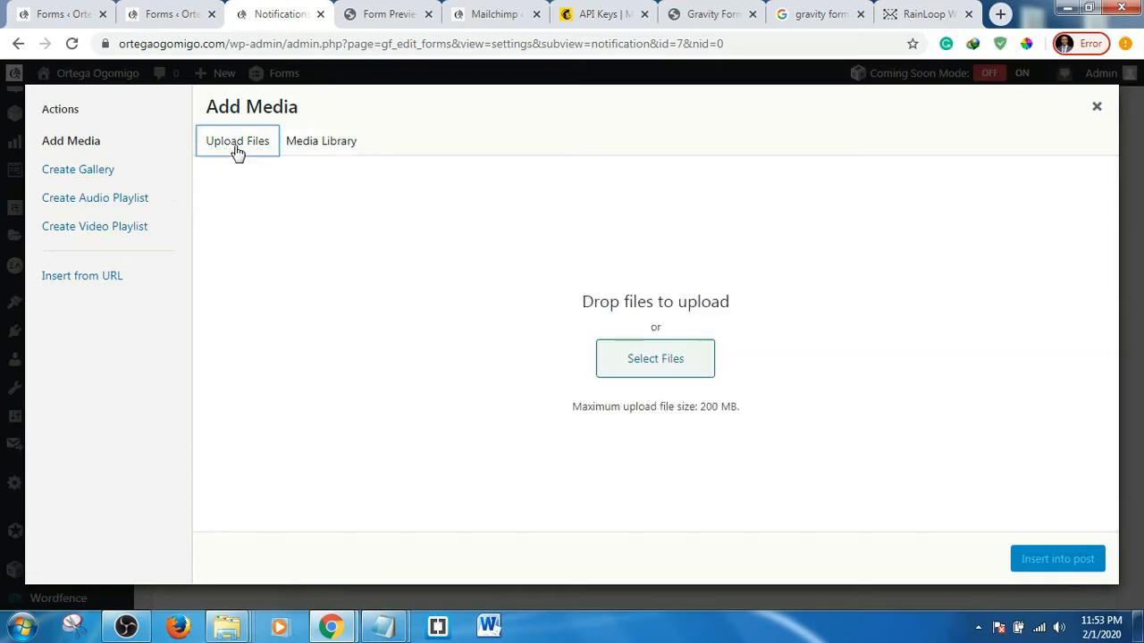
click(644, 358)
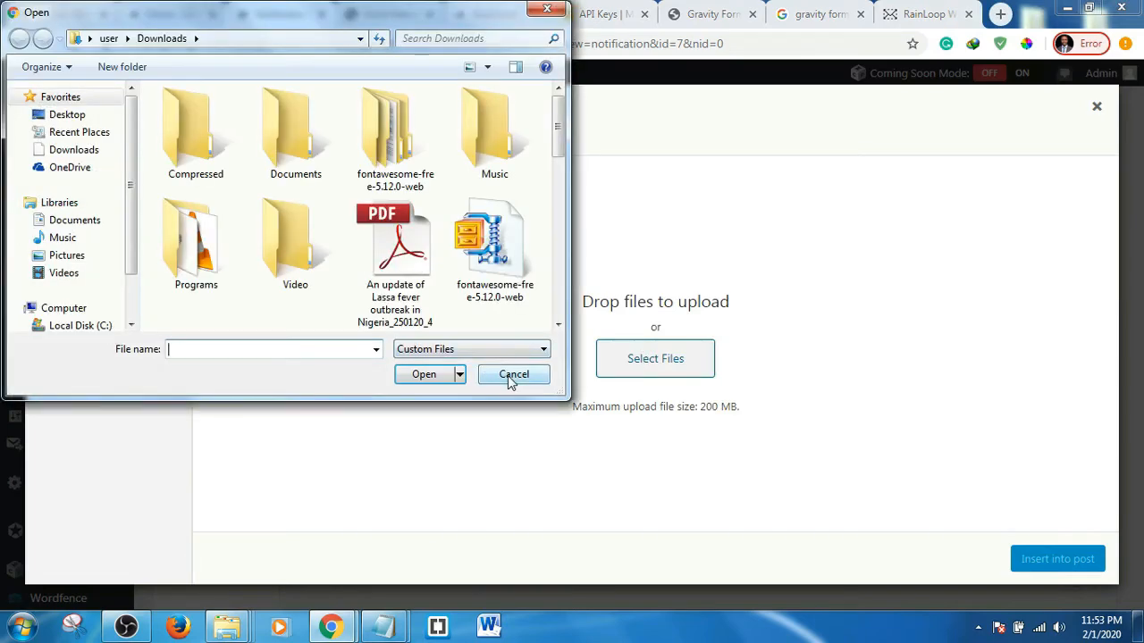
click(494, 375)
click(315, 143)
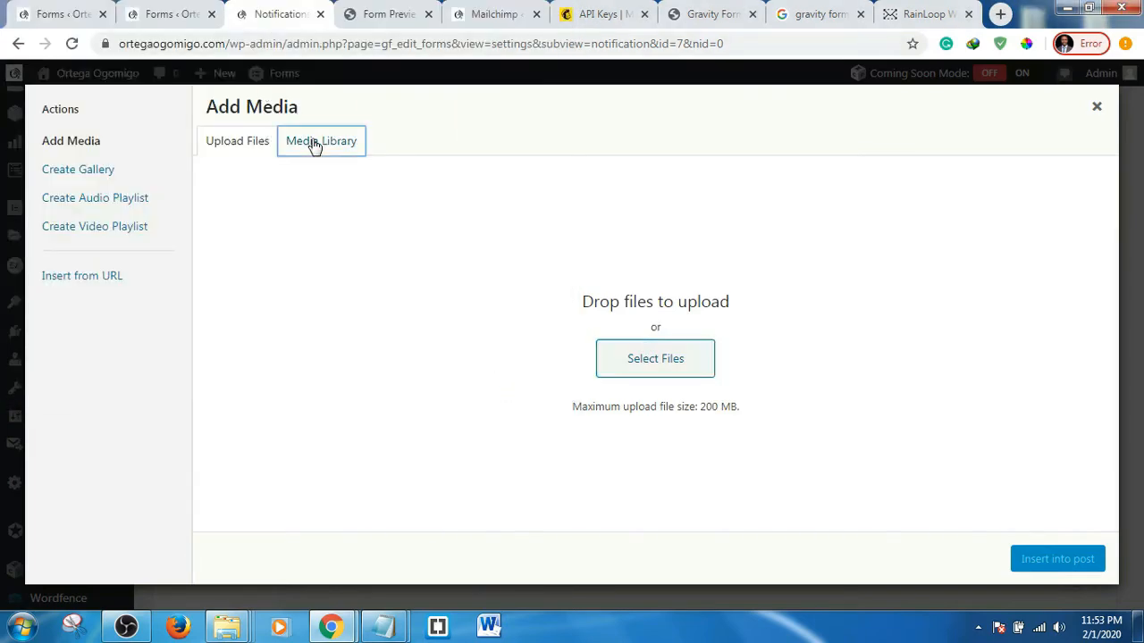
scroll(514, 387, down, 1)
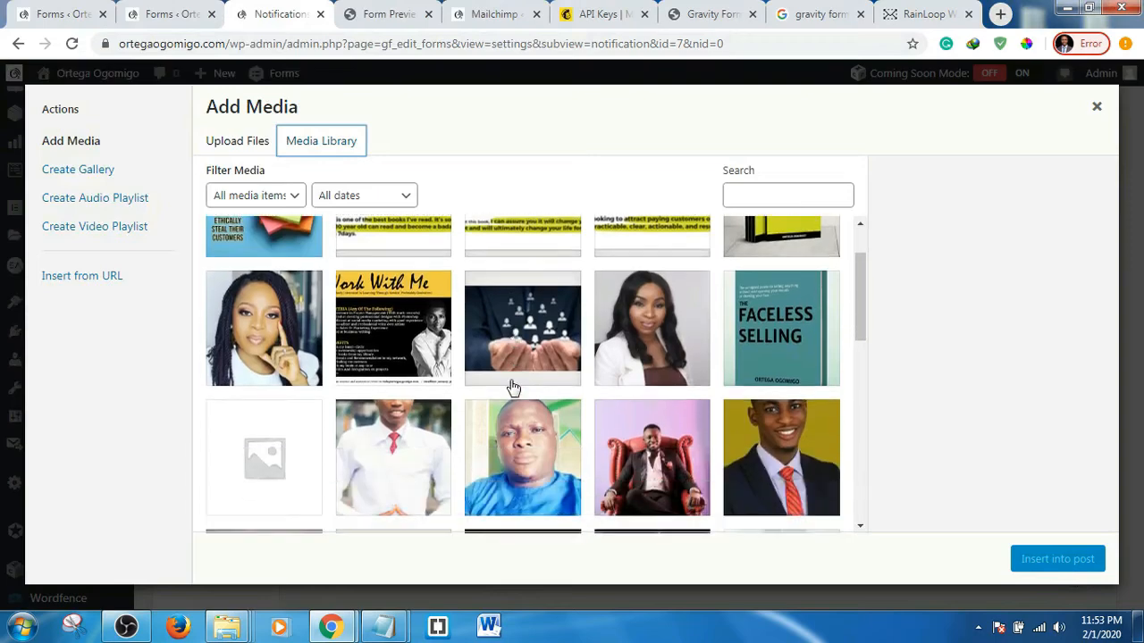
scroll(518, 386, down, 2)
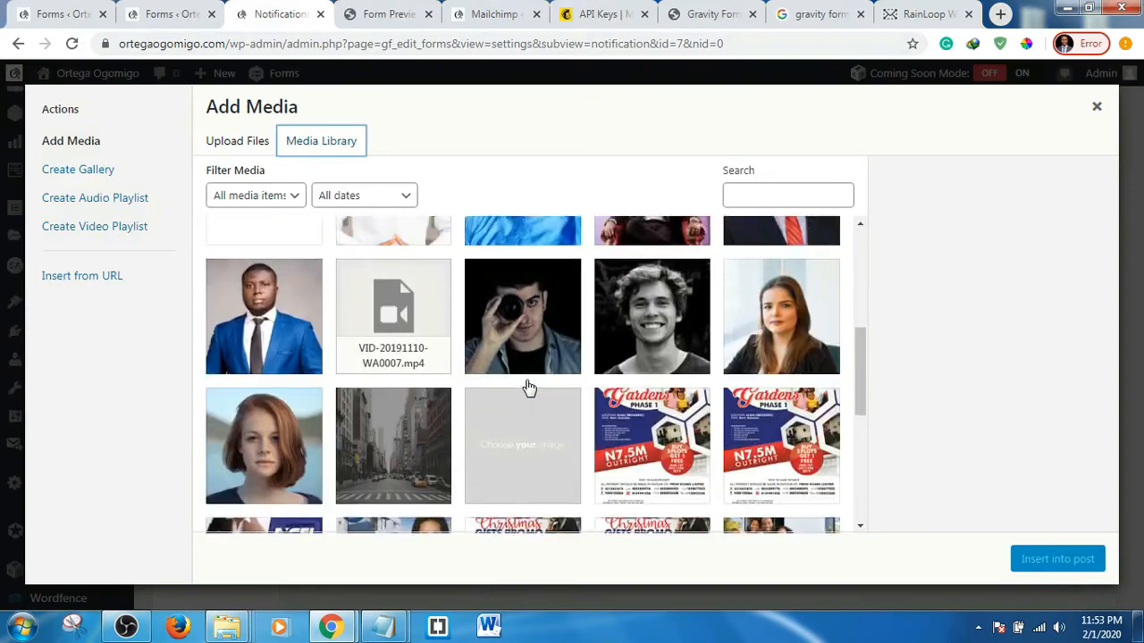
scroll(527, 387, up, 1)
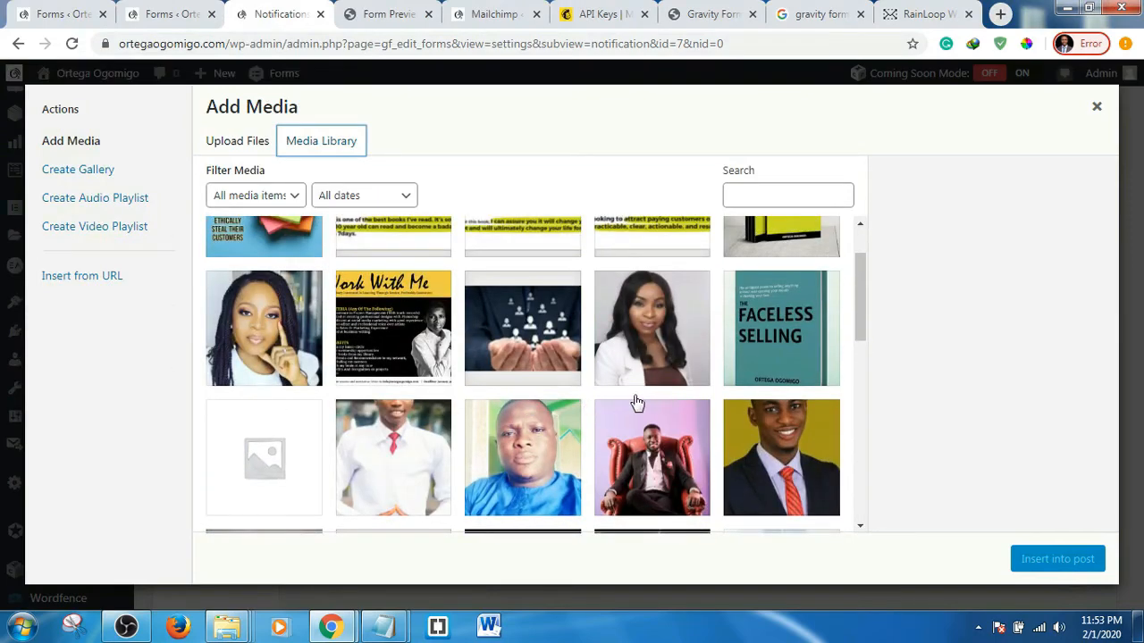
scroll(636, 402, up, 1)
click(795, 407)
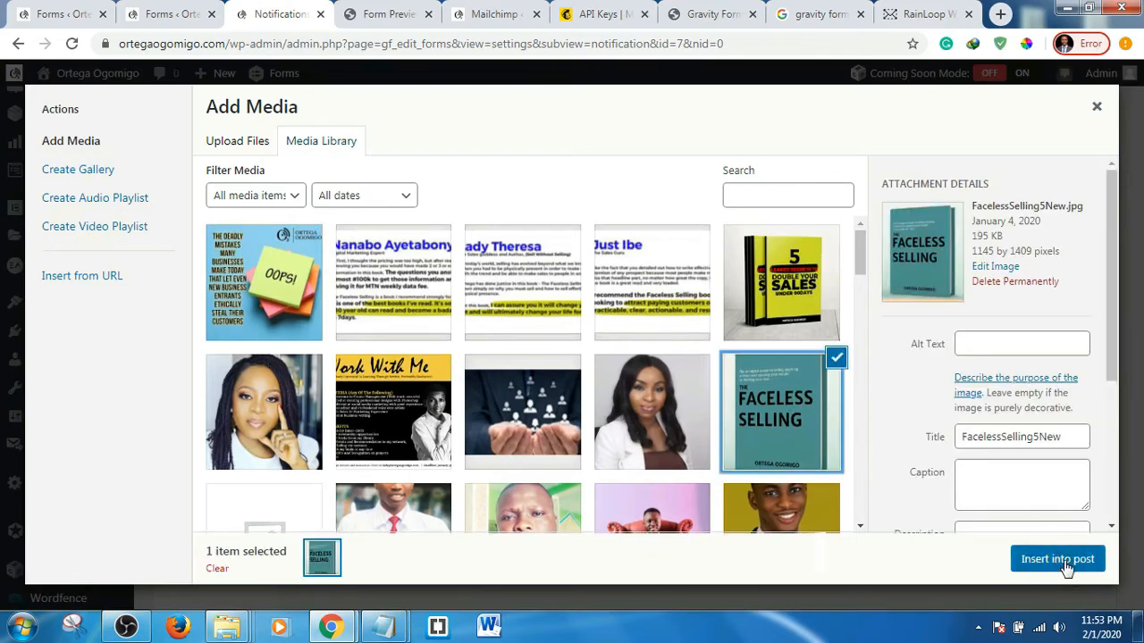
click(1059, 560)
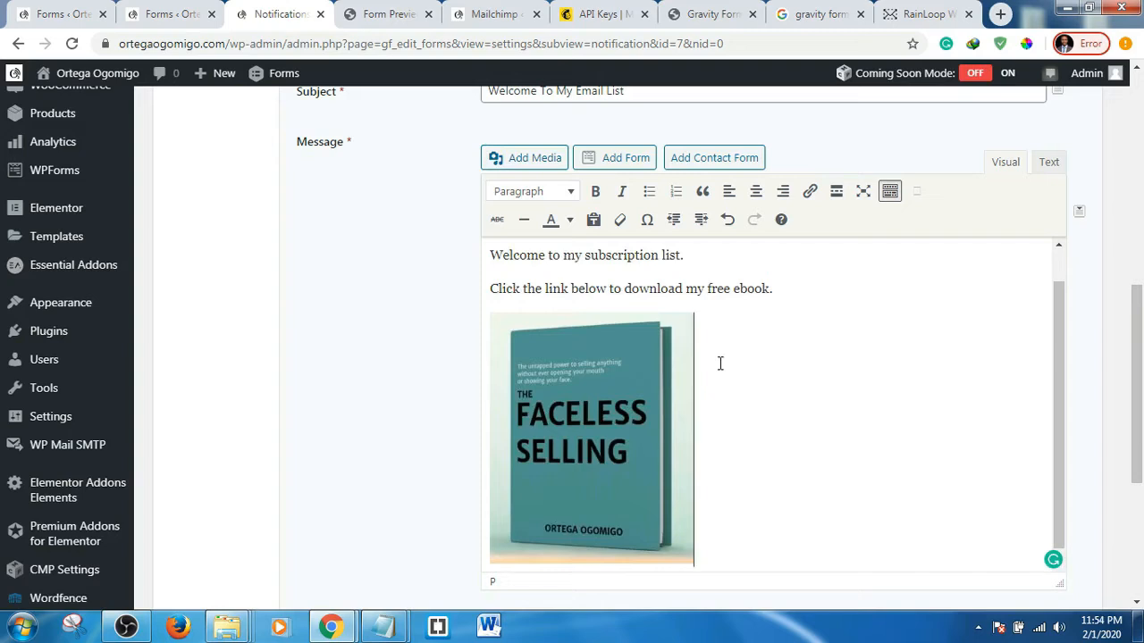
- Add a 'Click Here To Download' line below the ebook cover image
scroll(725, 363, down, 1)
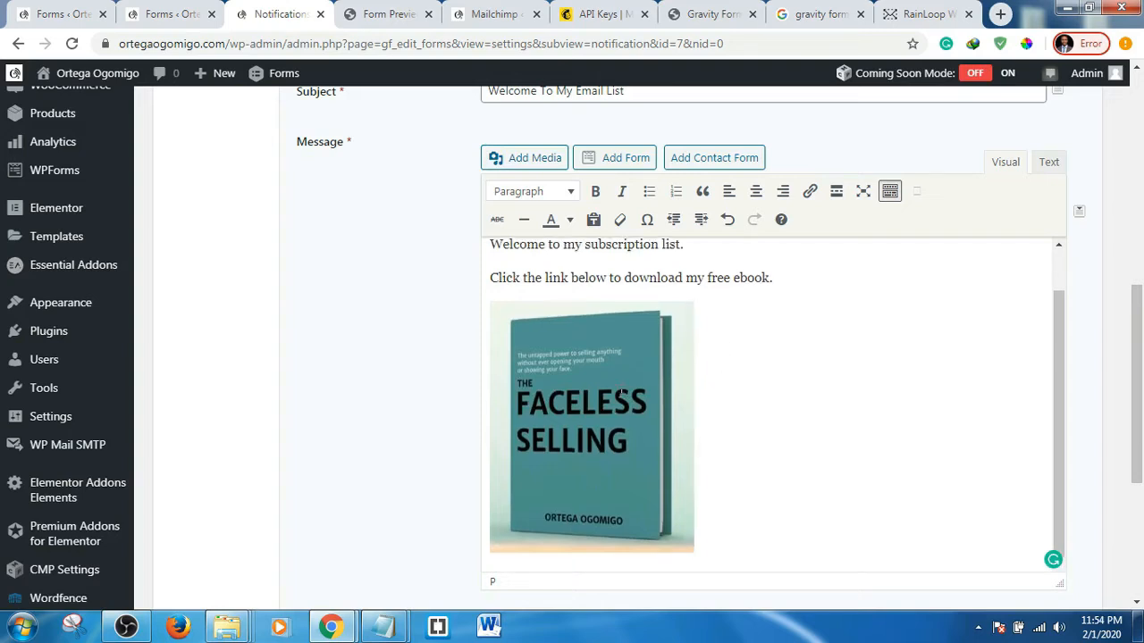
scroll(718, 399, down, 2)
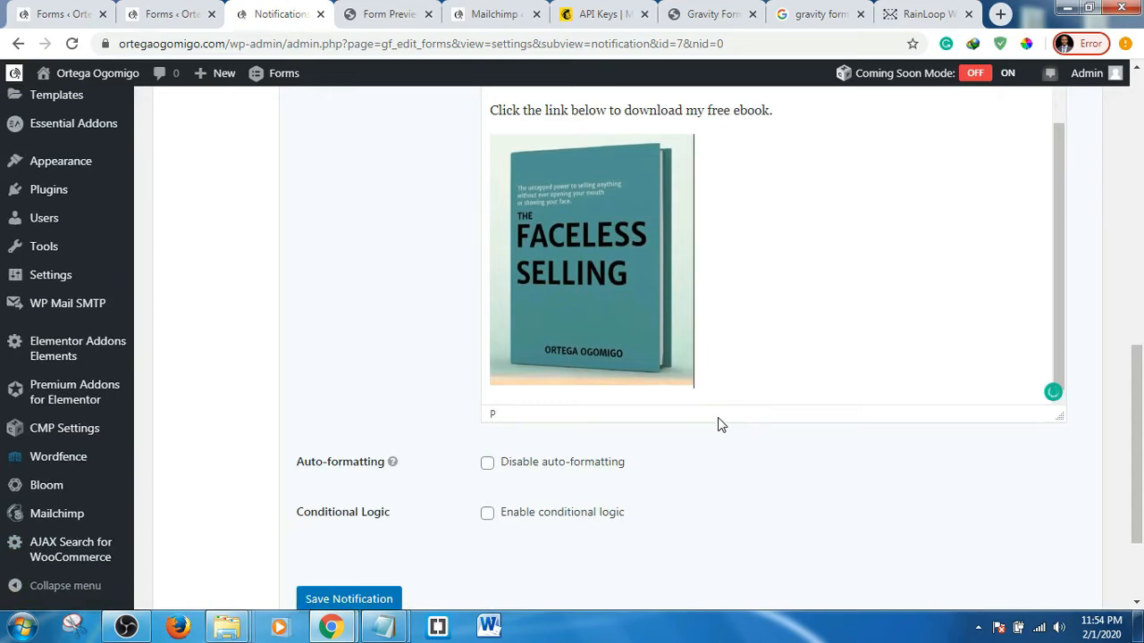
key(Return)
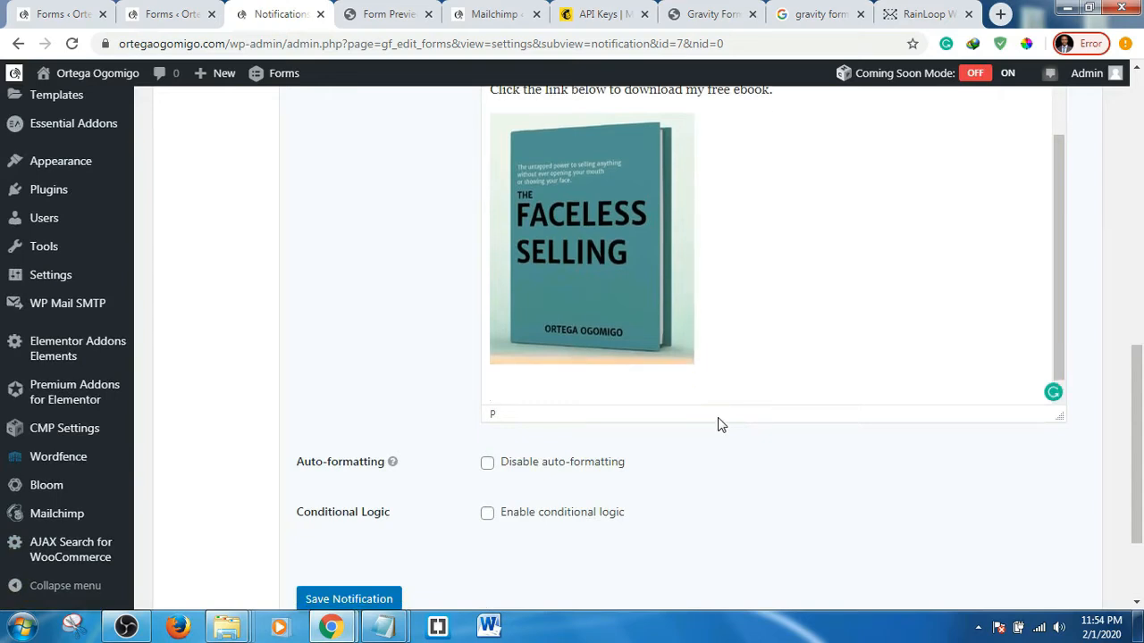
text(Click Here To Download)
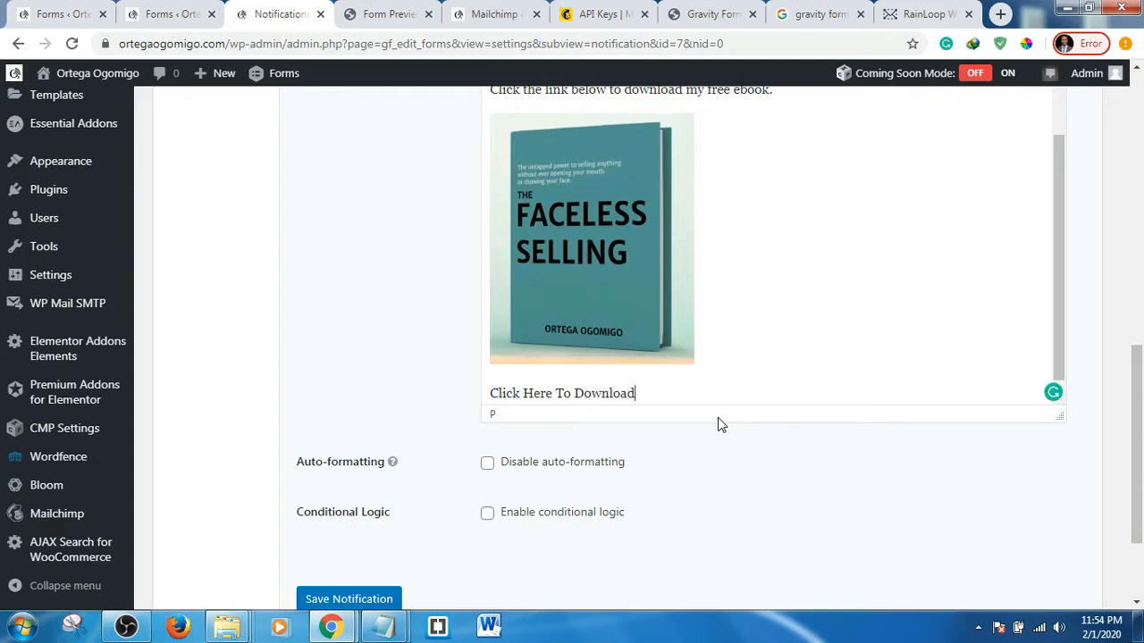
scroll(749, 348, down, 1)
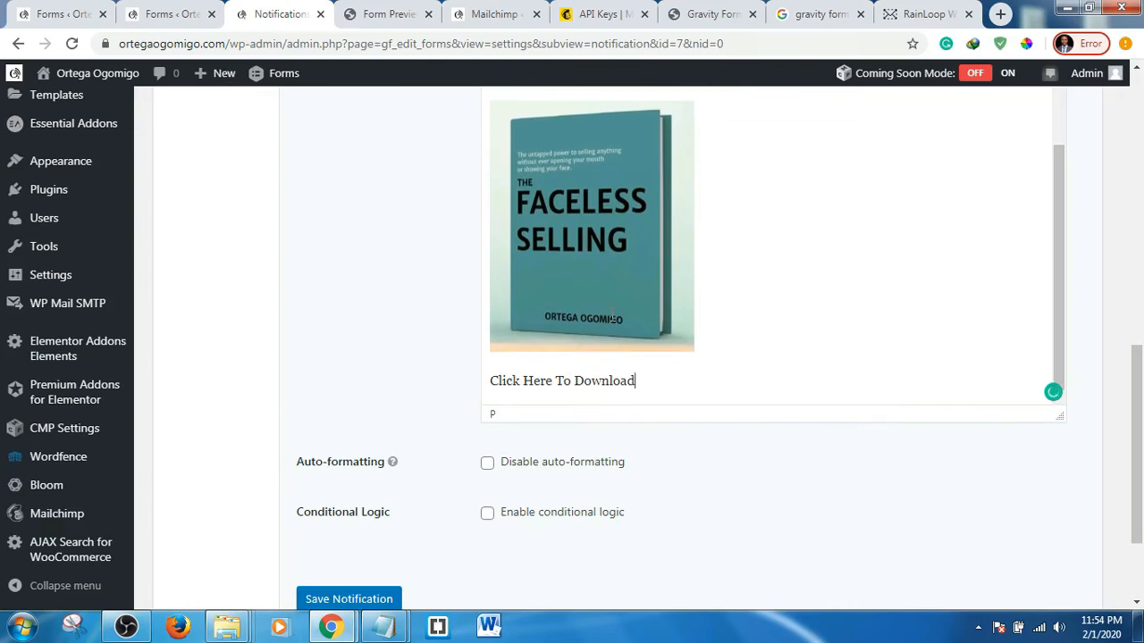
- Make 'Click Here To Download' a link, leaving its web address blank for now
drag(639, 386, 480, 387)
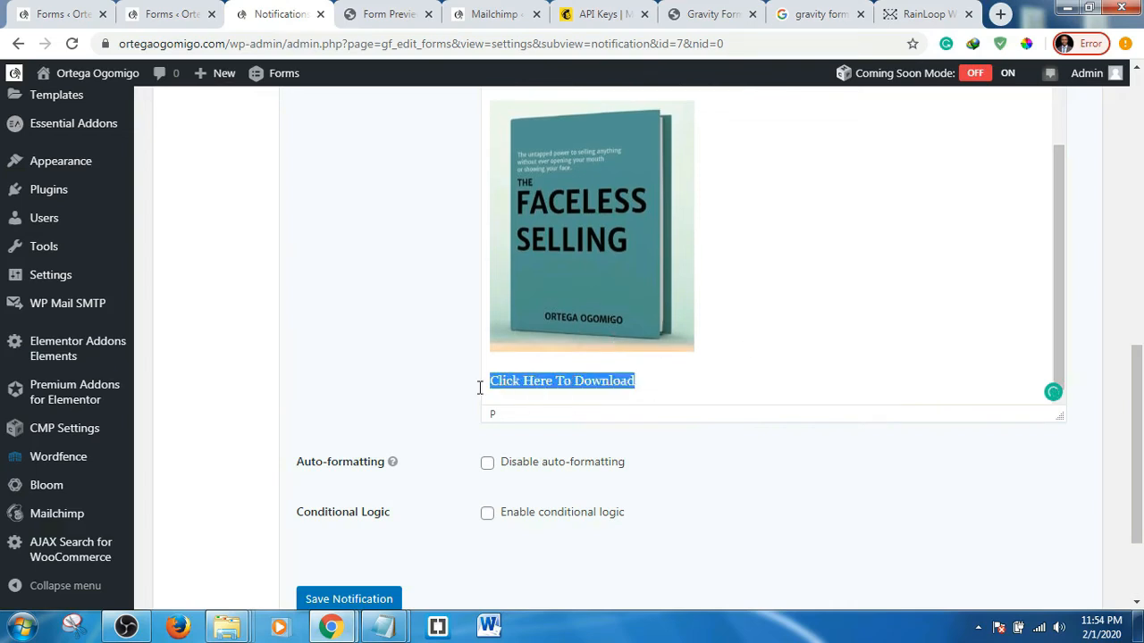
scroll(599, 364, up, 4)
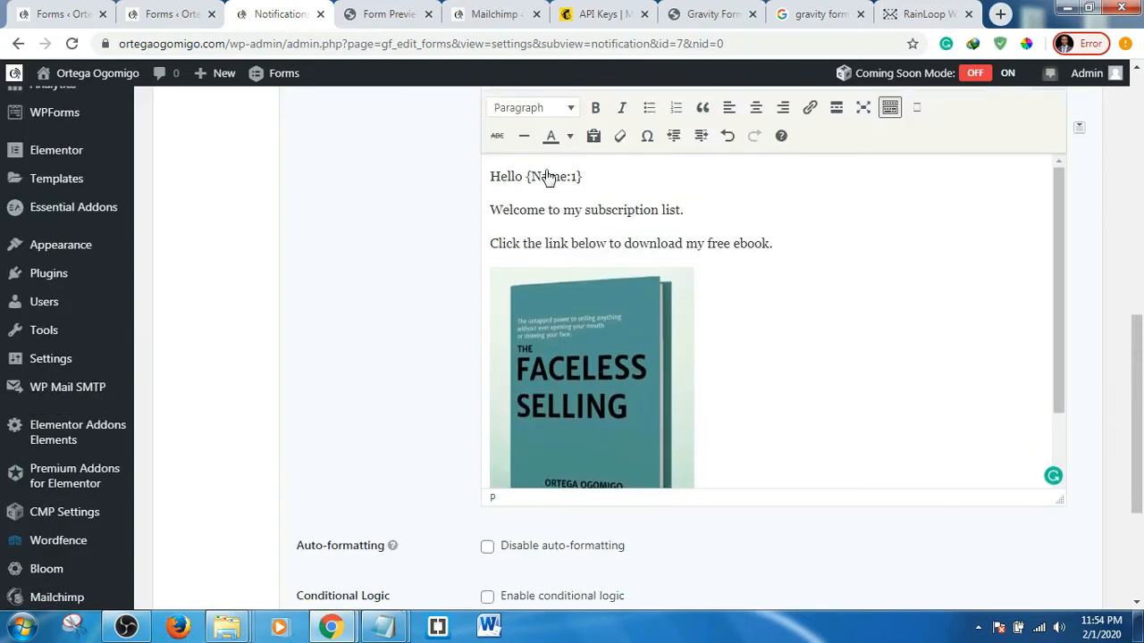
scroll(436, 204, up, 1)
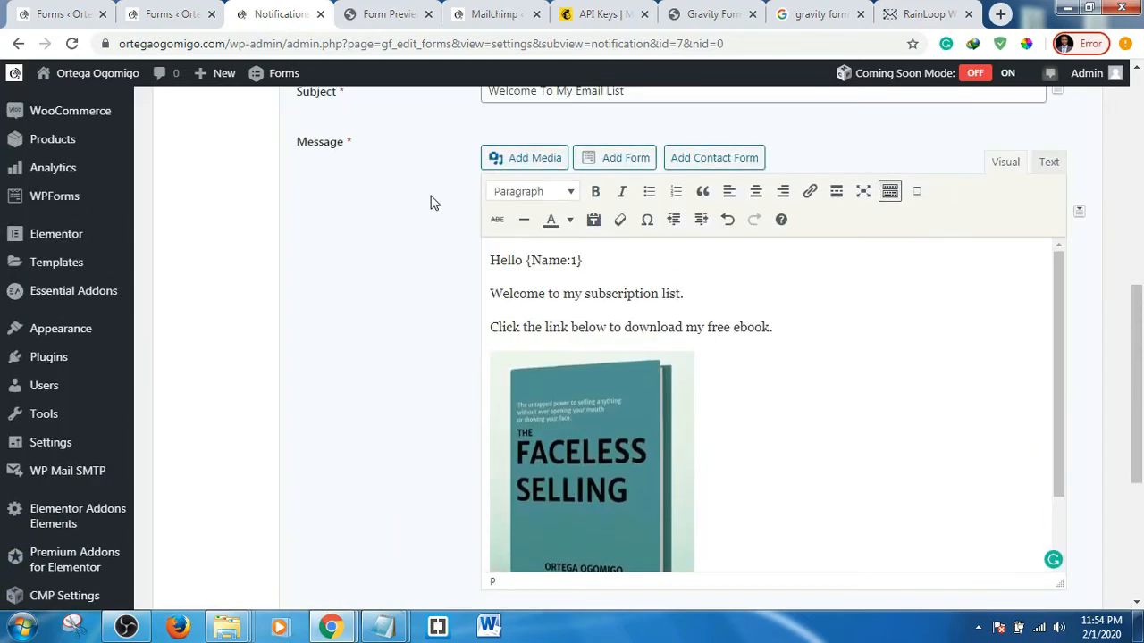
click(810, 196)
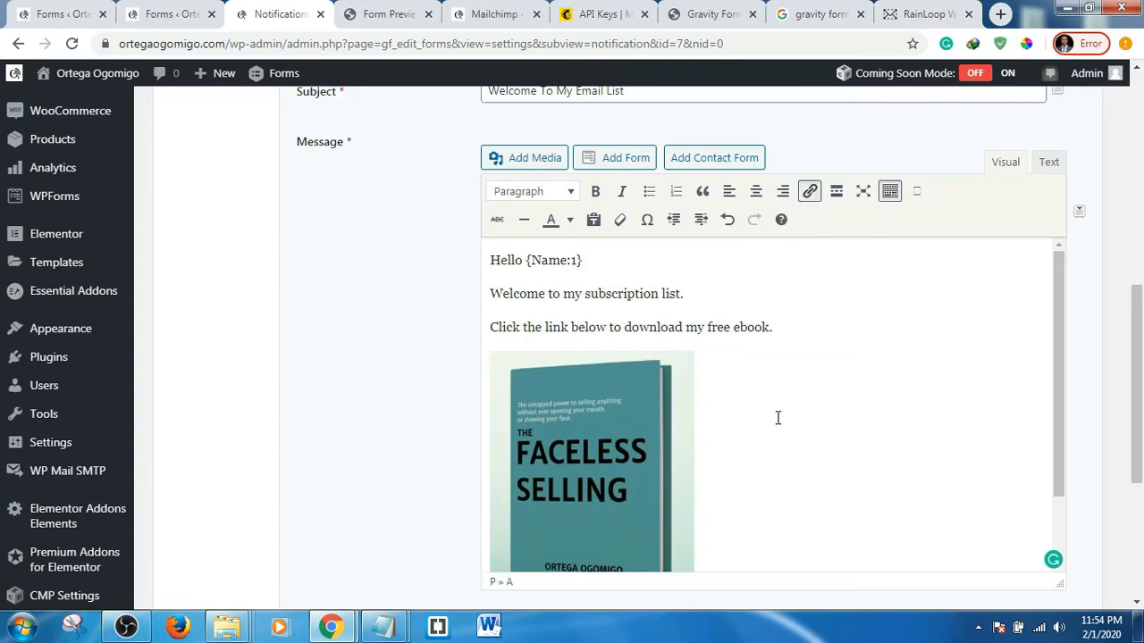
scroll(776, 420, down, 1)
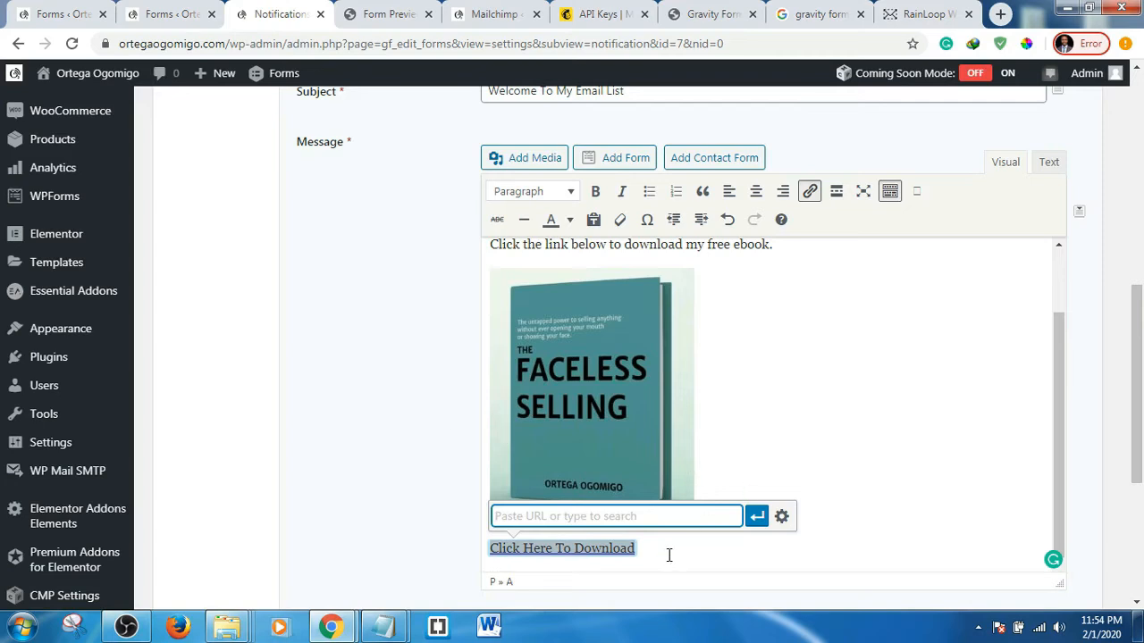
click(642, 558)
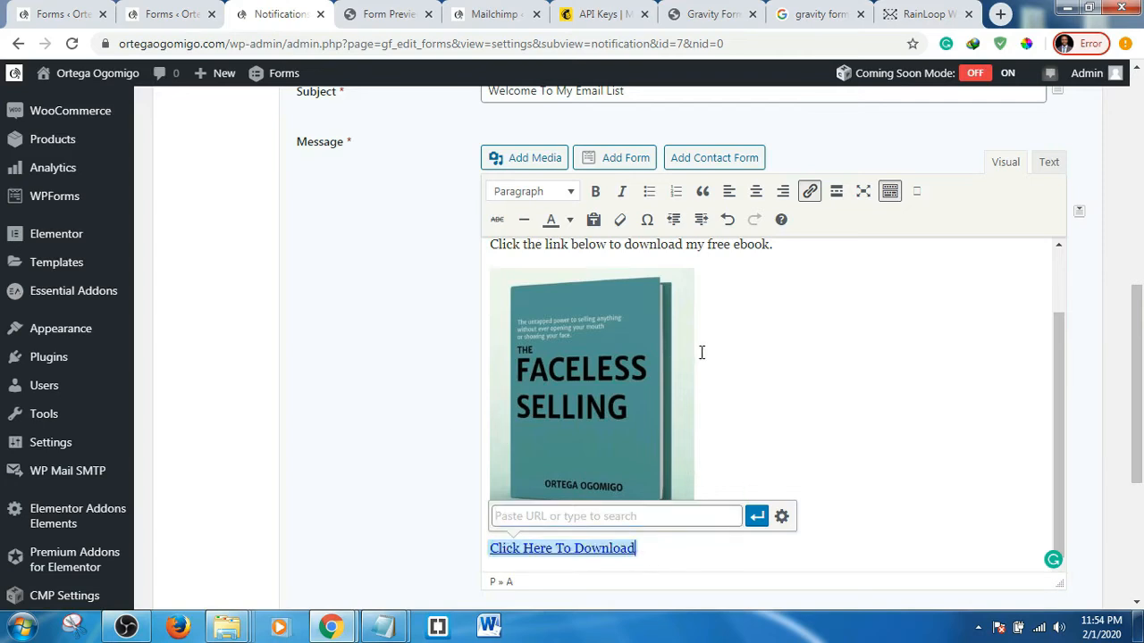
scroll(701, 349, up, 2)
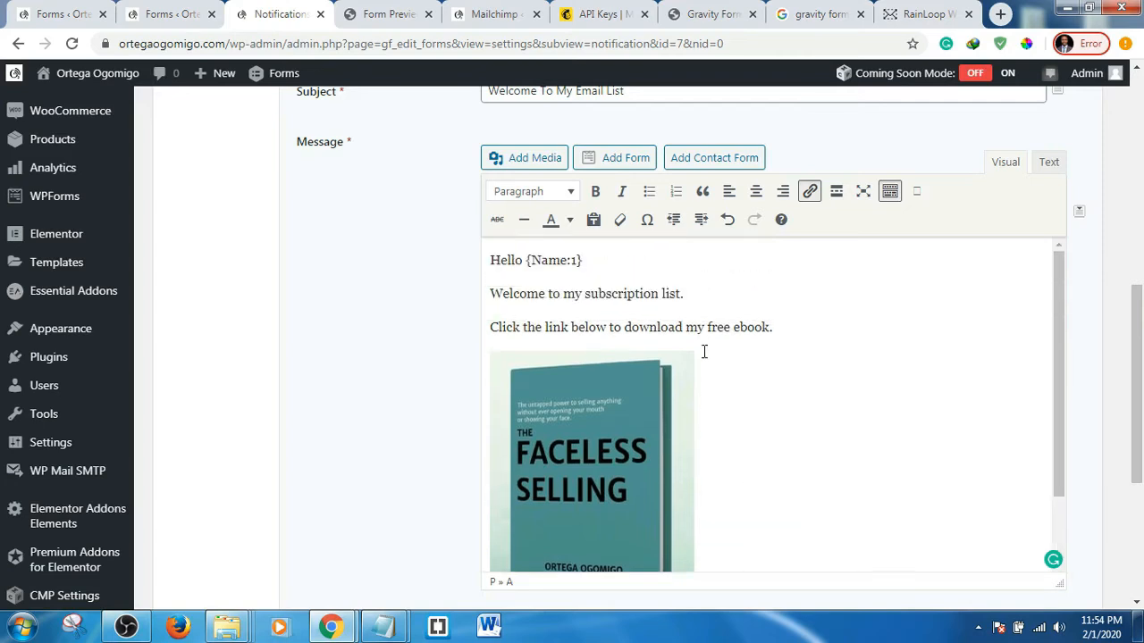
- Browse the Media Library in Add Media, then try Upload Files and cancel the file picker
click(516, 162)
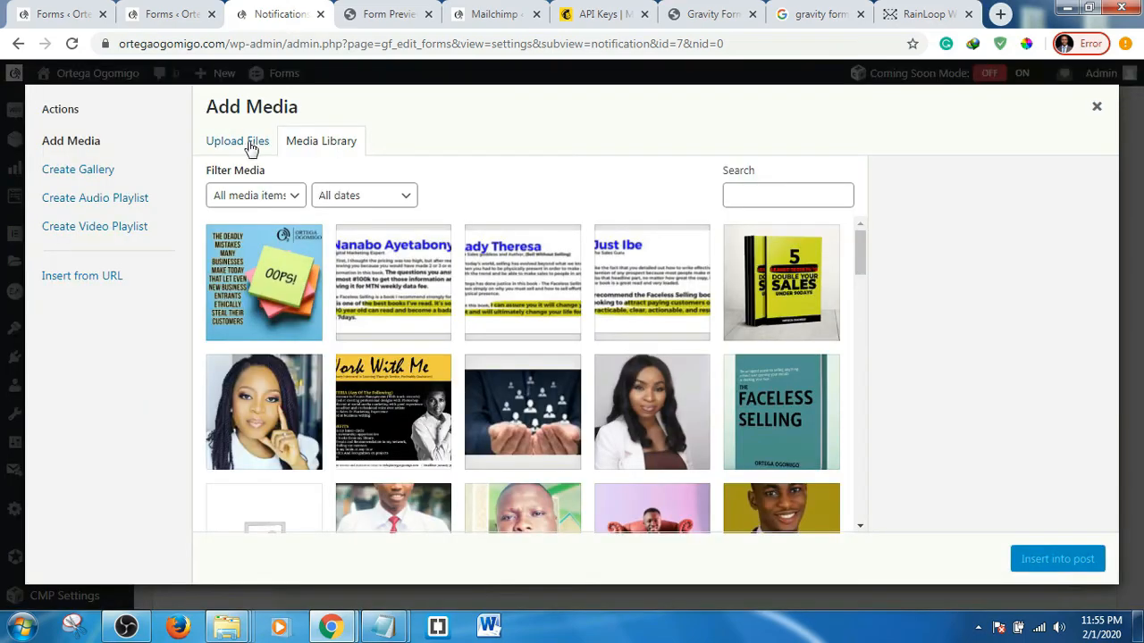
scroll(536, 367, down, 6)
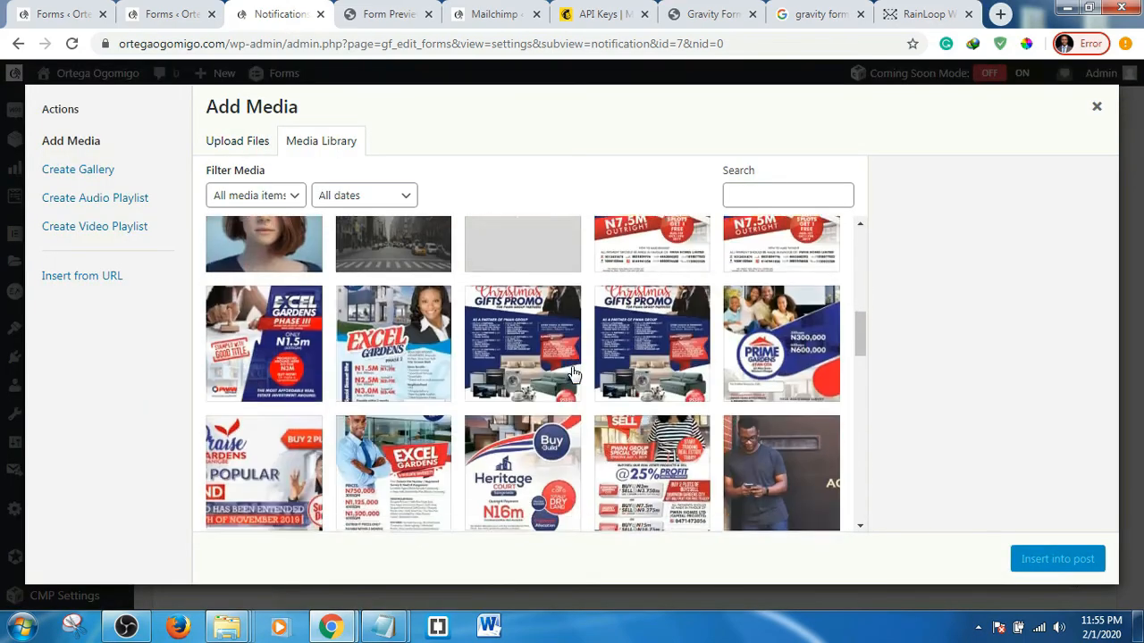
scroll(572, 374, down, 15)
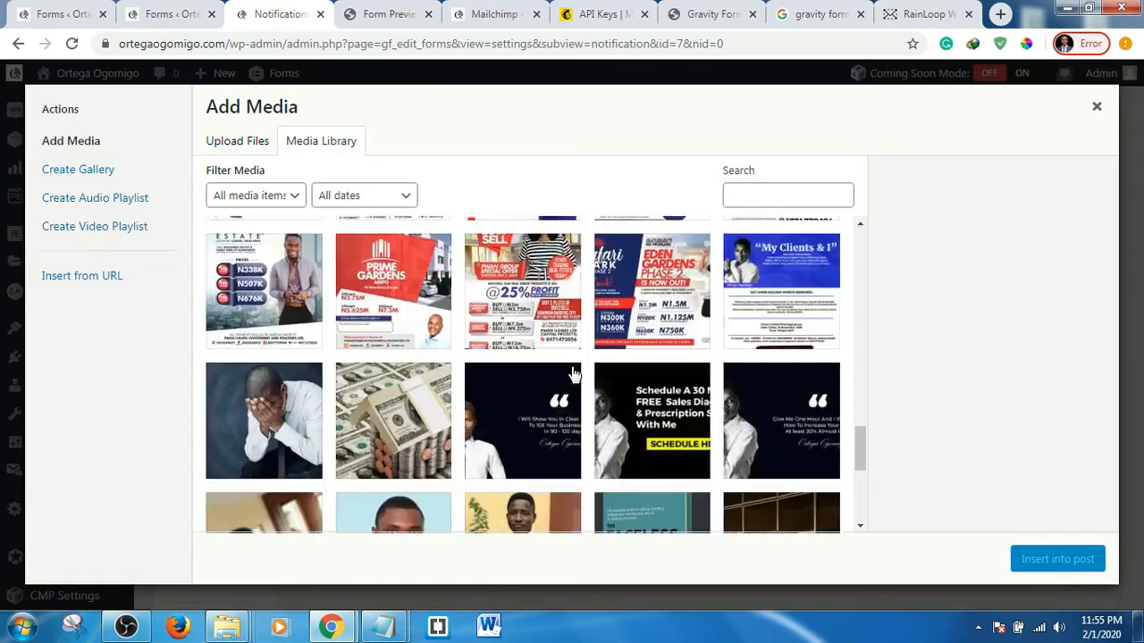
scroll(573, 373, down, 2)
scroll(573, 373, down, 2)
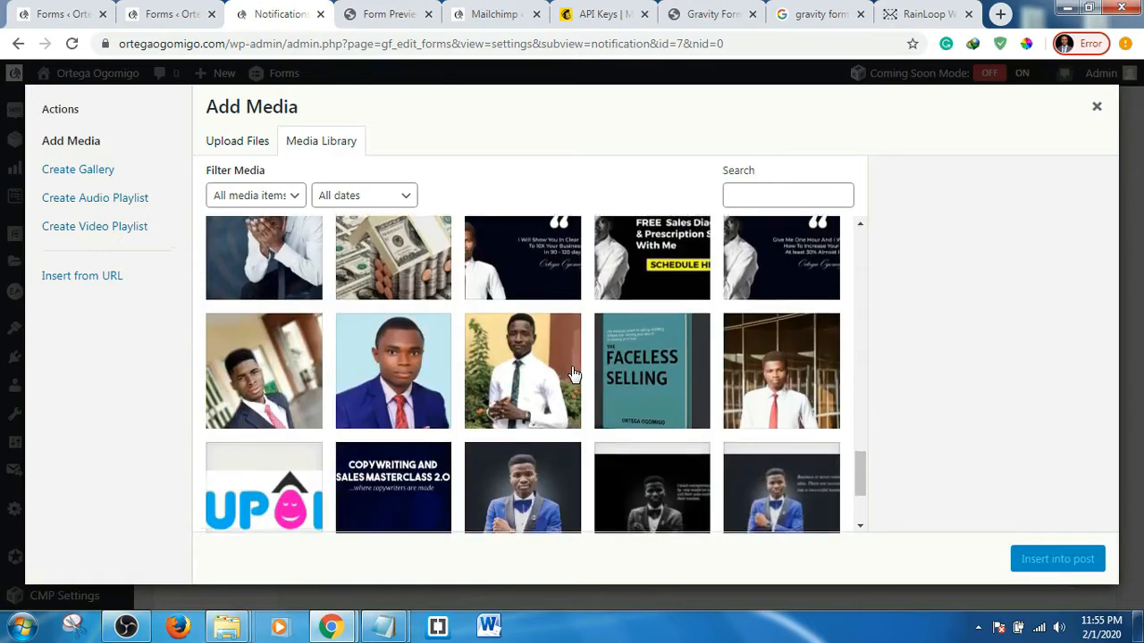
scroll(573, 374, up, 10)
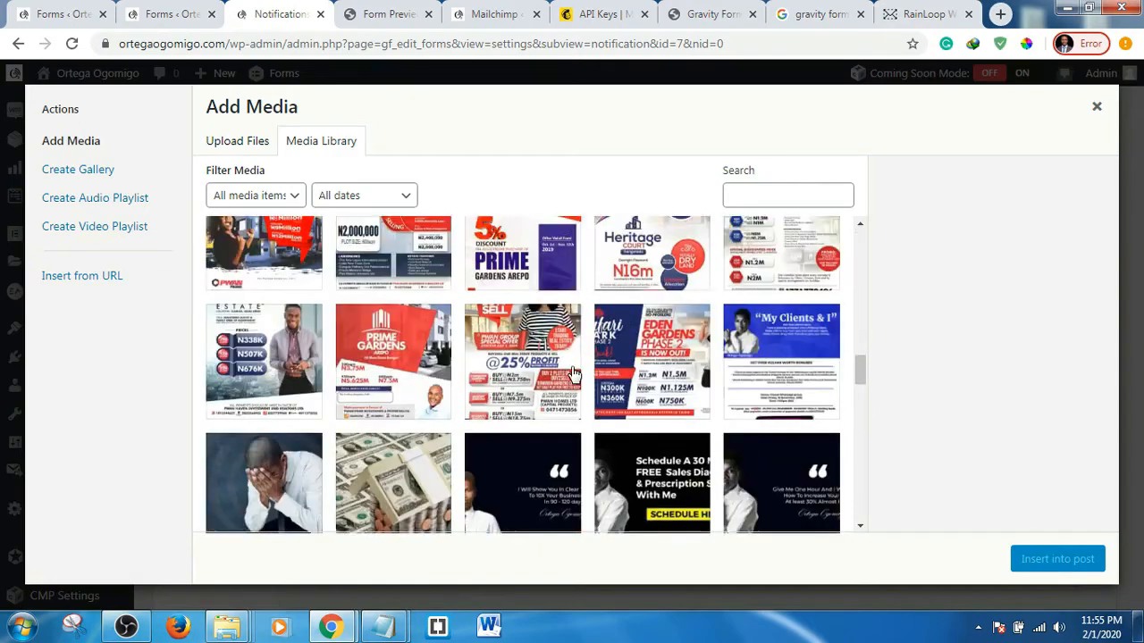
scroll(573, 373, down, 8)
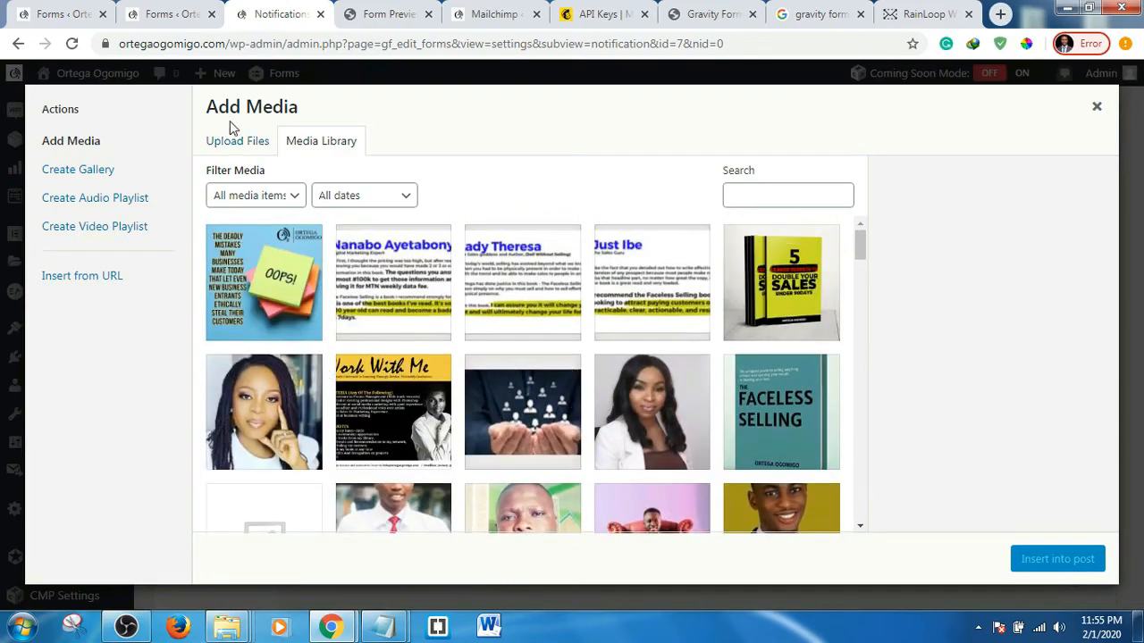
click(221, 147)
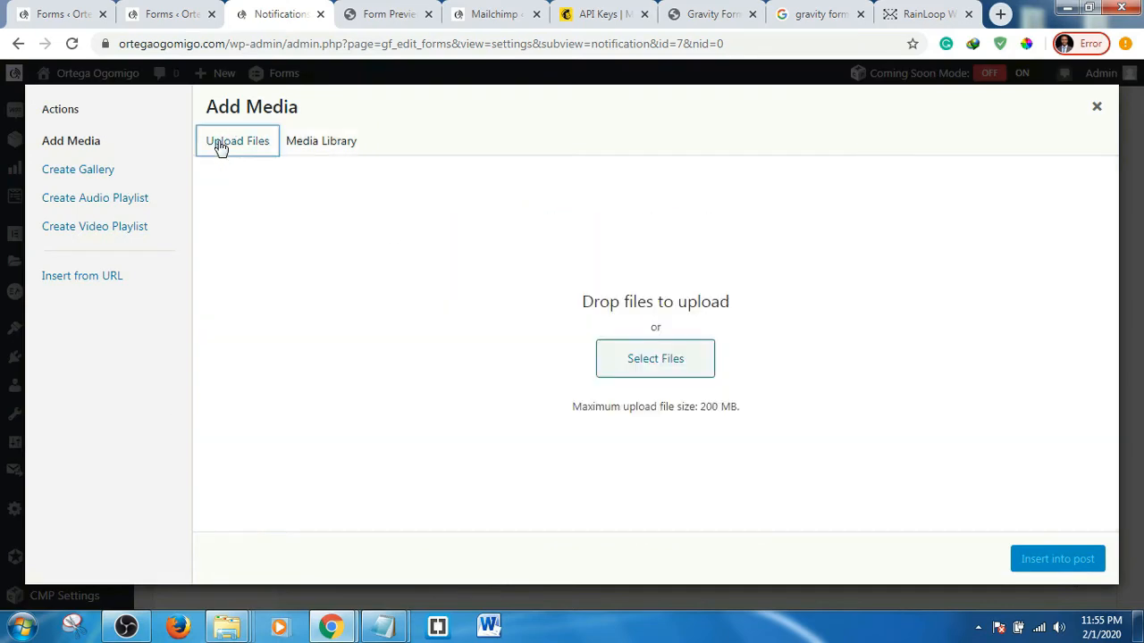
click(660, 362)
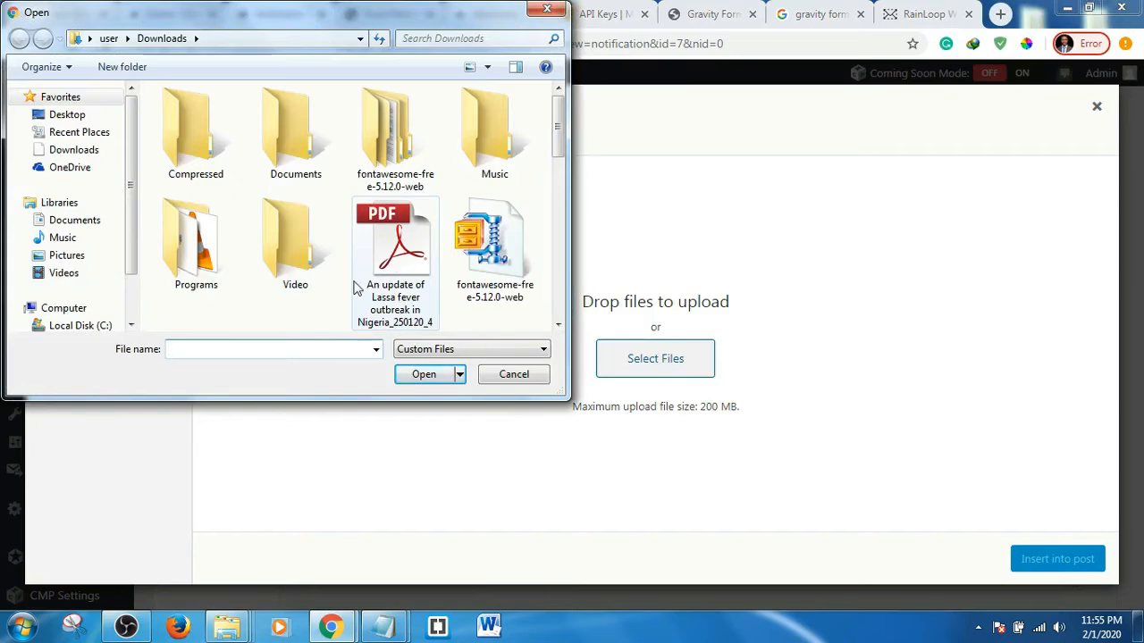
click(526, 378)
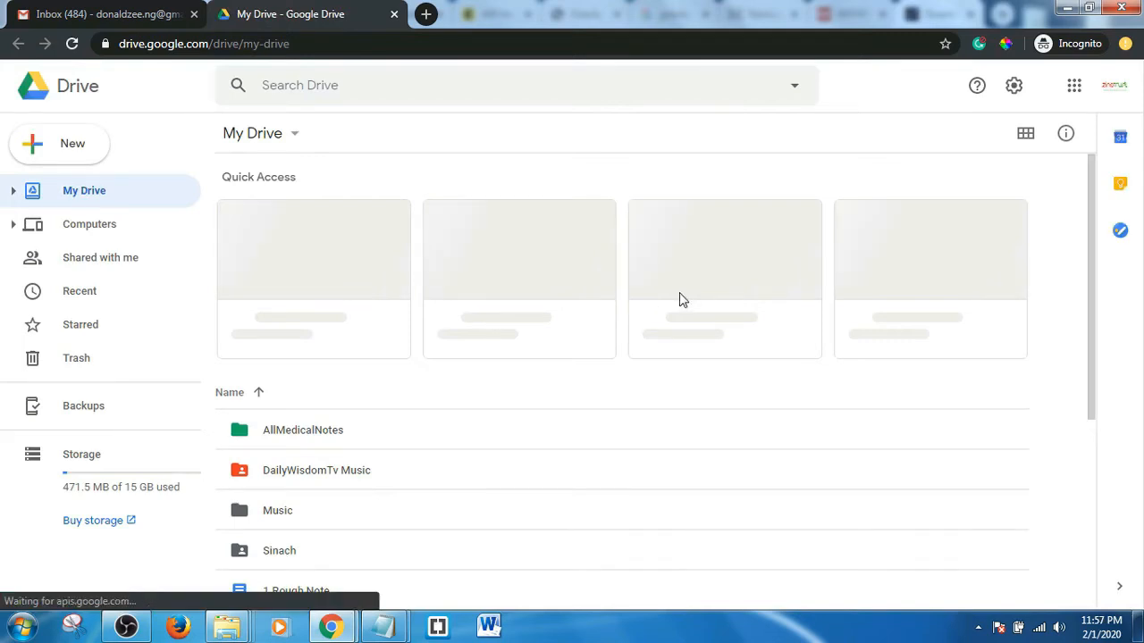
- Turn on link sharing for the 'Getting started' PDF in Google Drive, then minimize Drive
scroll(679, 300, down, 3)
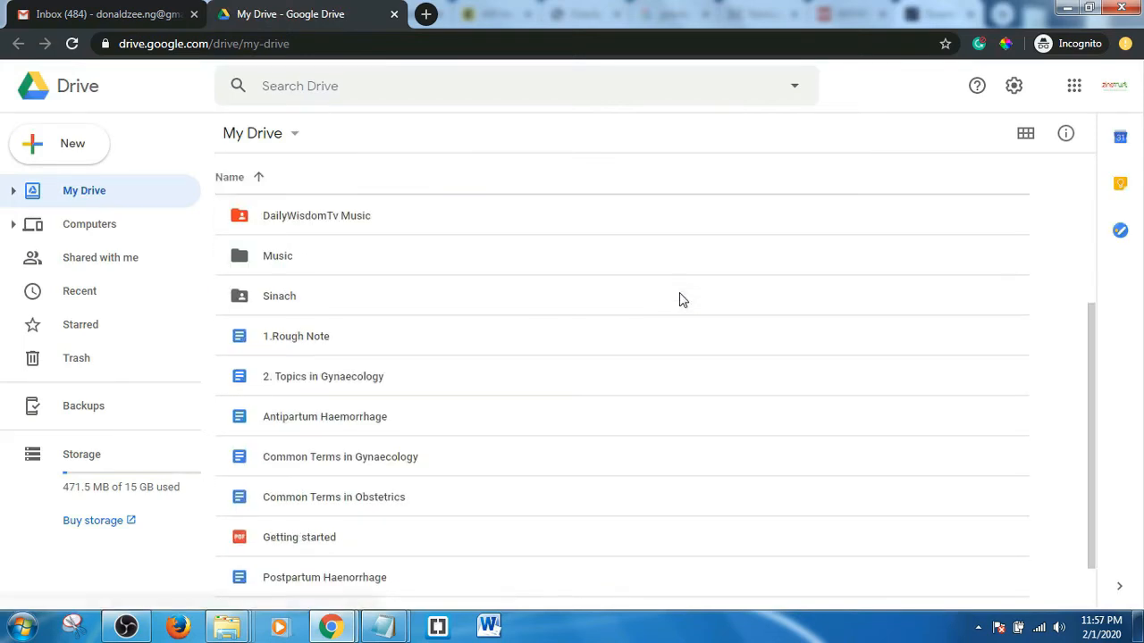
scroll(679, 299, down, 1)
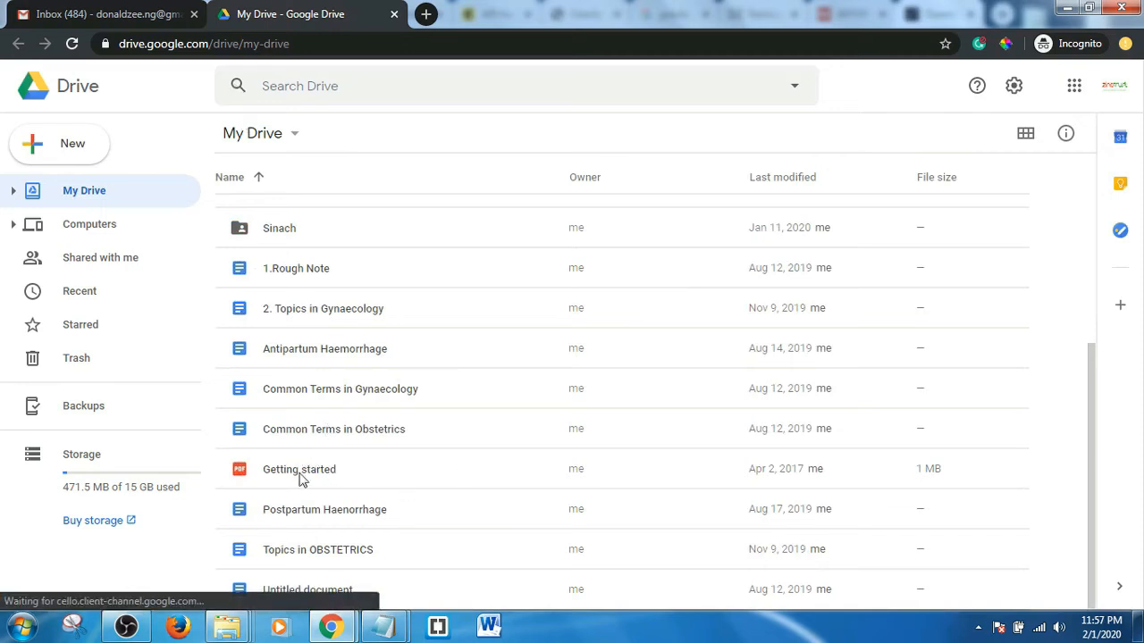
scroll(304, 480, up, 1)
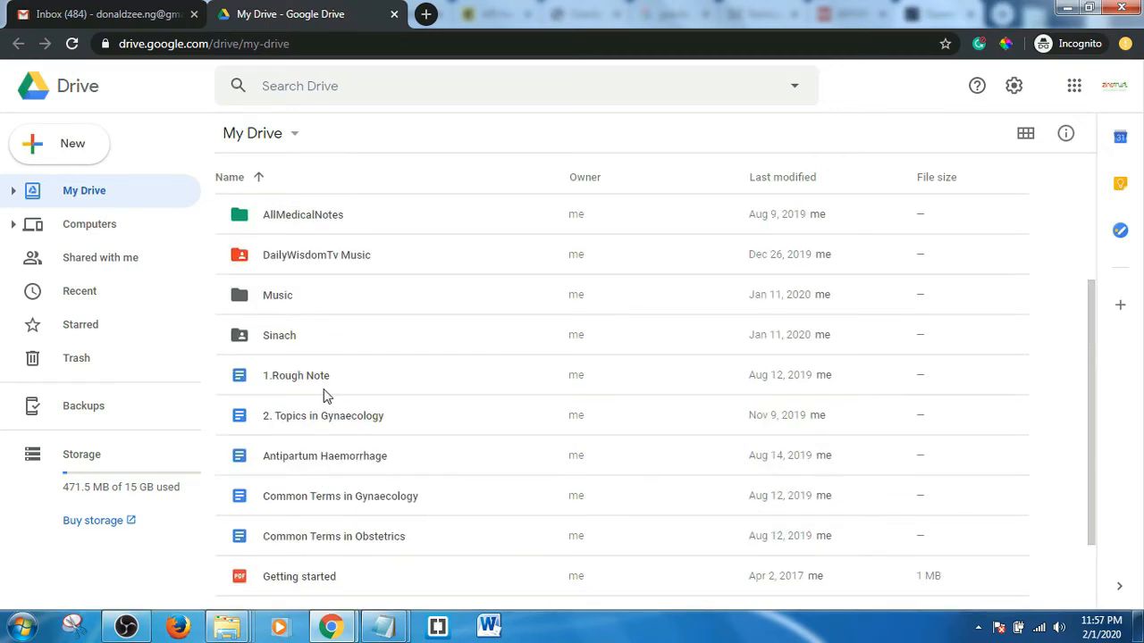
right_click(324, 579)
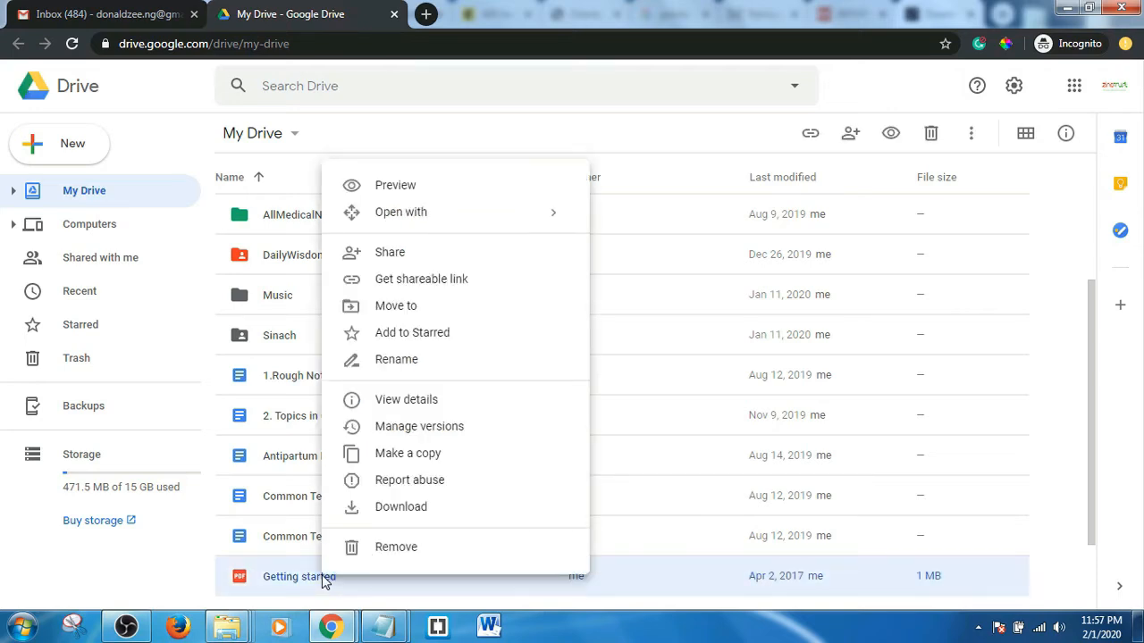
click(420, 281)
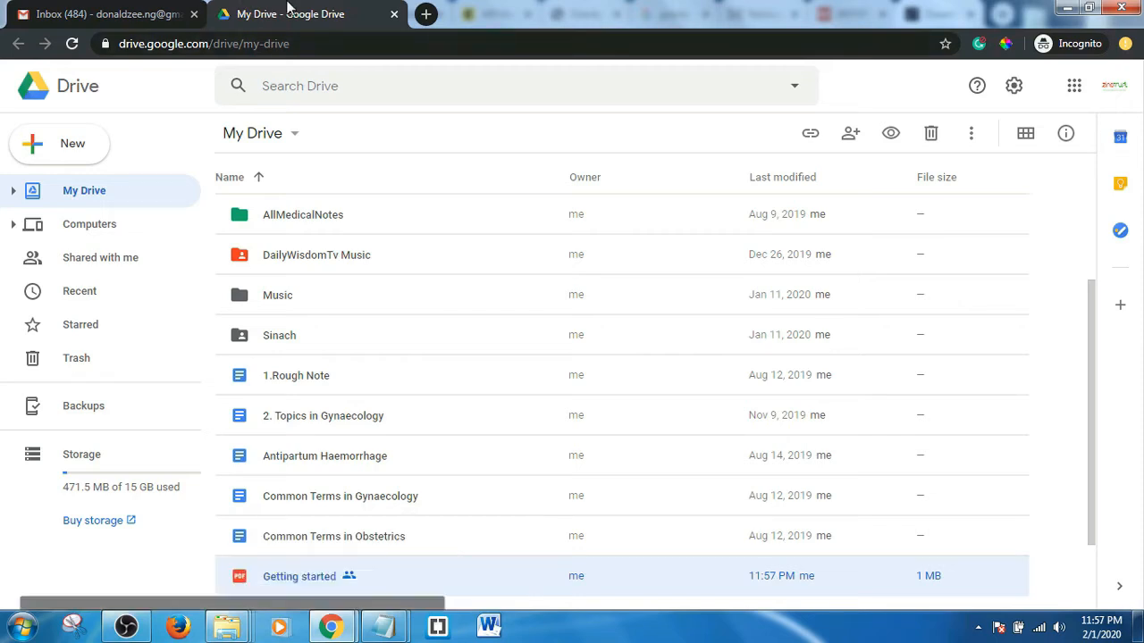
click(1065, 8)
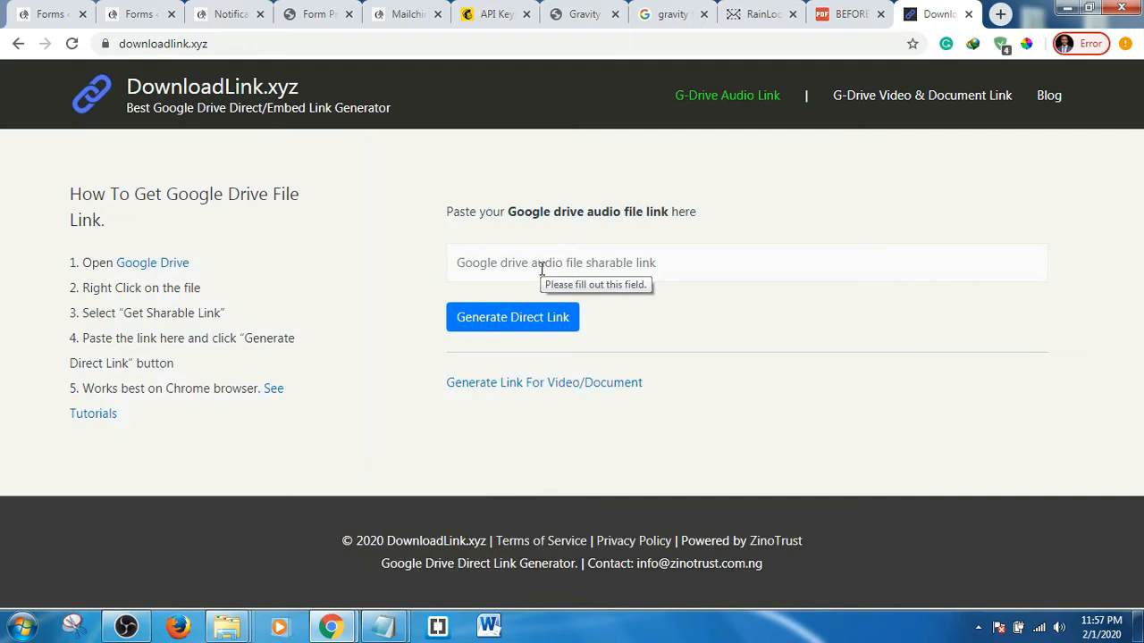
- Paste the Google Drive link into DownloadLink.xyz and generate a direct download link
click(522, 263)
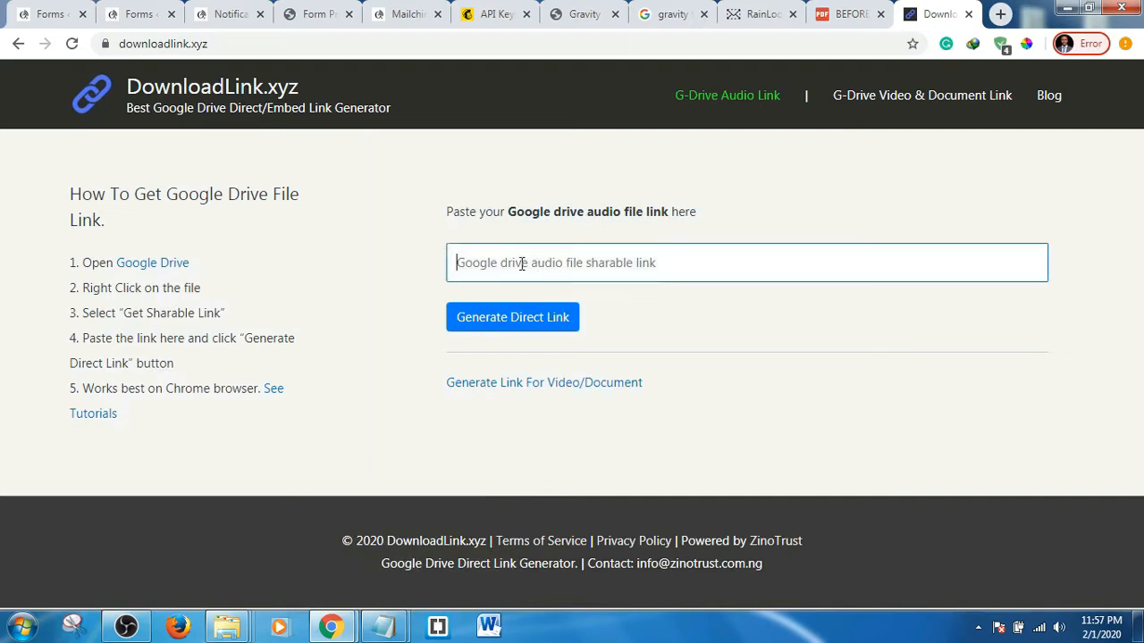
right_click(474, 263)
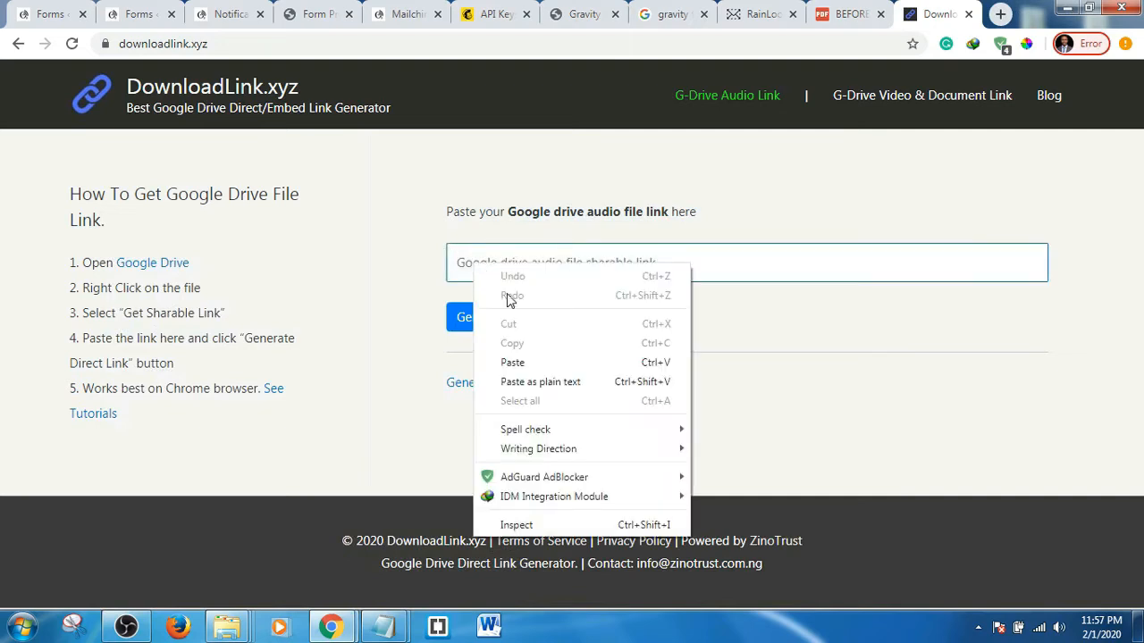
click(515, 363)
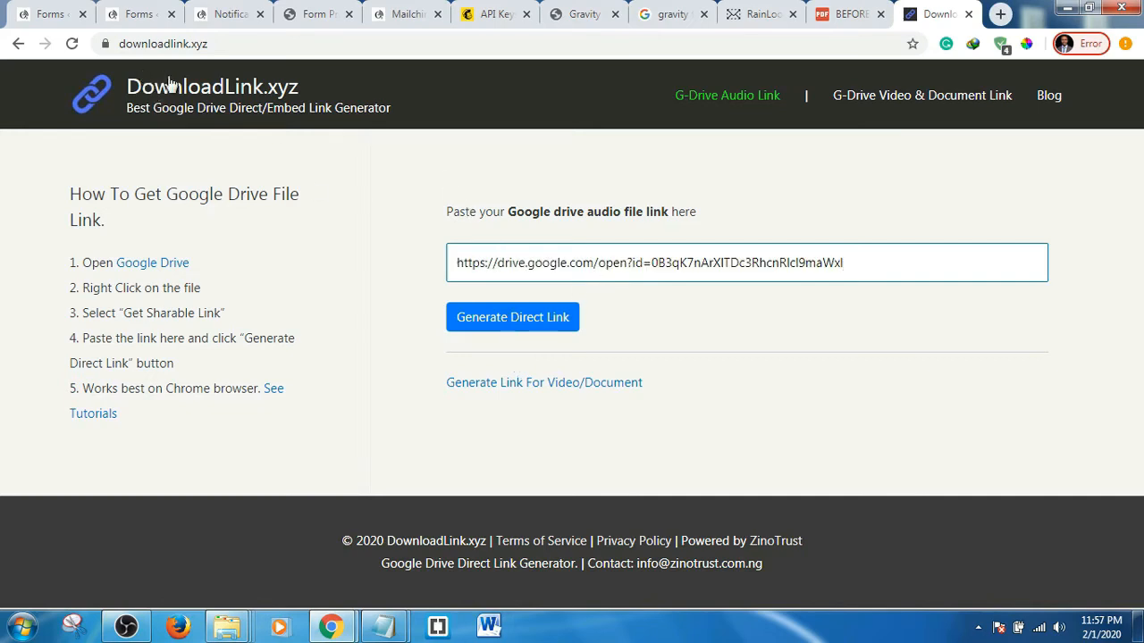
click(509, 318)
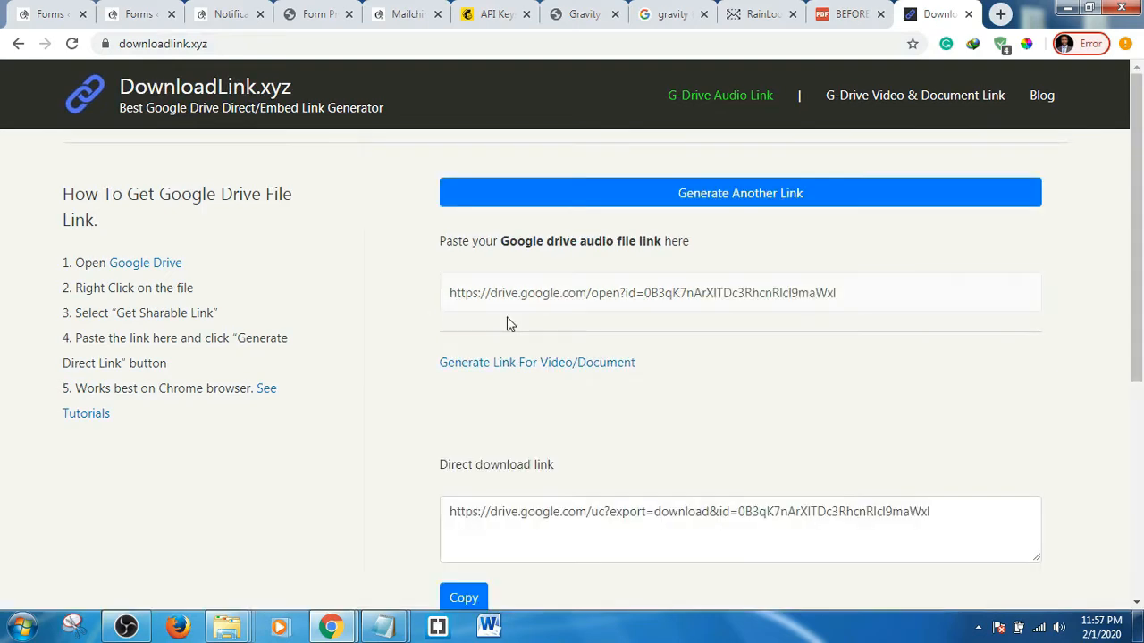
- Copy the generated direct link, dismiss the alert, and return to the Subscribe form preview
scroll(506, 323, down, 2)
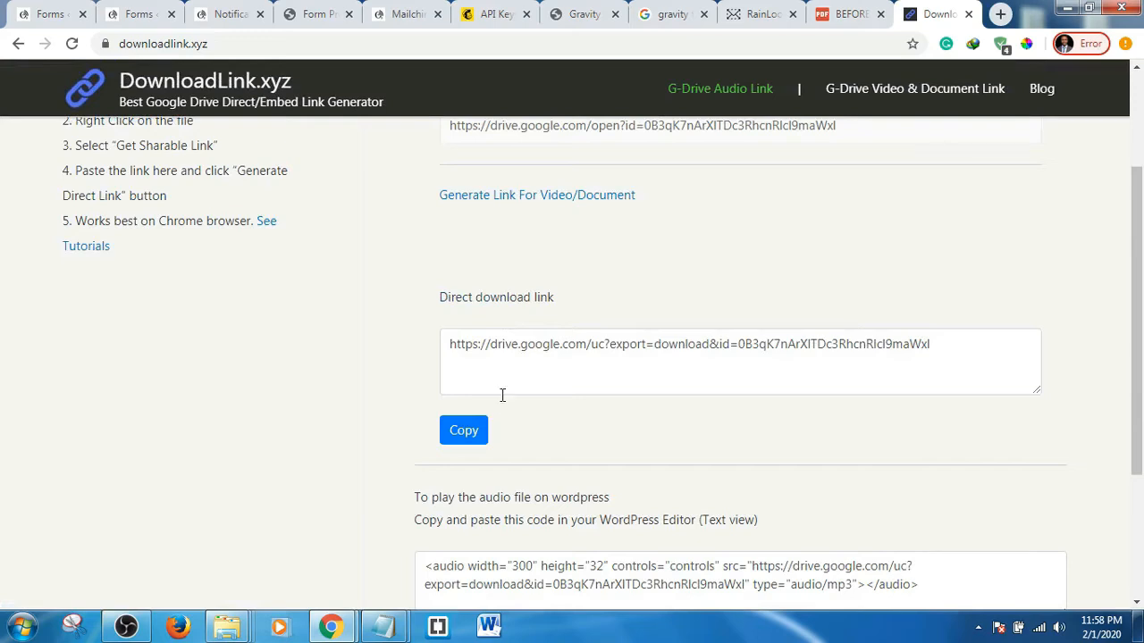
click(461, 433)
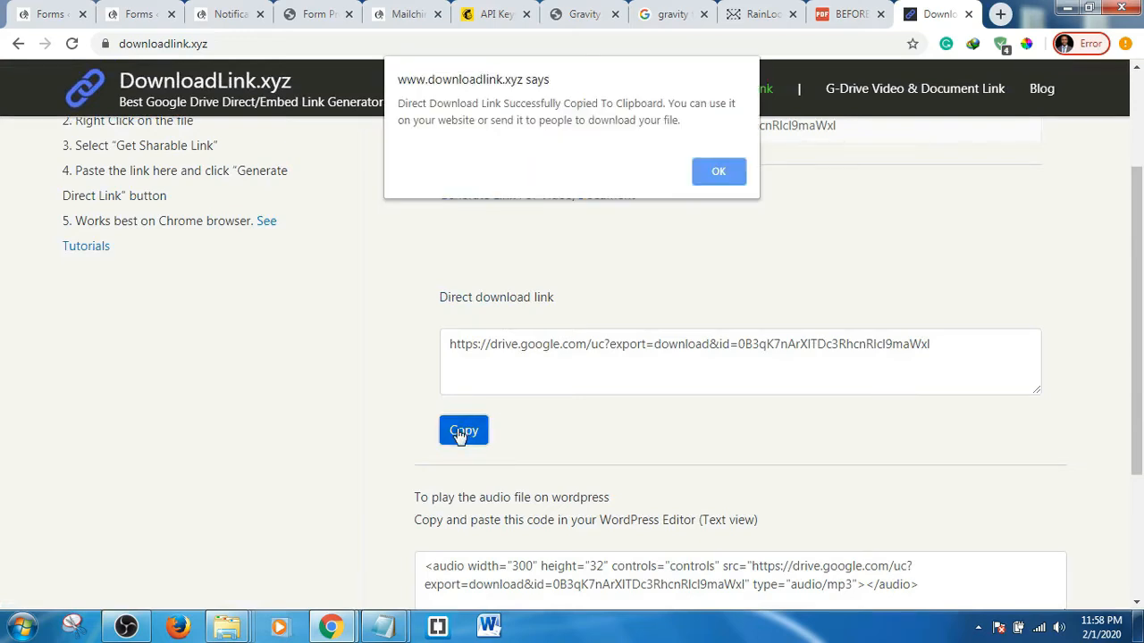
click(719, 175)
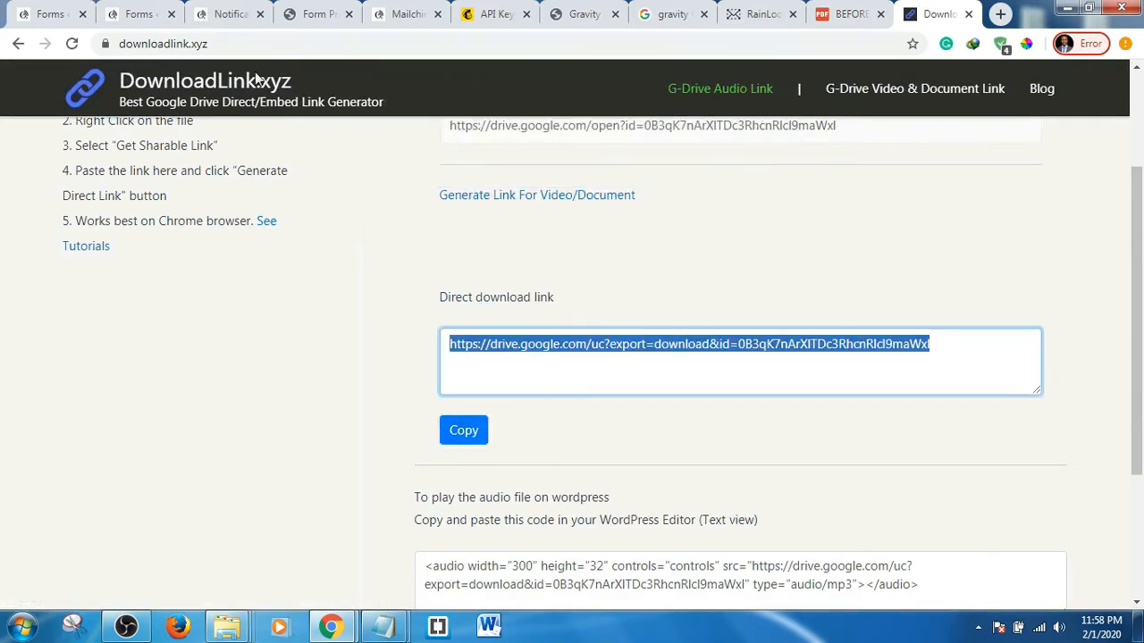
click(327, 9)
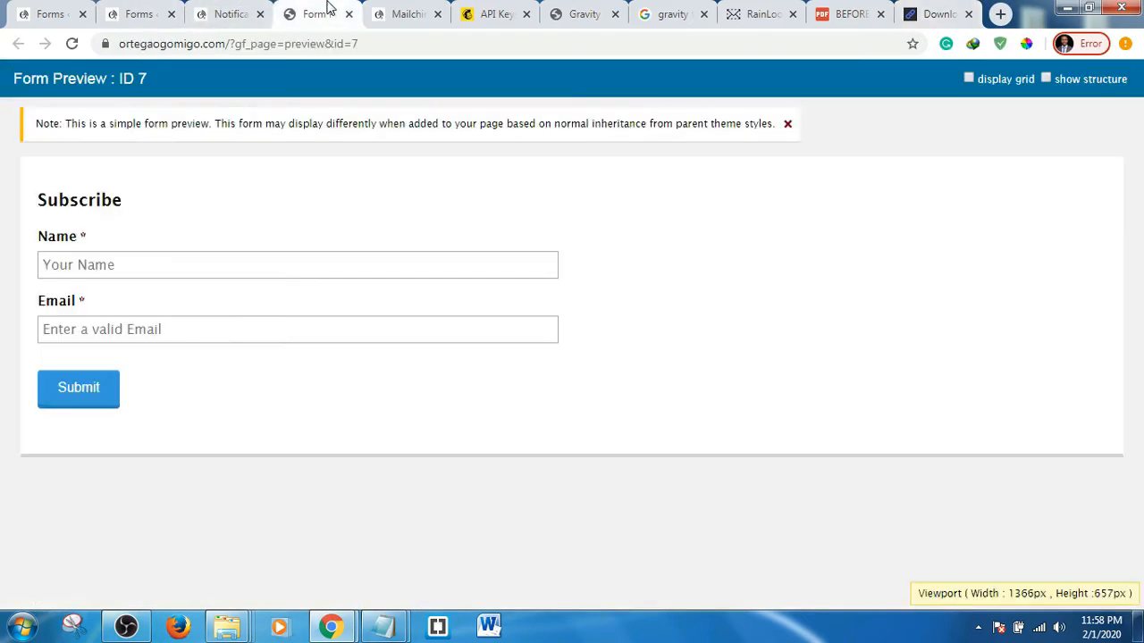
- Back in the notification, link 'Click Here To Download' to the copied direct download URL
click(218, 12)
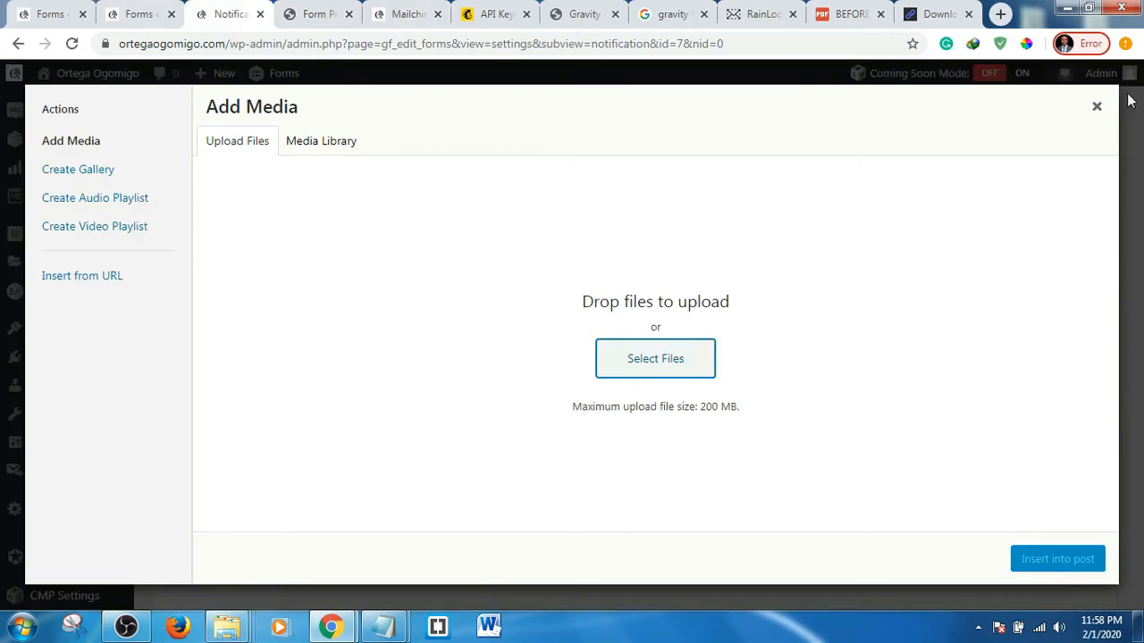
click(1096, 107)
scroll(584, 360, down, 2)
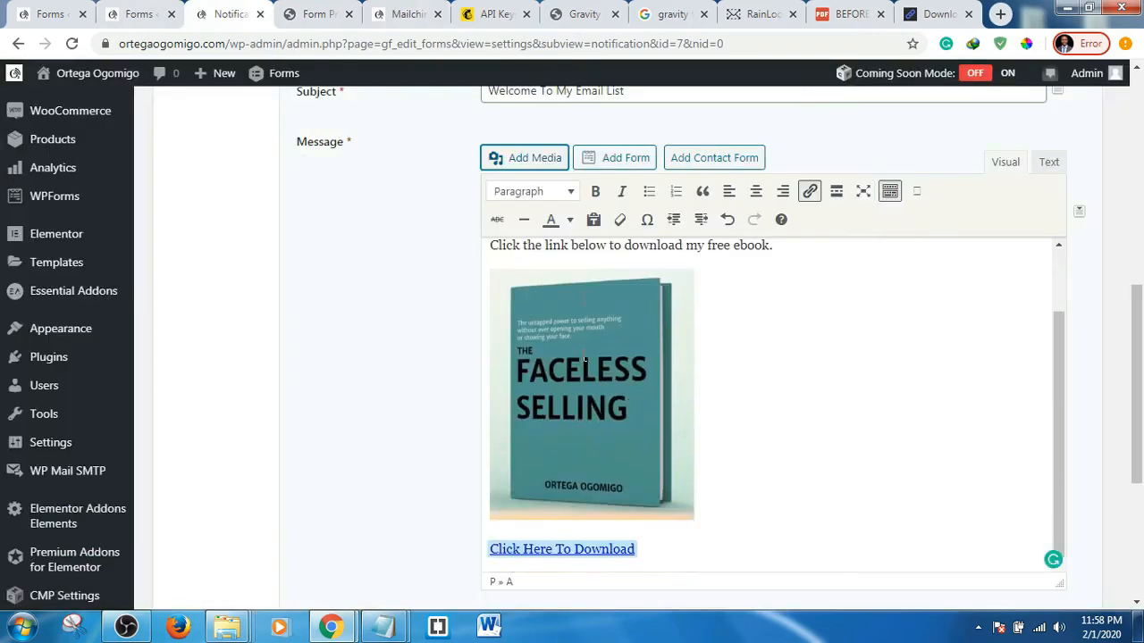
scroll(585, 360, down, 3)
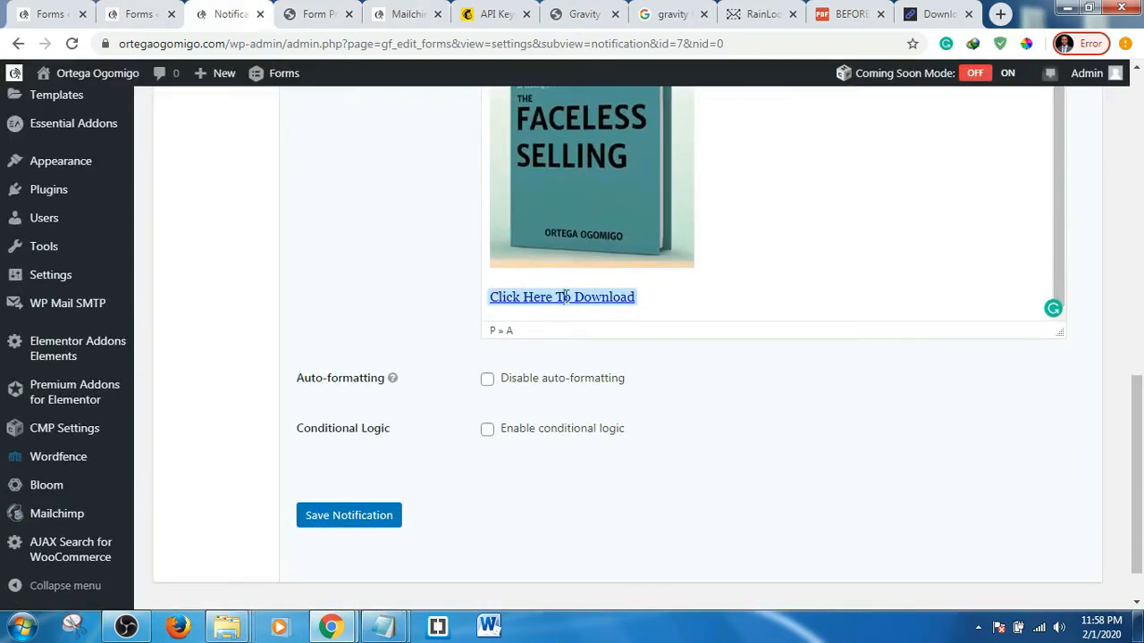
key(ctrl+k)
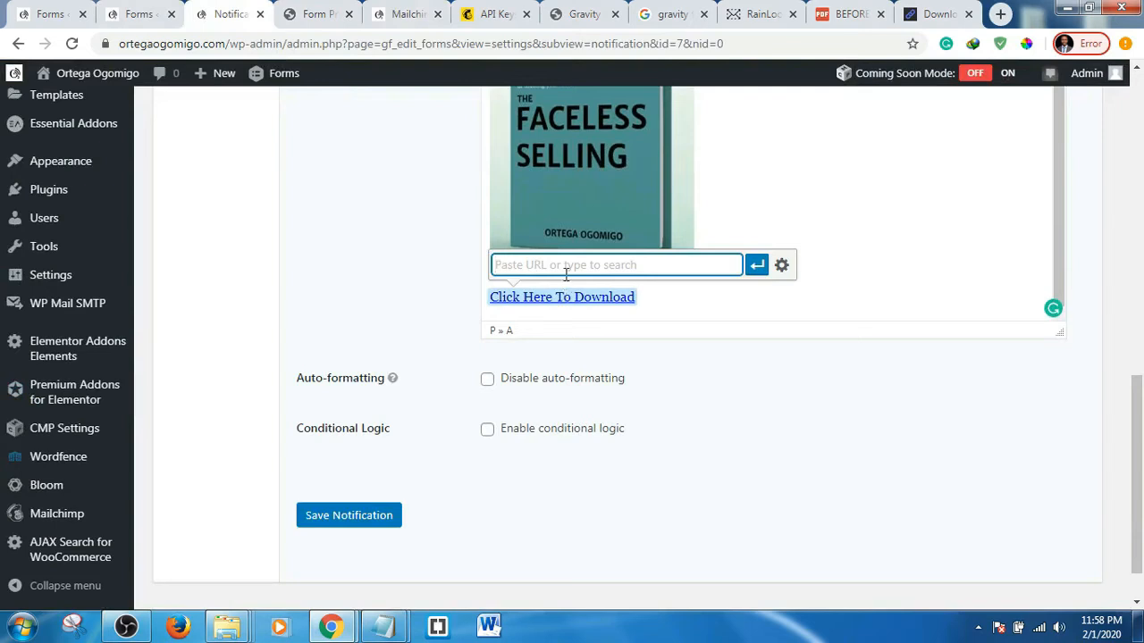
right_click(566, 267)
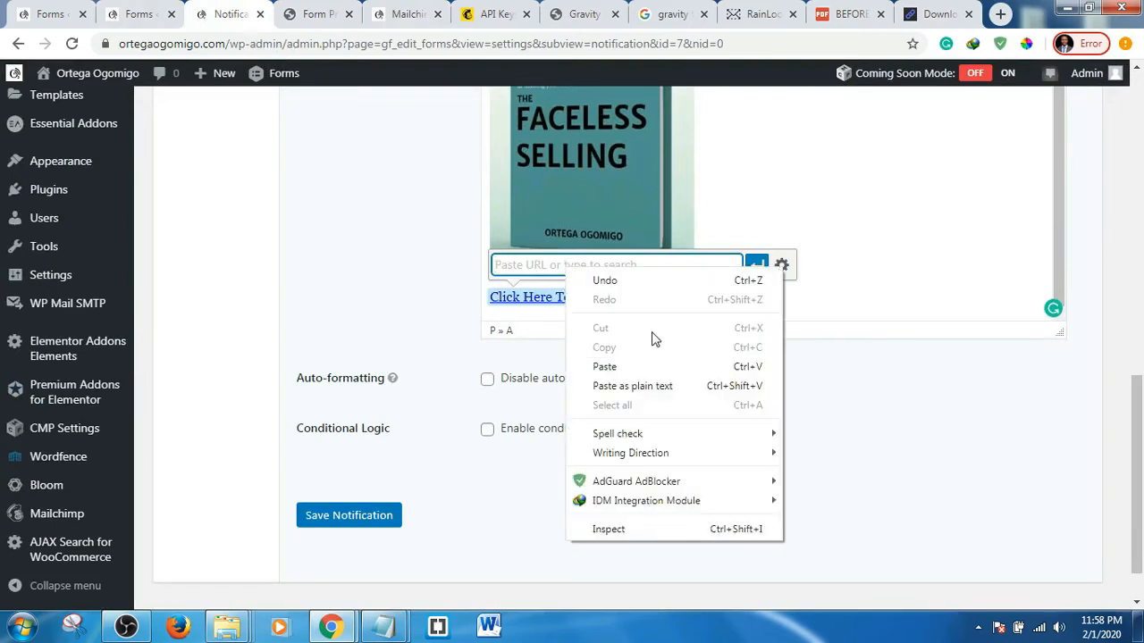
click(603, 364)
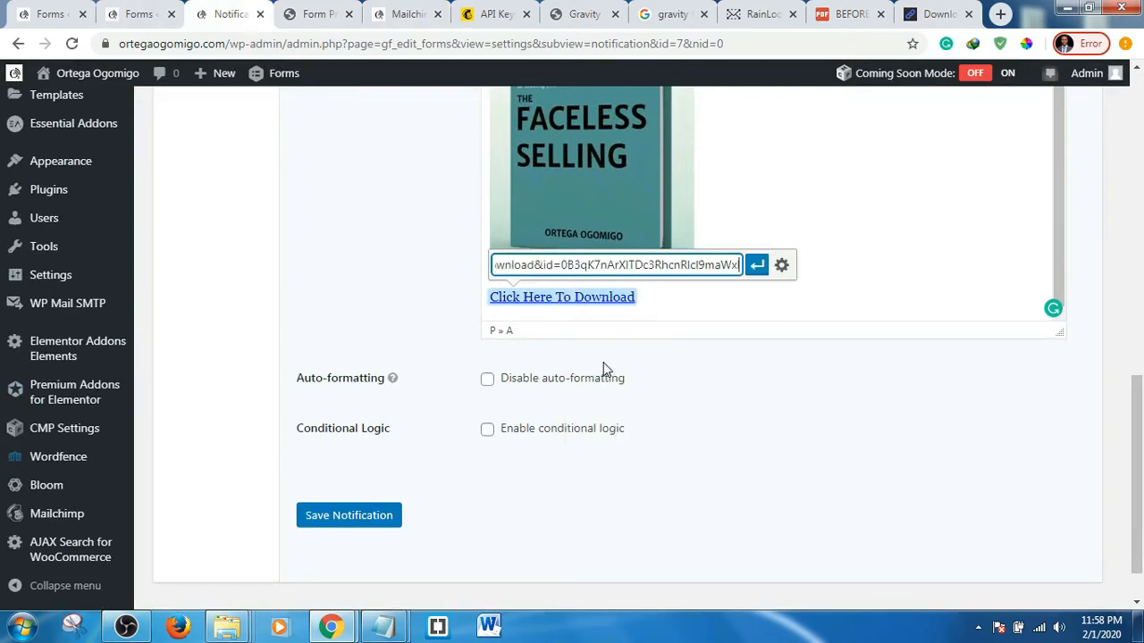
click(756, 264)
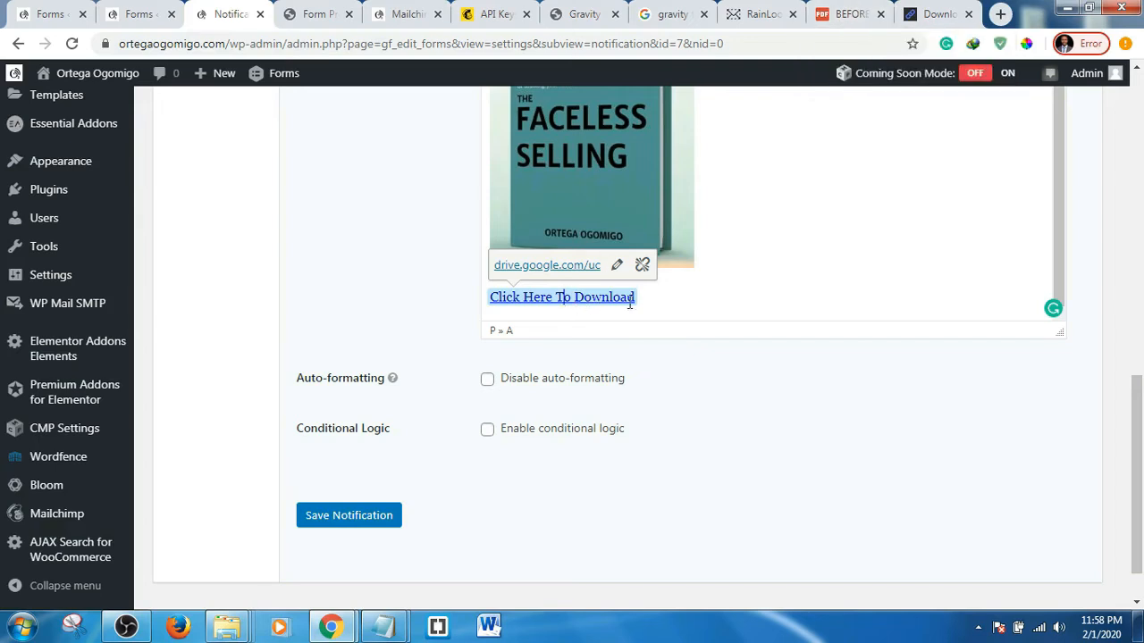
- Add a 'Regards' line and the sender's name below the download link
click(676, 298)
key(Return)
key(Return)
text(T)
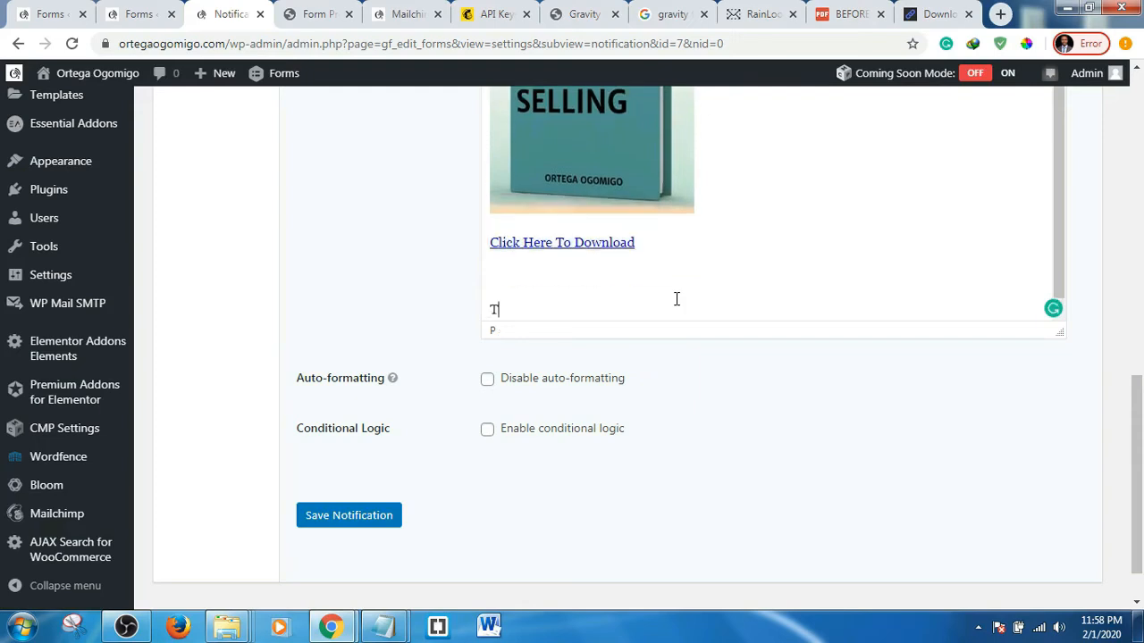
text(Regards)
key(Return)
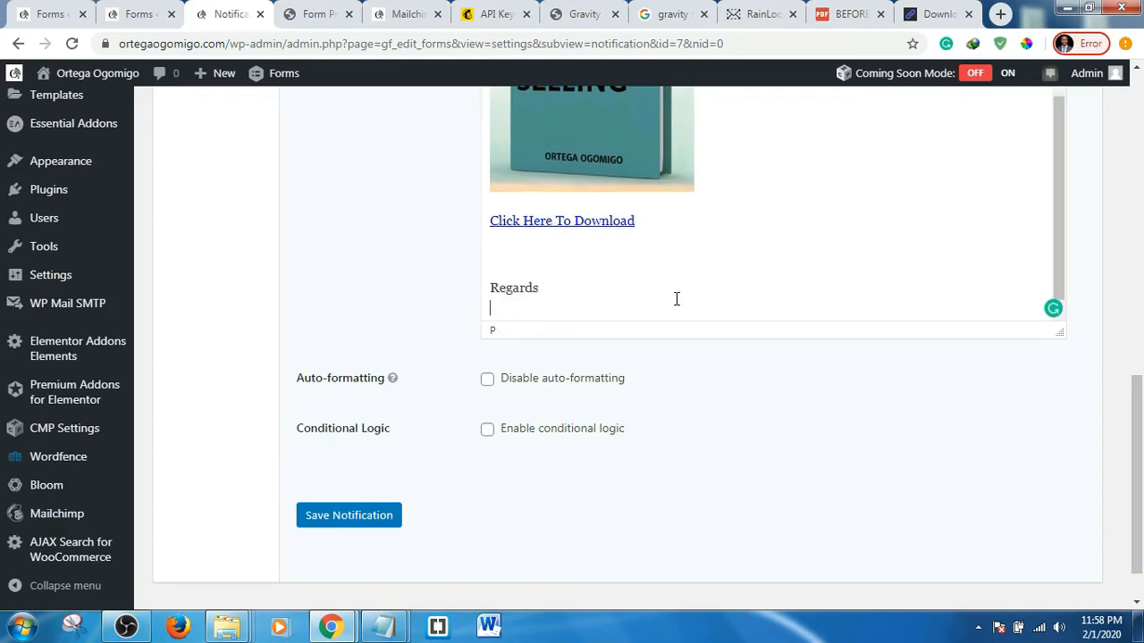
text(Ogomi)
text(go)
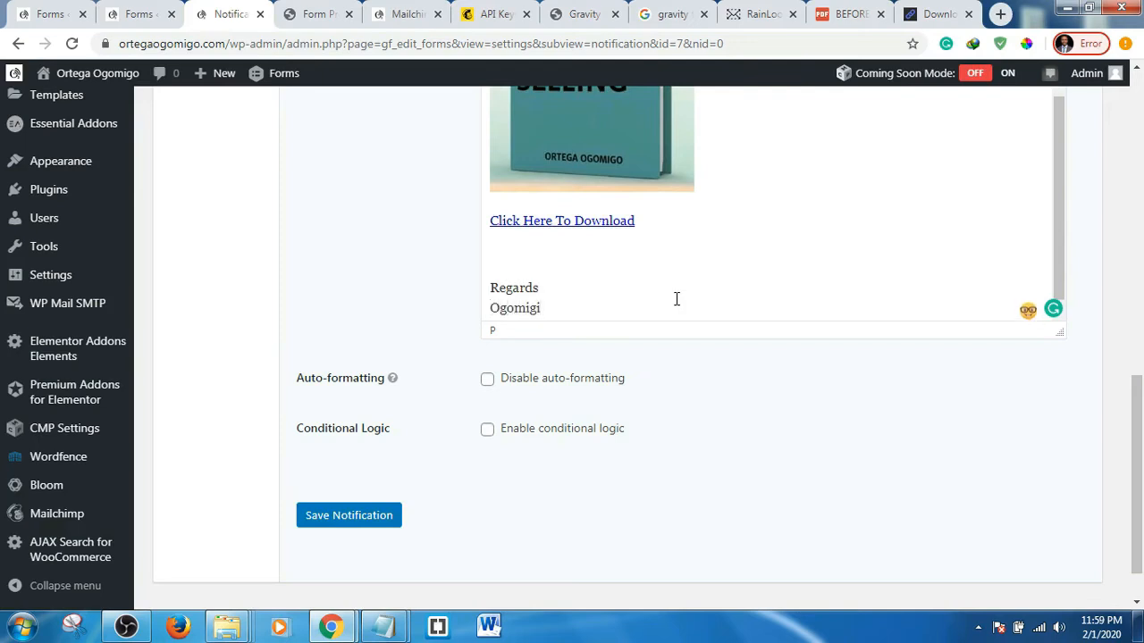
text( Ortega)
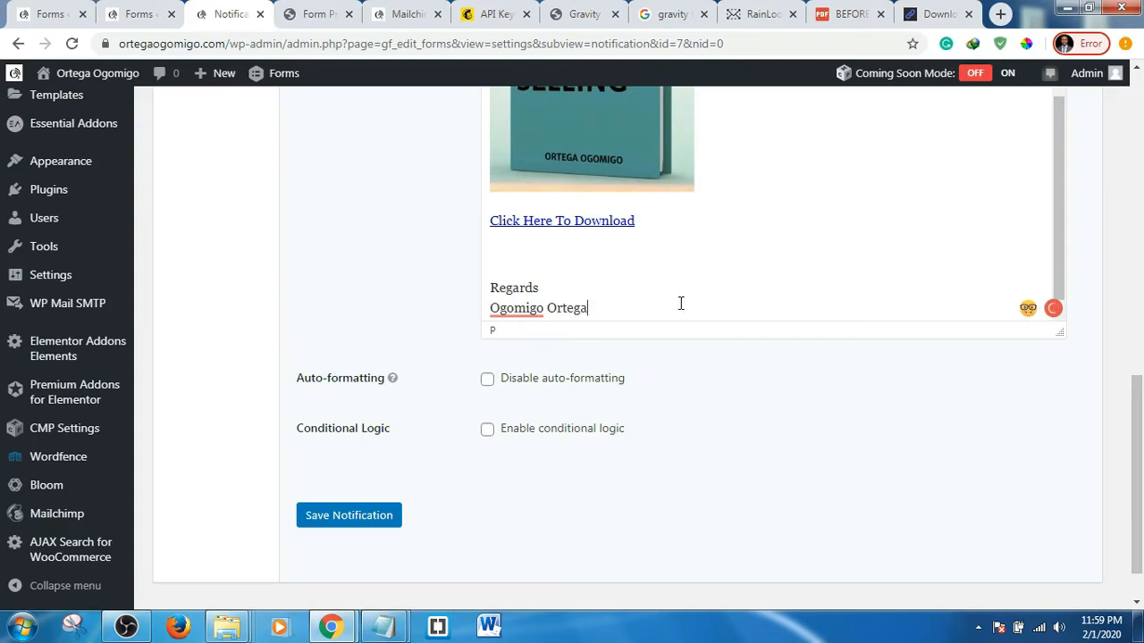
- Check that 'Click Here To Download' carries the direct download link
scroll(766, 255, up, 2)
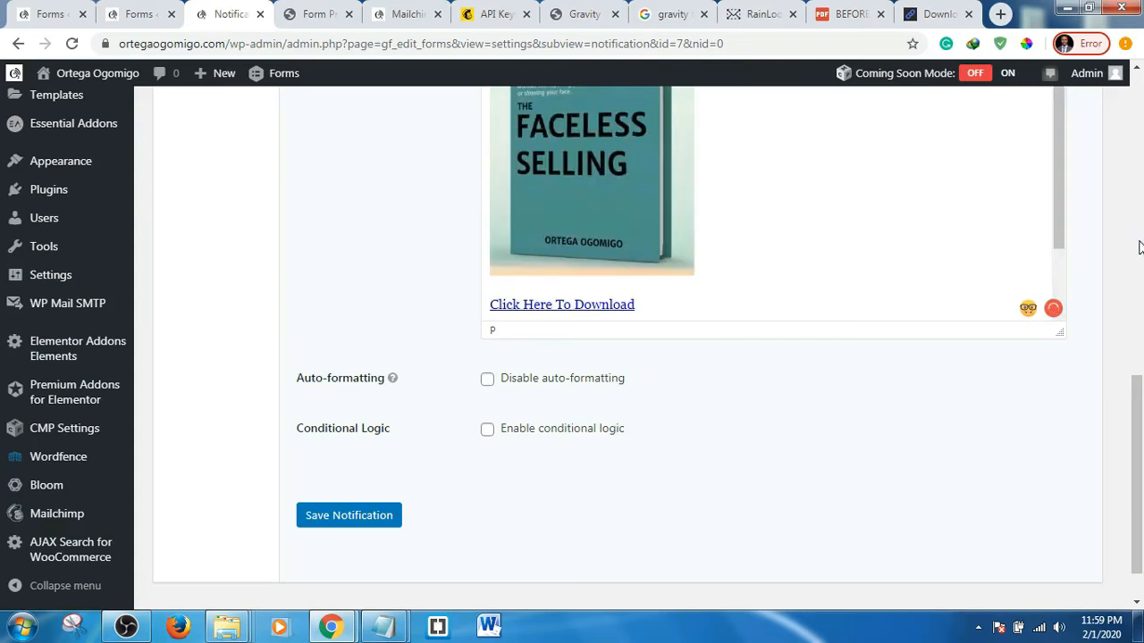
scroll(1090, 242, up, 2)
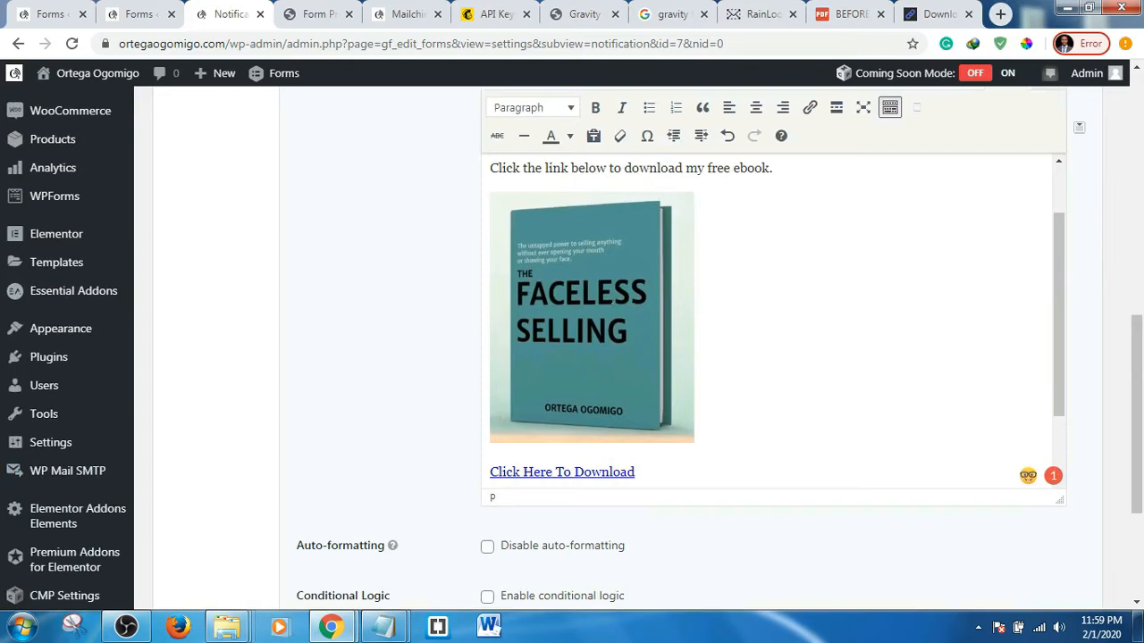
scroll(589, 327, down, 1)
click(561, 388)
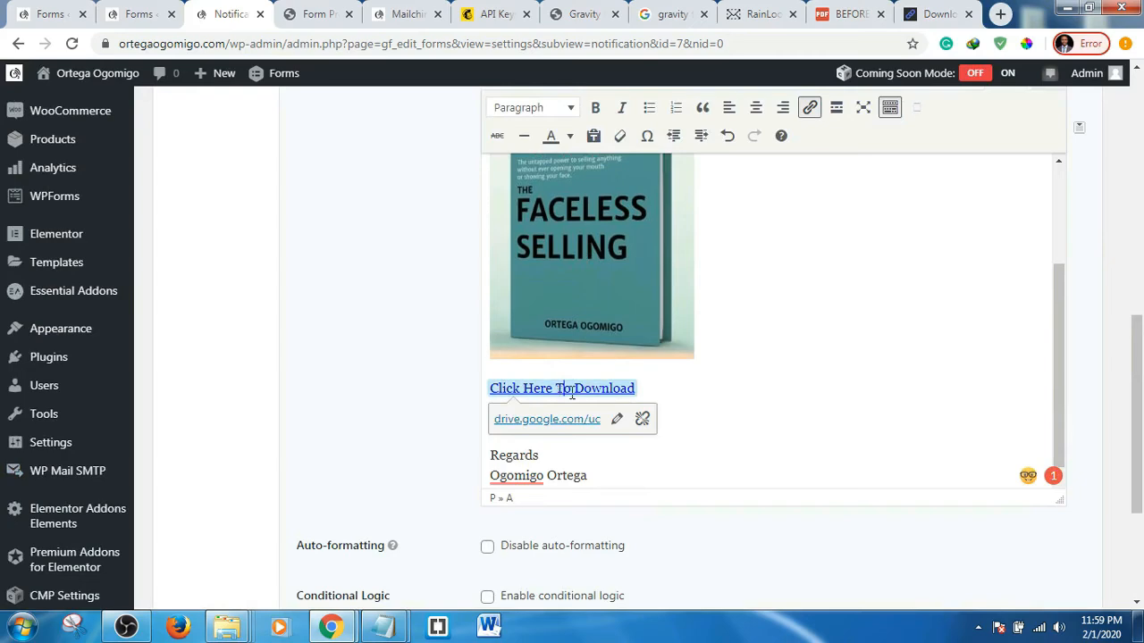
scroll(733, 355, up, 5)
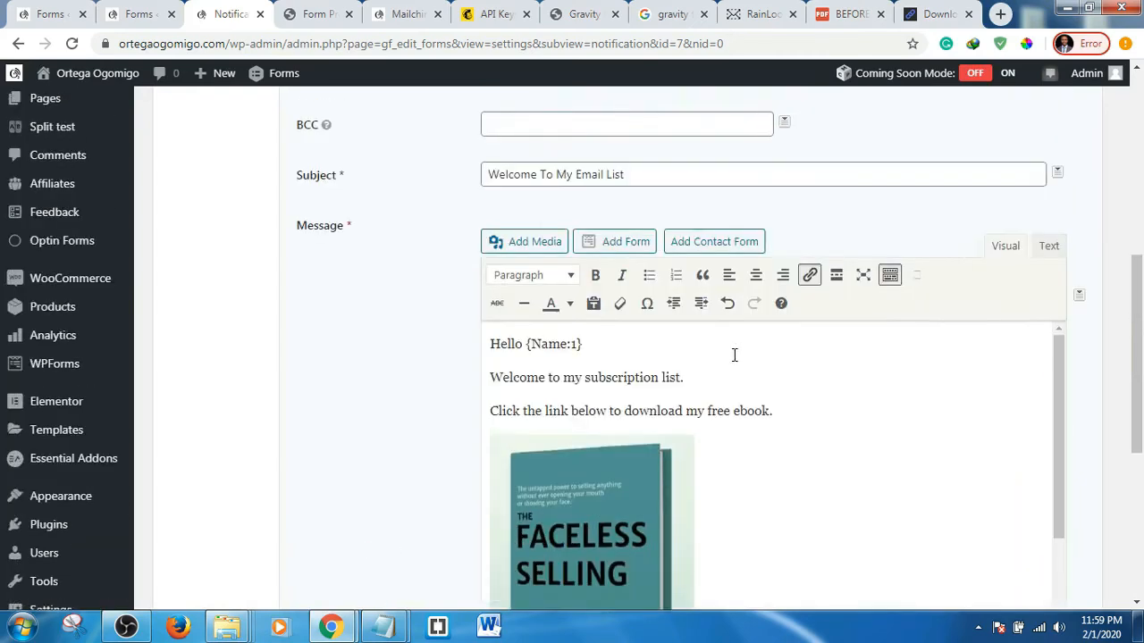
scroll(734, 355, up, 1)
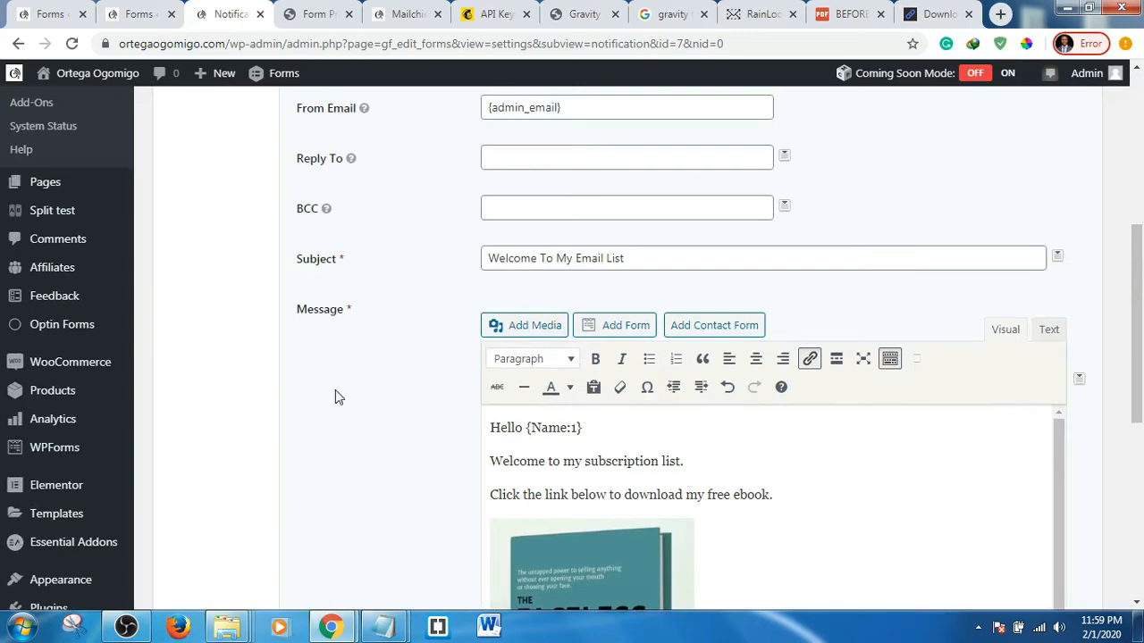
scroll(336, 396, down, 2)
scroll(336, 394, down, 3)
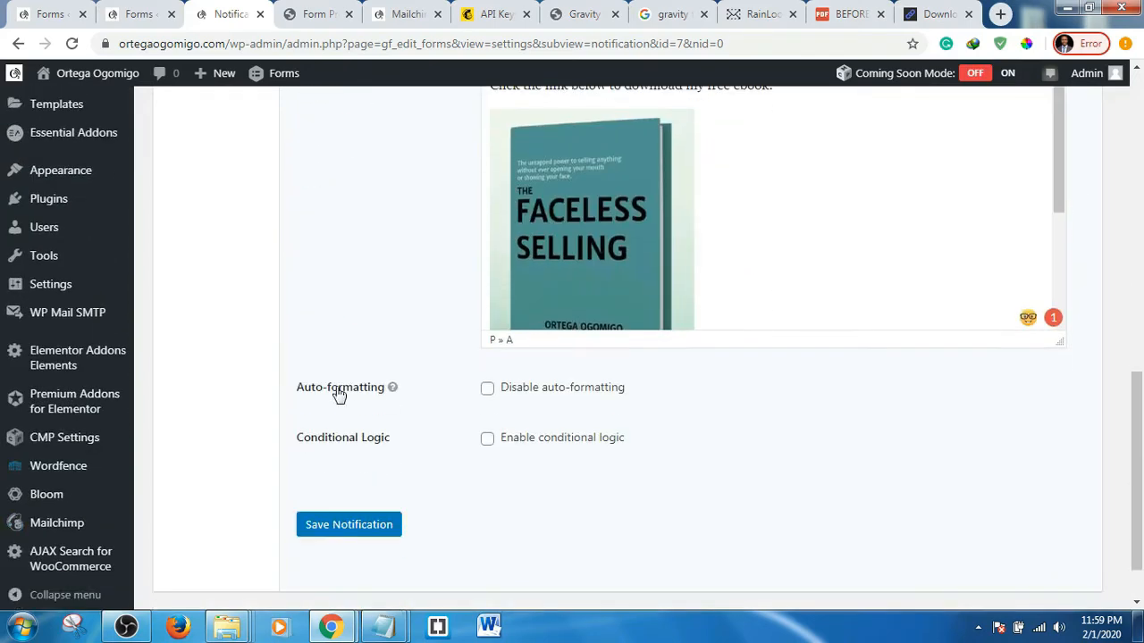
- Save the subscription notification's changes
click(348, 534)
click(348, 534)
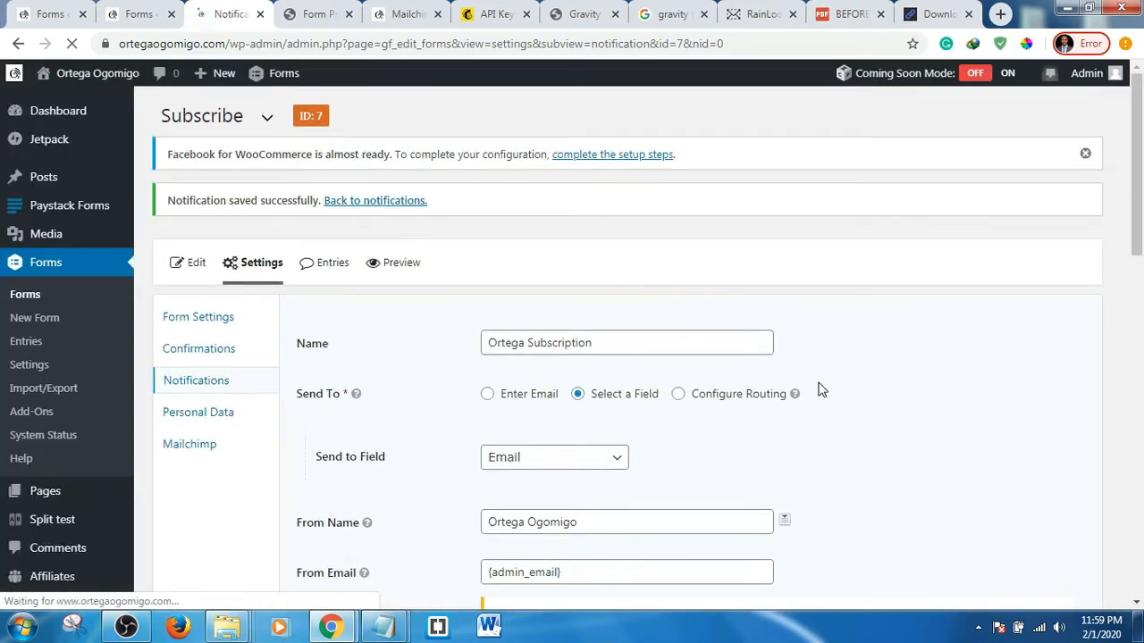
scroll(971, 364, down, 2)
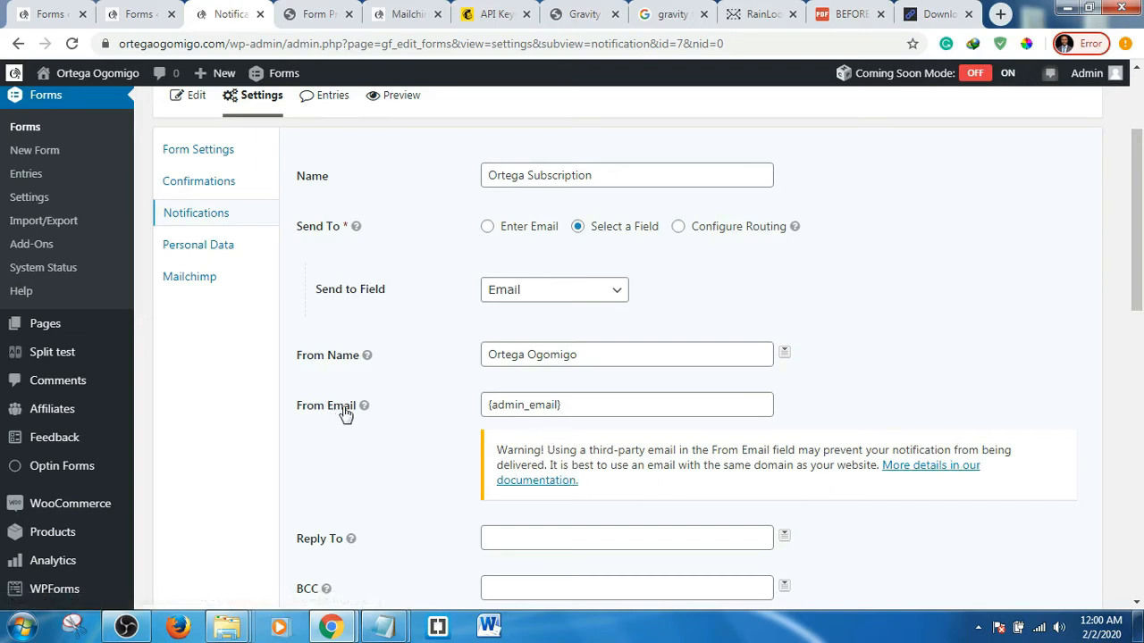
- Replace {admin_email} in From Email with the site's info address from autofill
drag(590, 405, 464, 411)
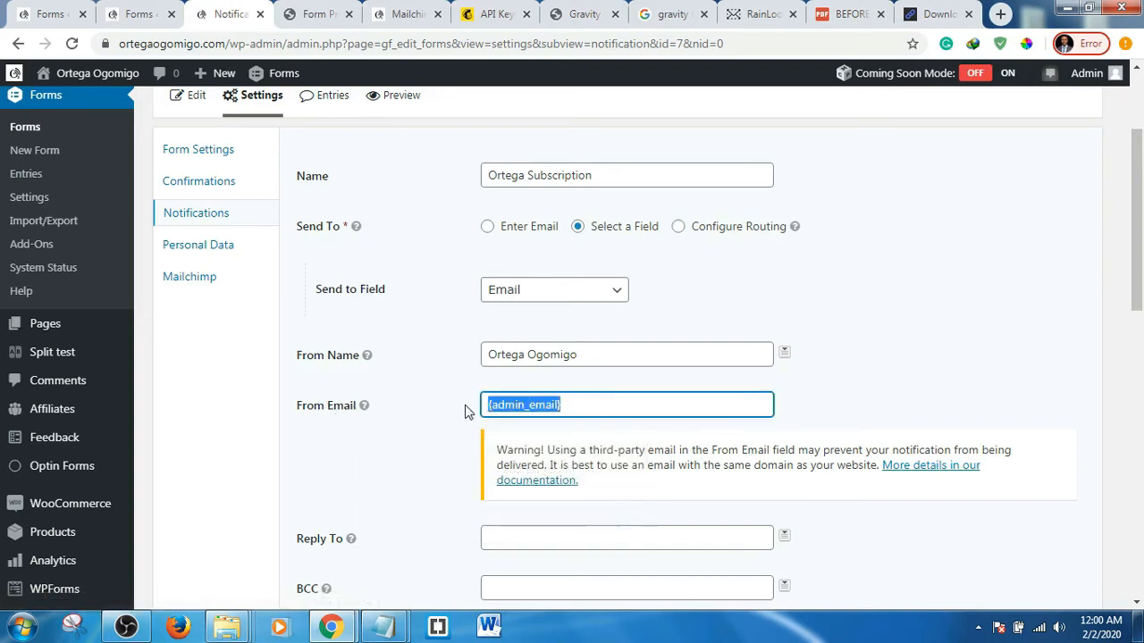
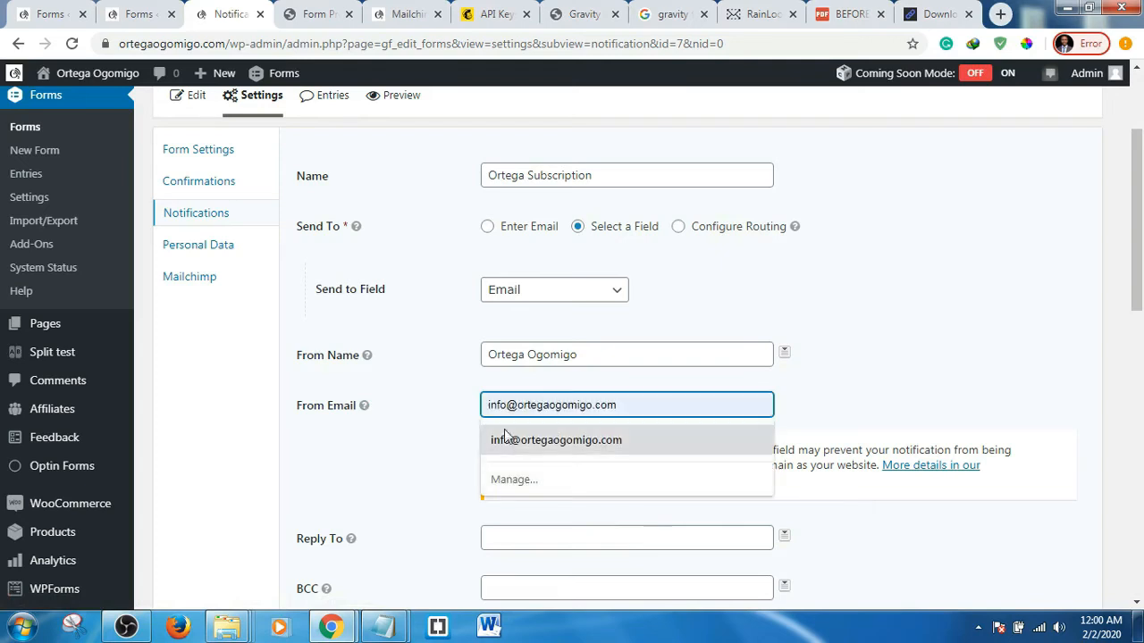
click(529, 437)
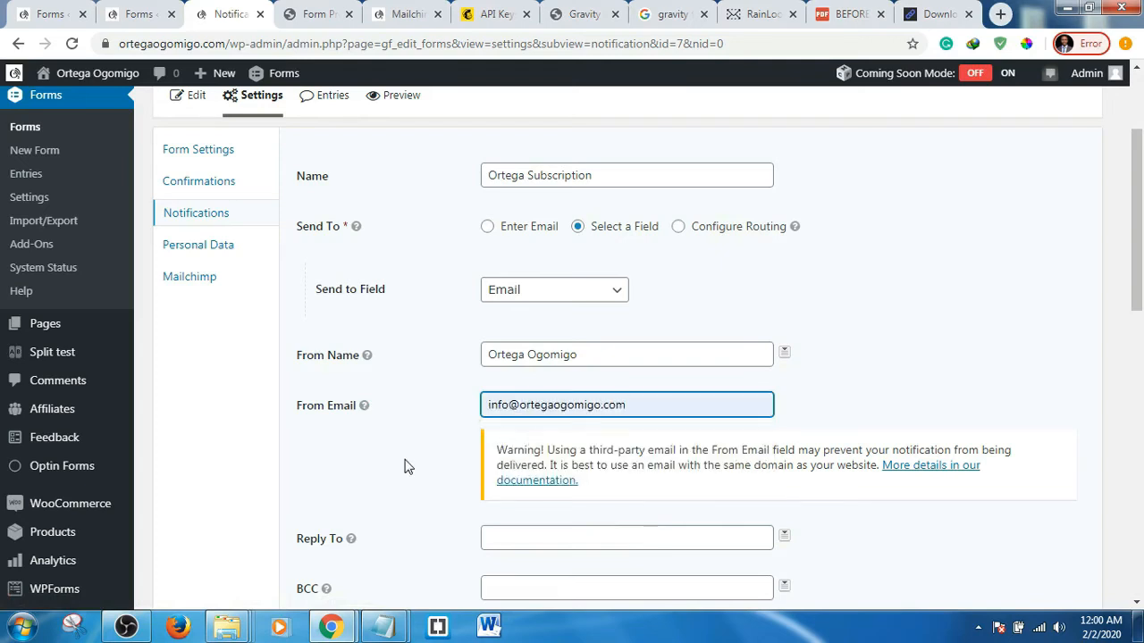
- Save the notification and confirm the success message
scroll(414, 444, down, 4)
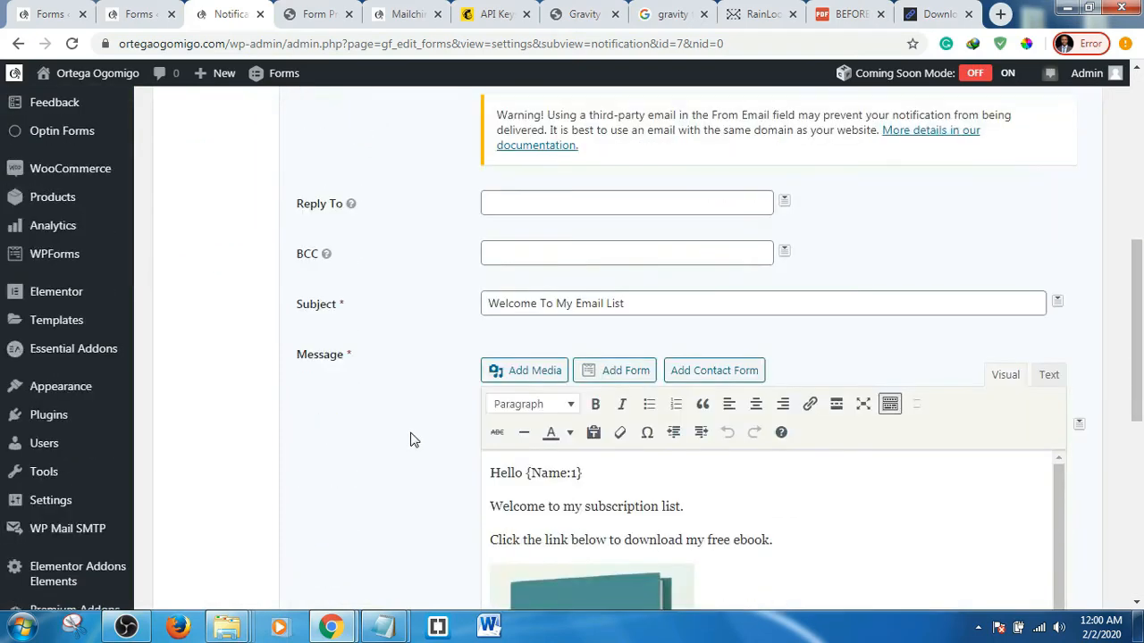
scroll(411, 438, down, 5)
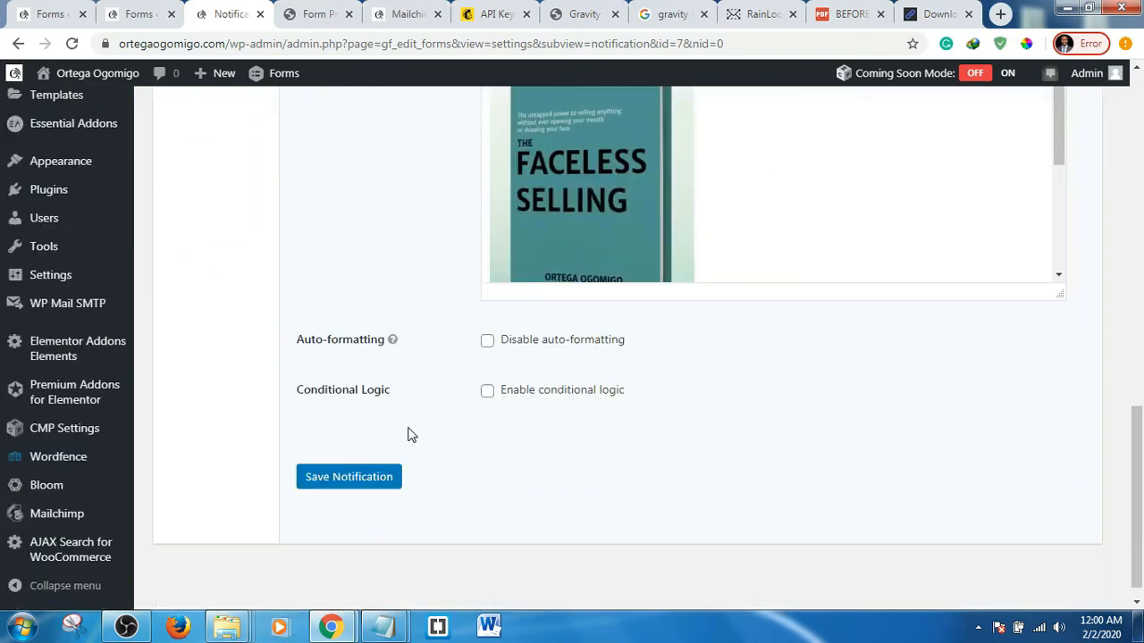
click(360, 478)
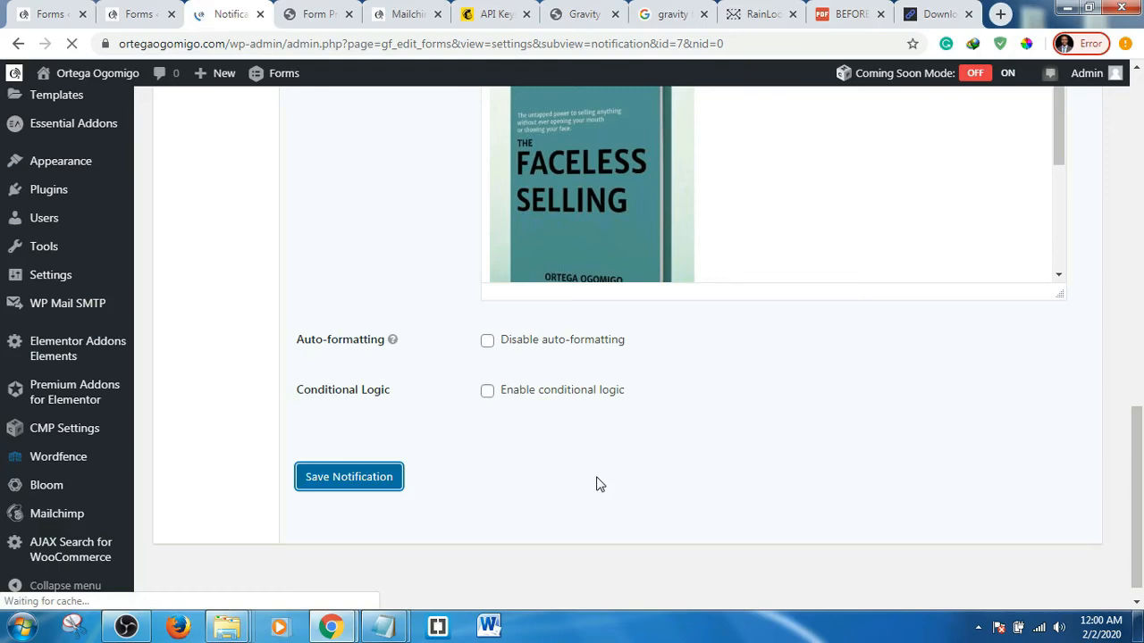
scroll(427, 351, down, 1)
scroll(427, 350, down, 1)
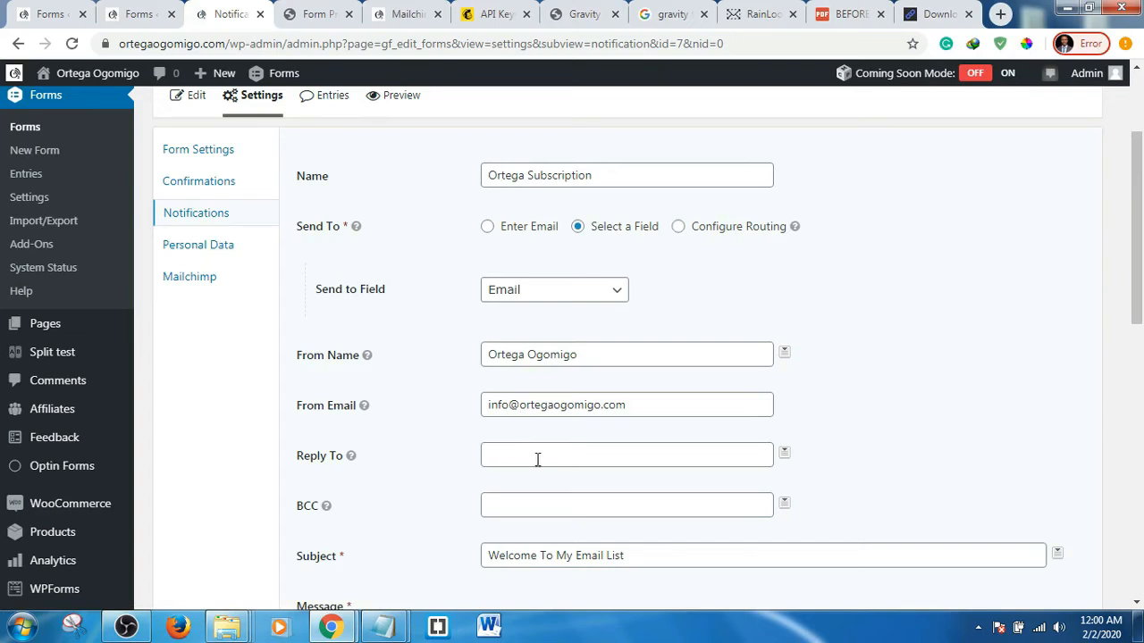
scroll(558, 454, down, 1)
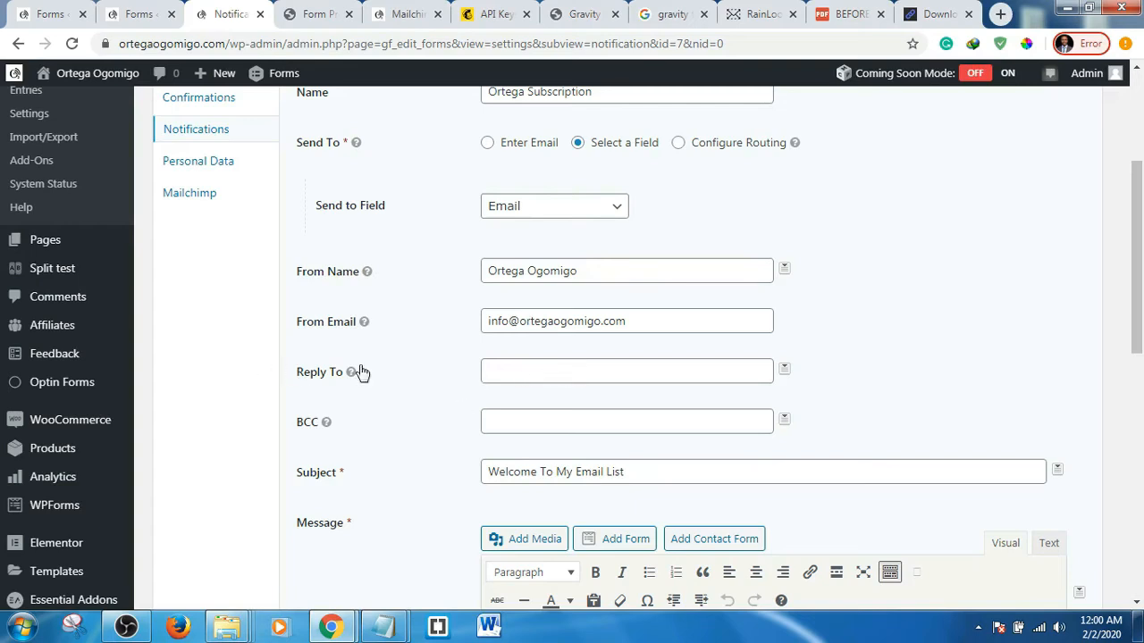
scroll(536, 368, down, 1)
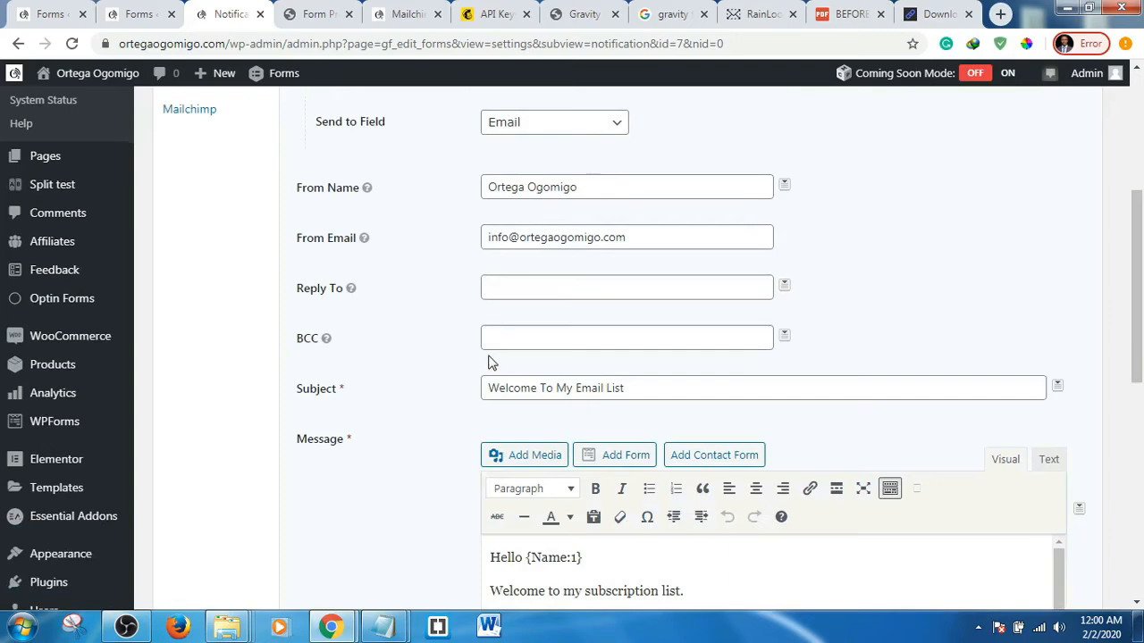
scroll(488, 364, up, 4)
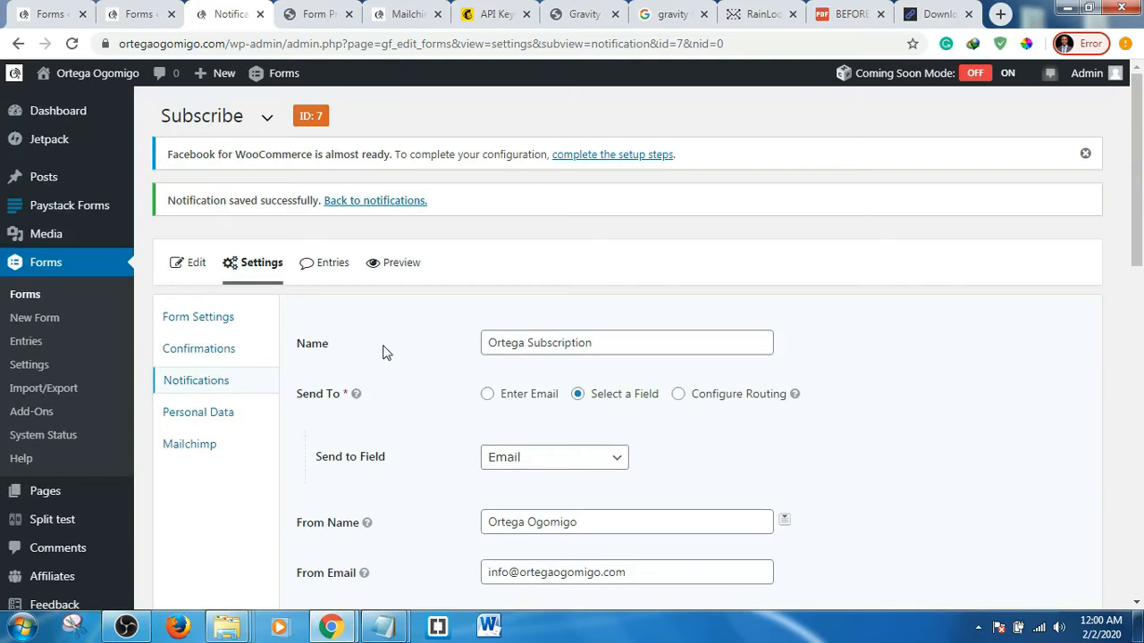
- Check the Subscribe form preview, then start a new page via Pages > Add New
click(327, 16)
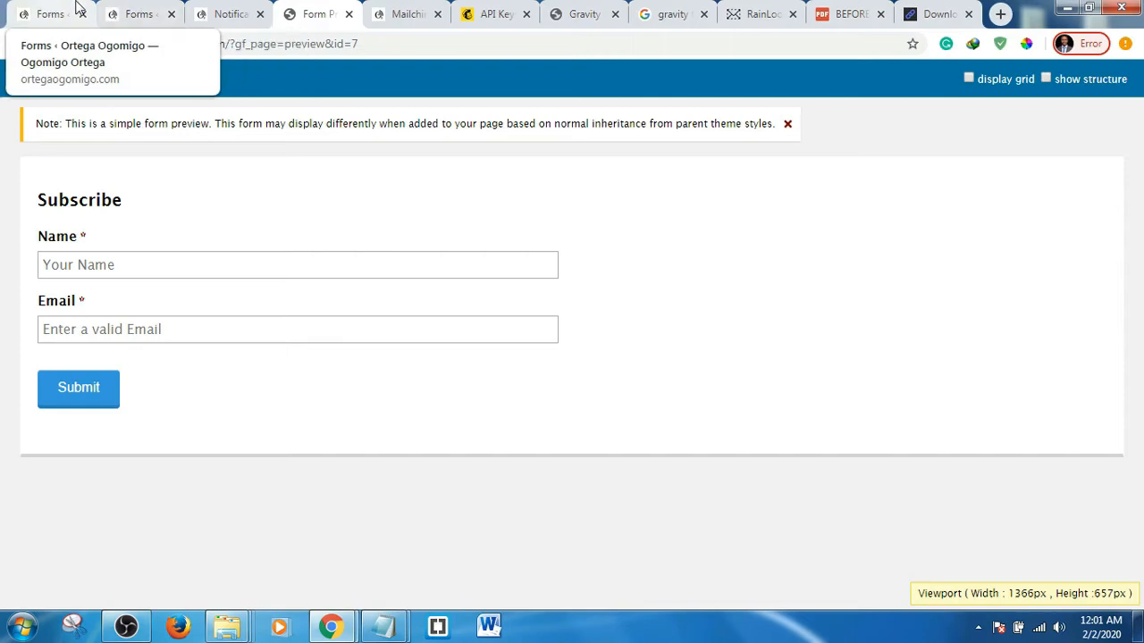
click(143, 13)
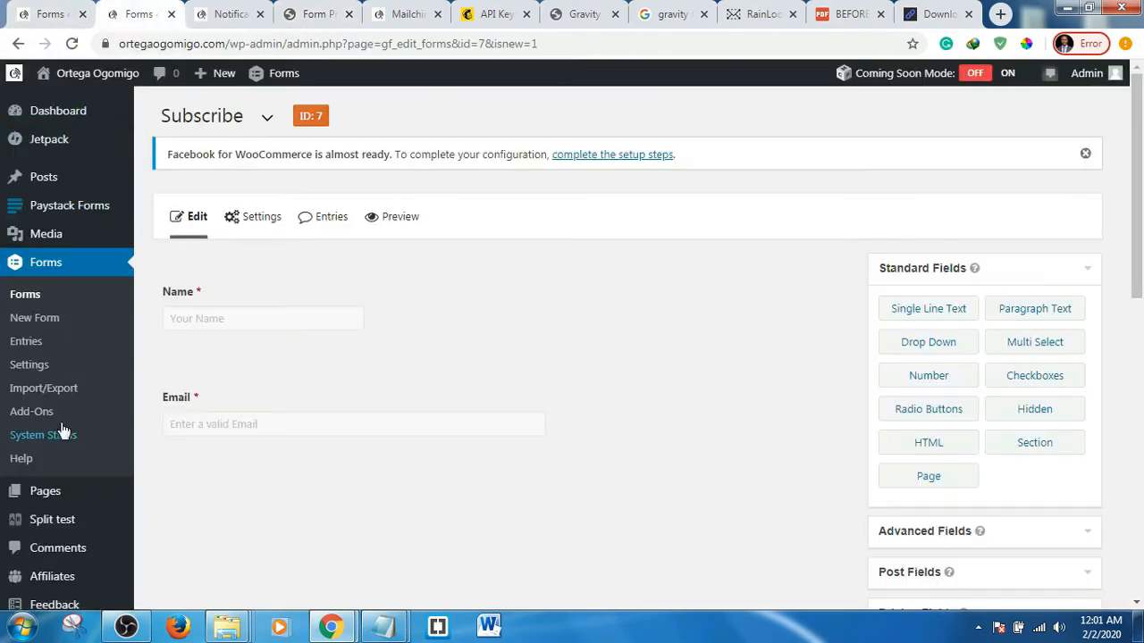
scroll(63, 429, down, 2)
mouse_move(47, 331)
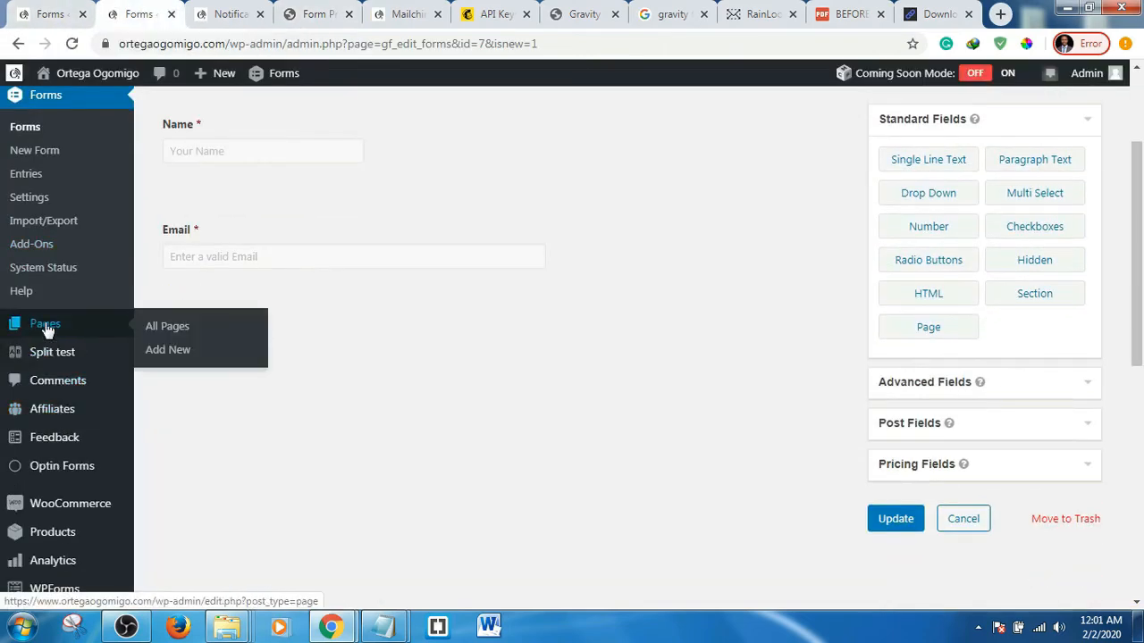
click(163, 353)
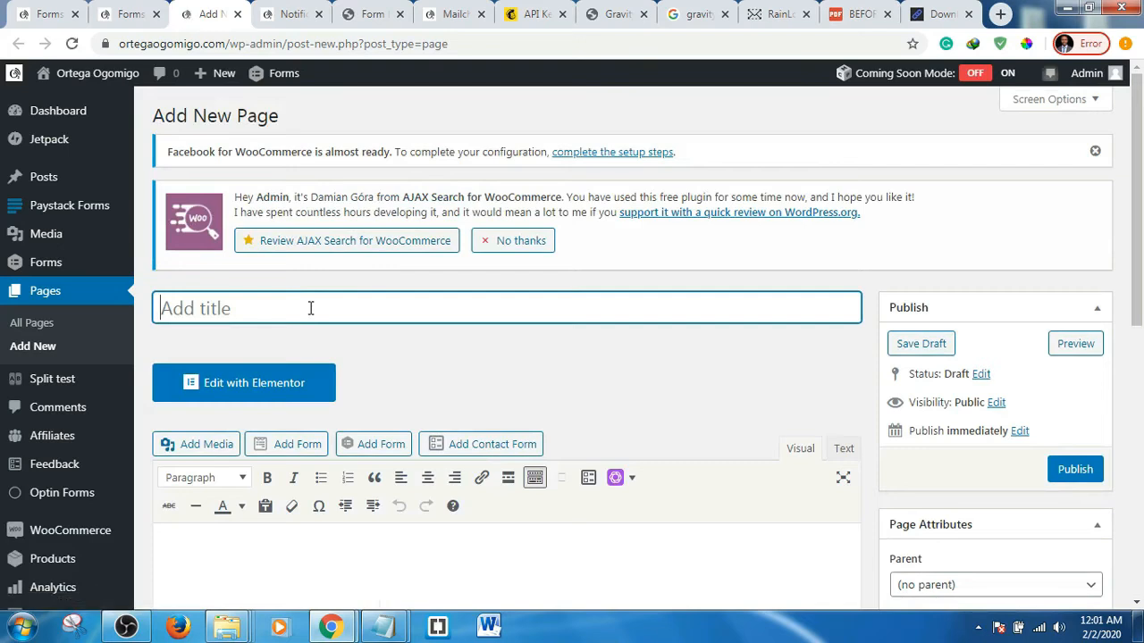
- Title the new page 'Subscribe'
text(Su)
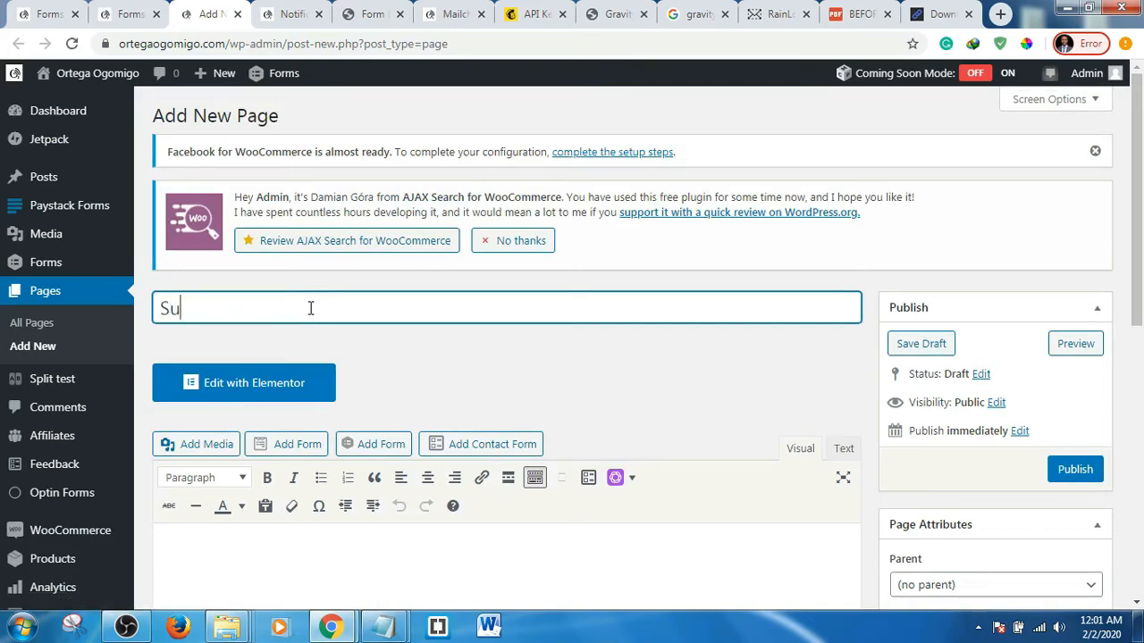
text(bscribe)
scroll(776, 362, down, 1)
scroll(776, 361, down, 3)
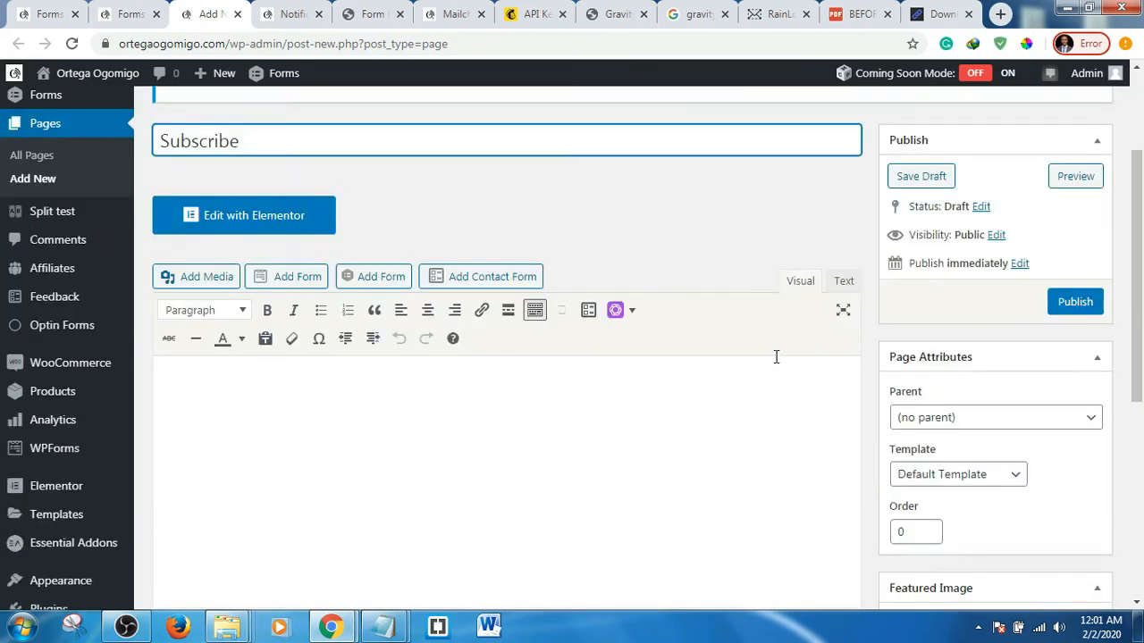
scroll(776, 356, up, 4)
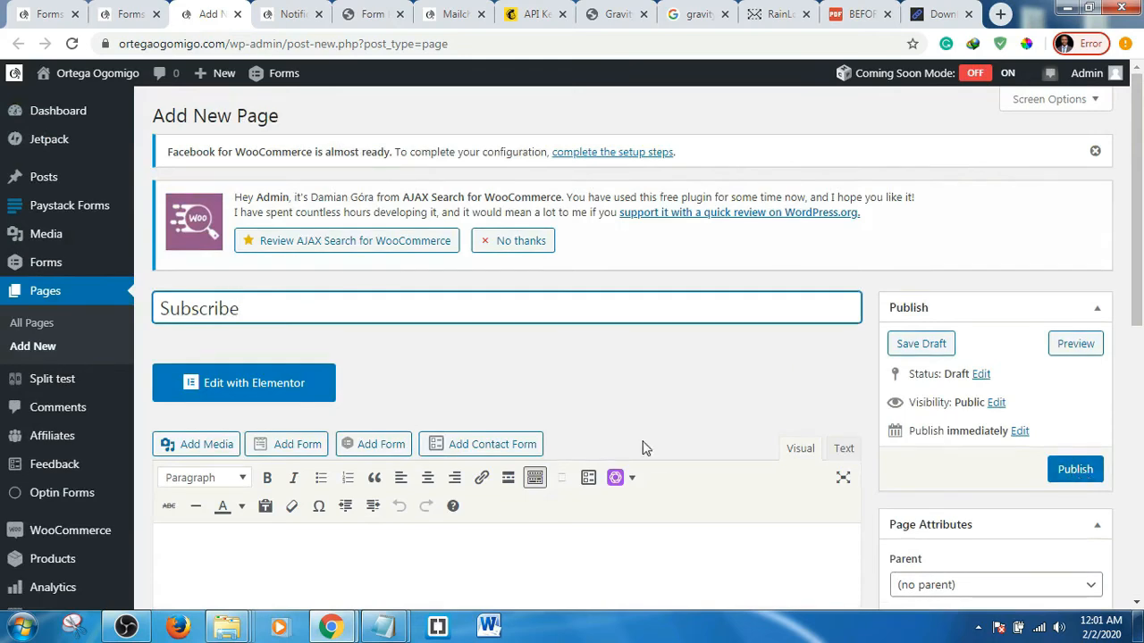
scroll(638, 386, down, 4)
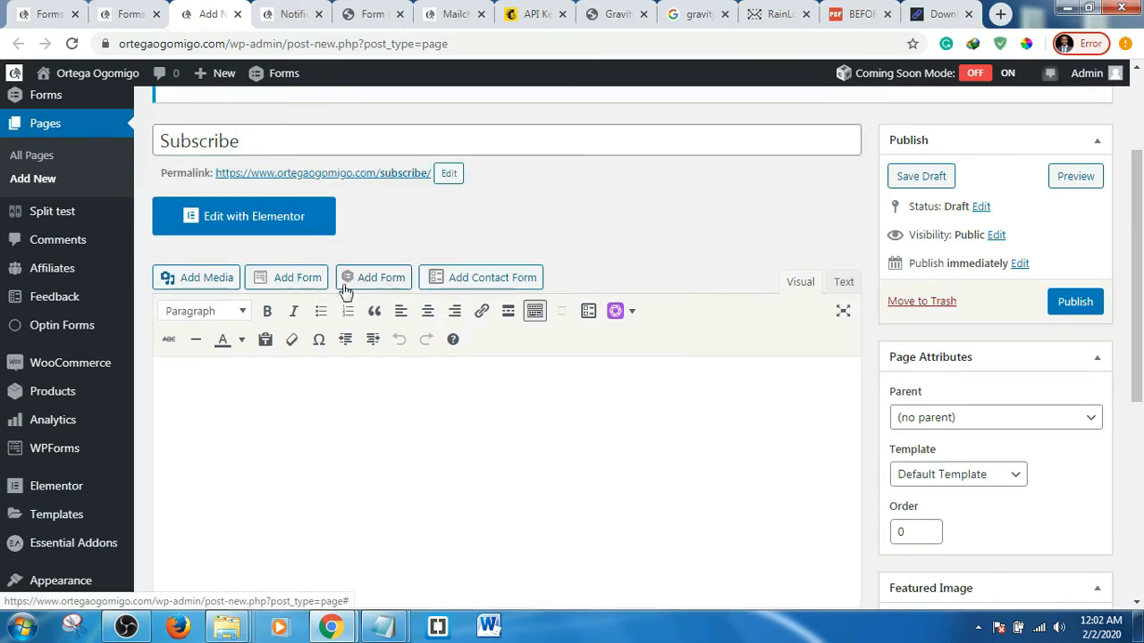
- Insert the Subscribe form shortcode with title and description hidden and Ajax enabled
click(381, 284)
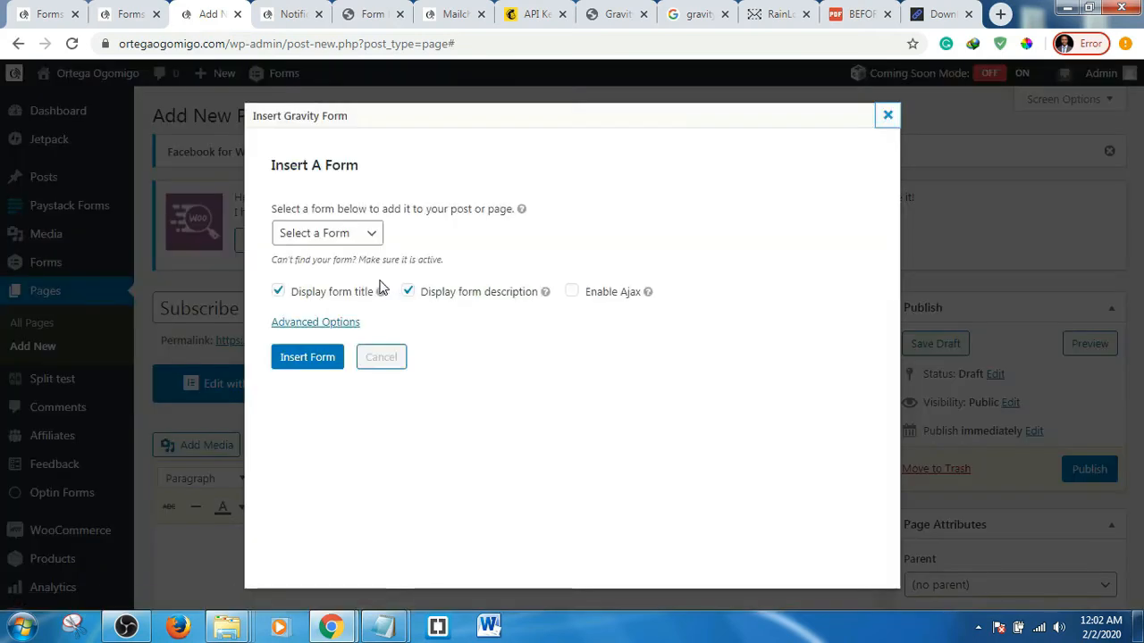
click(370, 236)
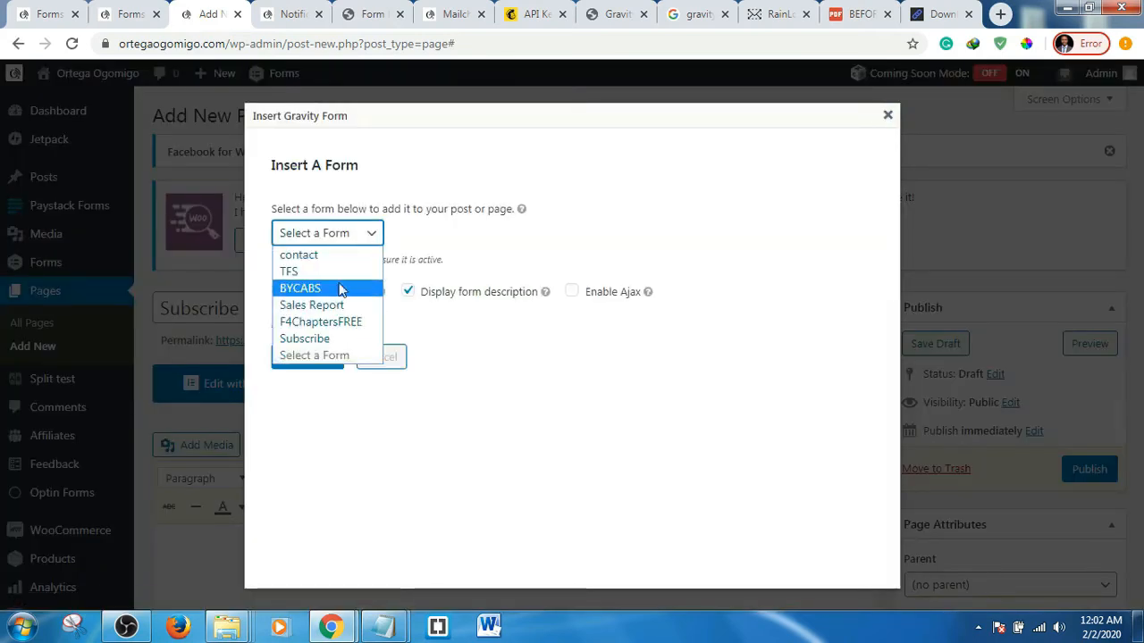
click(330, 340)
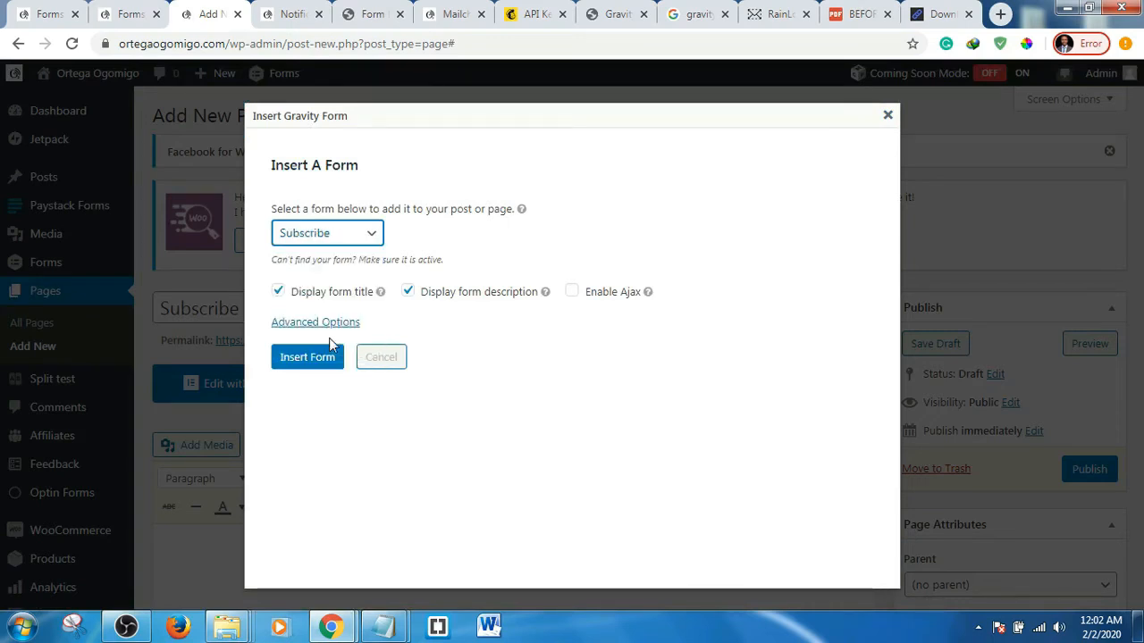
click(279, 297)
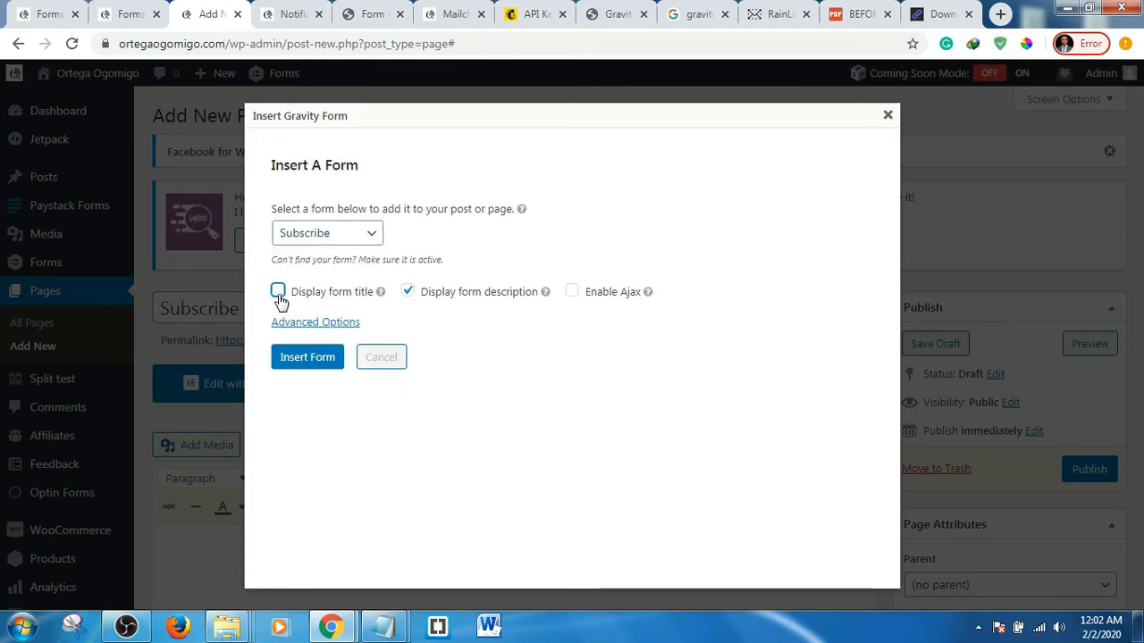
click(411, 294)
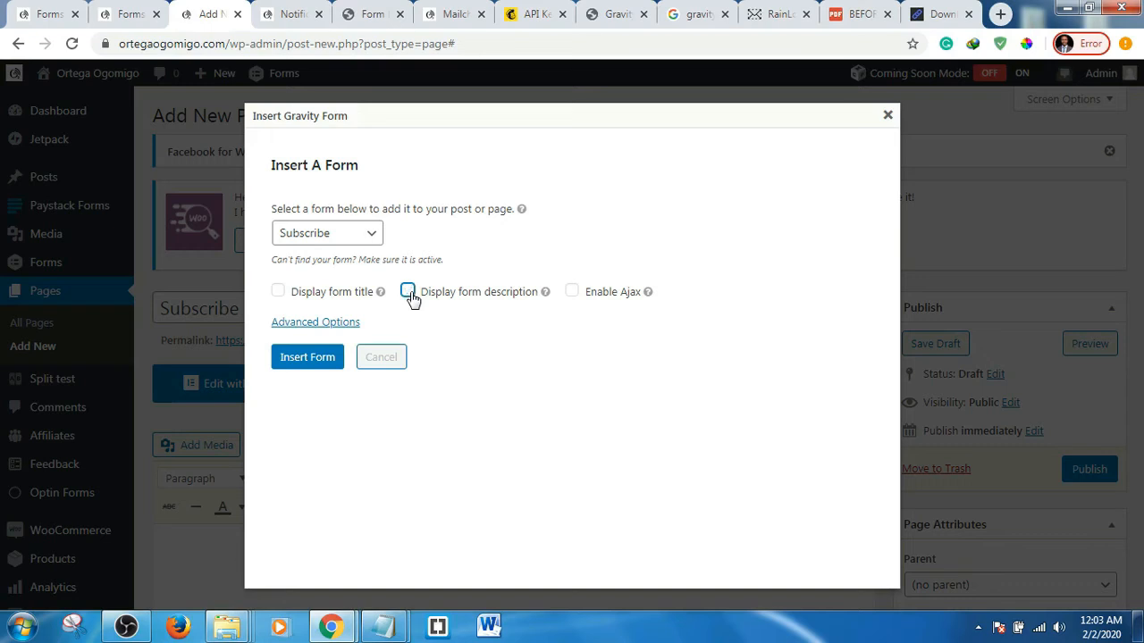
click(572, 293)
click(314, 327)
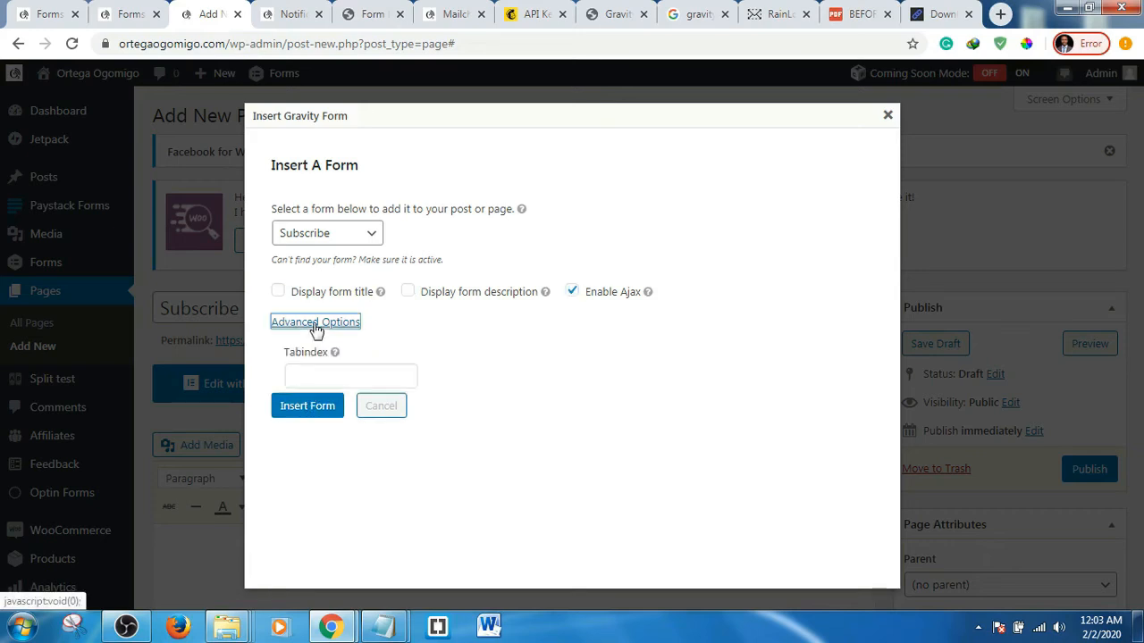
click(311, 411)
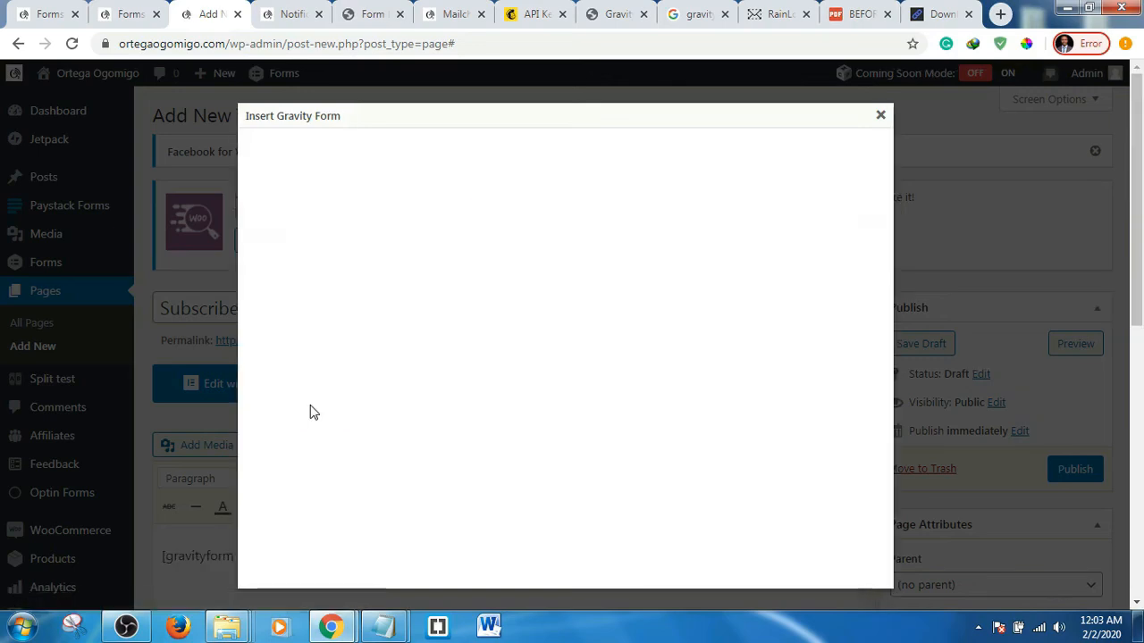
scroll(552, 401, down, 2)
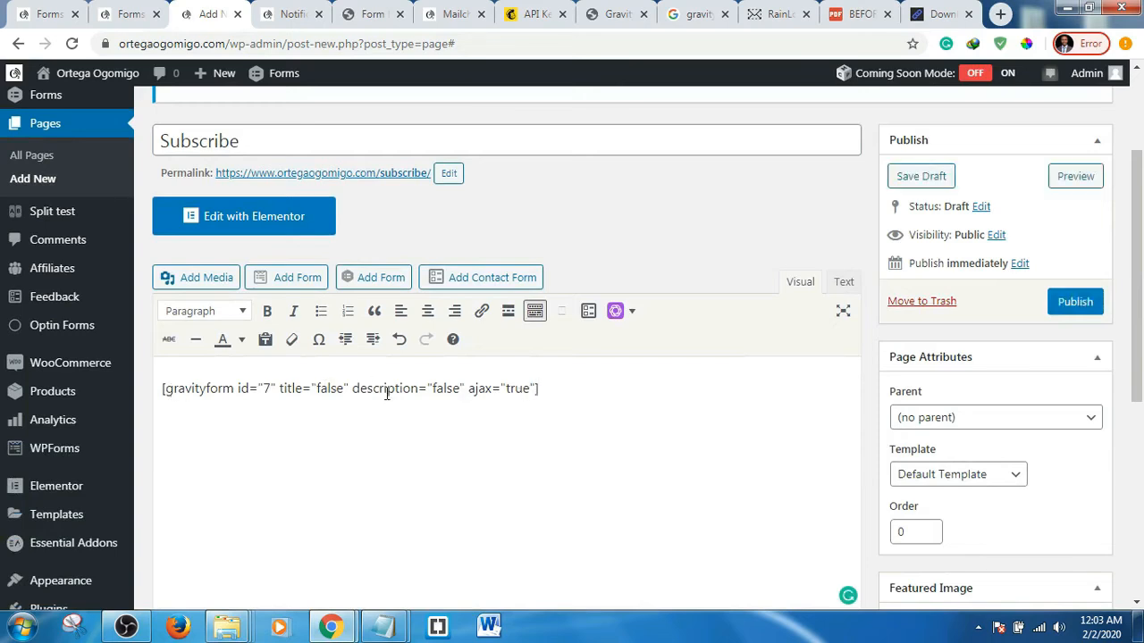
- Publish the Subscribe page and view its preview showing the Name and Email form
click(1069, 307)
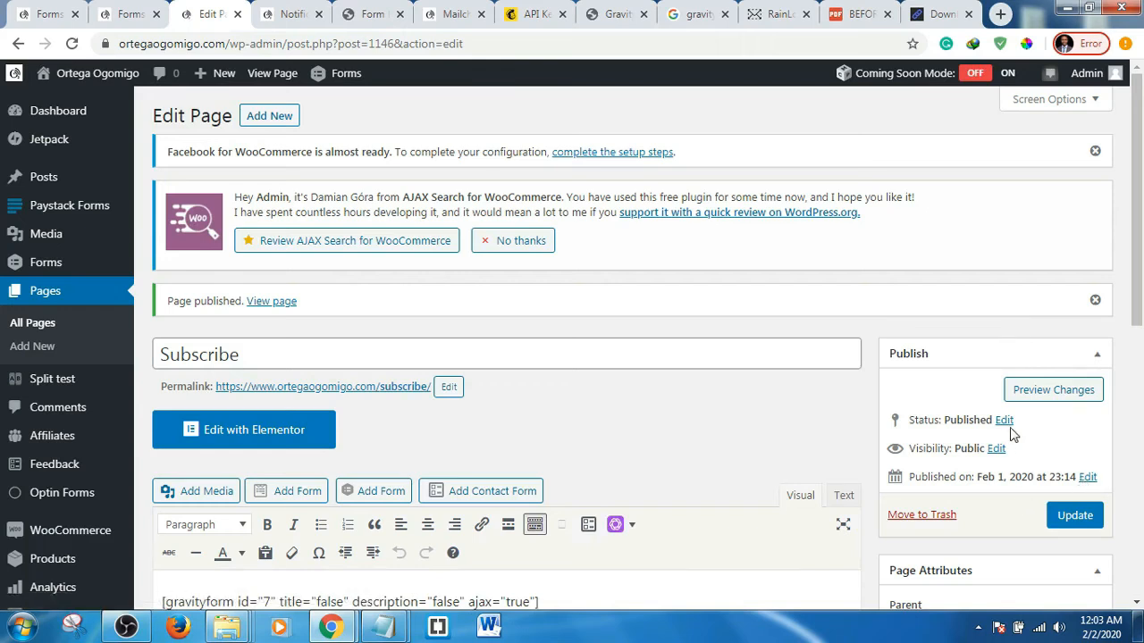
click(1054, 390)
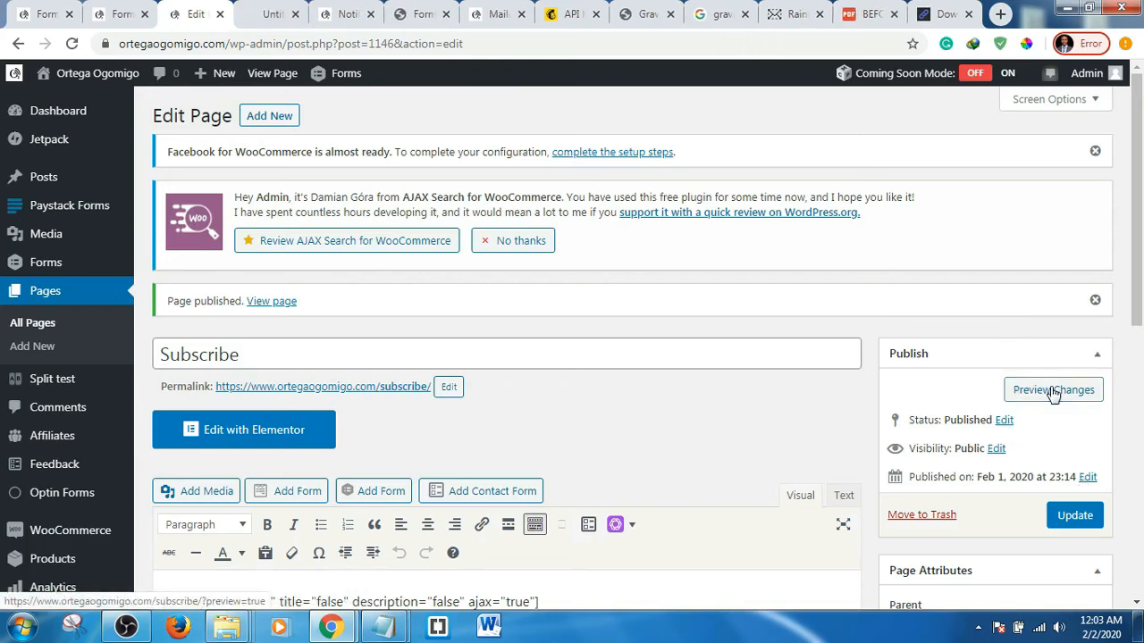
click(273, 11)
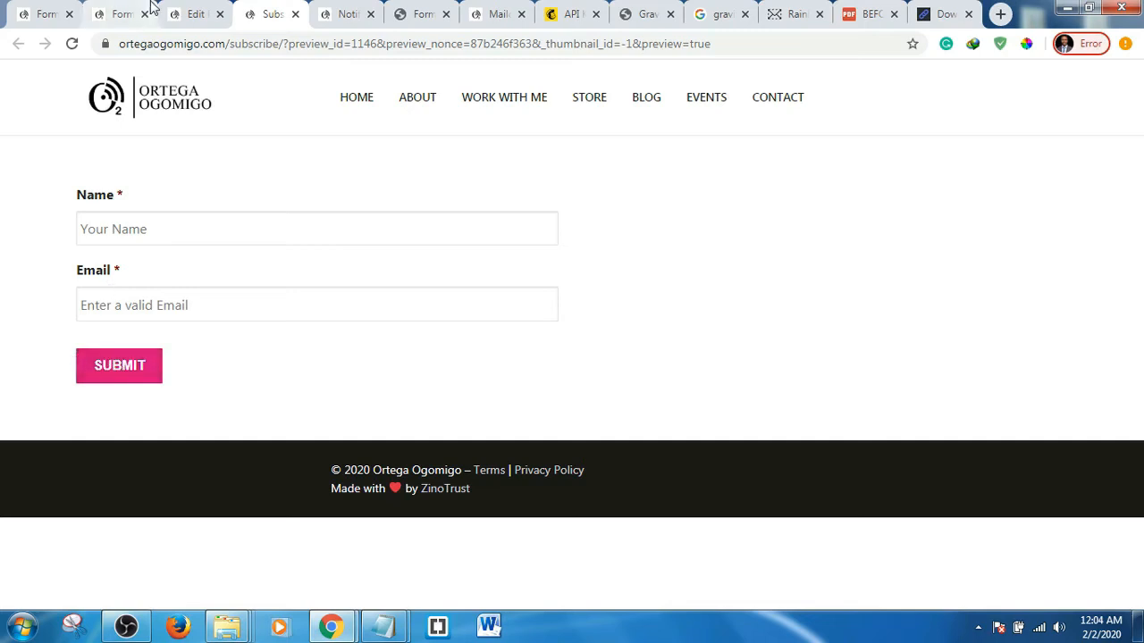
- Open the Subscribe form's Form Settings in a new tab
click(125, 13)
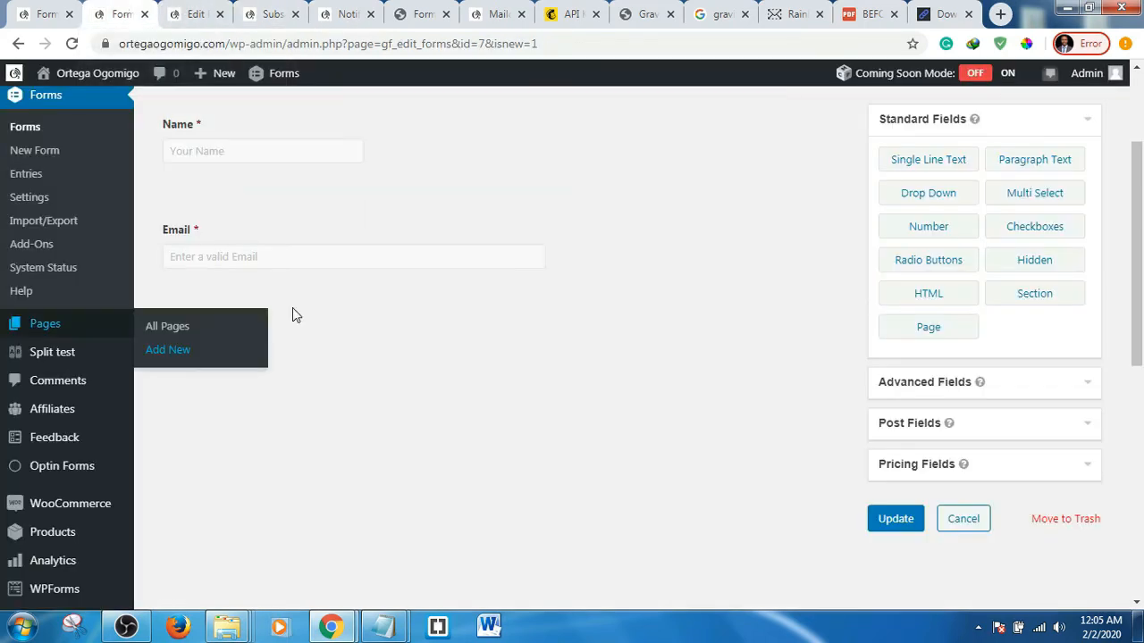
scroll(728, 316, up, 2)
mouse_move(258, 225)
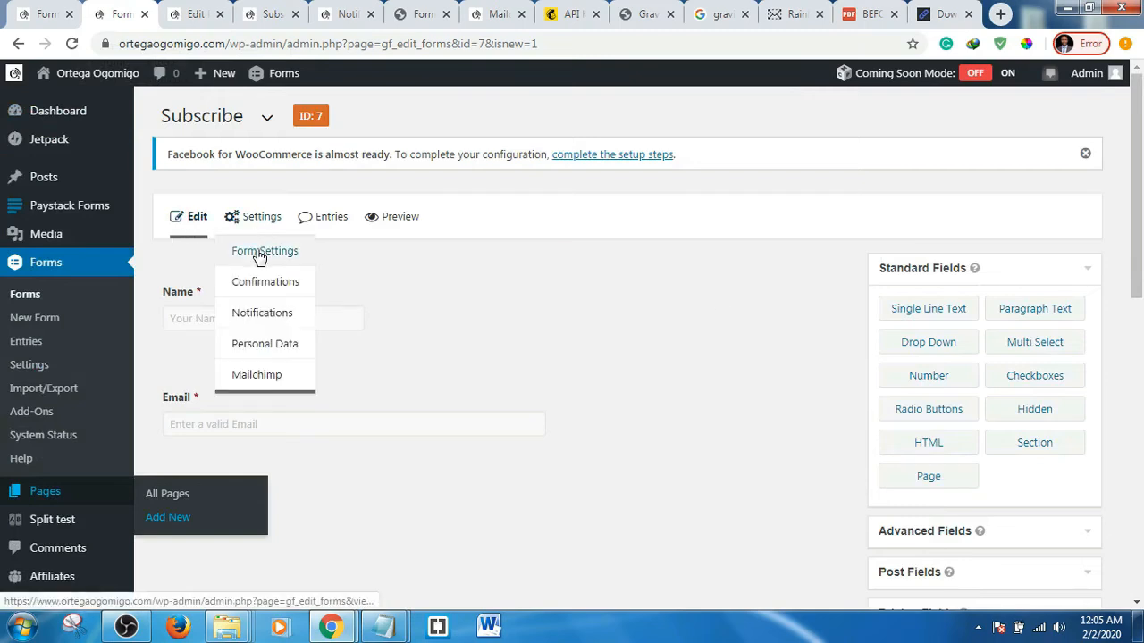
middle_click(257, 253)
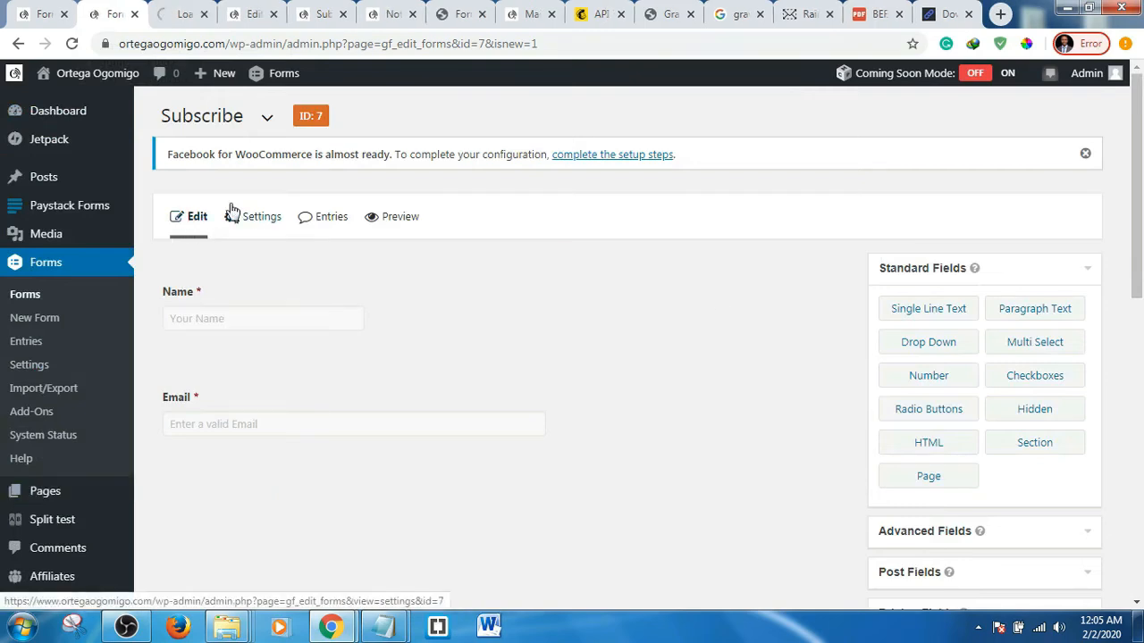
click(179, 8)
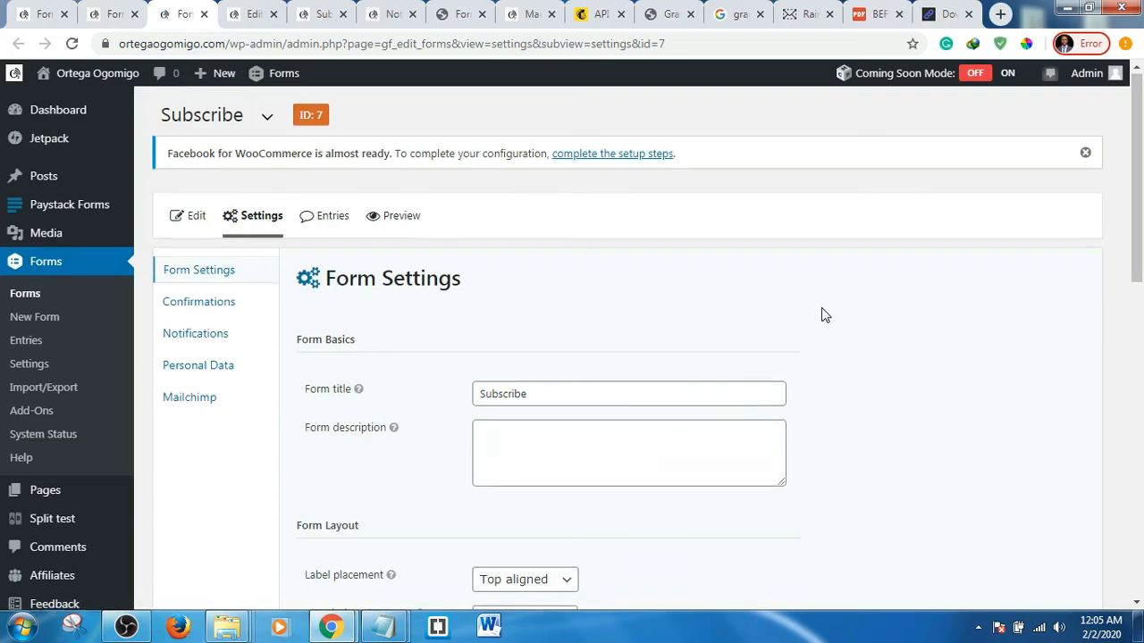
- Change the form's button text from Submit to Subscribe
scroll(820, 314, down, 3)
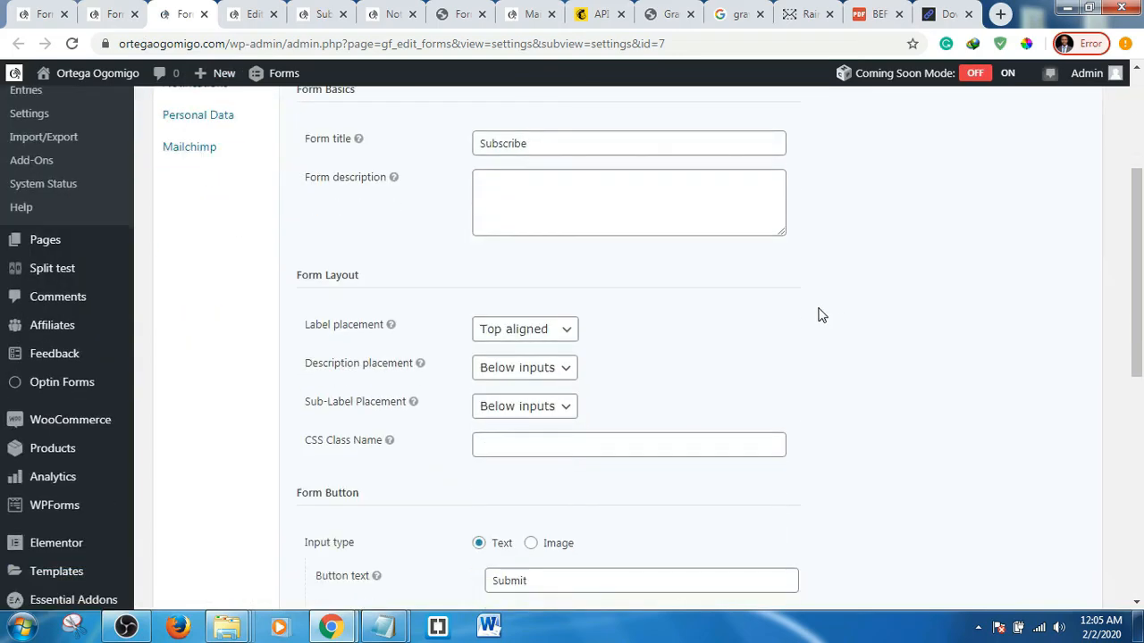
scroll(819, 314, down, 1)
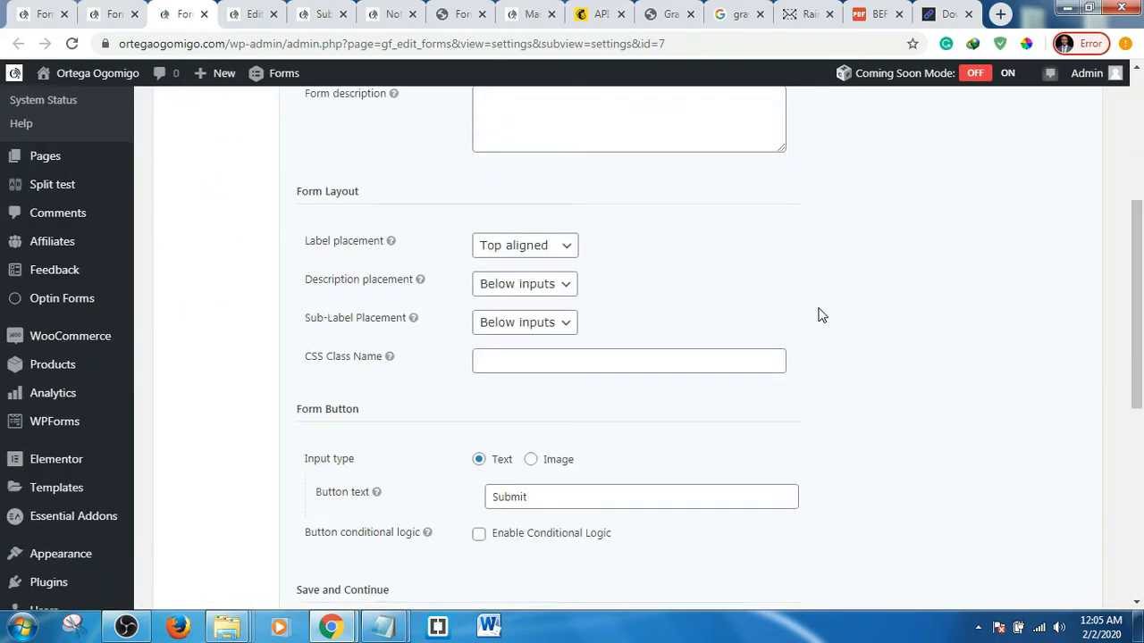
scroll(819, 314, down, 1)
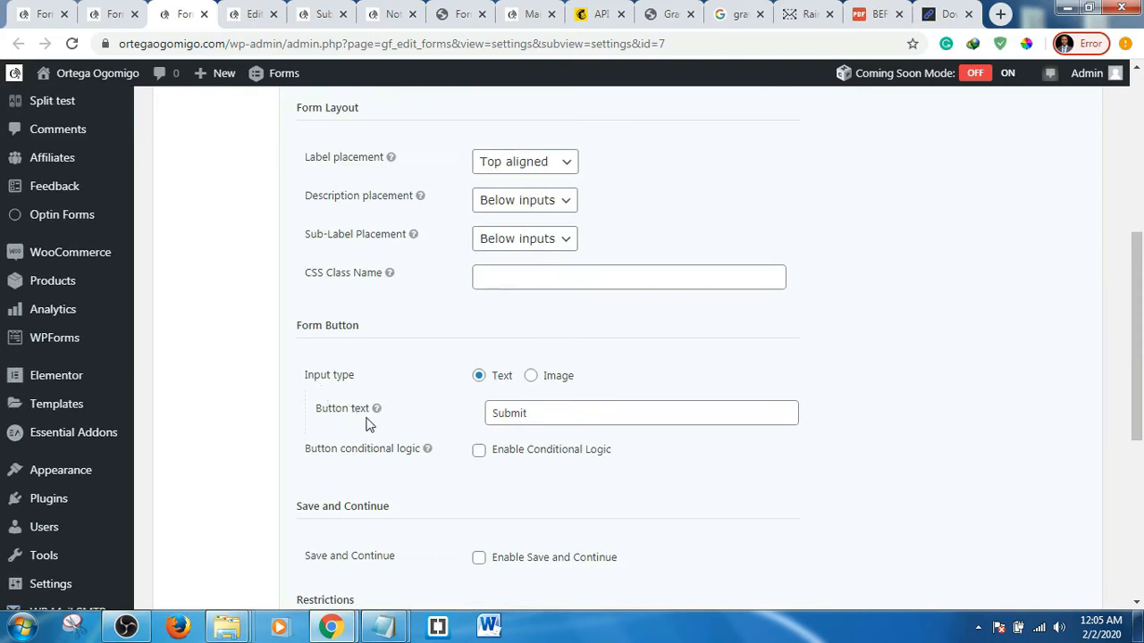
click(539, 414)
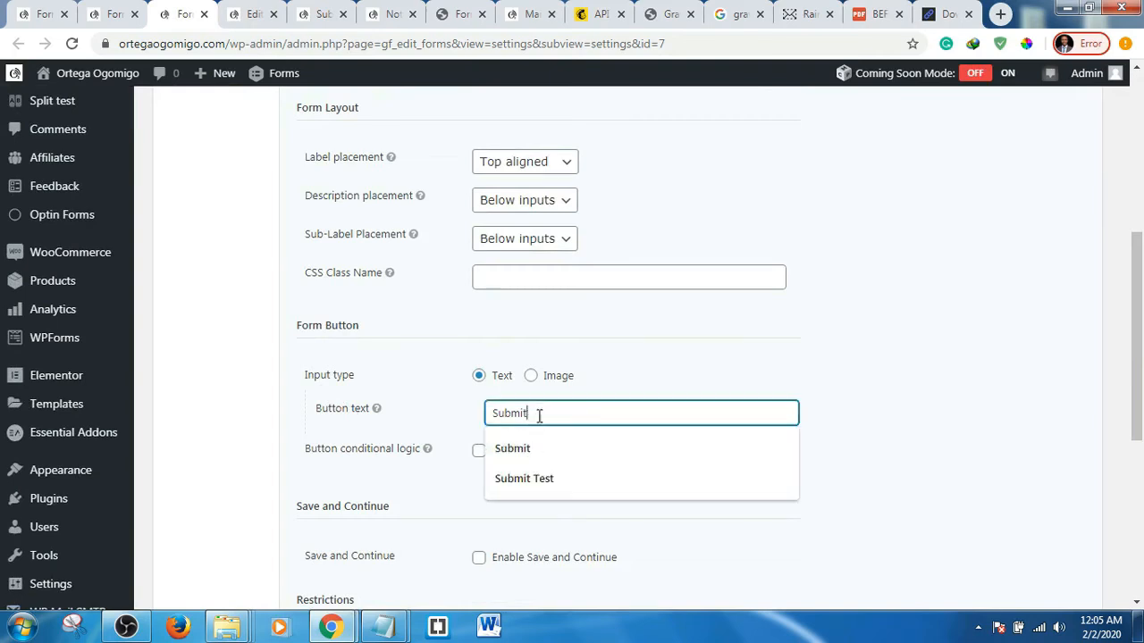
drag(543, 415, 474, 417)
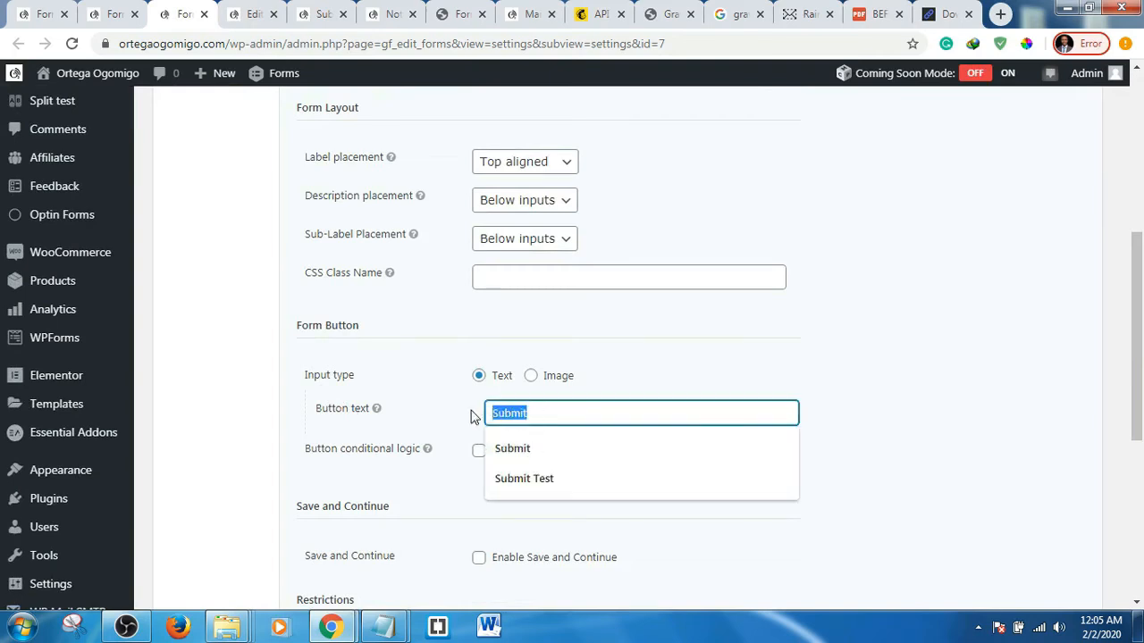
text(Subsc)
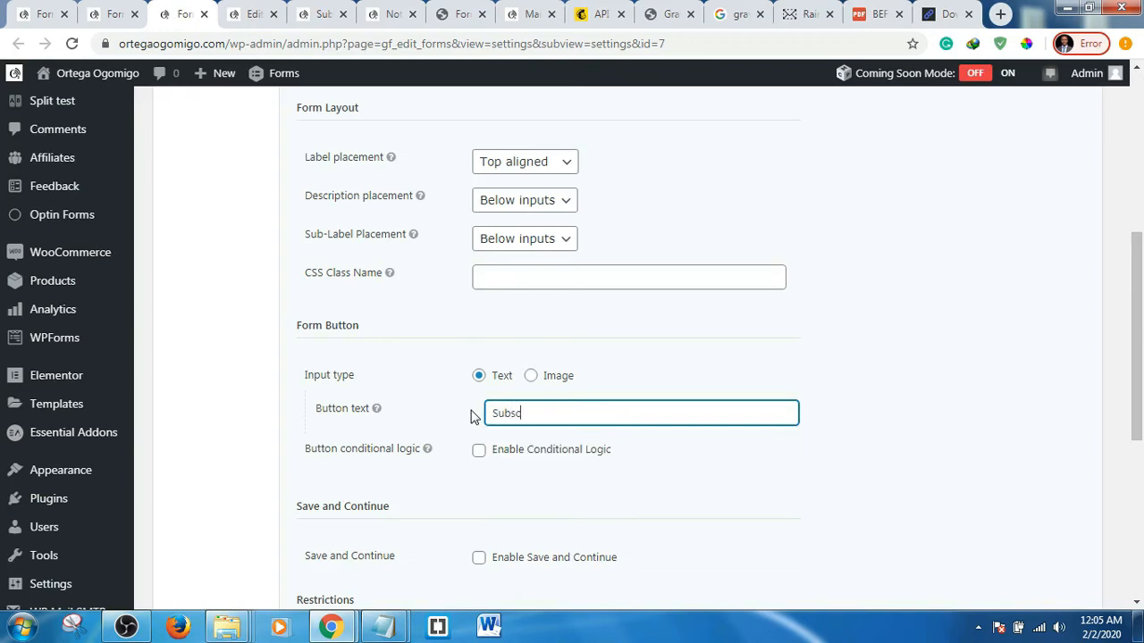
text(ribe)
- Enable the anti-spam honeypot and update the form settings
scroll(448, 435, down, 1)
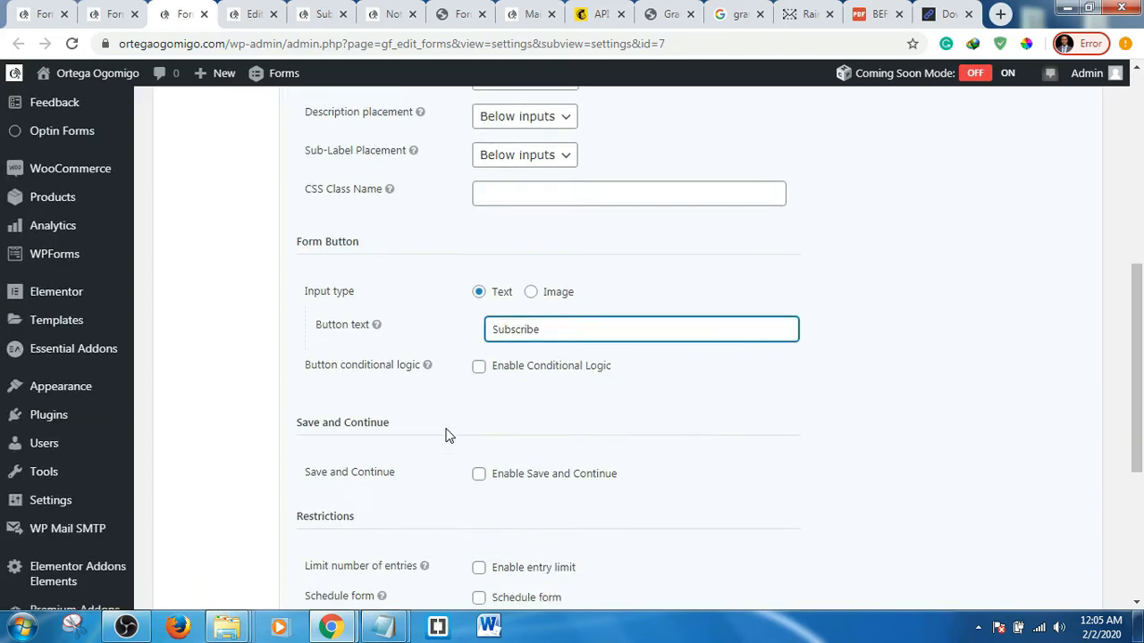
scroll(449, 435, down, 1)
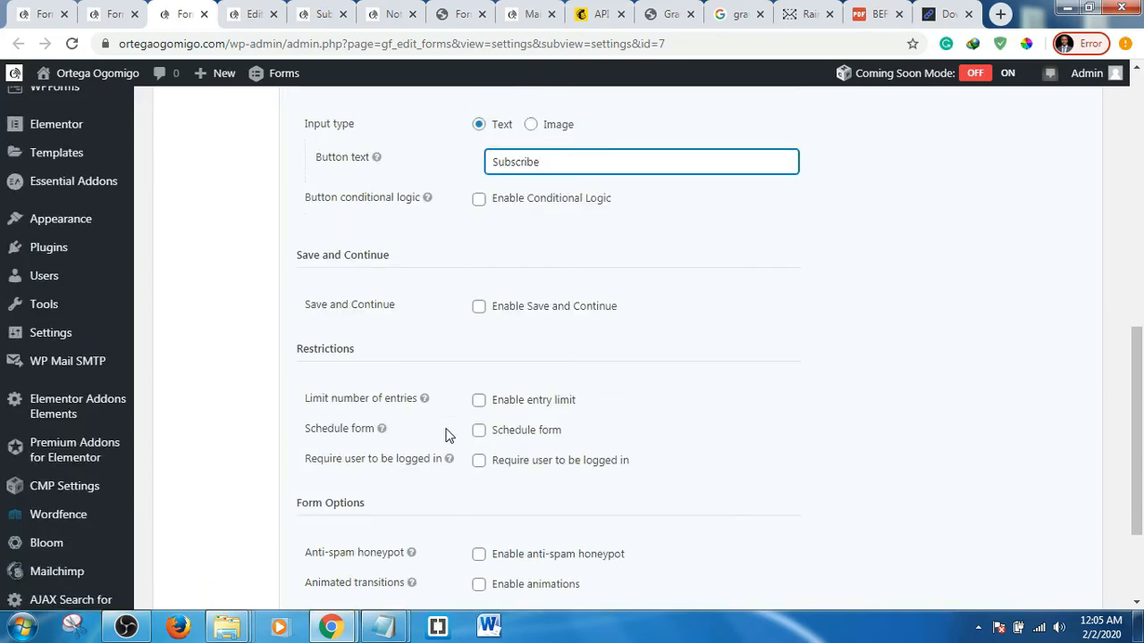
scroll(448, 435, down, 1)
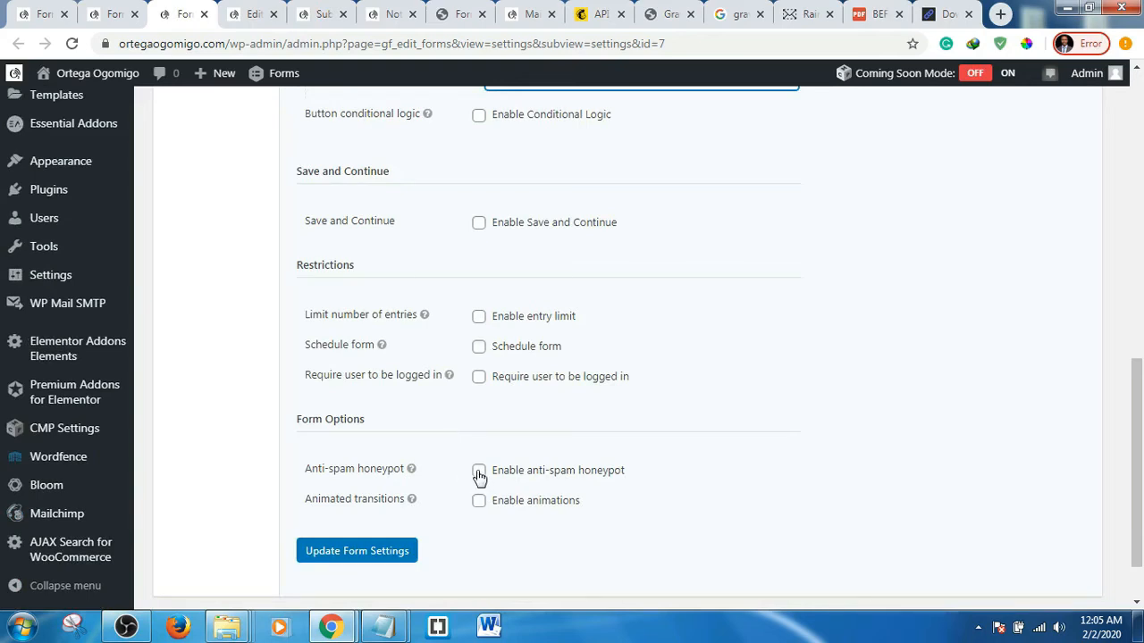
click(479, 471)
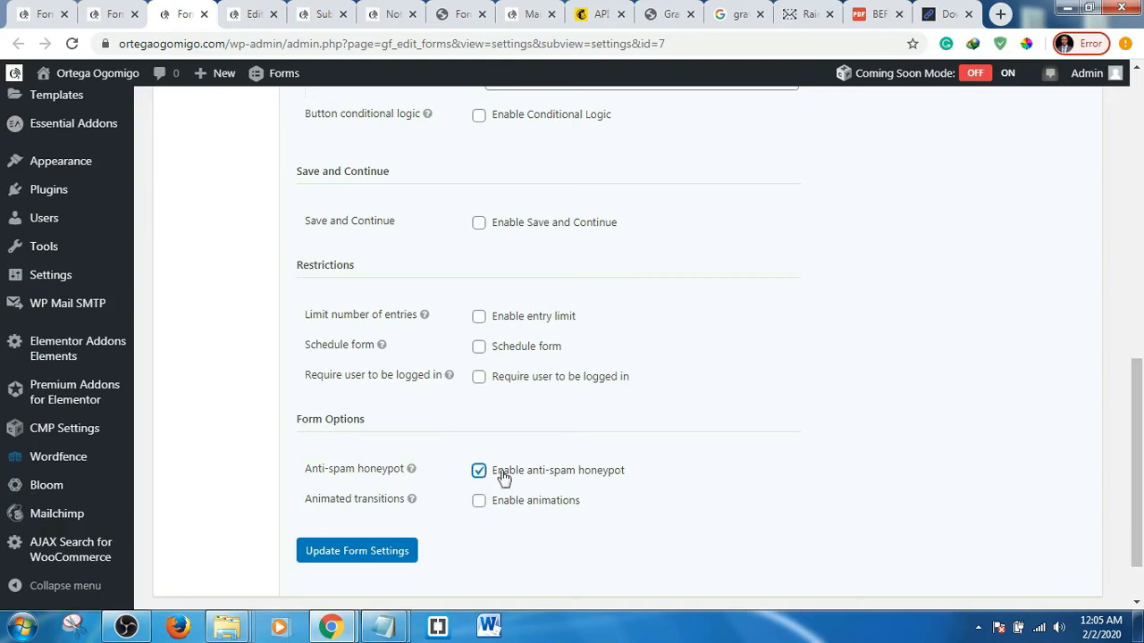
click(359, 554)
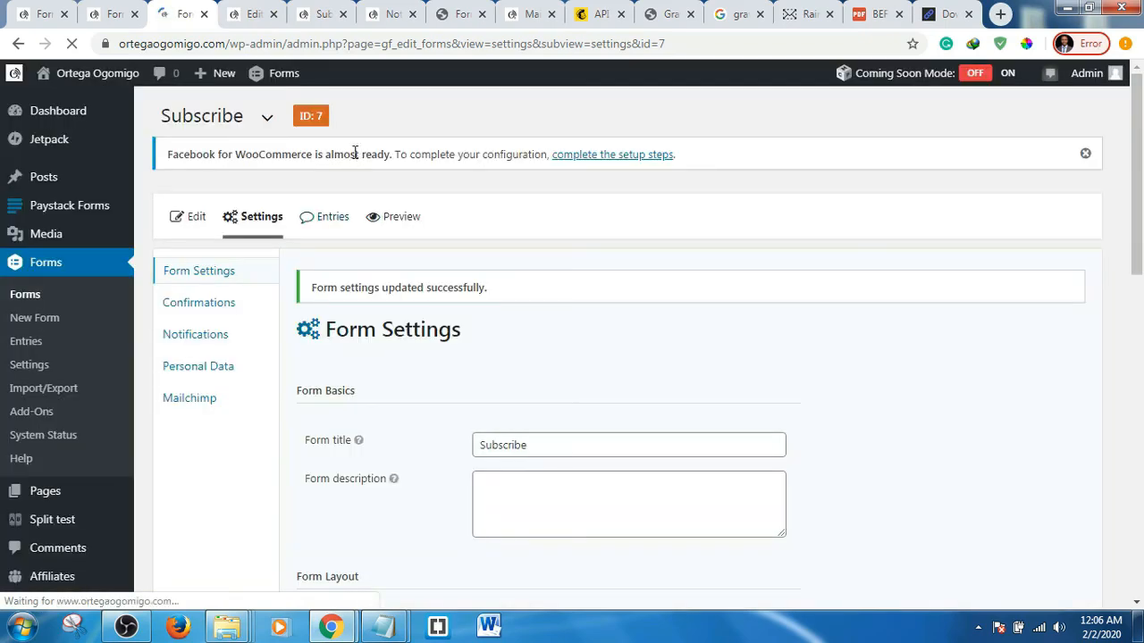
- Reload the Subscribe preview and submit a test entry with a name and saved e-mail address
click(319, 18)
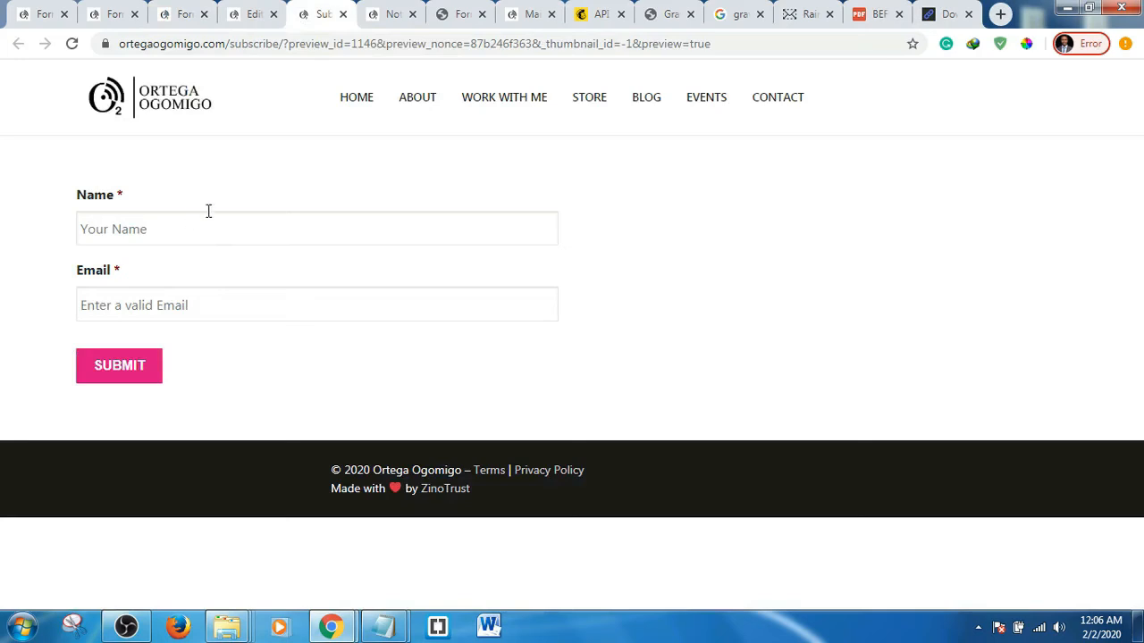
click(72, 43)
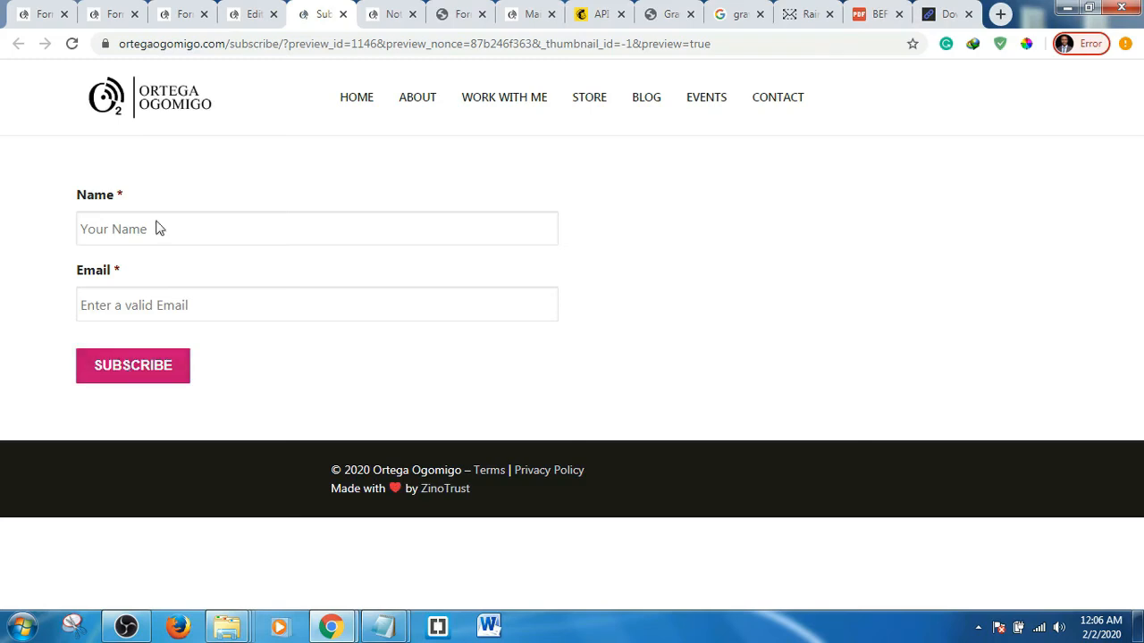
click(129, 223)
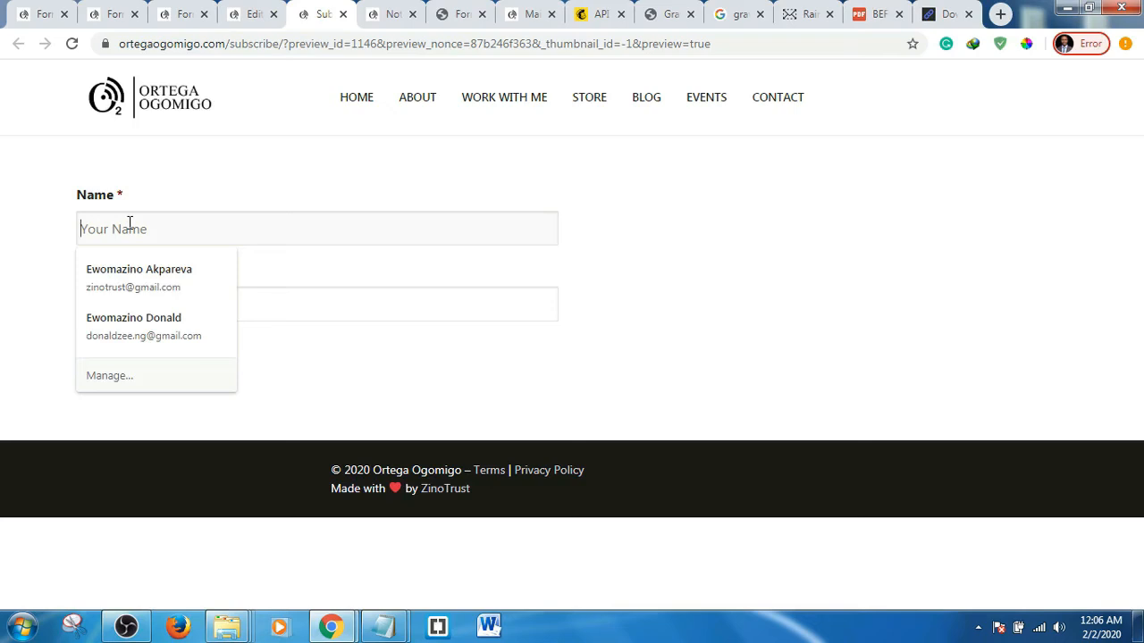
text(Akpareva)
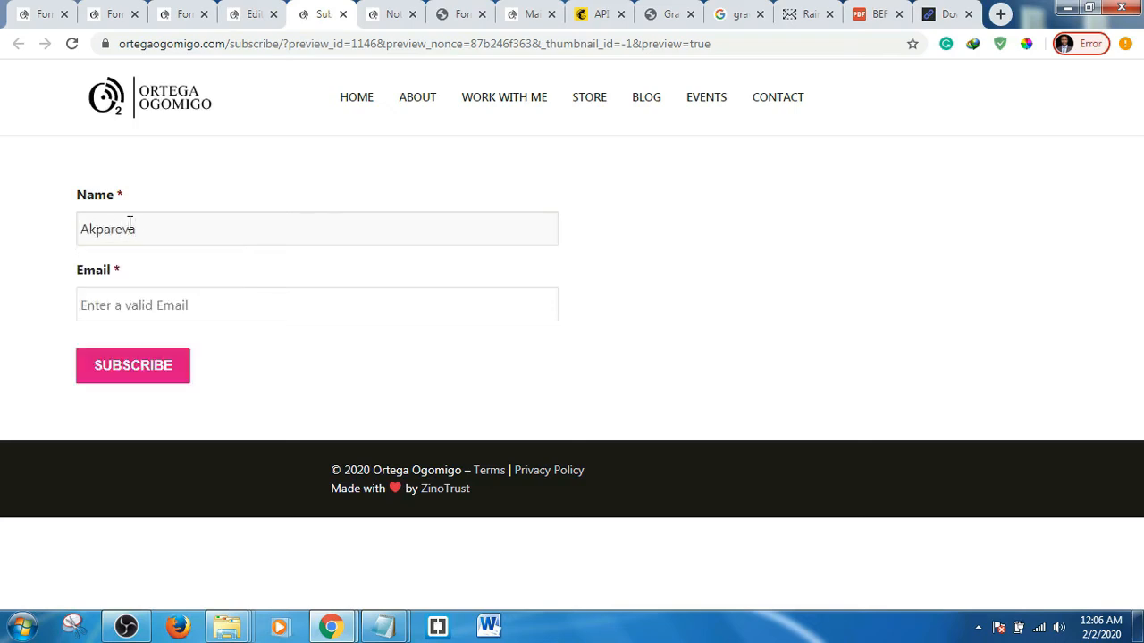
click(180, 301)
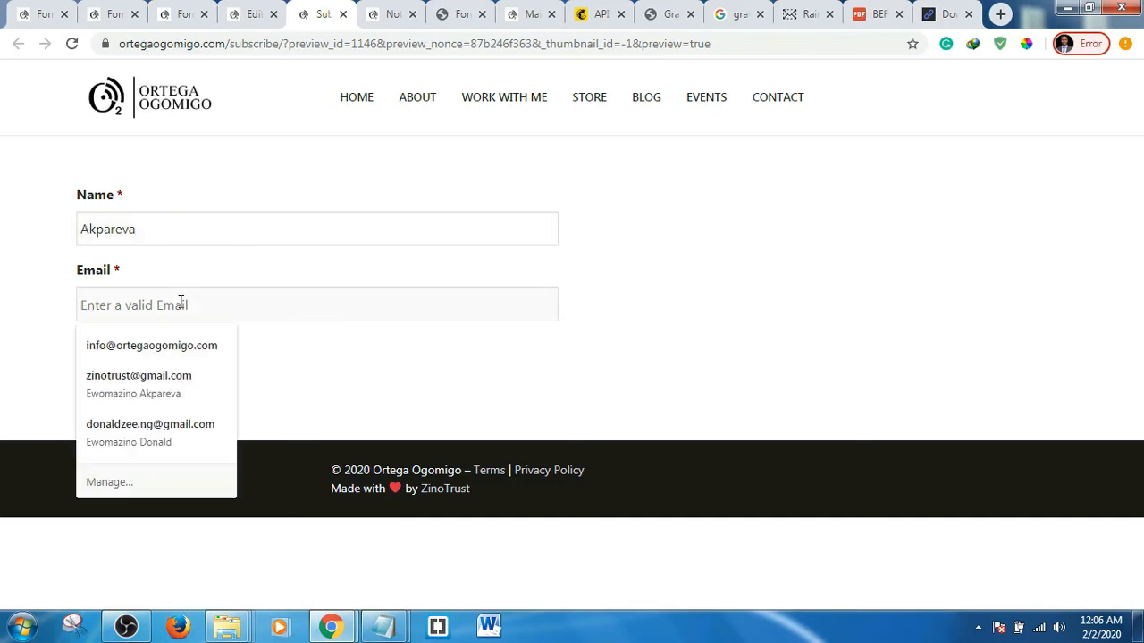
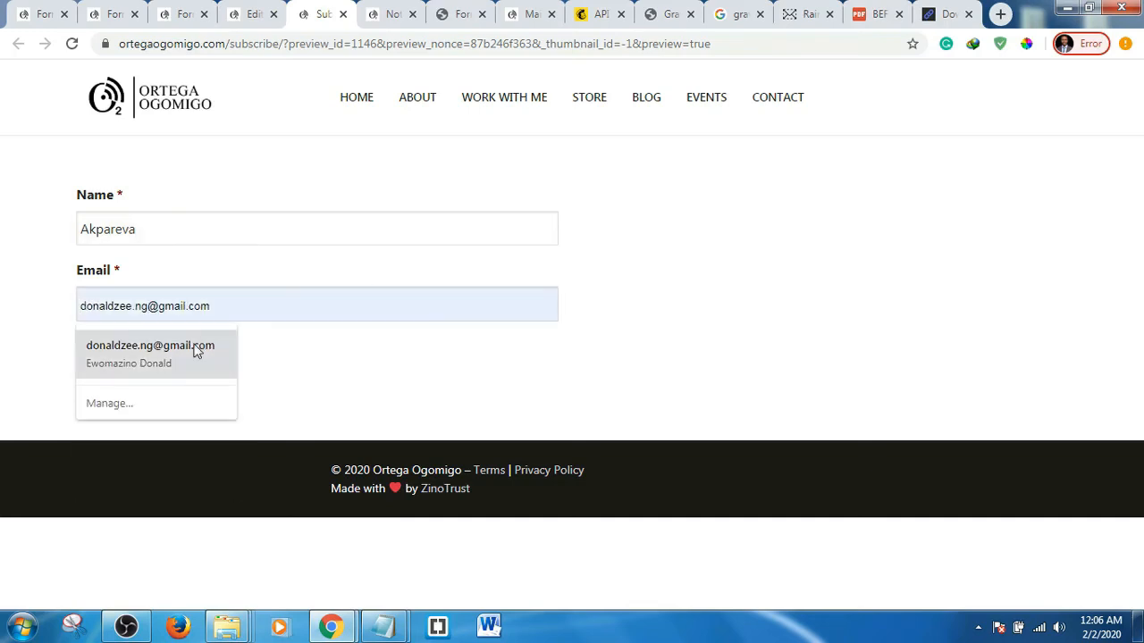
click(194, 349)
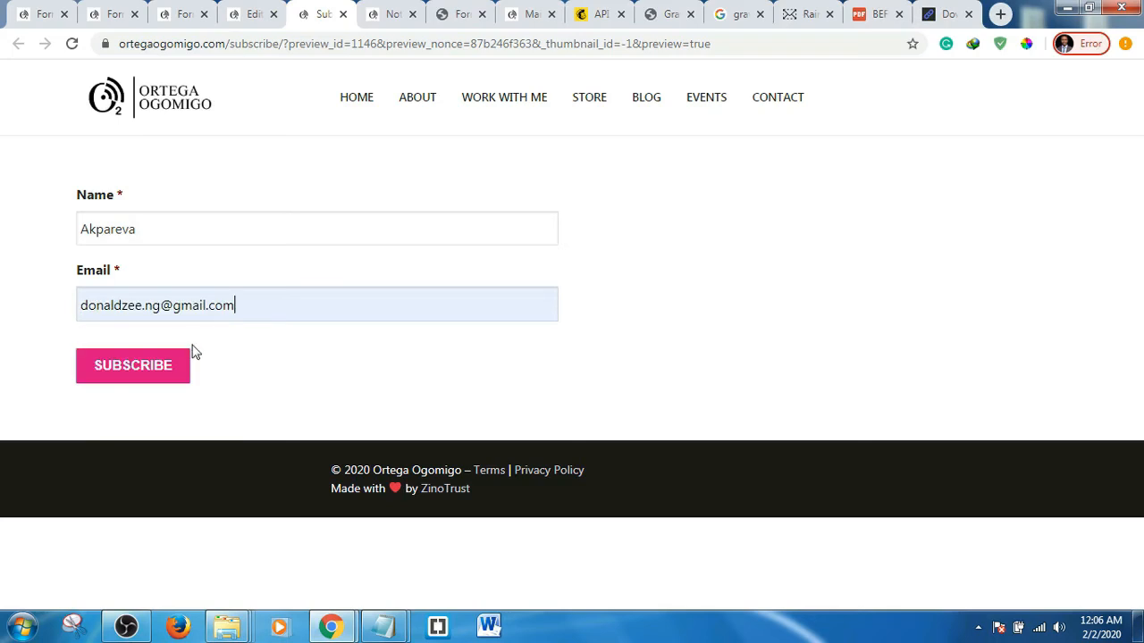
click(132, 369)
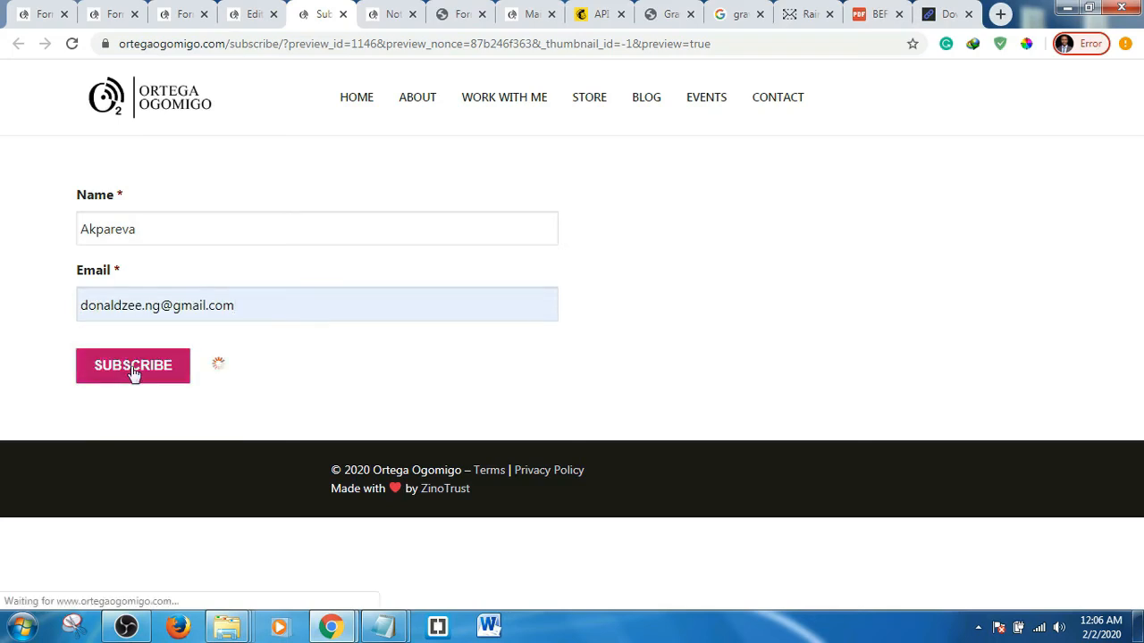
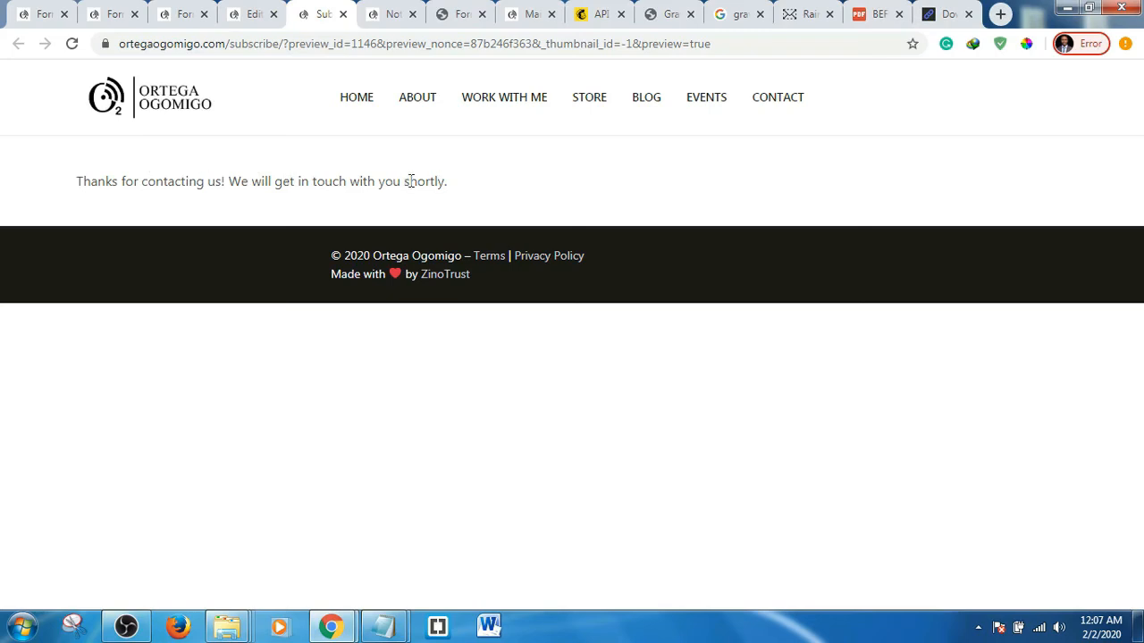
- Open the Subscribe form's Default Confirmation, still reading 'Thanks for contacting us!', for editing
click(113, 10)
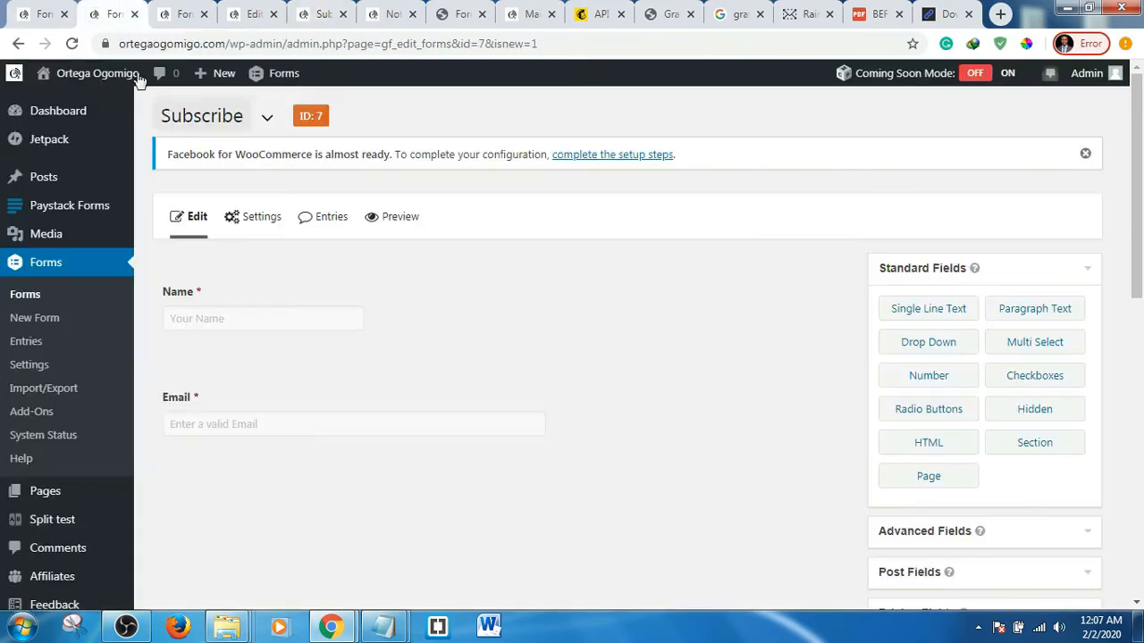
mouse_move(234, 220)
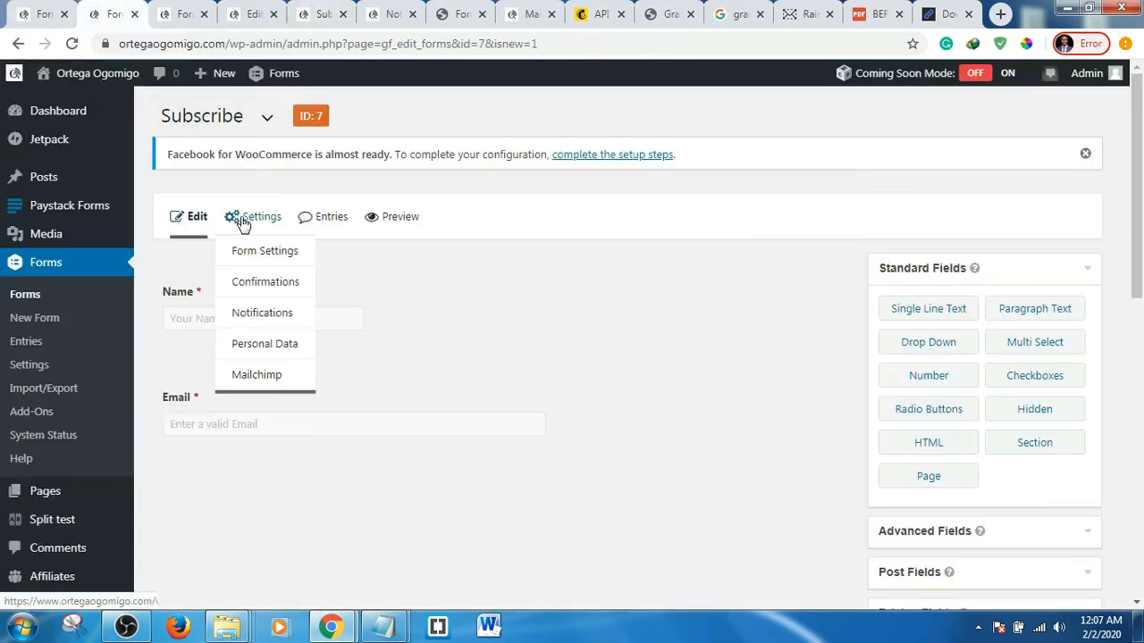
click(266, 283)
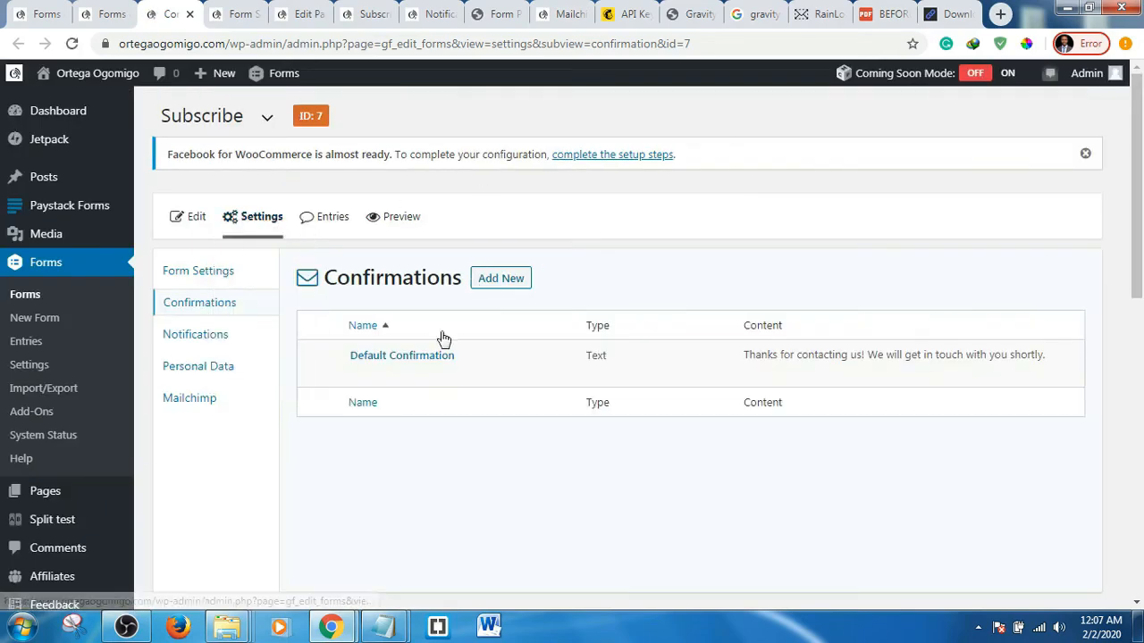
mouse_move(416, 364)
click(360, 377)
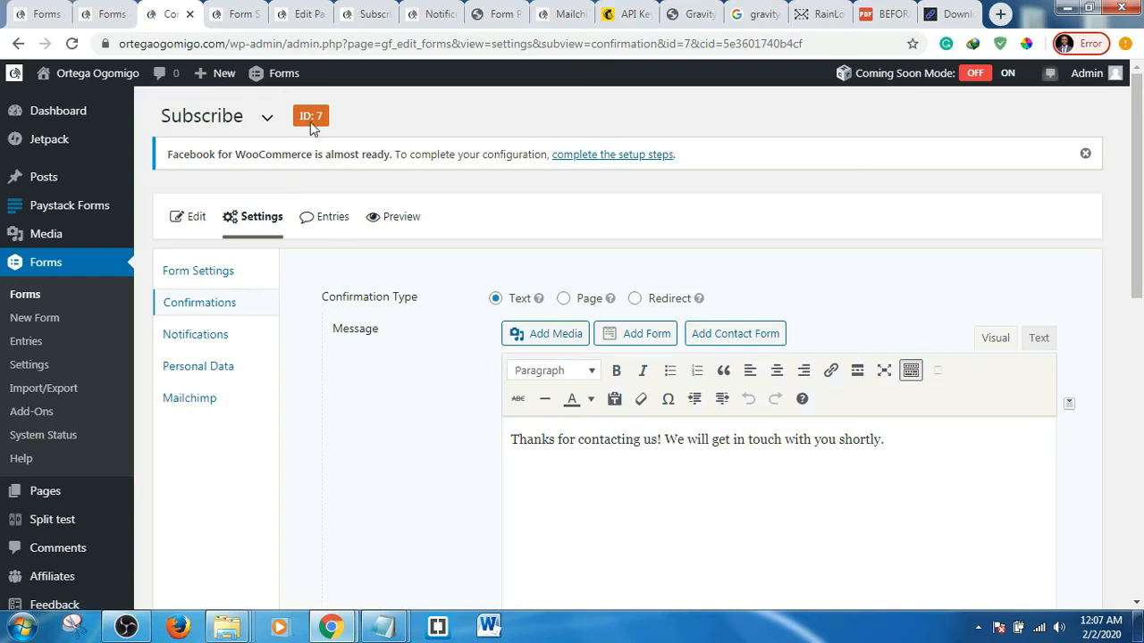
click(366, 13)
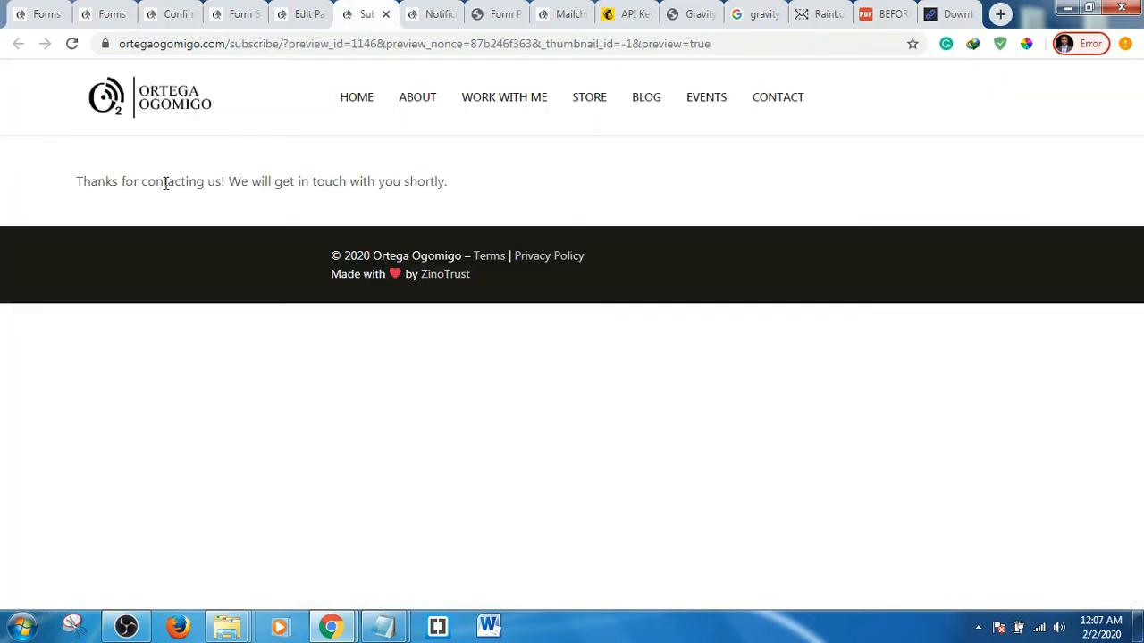
click(112, 12)
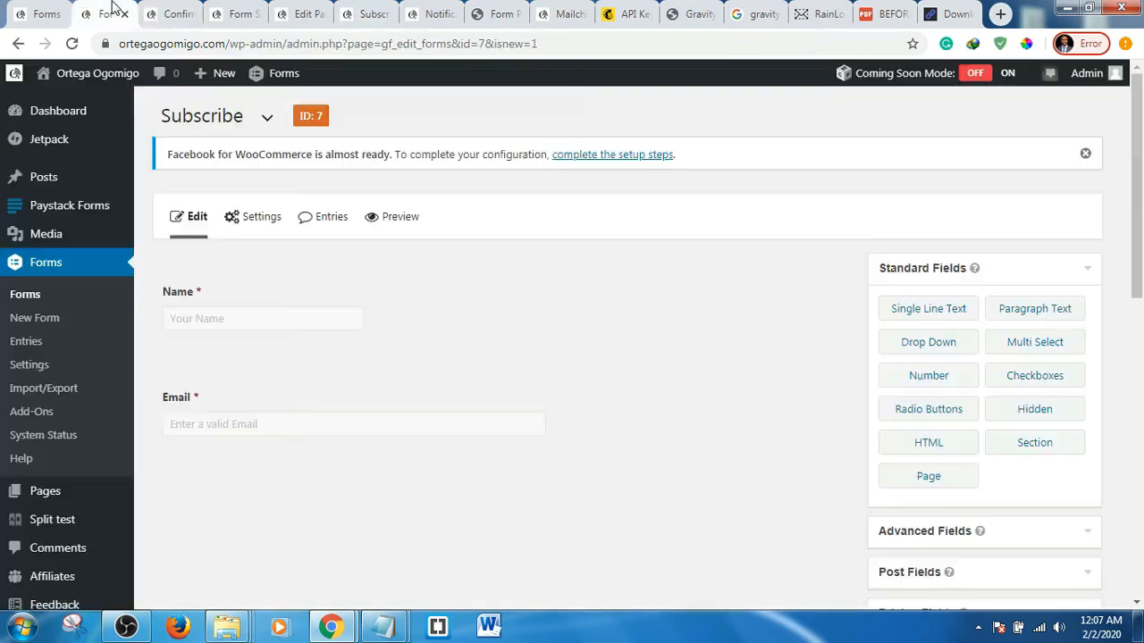
click(178, 13)
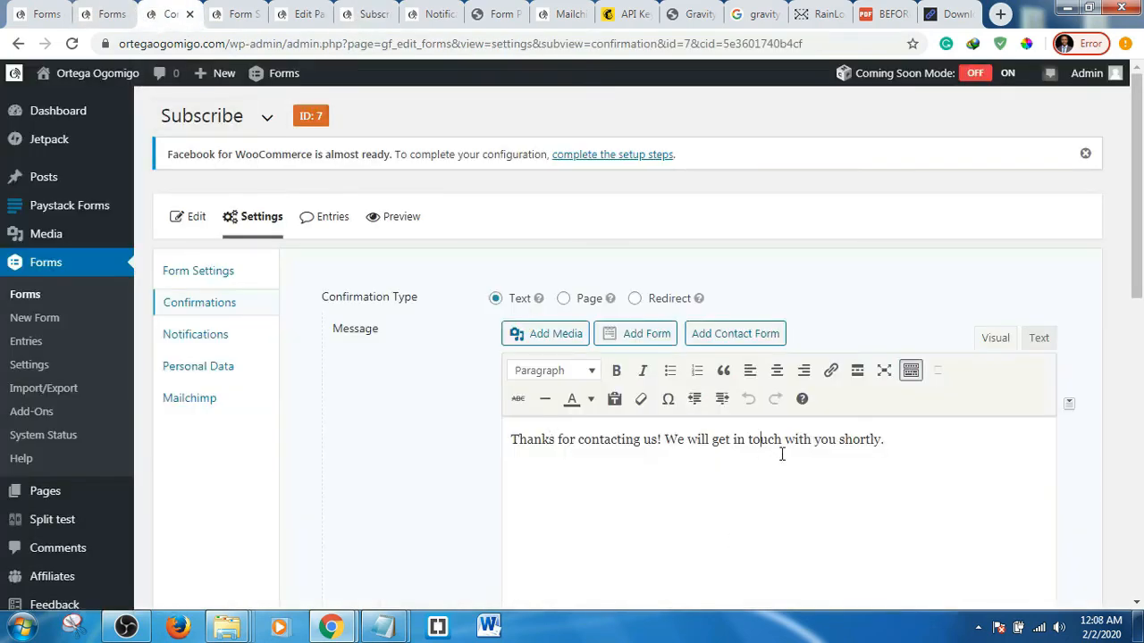
- Replace the confirmation message with 'Thank you for subscribing. Please check your email to confirm your subscription.' and save
key(ctrl+a)
text(Thank)
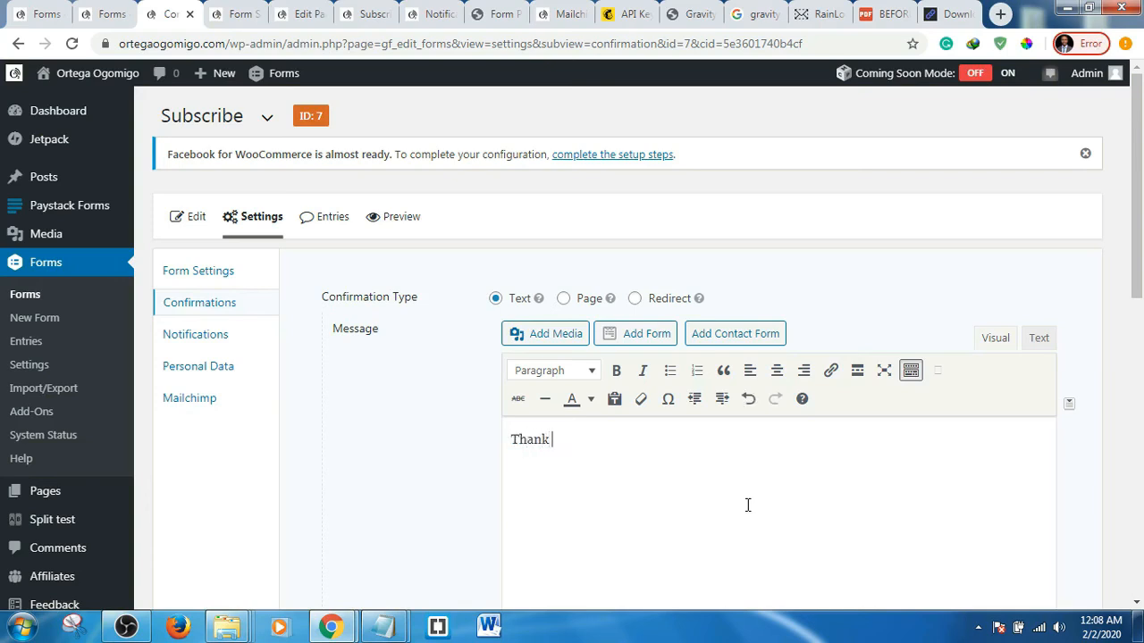
text(you for subscri)
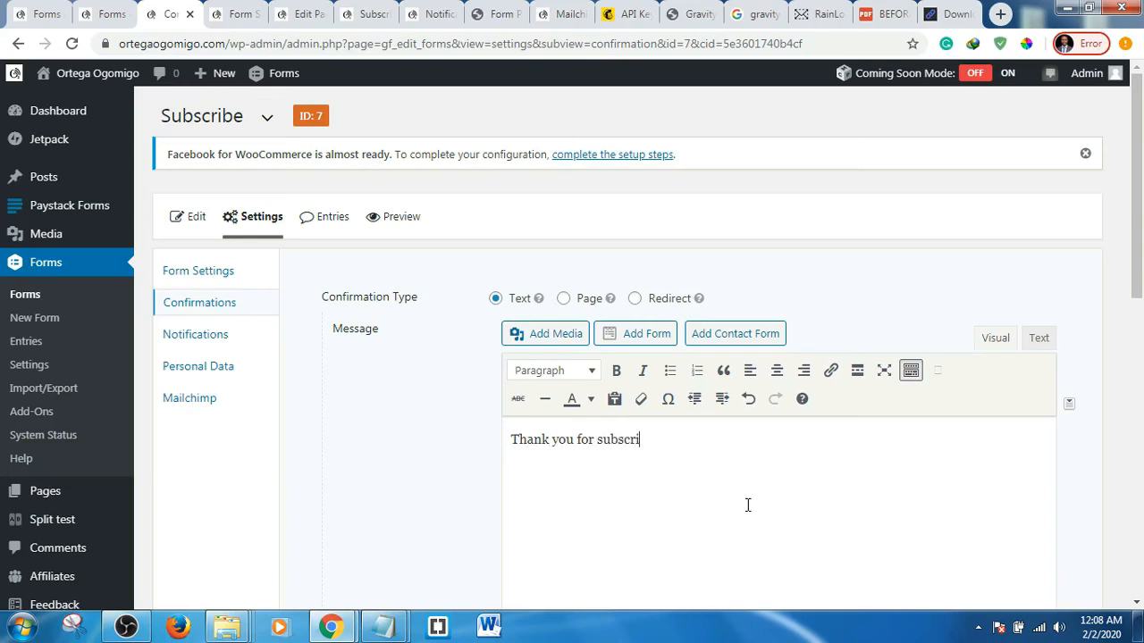
text(bij)
text(ng)
text(. P)
text(leas)
text(e che)
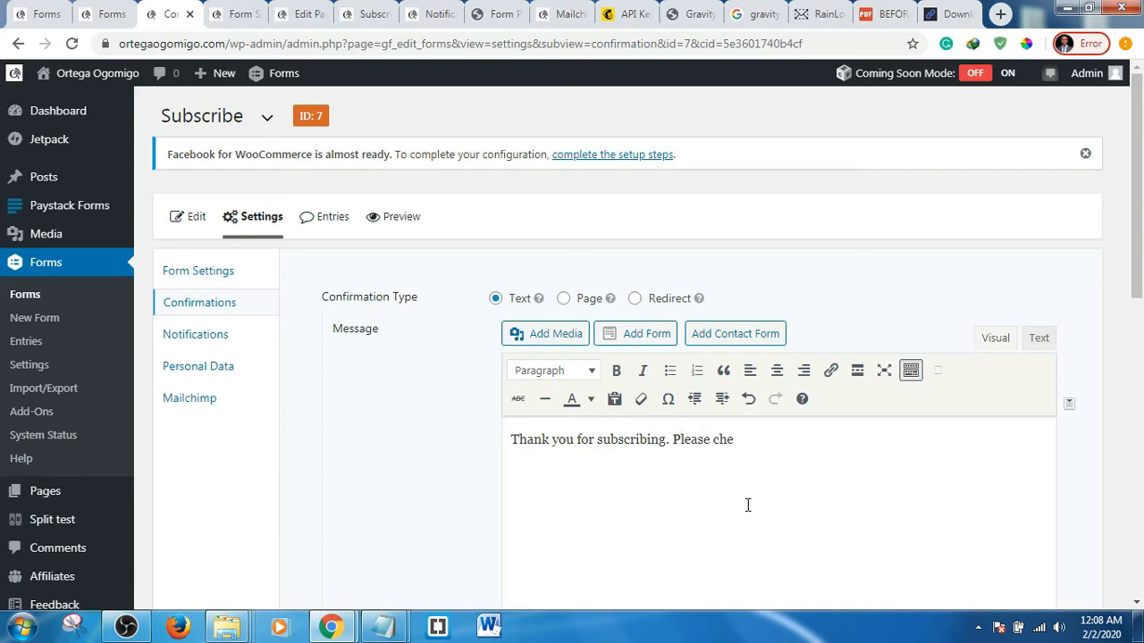
text(ck your email for)
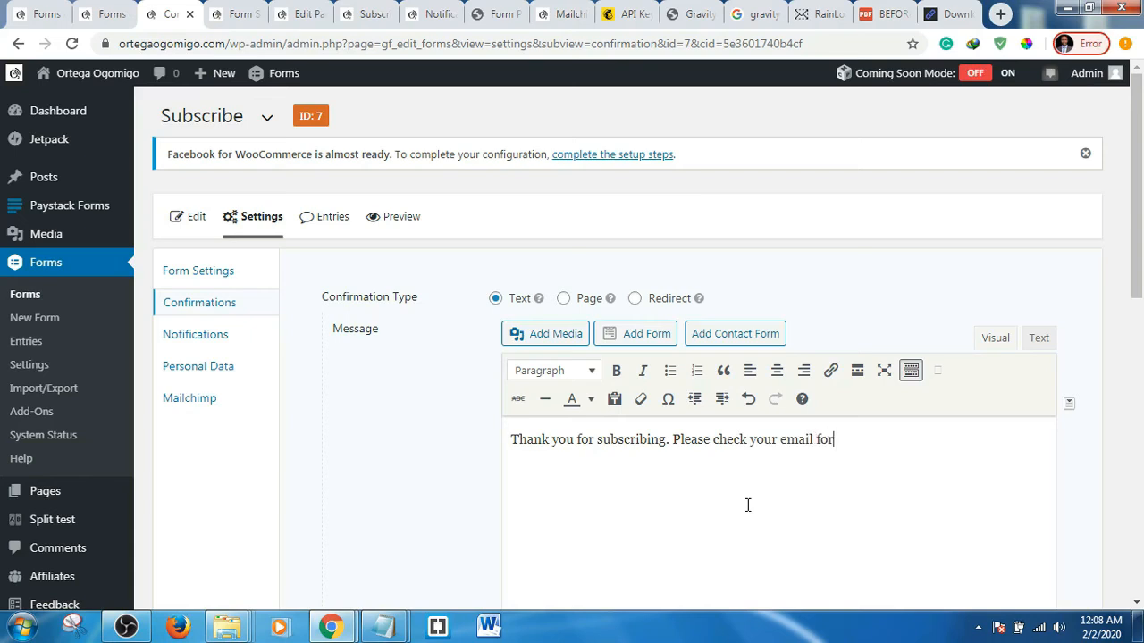
key(BackSpace)
key(BackSpace)
key(BackSpace)
text(to confirm you)
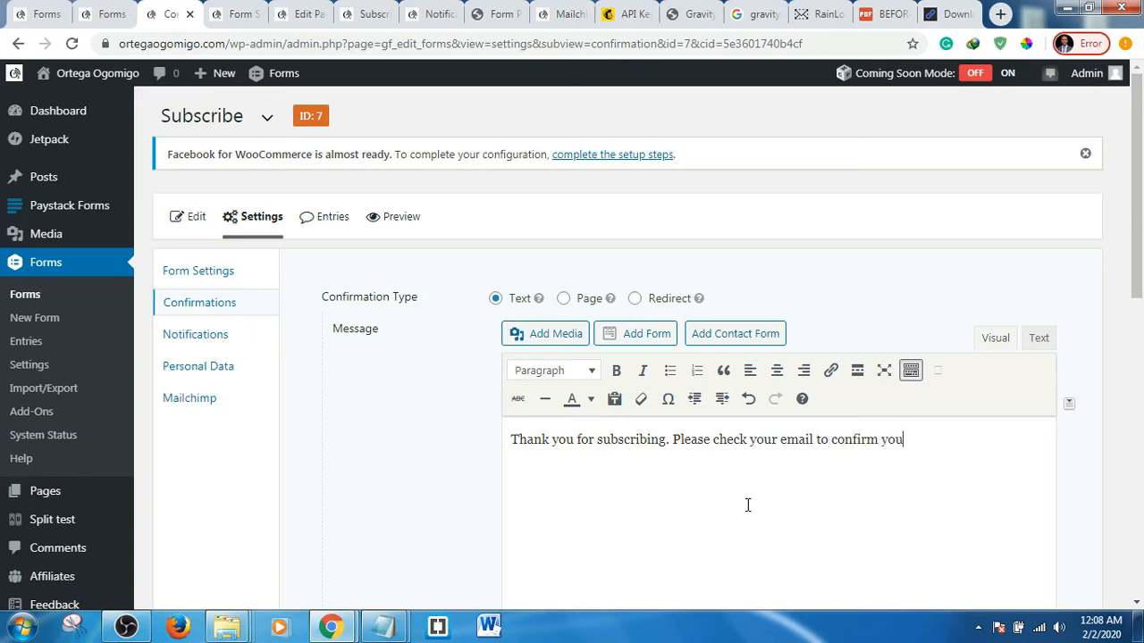
text(r subscription)
text(.)
scroll(924, 439, down, 2)
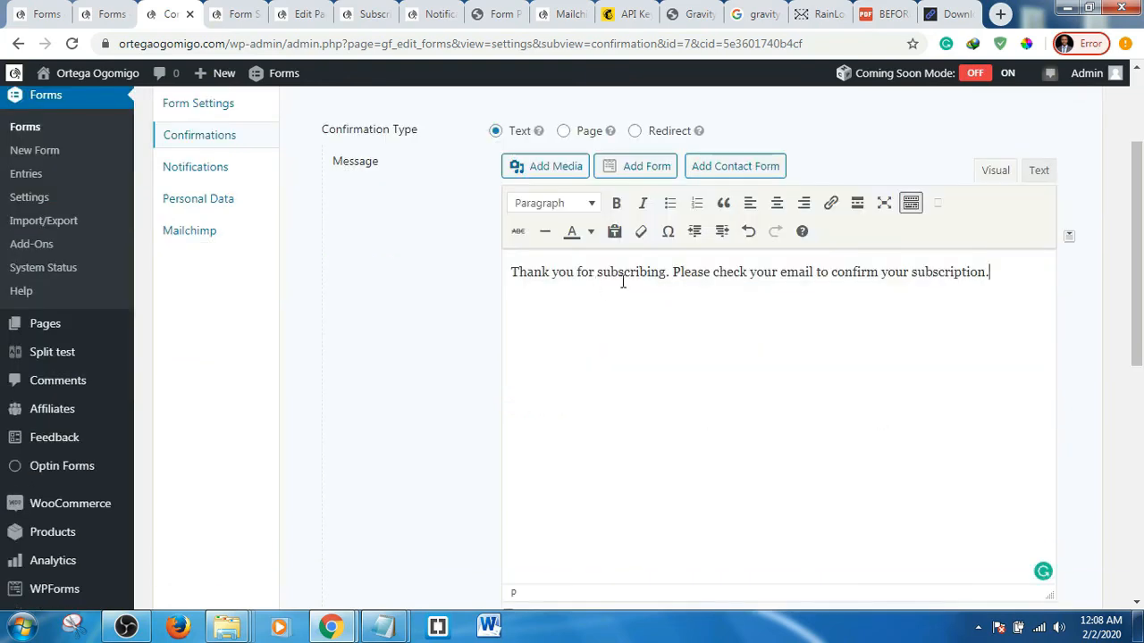
scroll(494, 422, down, 3)
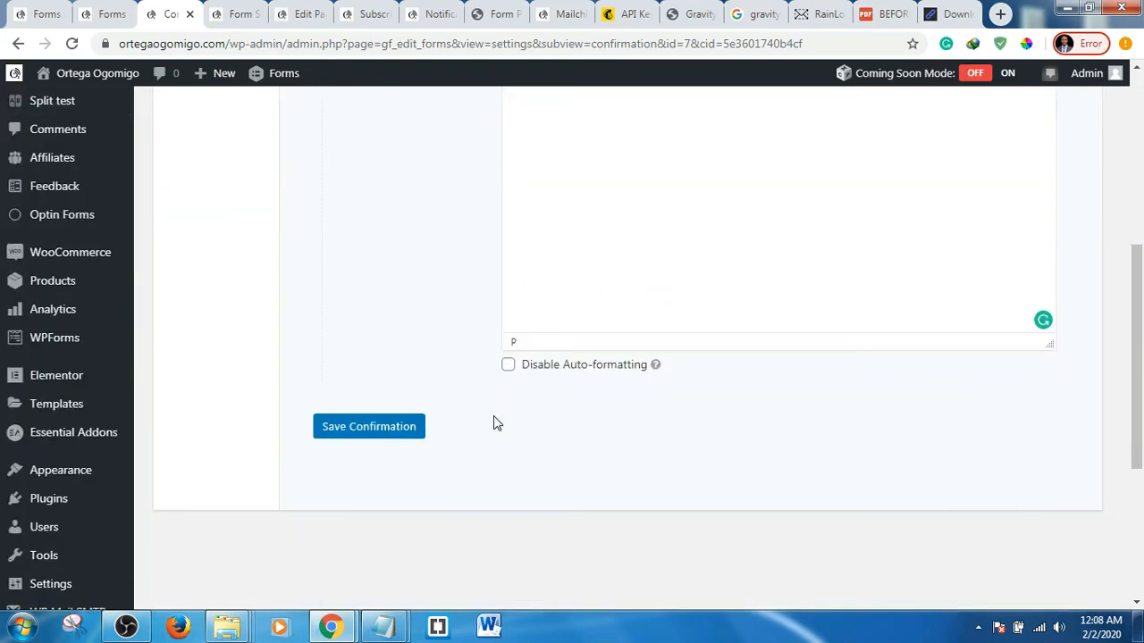
click(363, 428)
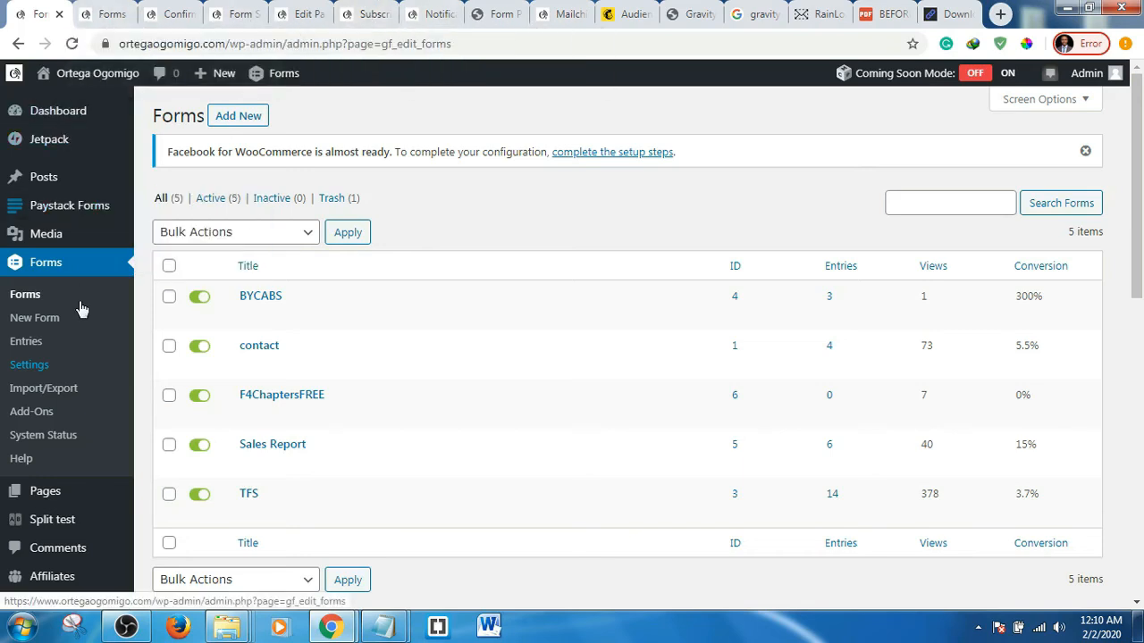
- Open the live Subscribe page from the page editor's permalink
click(116, 11)
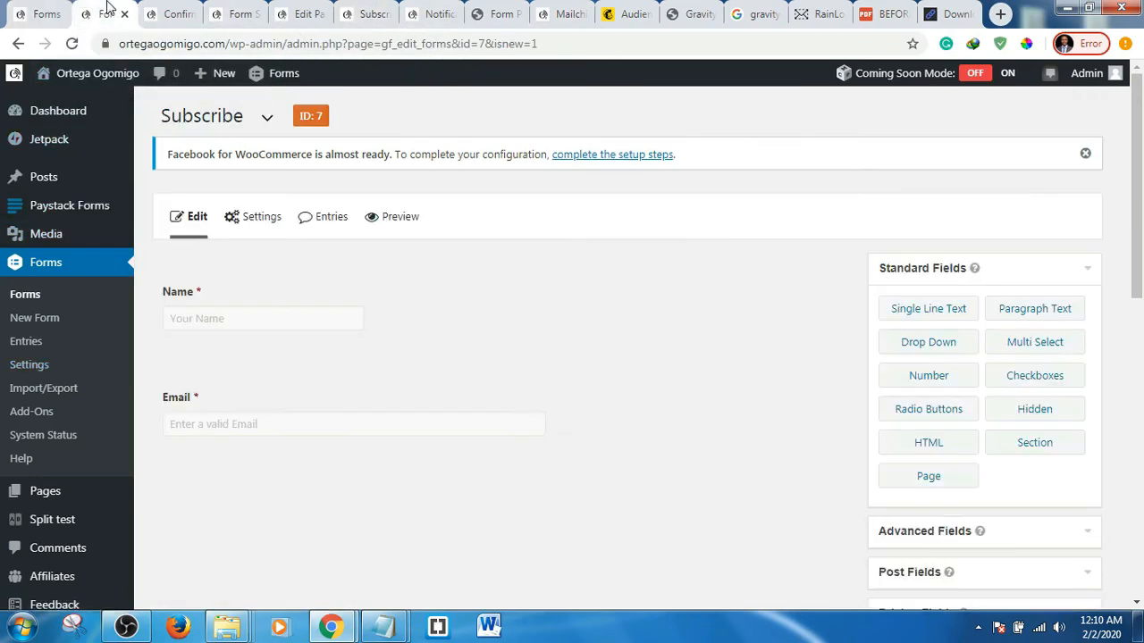
click(173, 11)
click(237, 10)
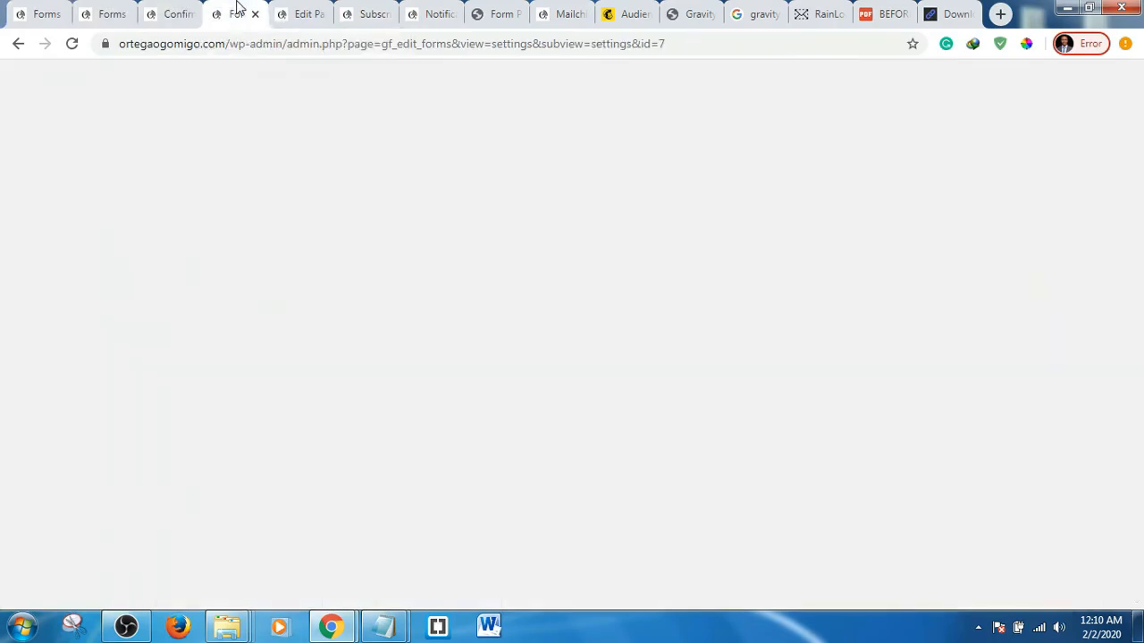
click(301, 13)
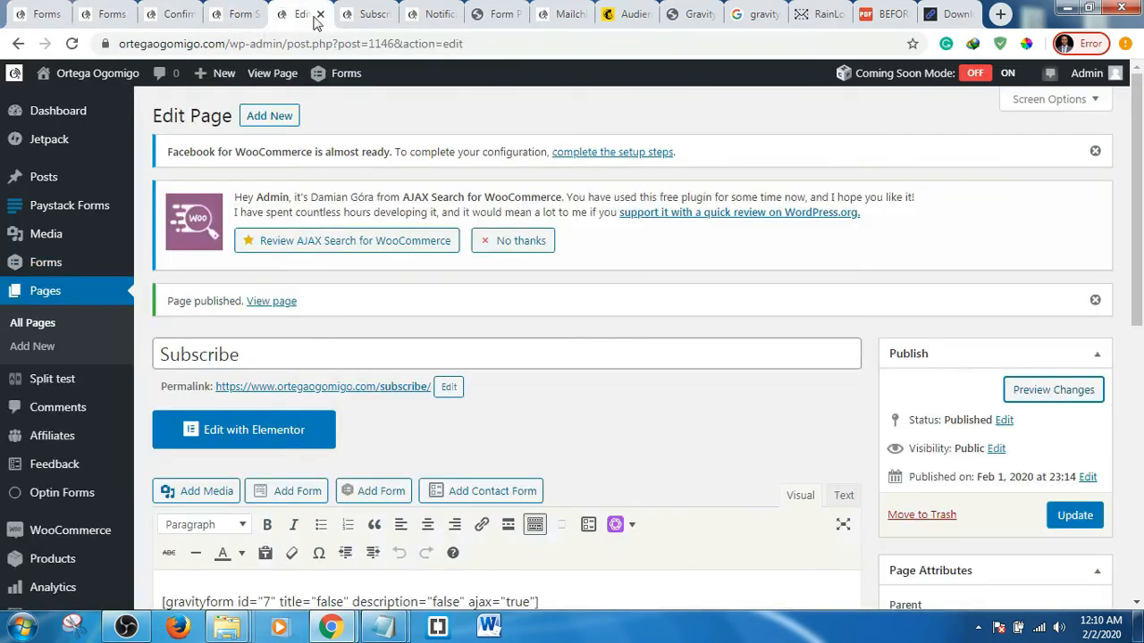
ctrl+click(398, 396)
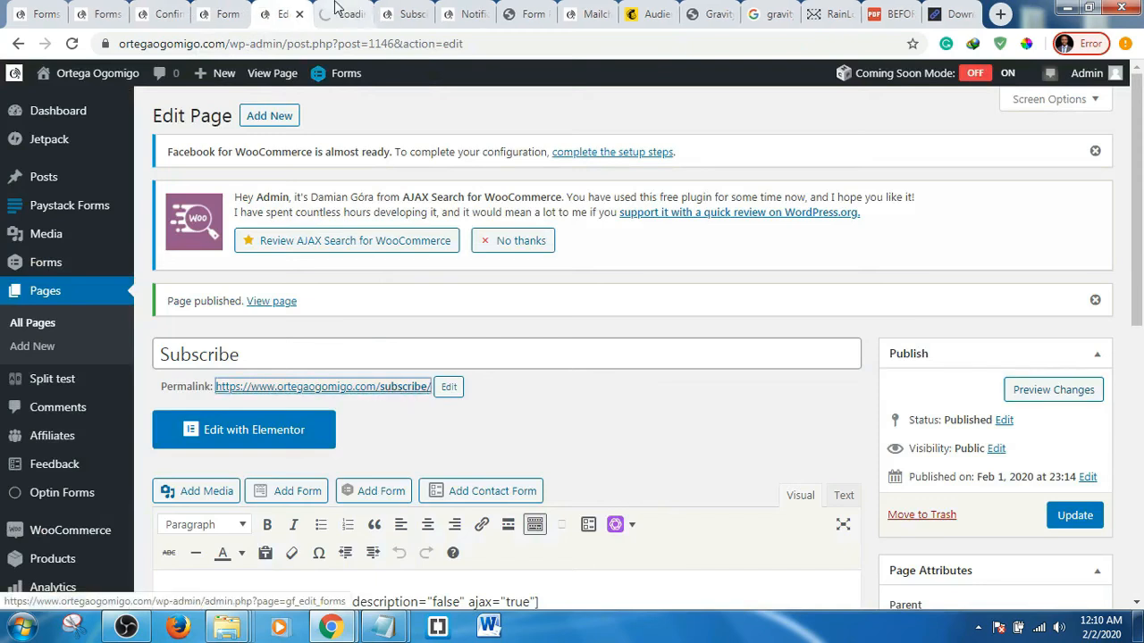
click(327, 8)
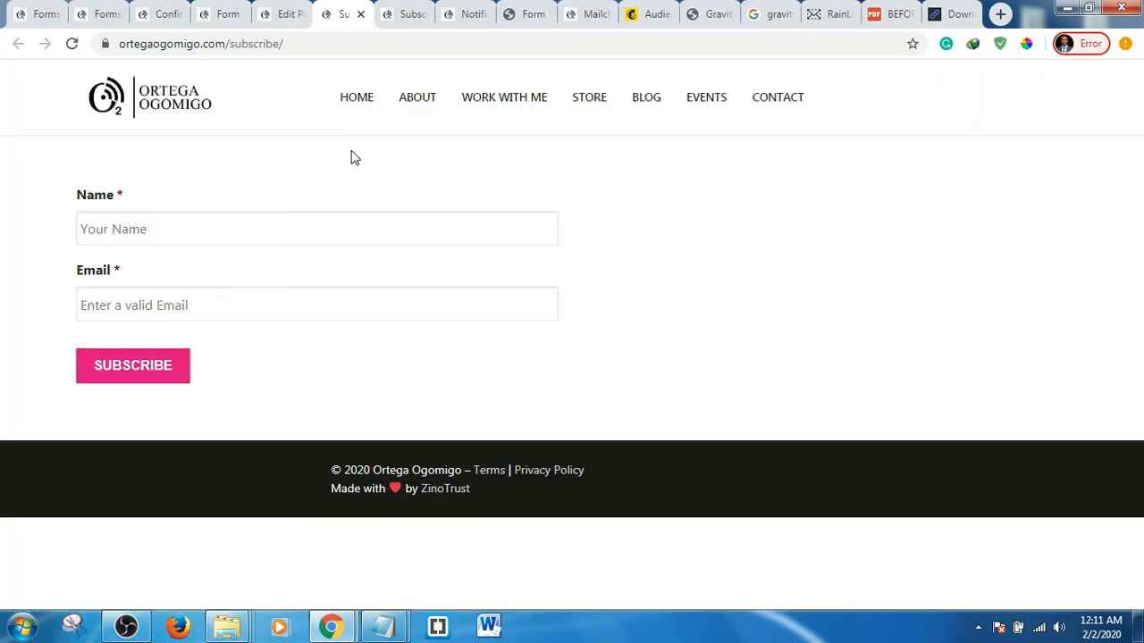
- Fill the form with a test name and email address and submit it
click(235, 231)
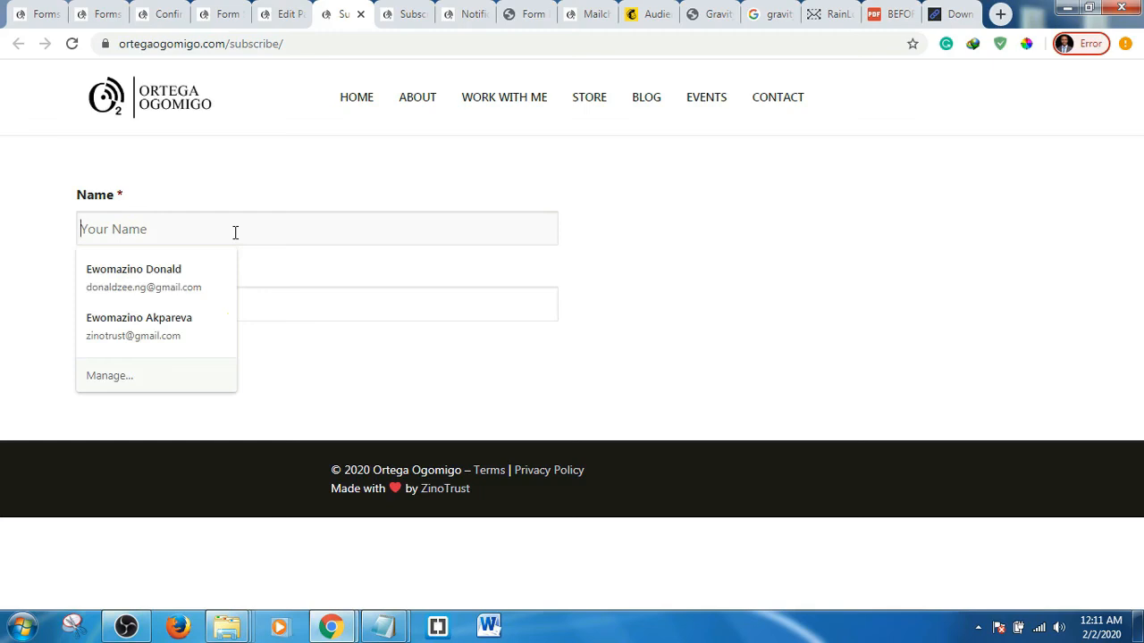
text(Donald)
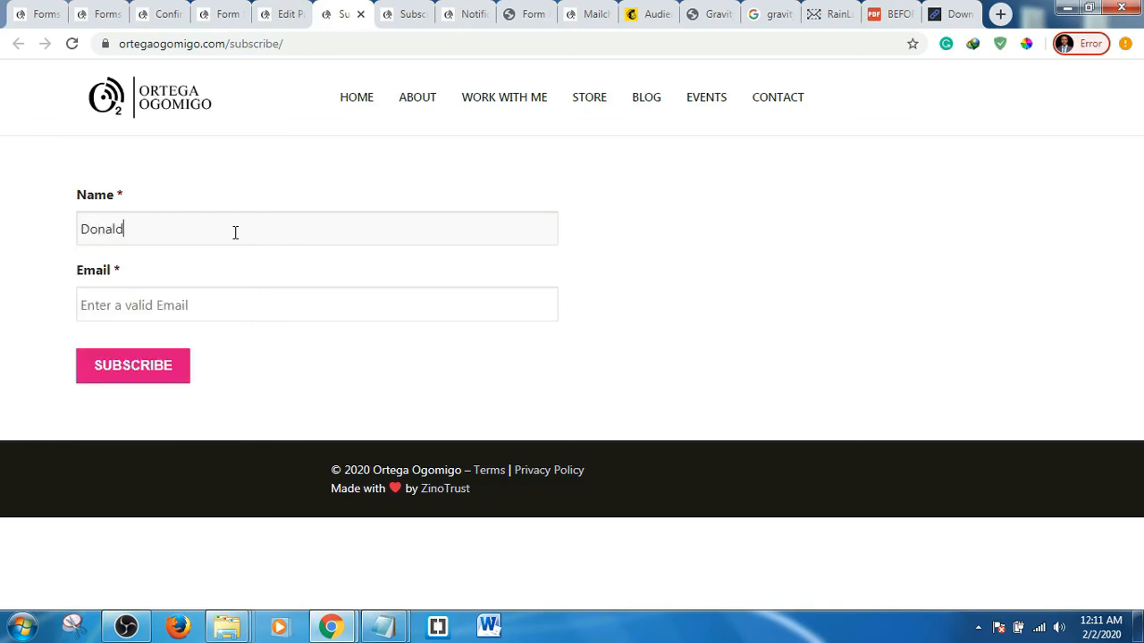
click(270, 294)
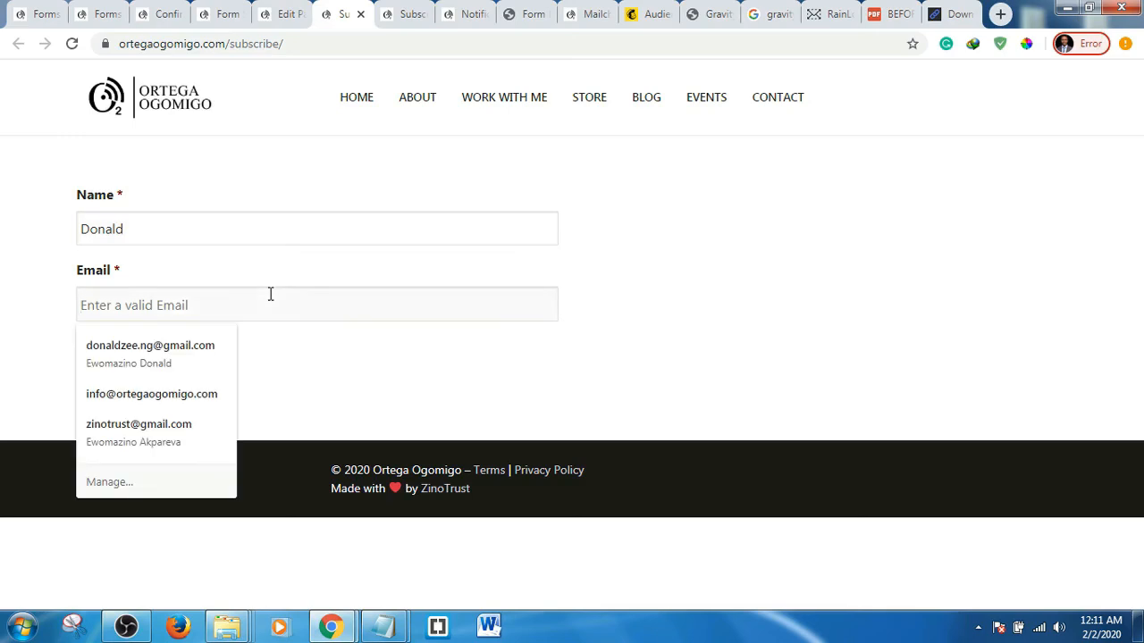
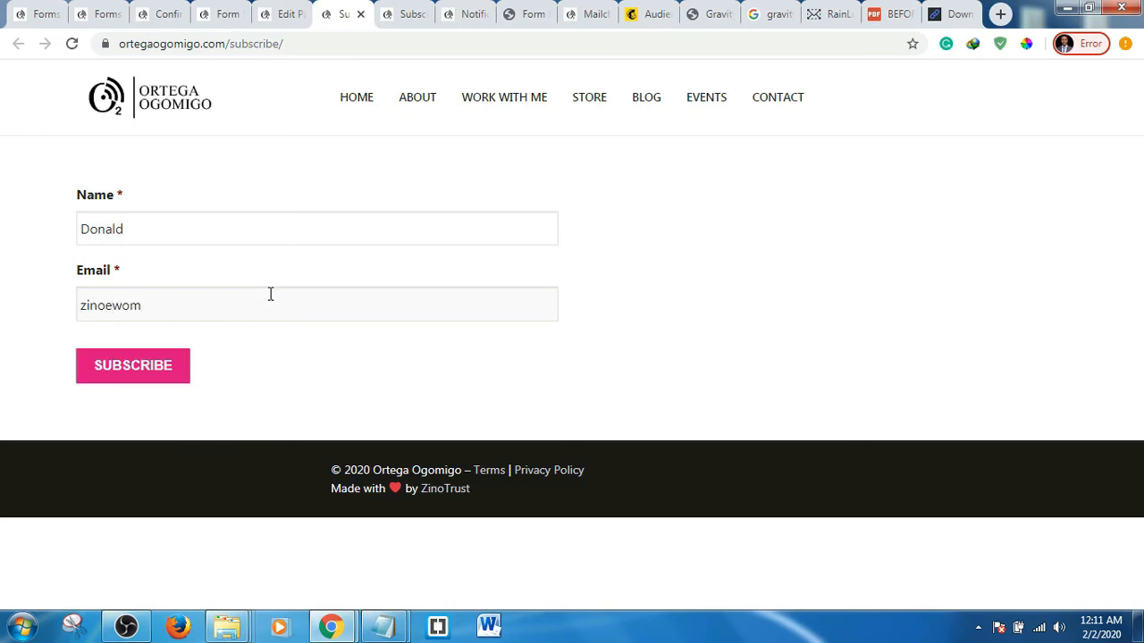
click(140, 374)
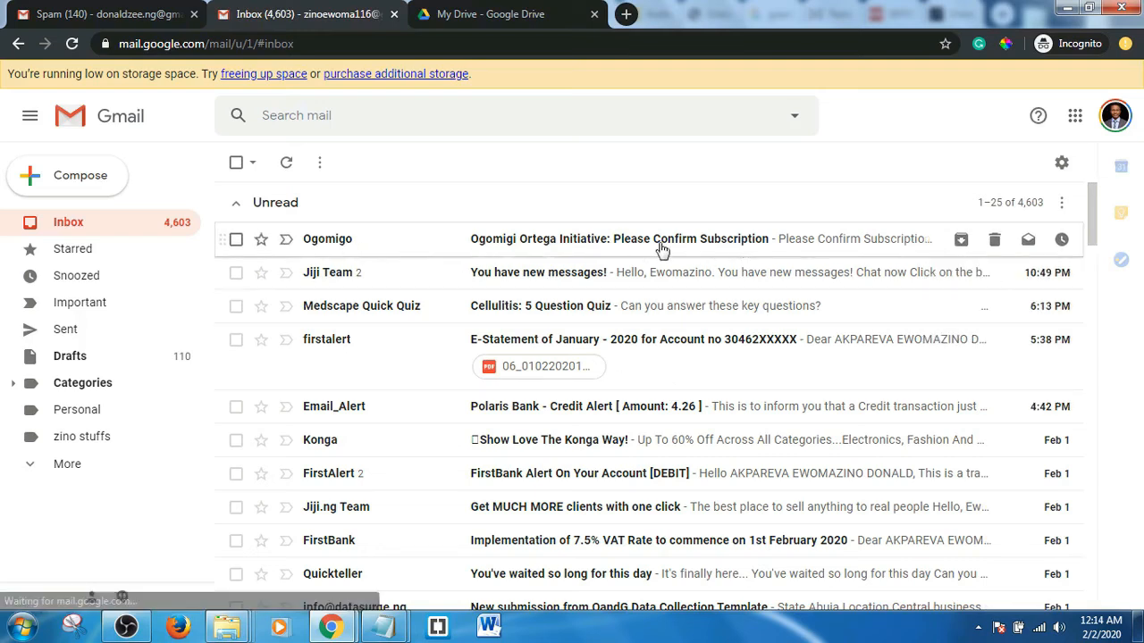
- Open the 'Please Confirm Subscription' email in Gmail and scroll to its confirm button
click(614, 247)
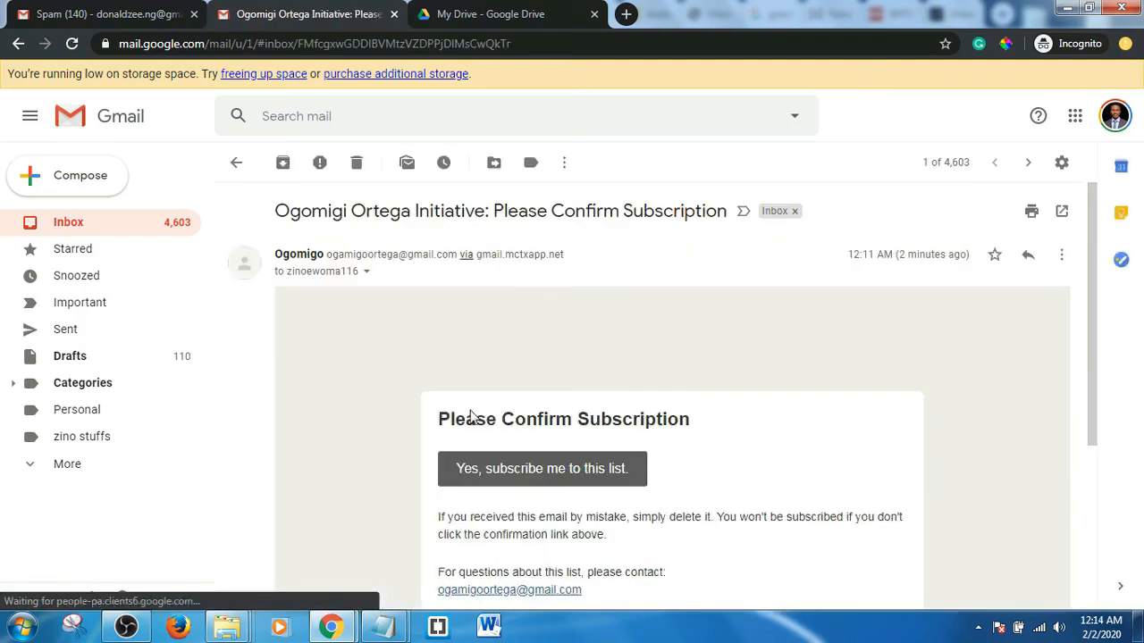
scroll(397, 397, down, 2)
scroll(397, 398, down, 1)
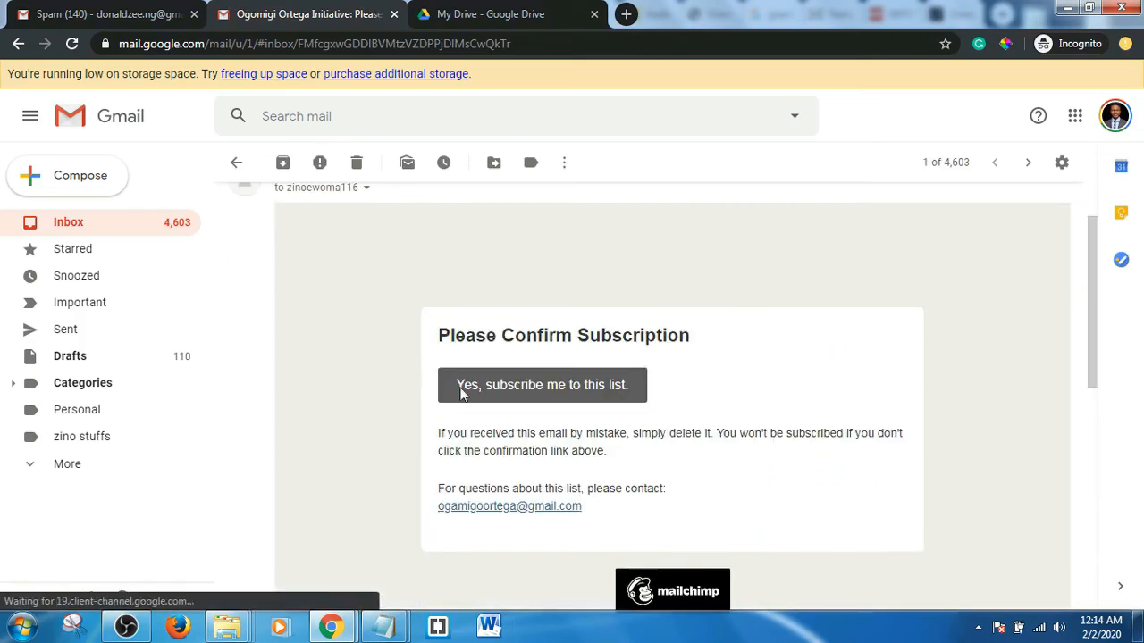
- Confirm the subscription, pass the reCAPTCHA check, and review the sales copy download page
click(539, 387)
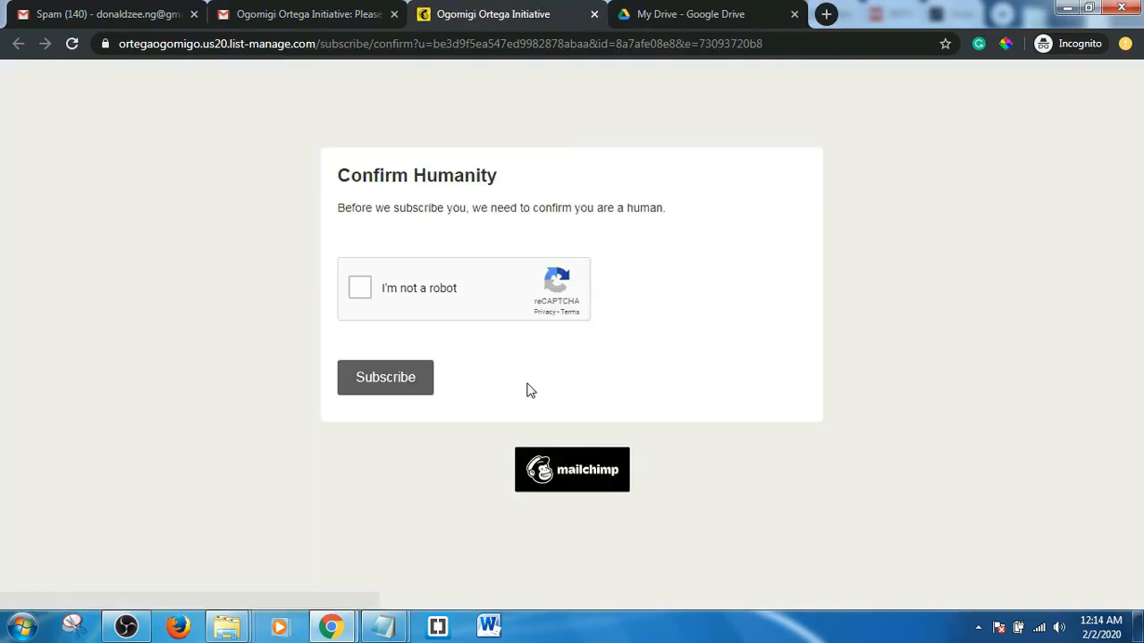
click(359, 290)
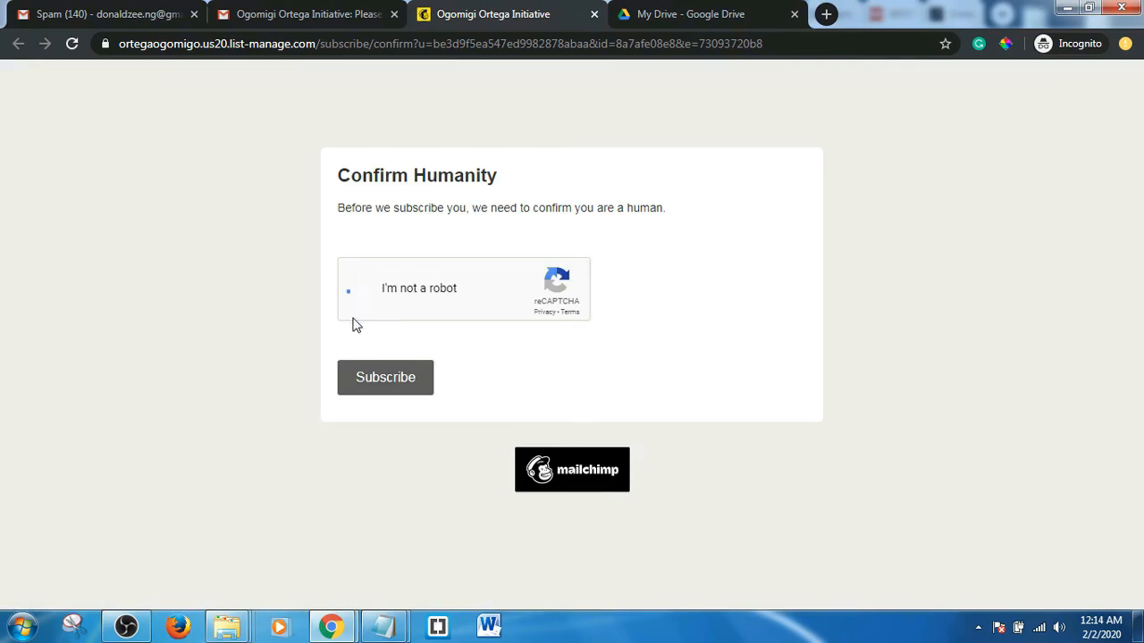
click(385, 386)
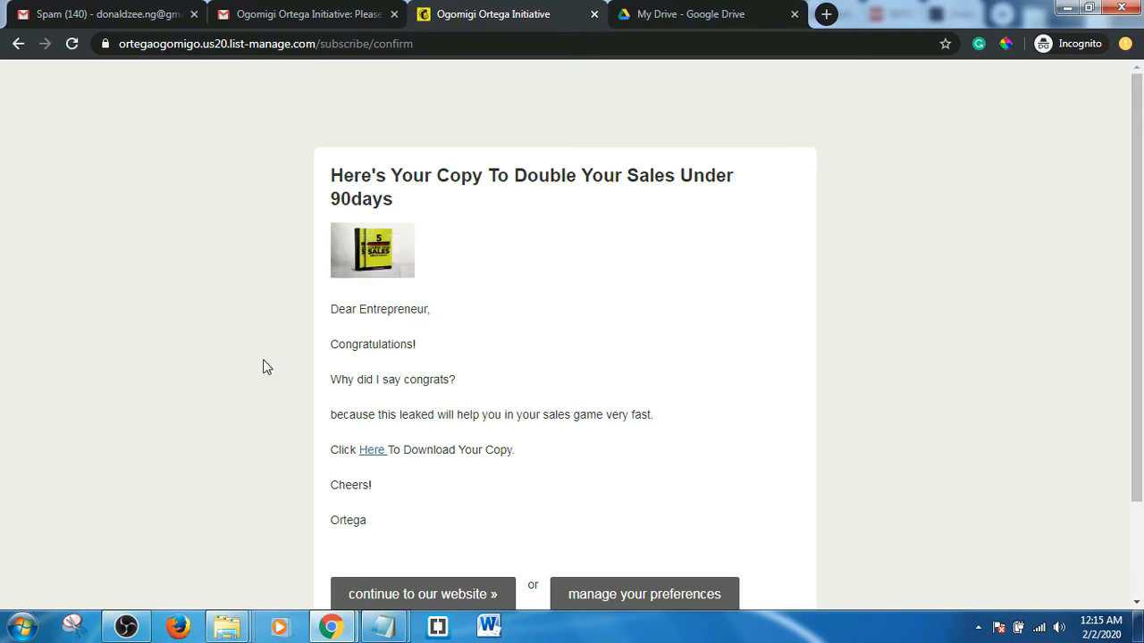
scroll(252, 331, down, 1)
scroll(252, 331, down, 3)
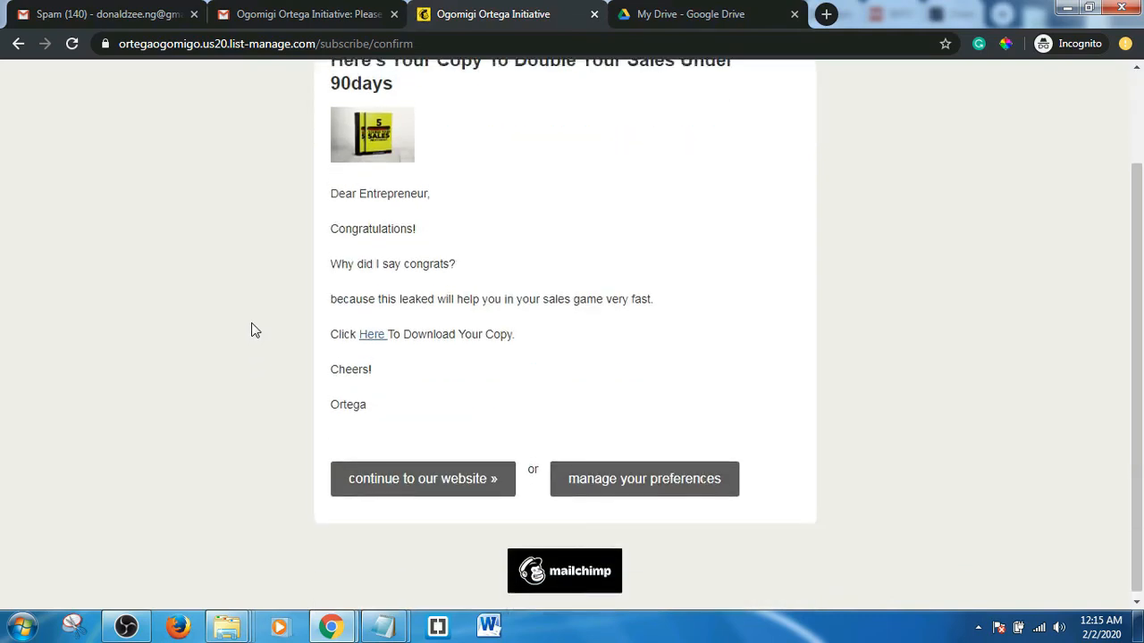
scroll(252, 330, up, 2)
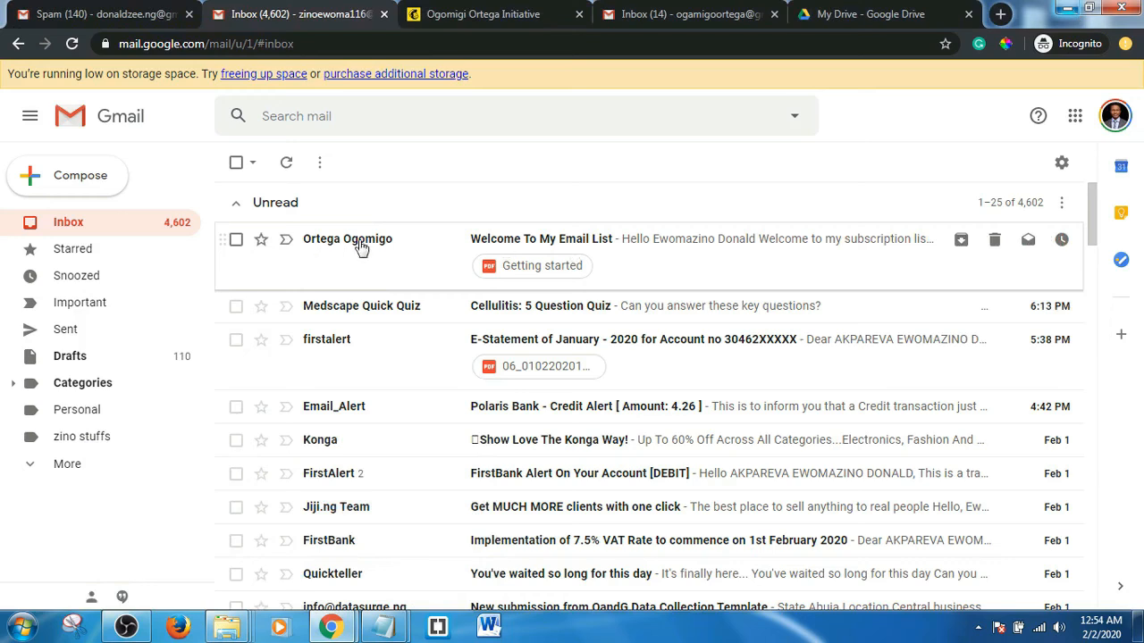
- Download Getting started.pdf from the 'Welcome To My Email List' email, then minimize the Gmail window
click(610, 249)
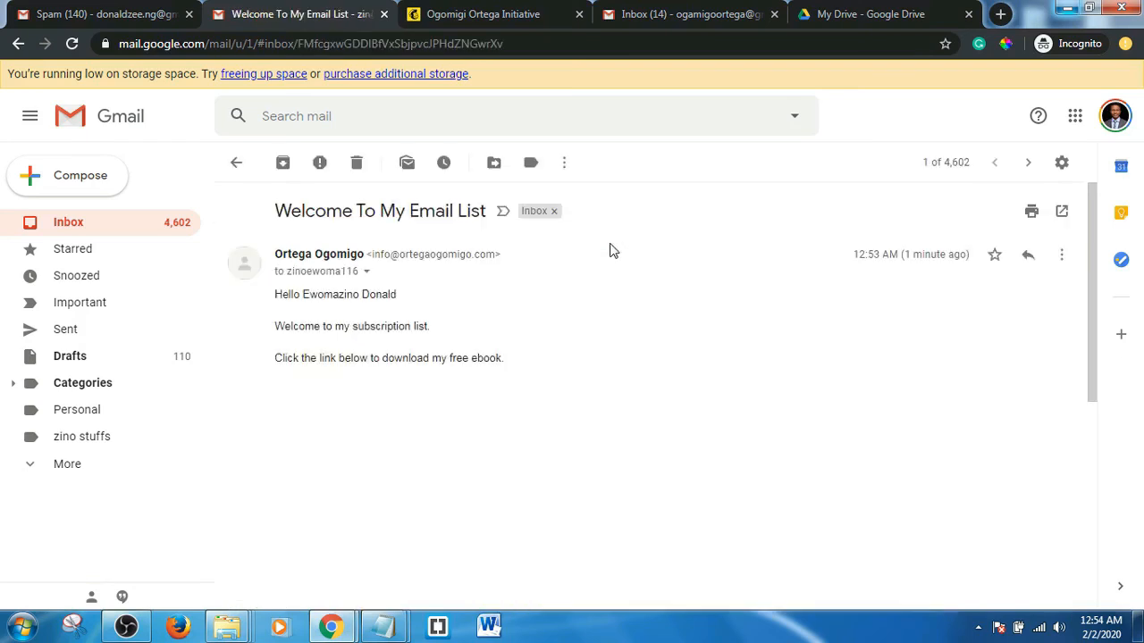
scroll(611, 319, down, 2)
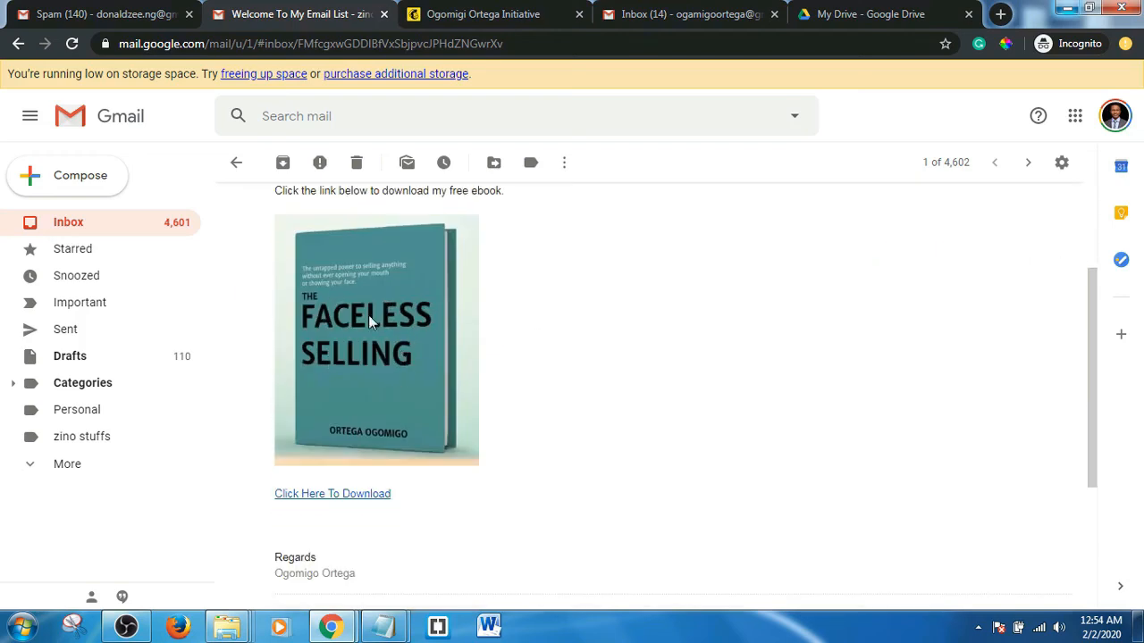
click(342, 498)
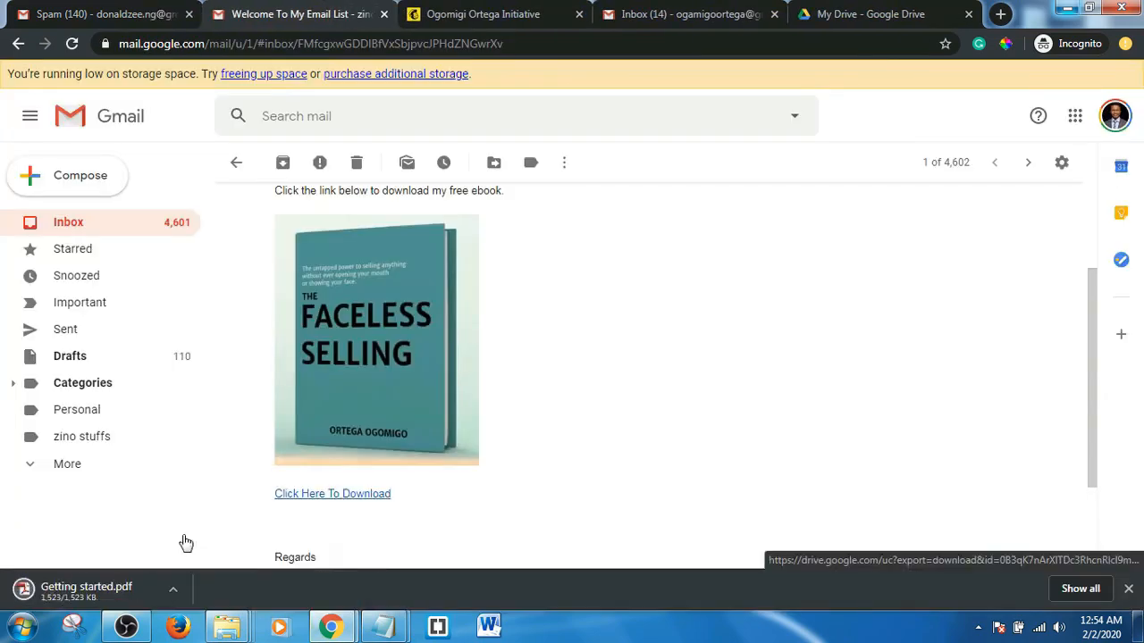
click(171, 590)
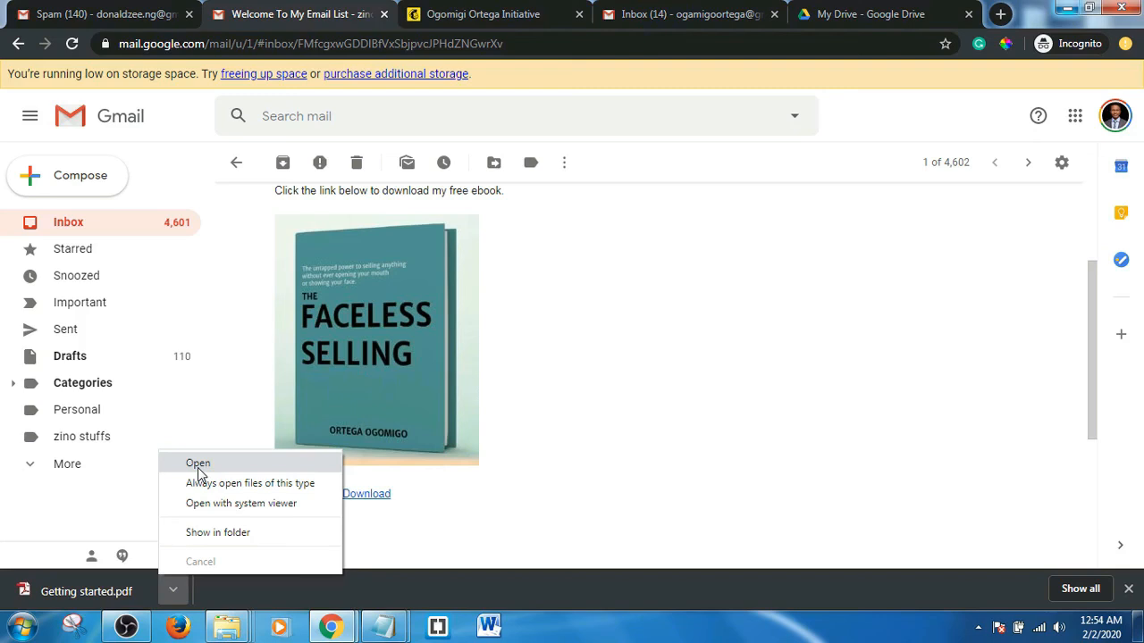
click(465, 490)
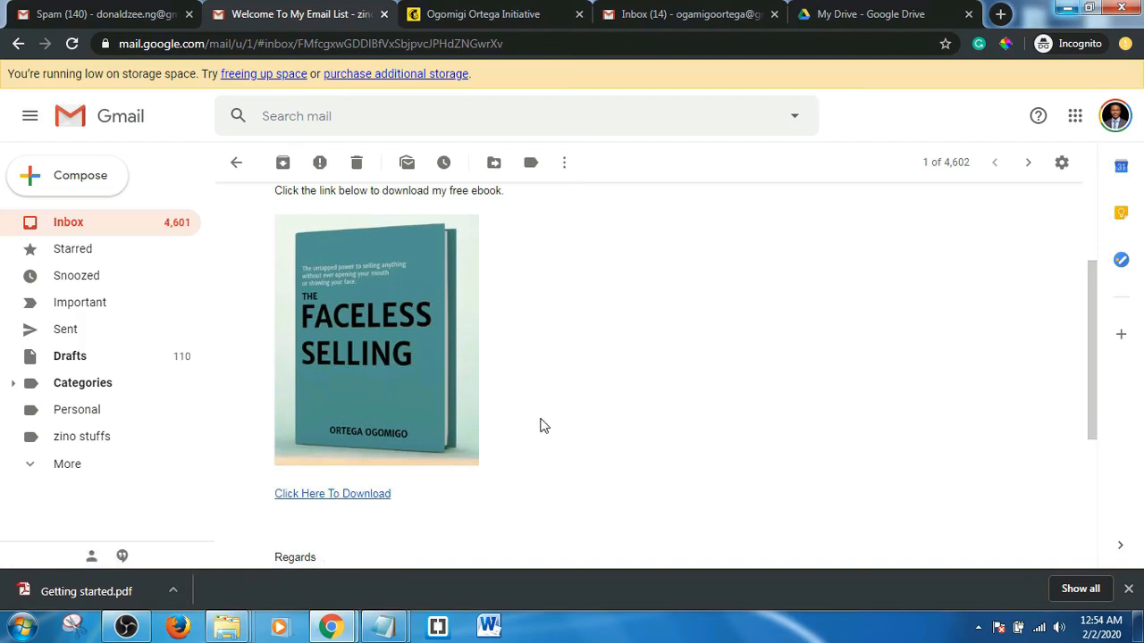
scroll(541, 423, up, 2)
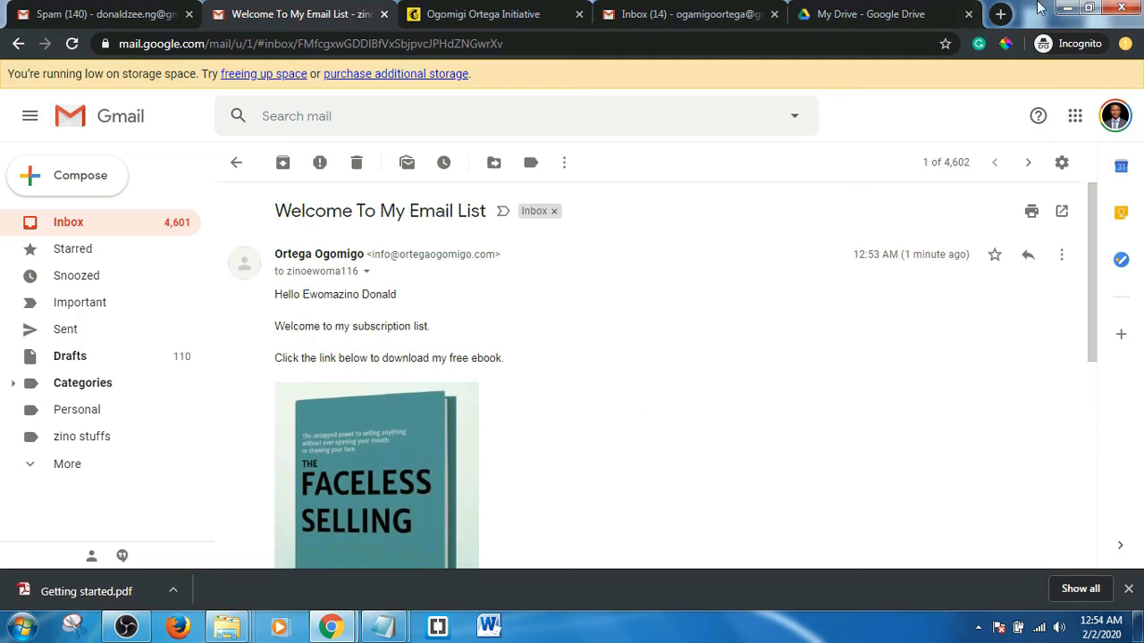
click(1067, 7)
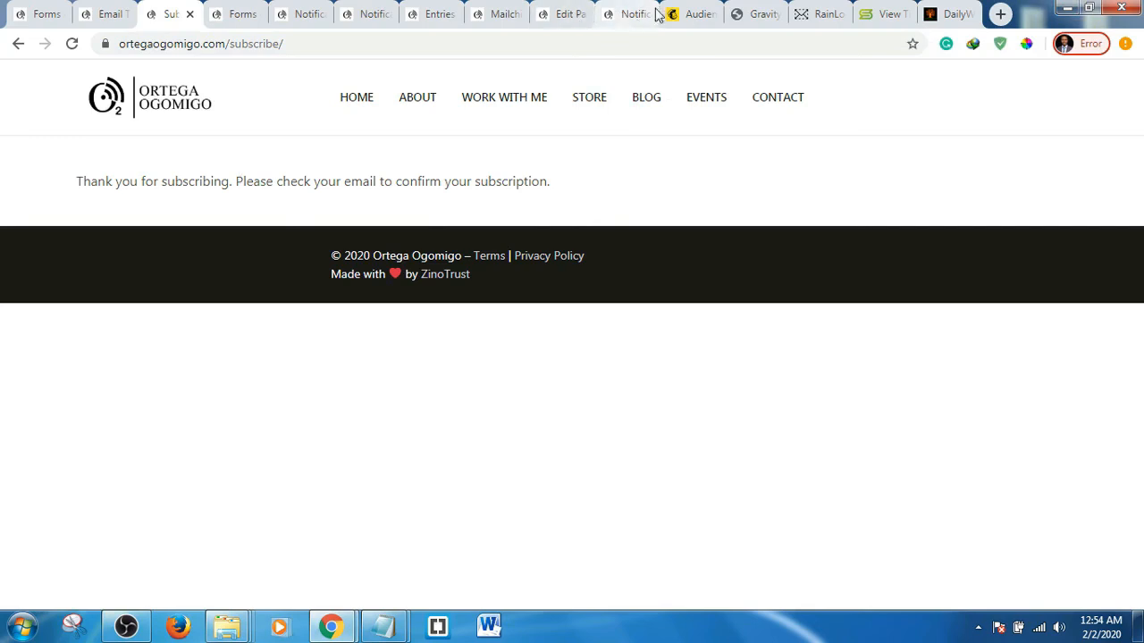
- Switch to the Mailchimp Audience tab
click(694, 13)
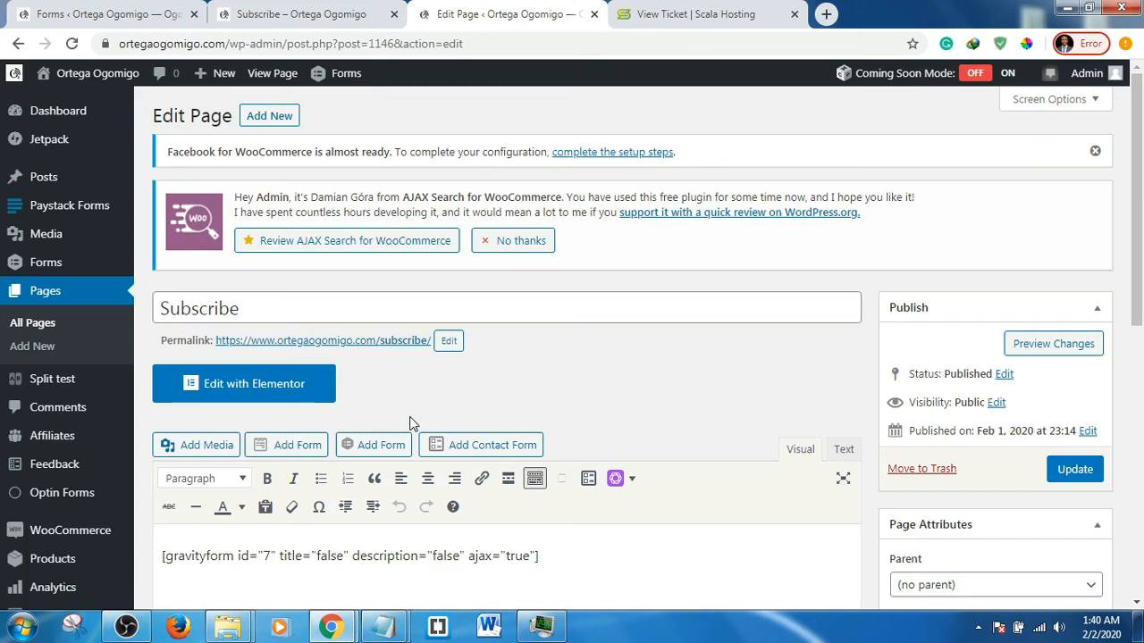
- Open the Subscribe page in Elementor and show the gravityform id 7 shortcode widget's settings
click(253, 384)
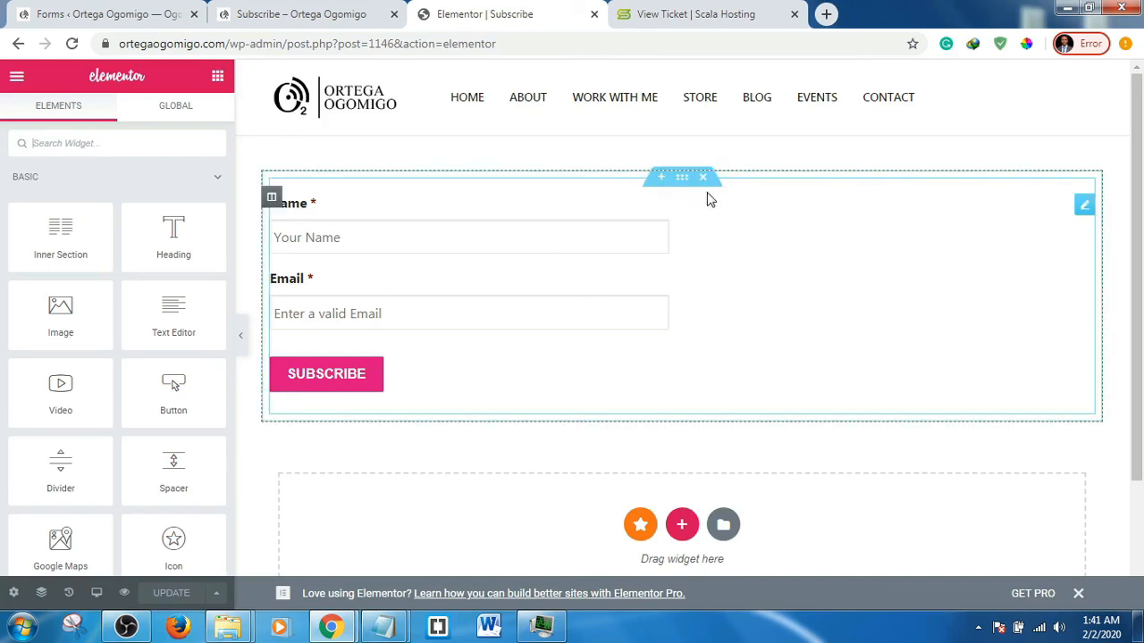
click(1082, 206)
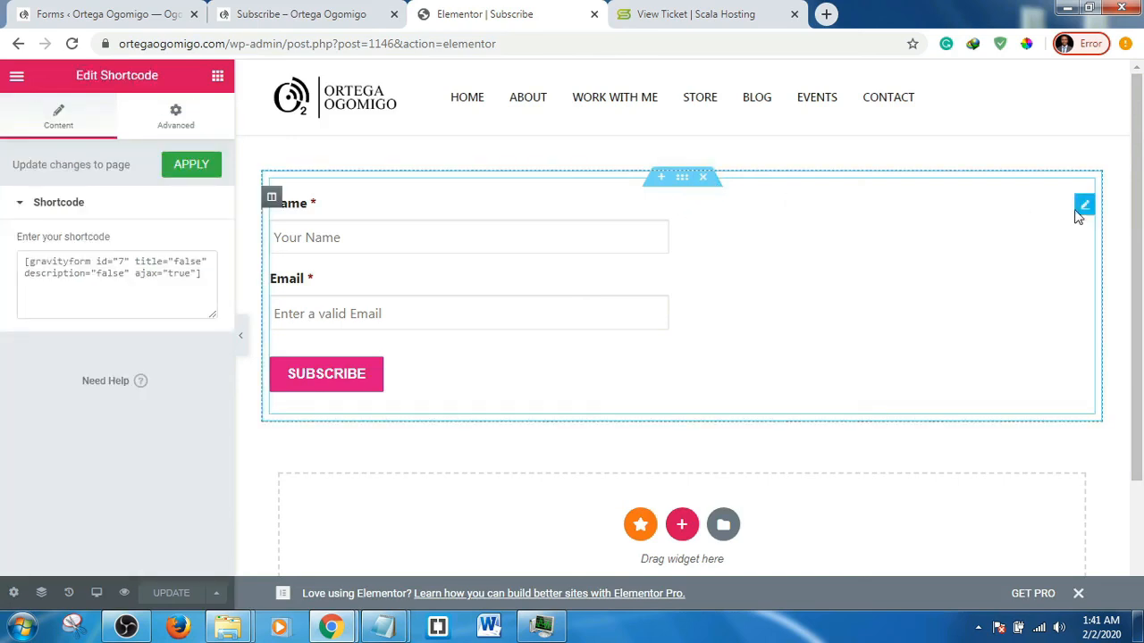
- Delete the shortcode widget and place an EA Gravity Forms widget, found by searching 'form', at the page top
right_click(1082, 209)
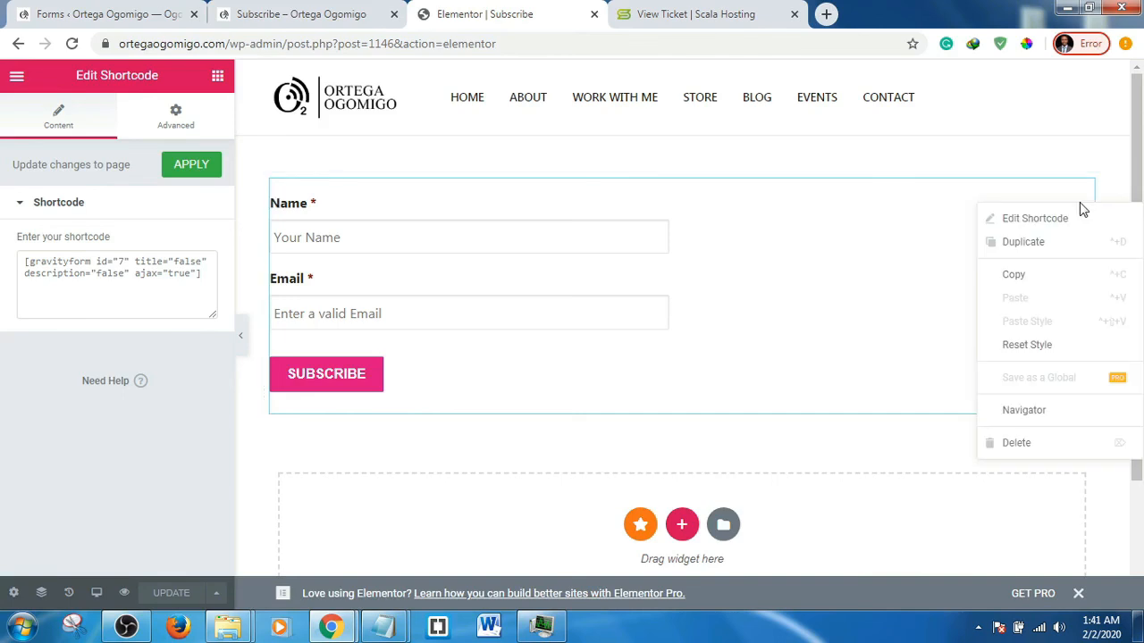
click(1016, 444)
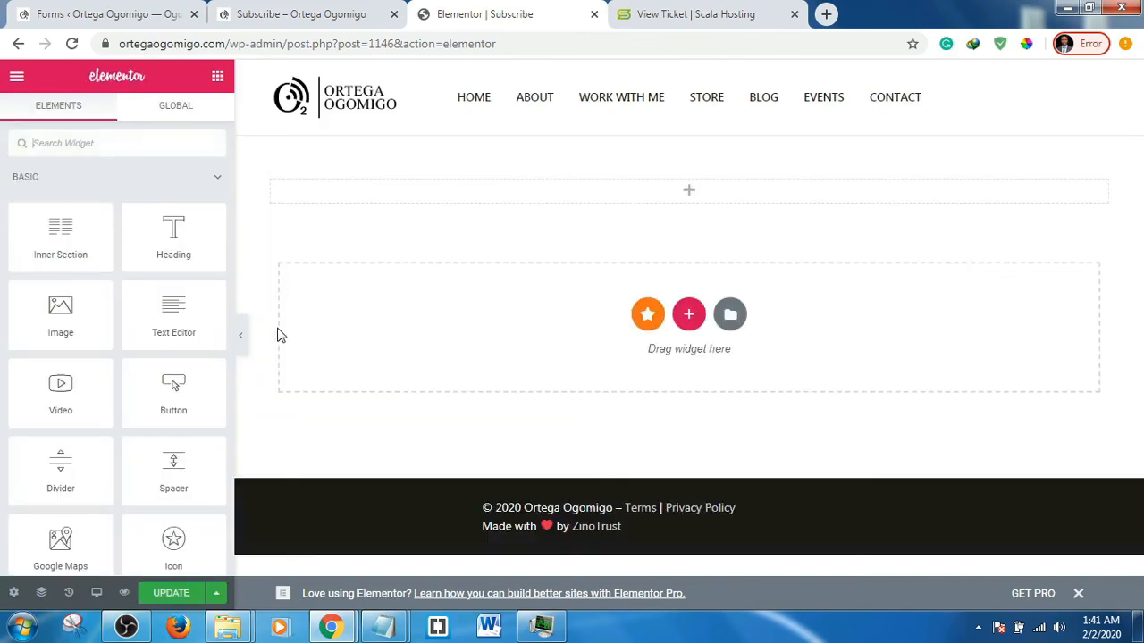
click(90, 142)
text(form)
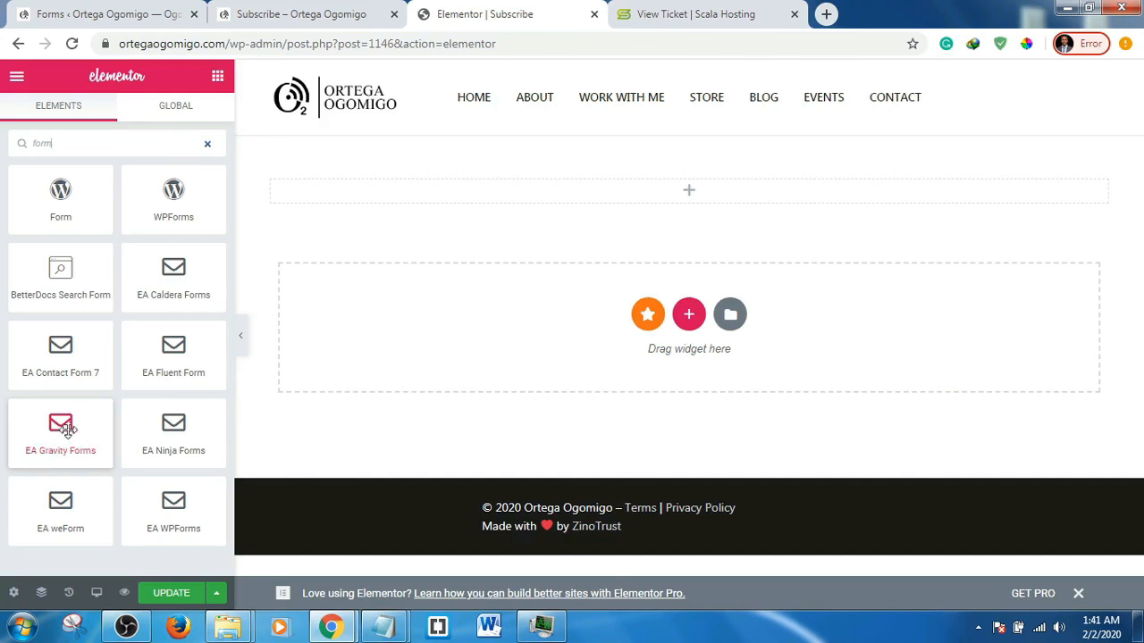
drag(62, 436, 687, 184)
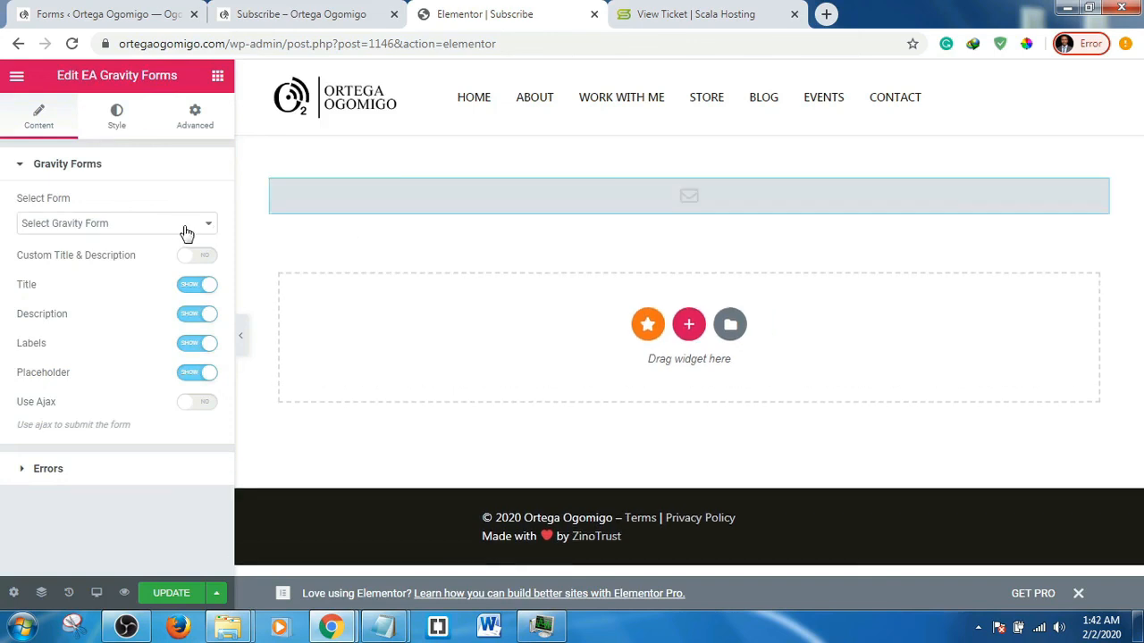
- Set the widget to the Subscribe form, hide title, description and labels, and enable Ajax
click(193, 225)
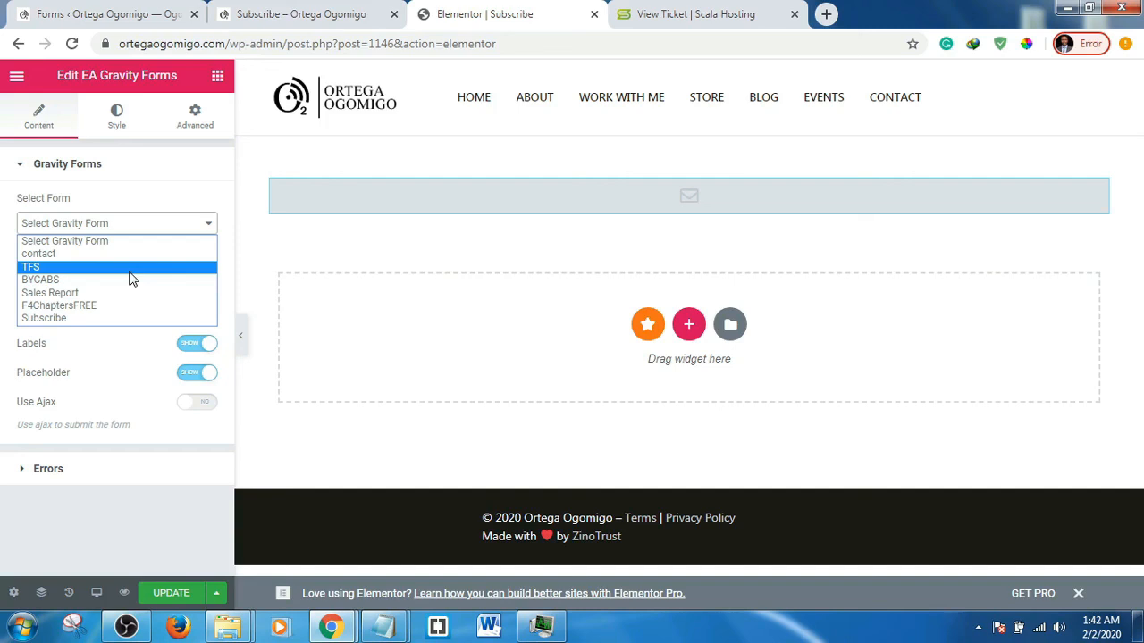
click(119, 319)
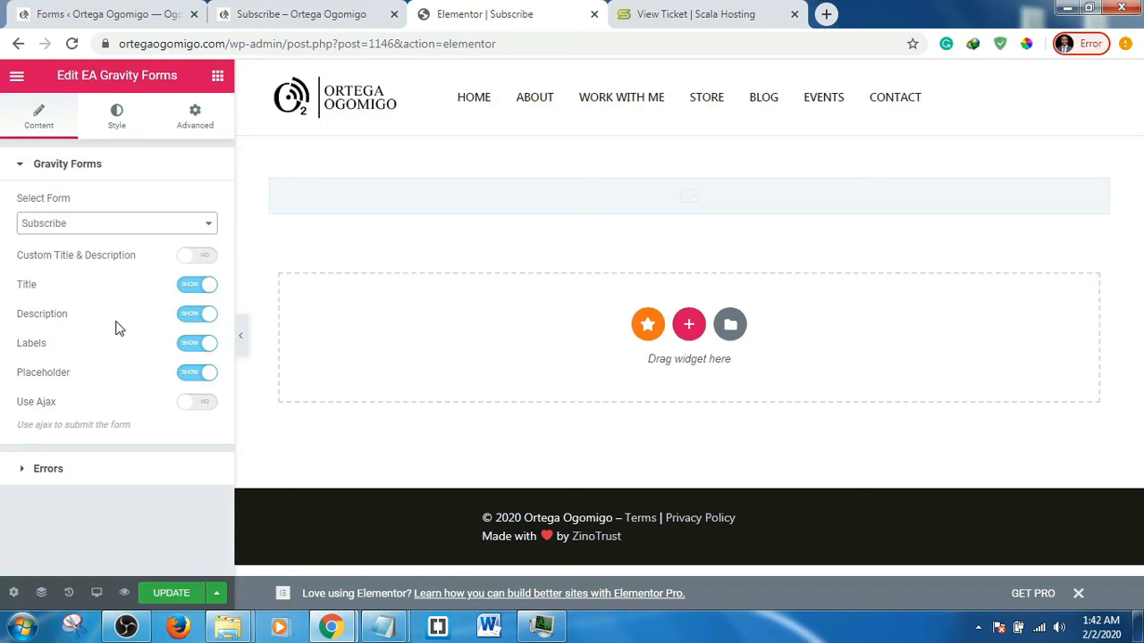
click(191, 286)
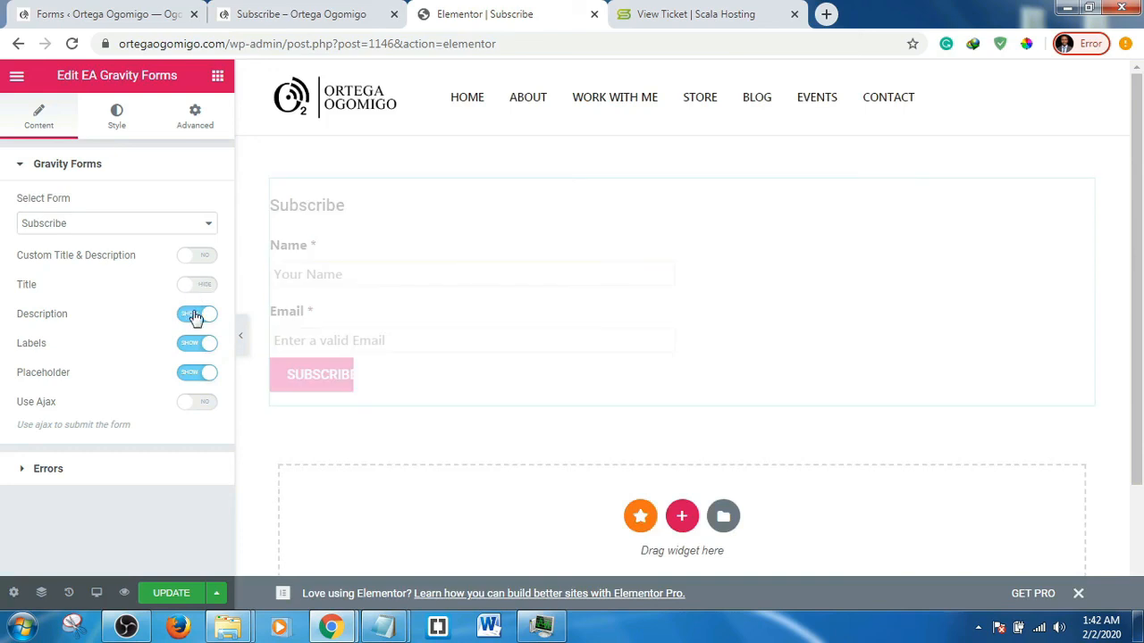
click(195, 317)
click(198, 346)
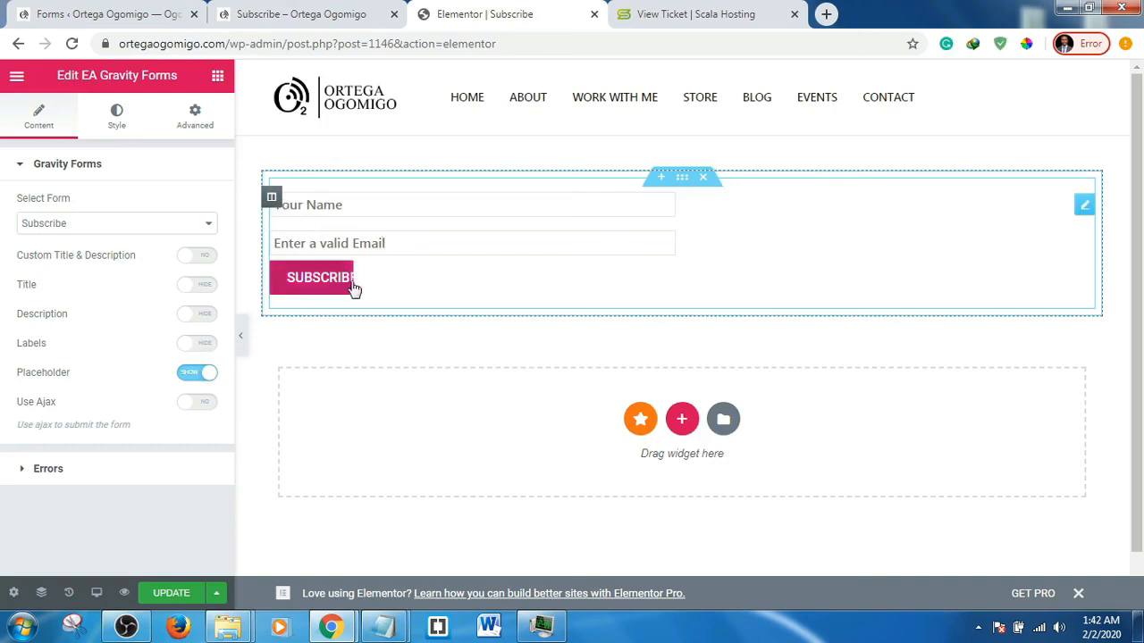
click(202, 405)
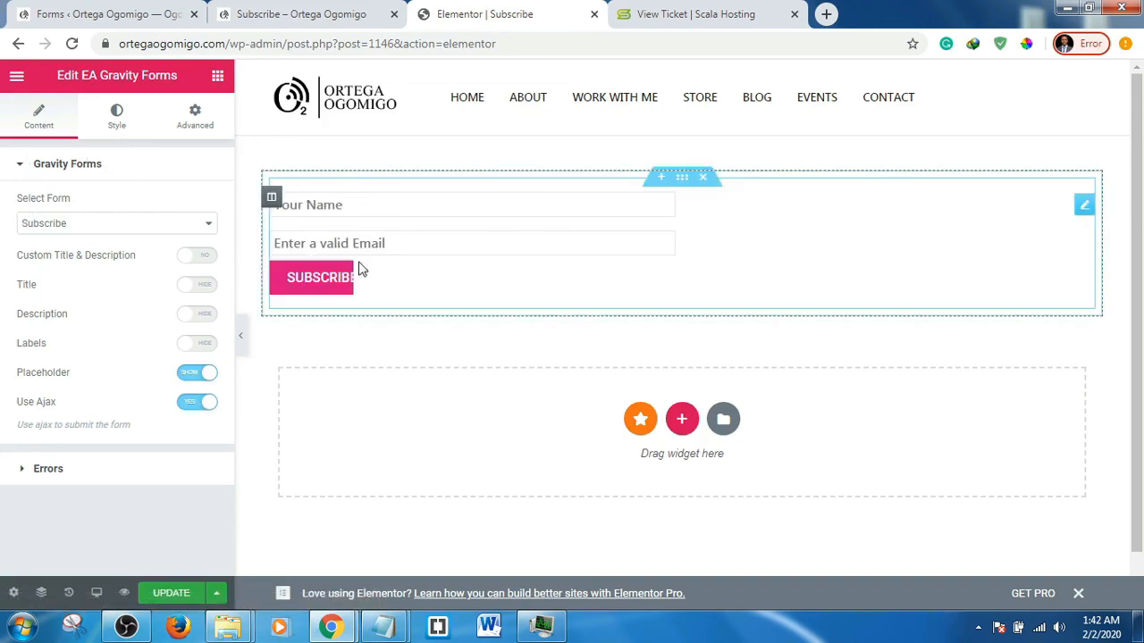
click(119, 121)
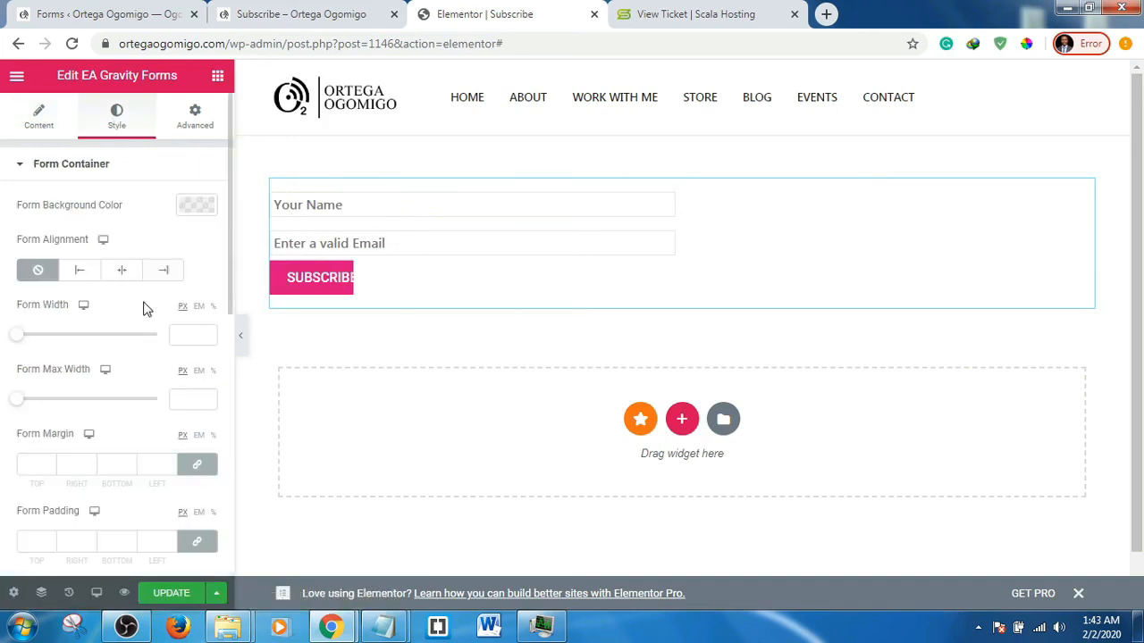
- Open the Input & Textarea style settings and enter 50 for the input field height
click(50, 170)
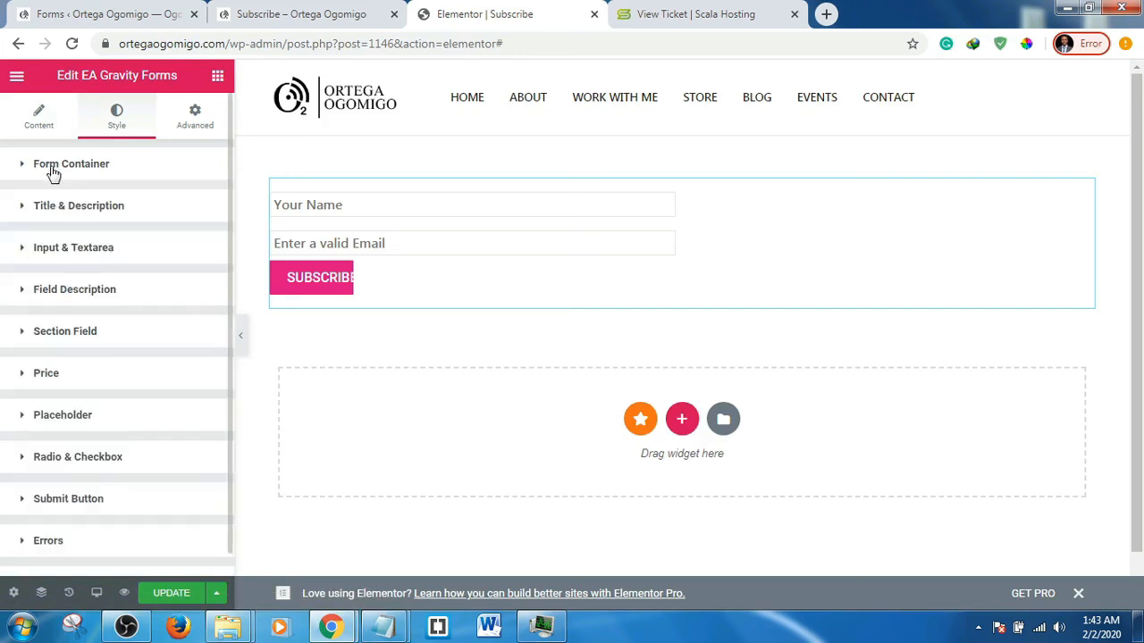
click(90, 253)
scroll(44, 299, down, 2)
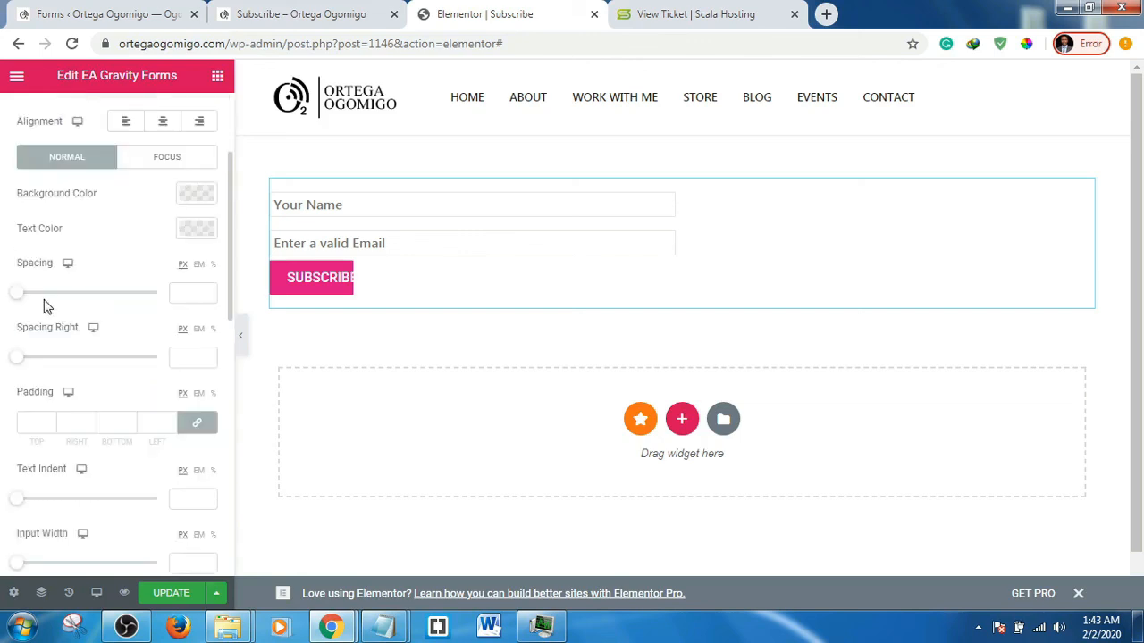
scroll(62, 367, down, 3)
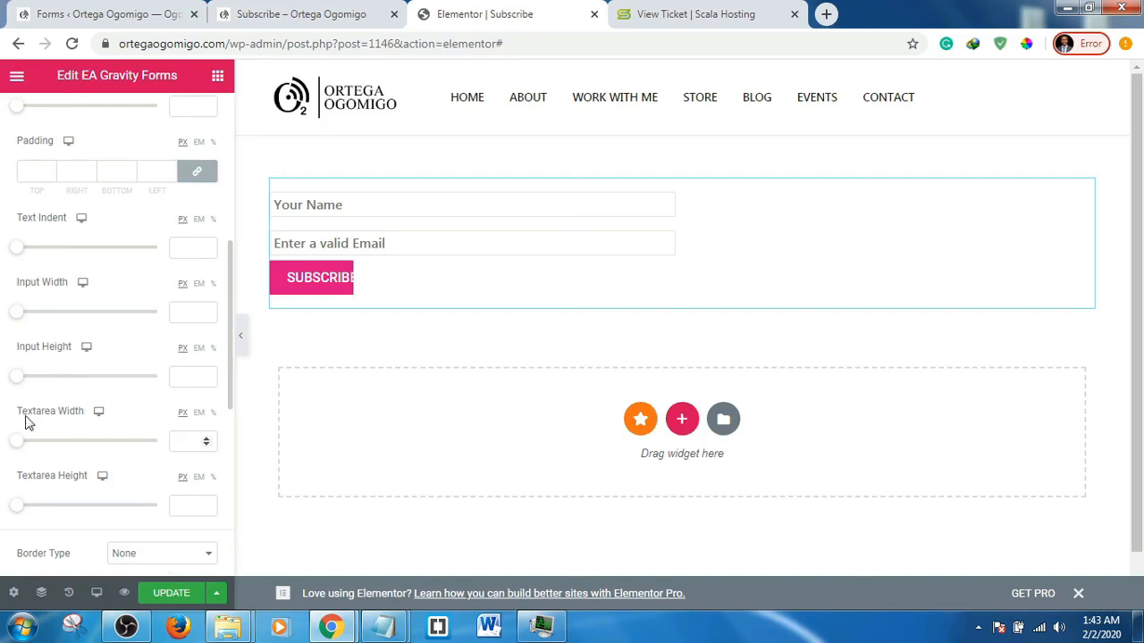
click(176, 375)
text(50)
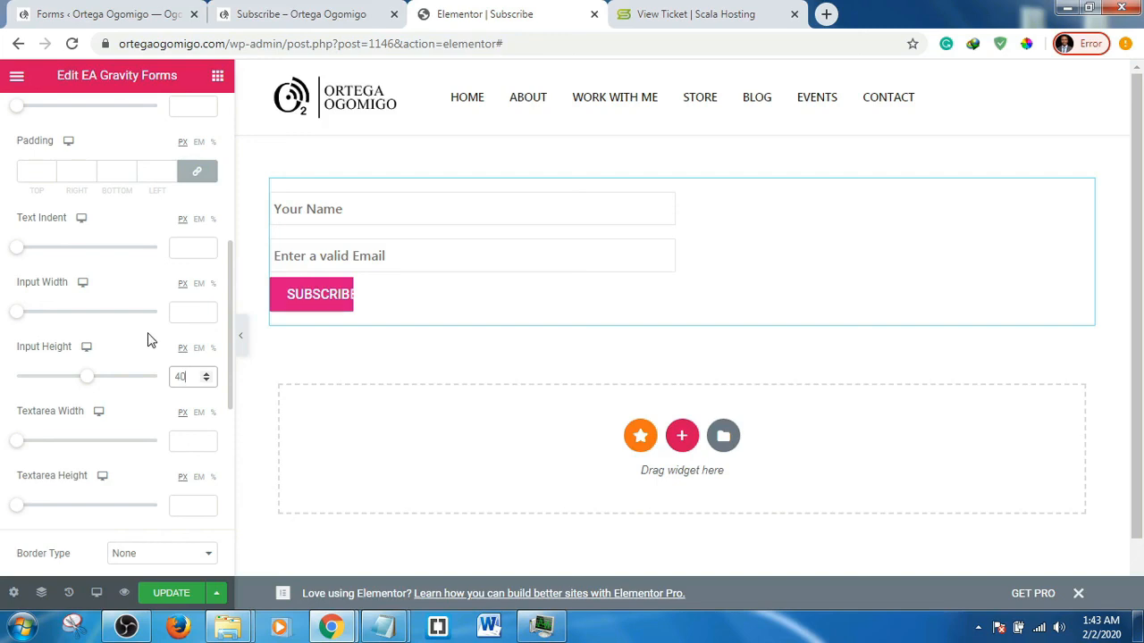
- Give the inputs a solid 1 px border on all sides in green #61CE70
scroll(149, 340, down, 1)
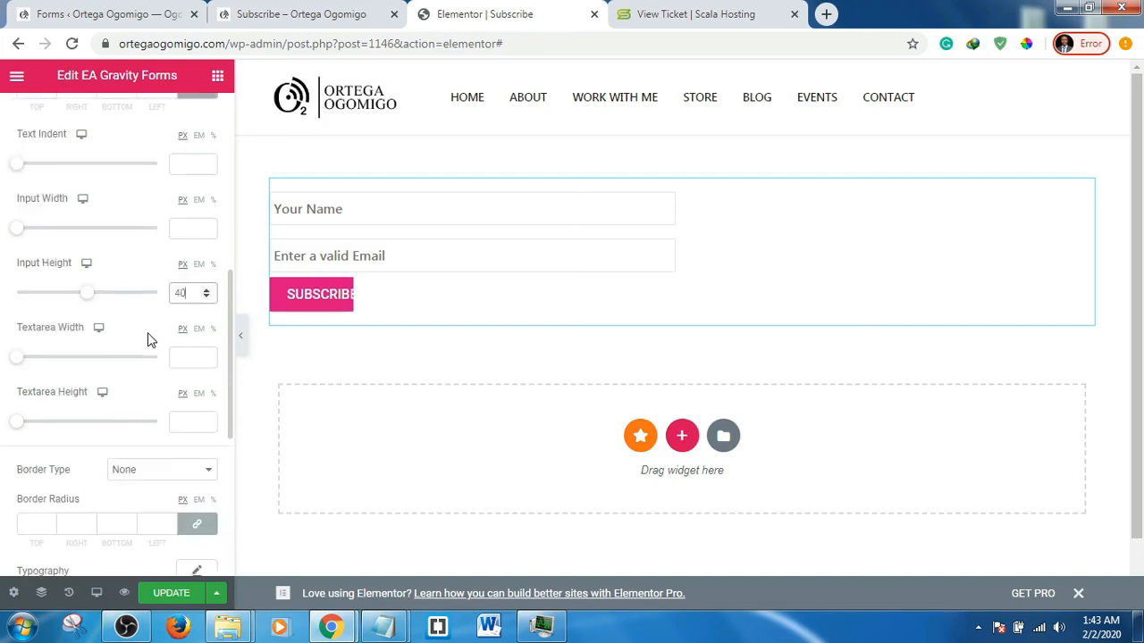
scroll(150, 339, down, 2)
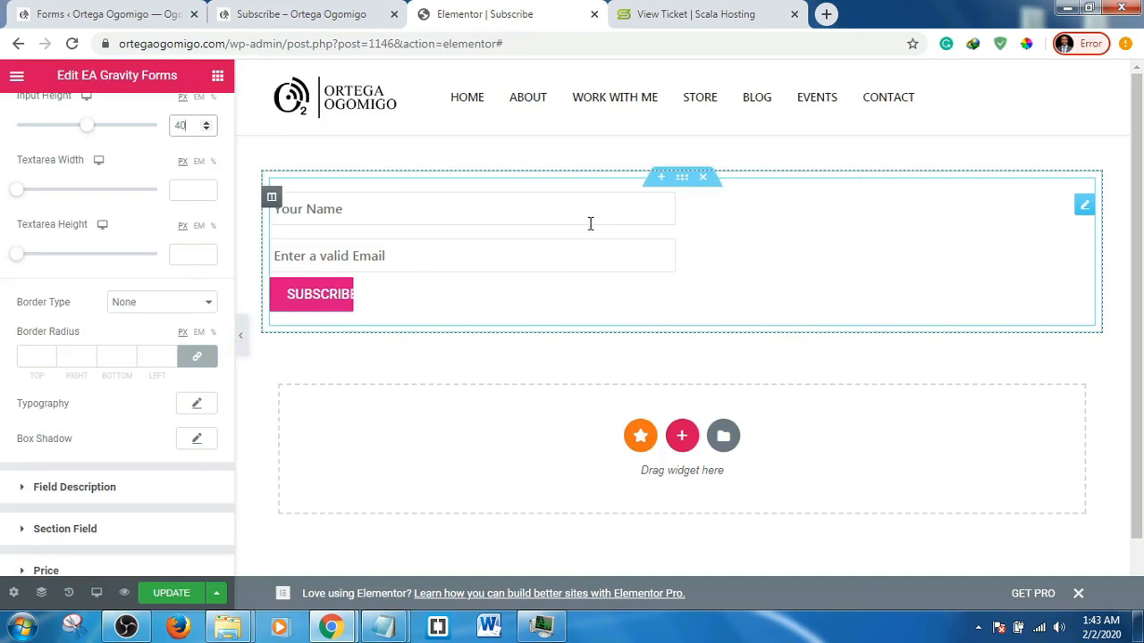
click(153, 307)
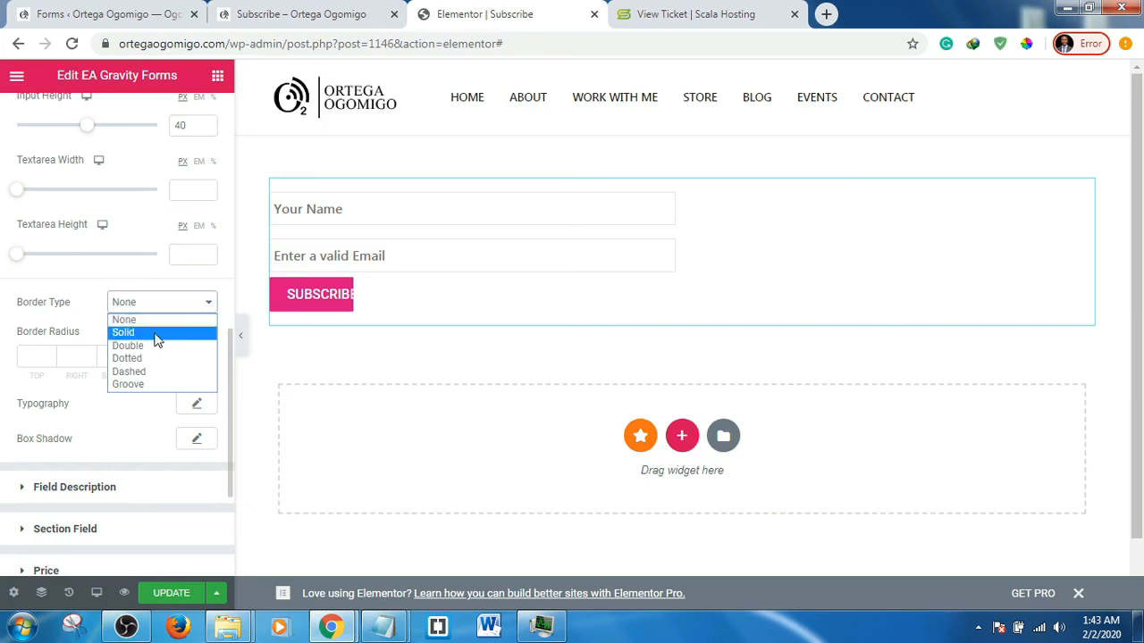
click(157, 335)
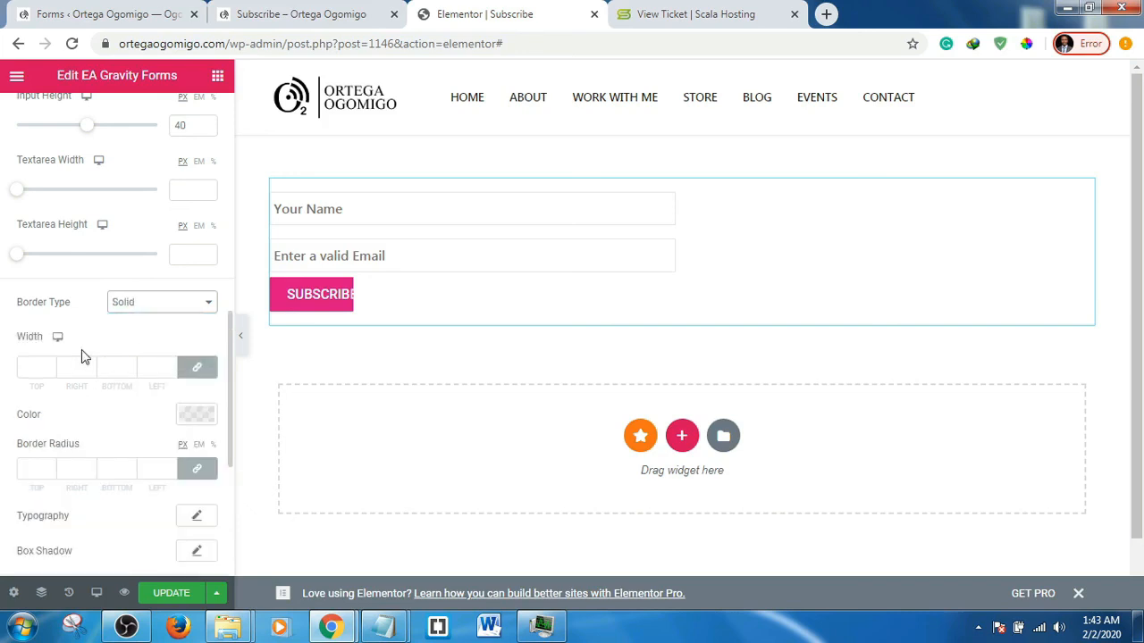
click(170, 363)
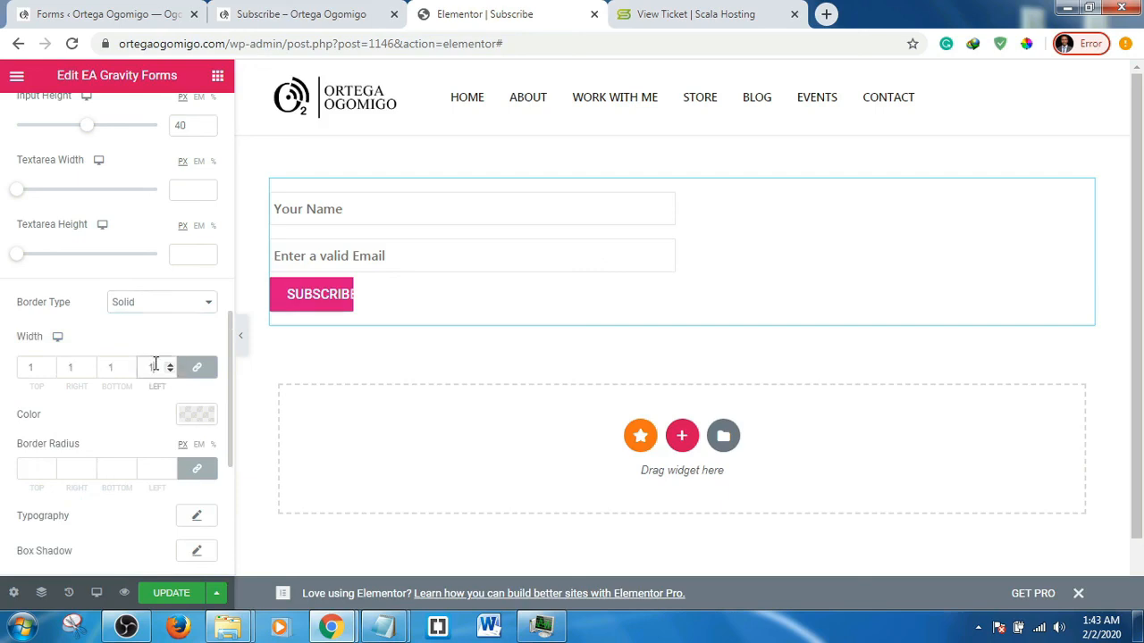
click(182, 416)
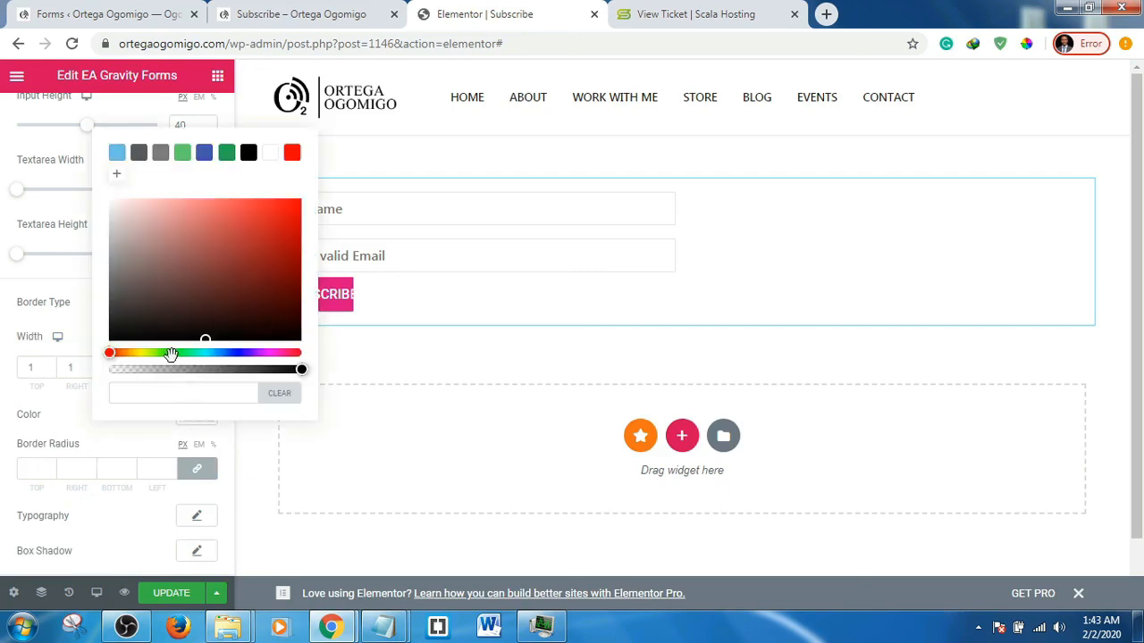
click(183, 153)
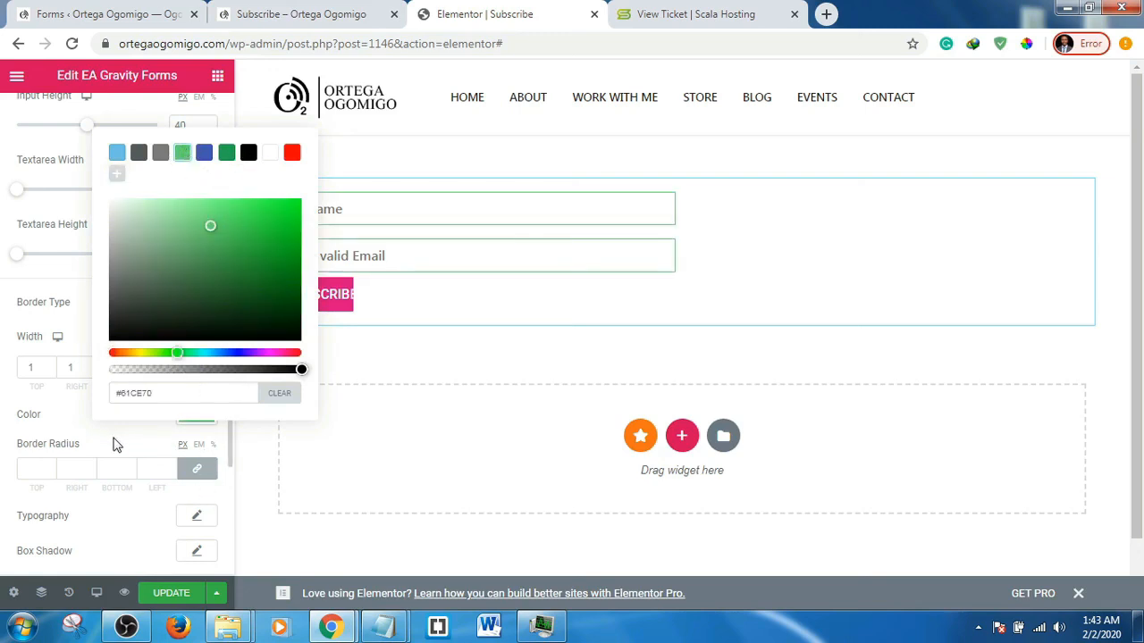
click(71, 427)
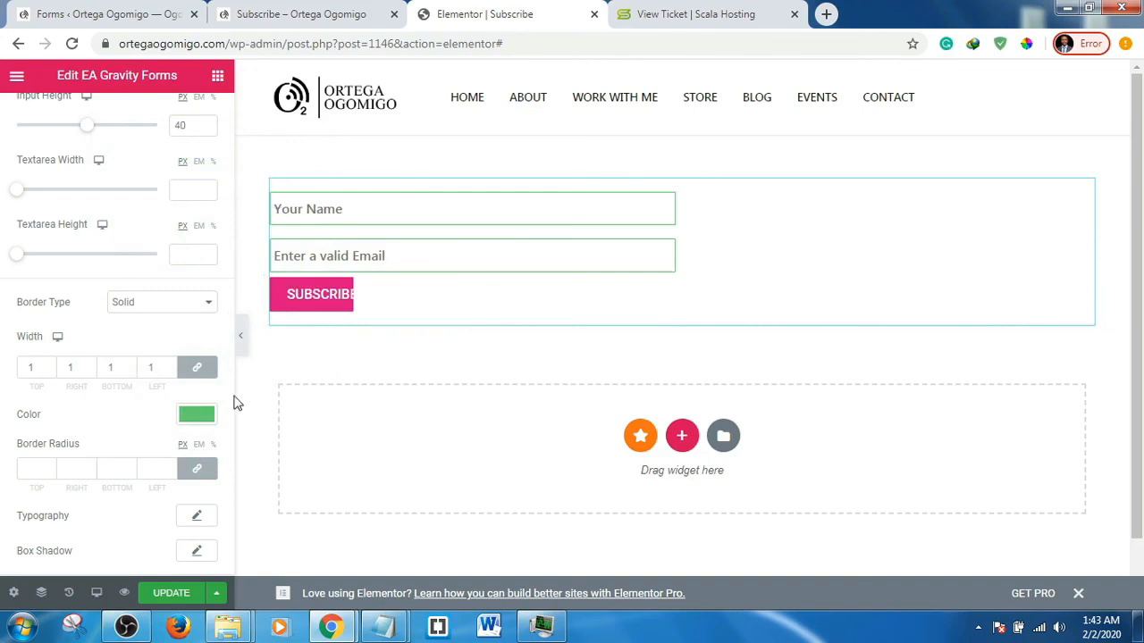
scroll(86, 336, down, 4)
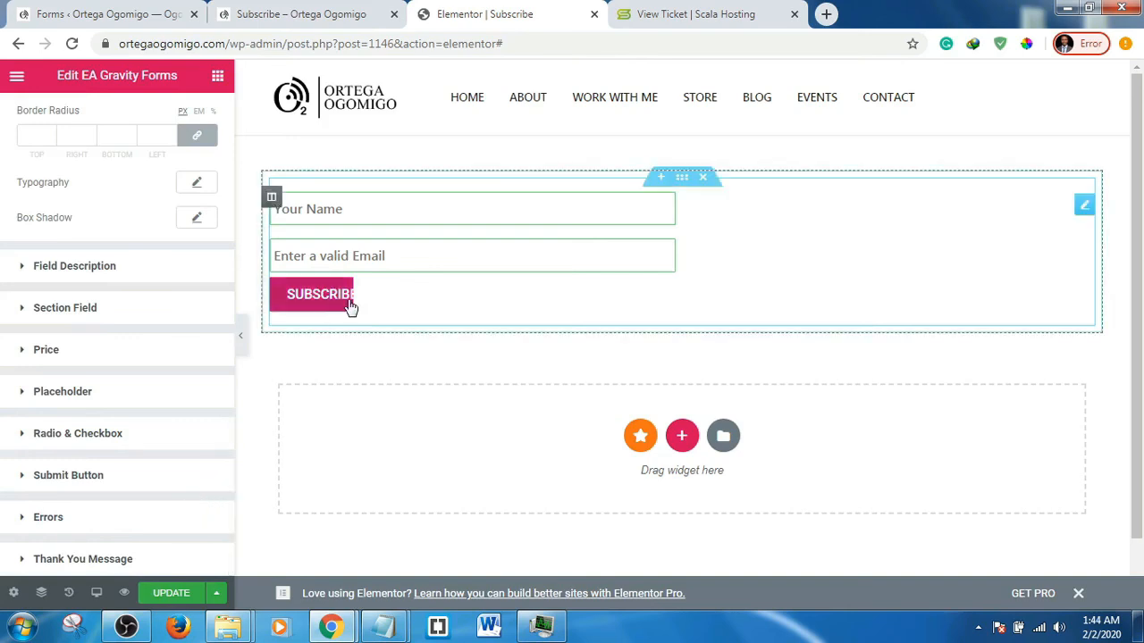
- Try Full Width for the SUBSCRIBE button, then switch to Custom and drag its width to 486 px
click(85, 482)
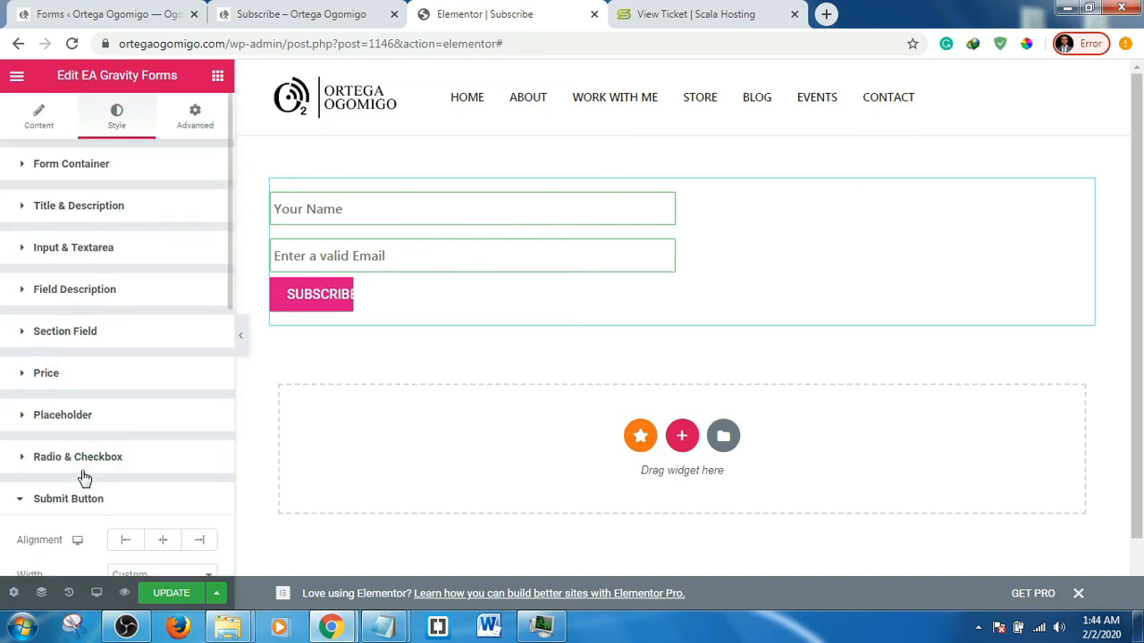
scroll(84, 401, down, 5)
scroll(95, 295, up, 2)
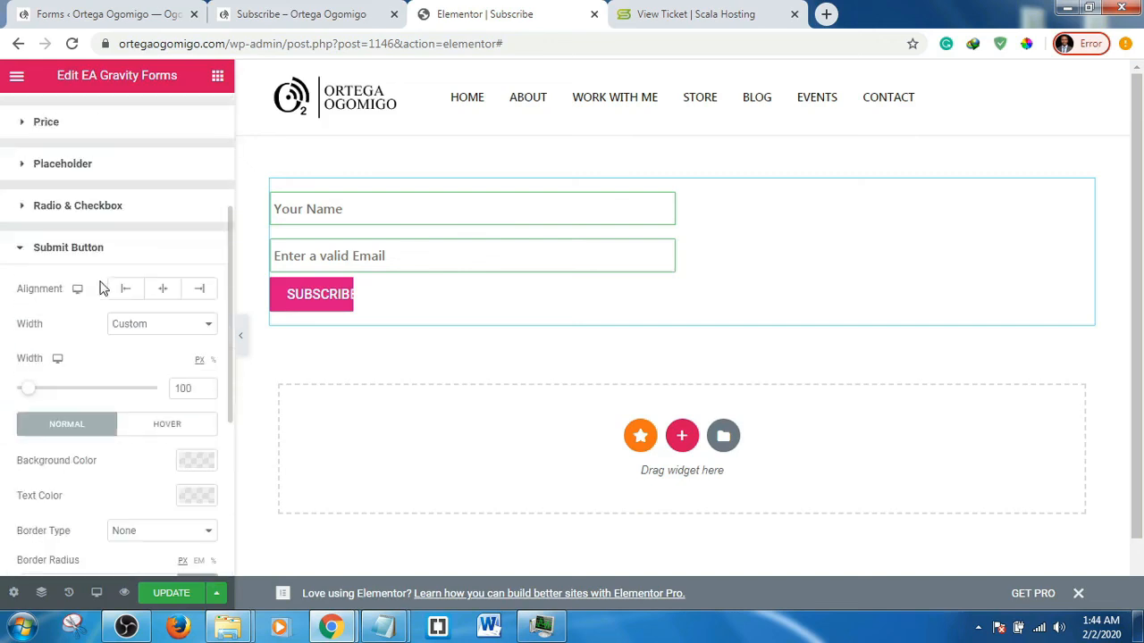
click(155, 329)
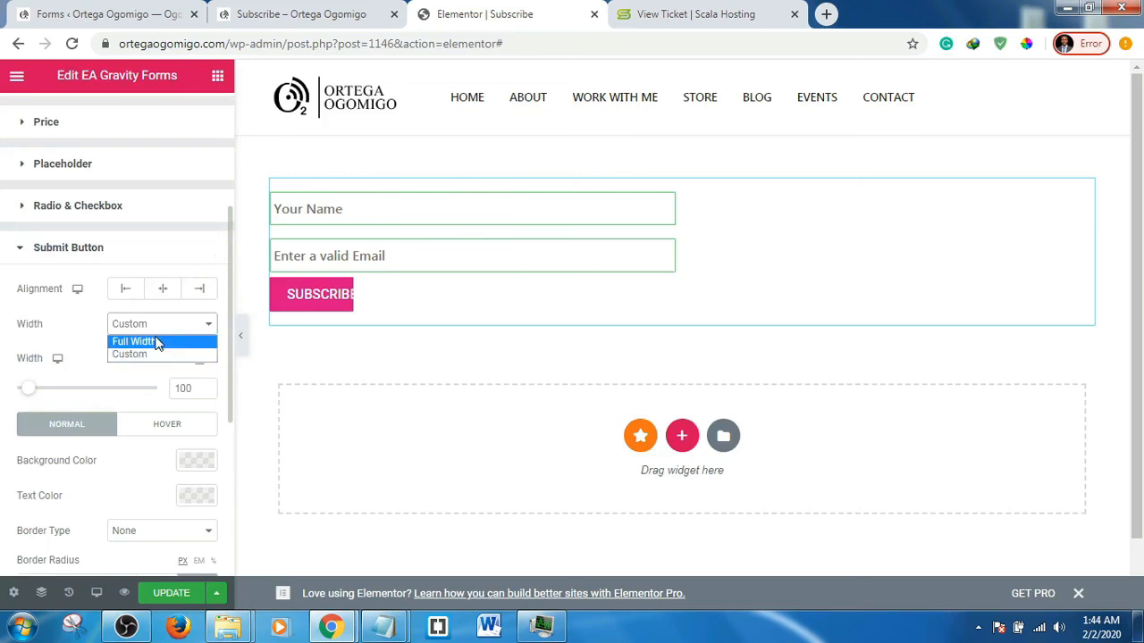
click(156, 342)
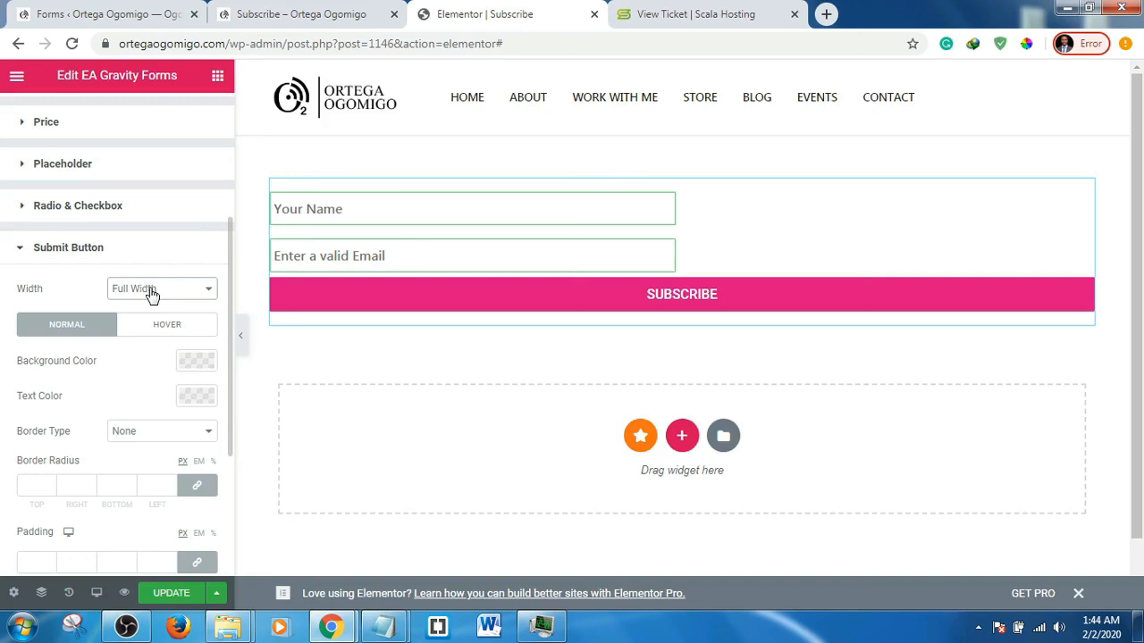
click(152, 293)
click(150, 320)
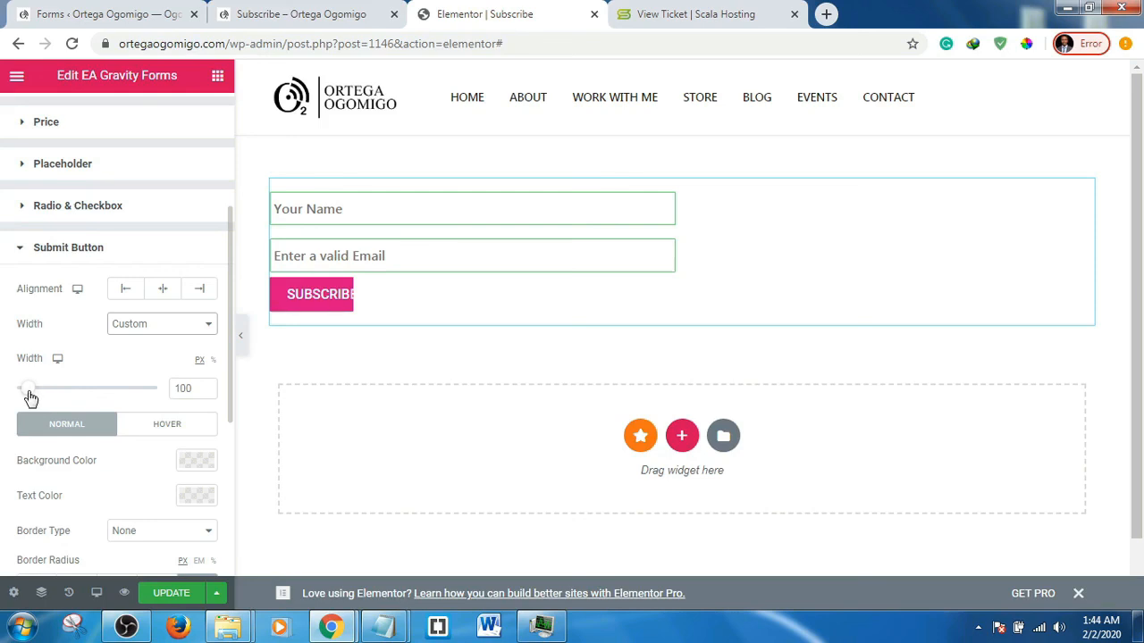
drag(29, 398, 76, 398)
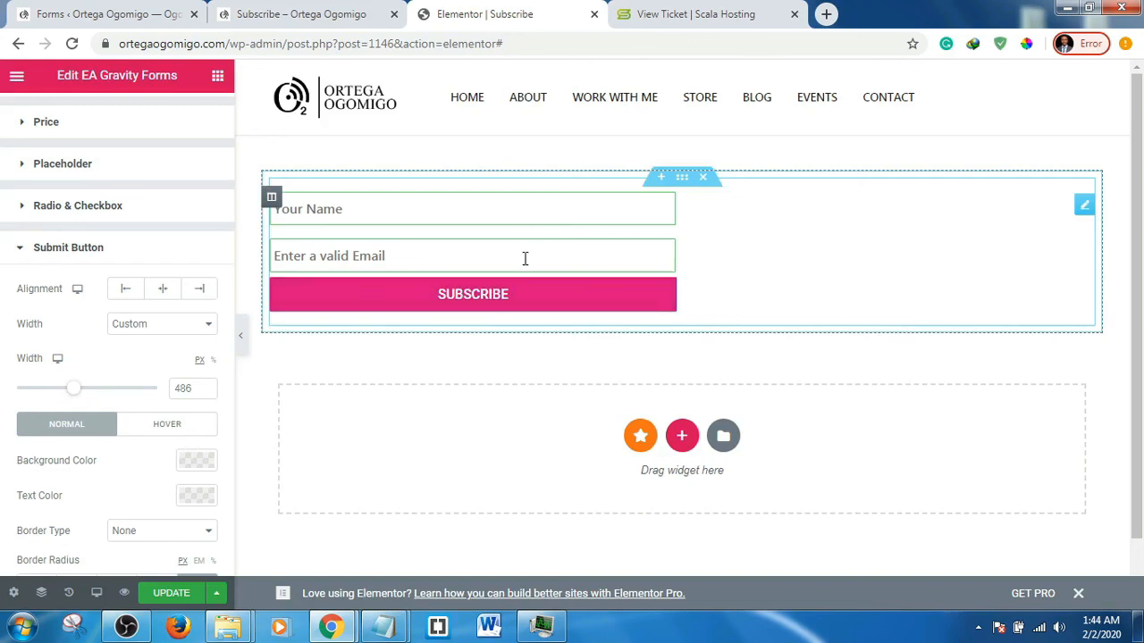
- Update the page, then briefly hide and restore the settings panel to view it full width
click(167, 597)
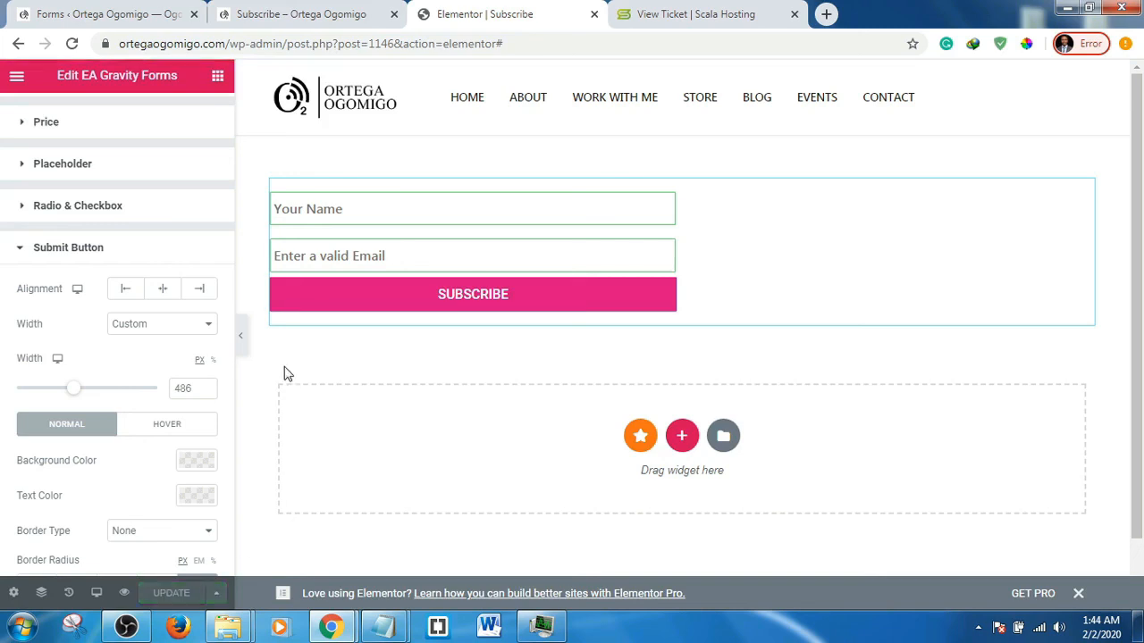
click(247, 342)
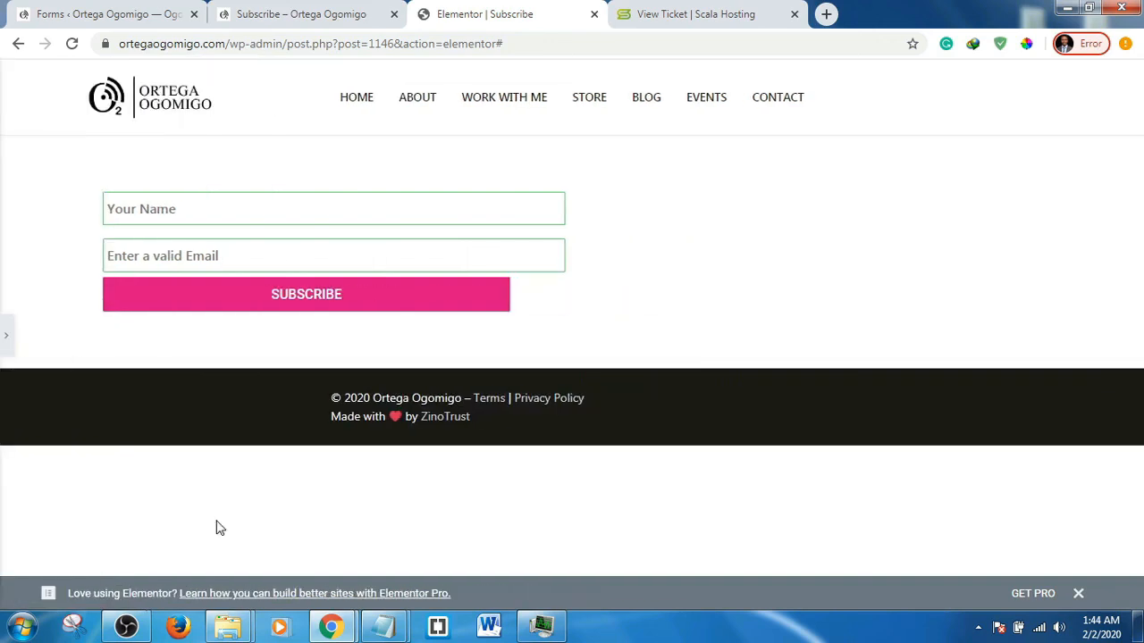
click(8, 341)
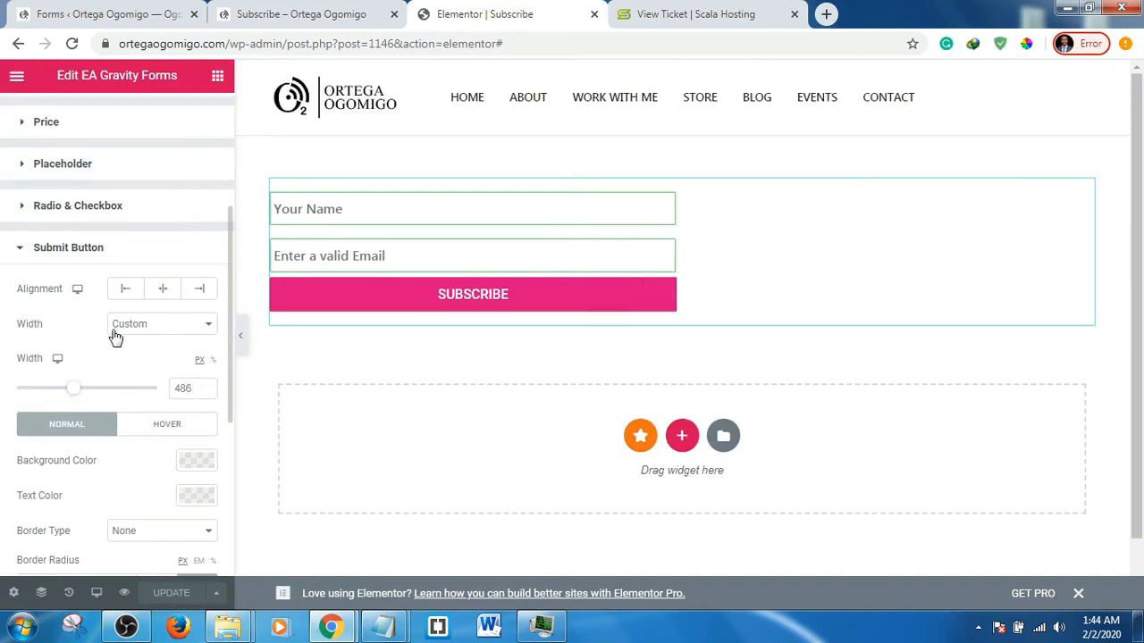
- Set the Name and Email input width to 486 px and update the page
click(44, 254)
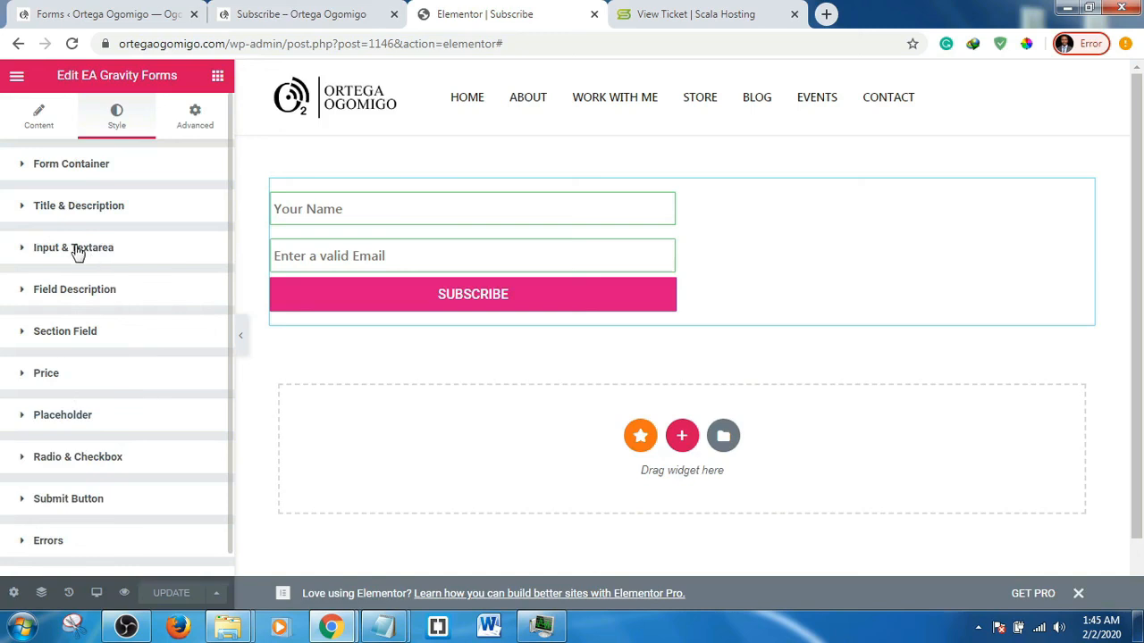
click(78, 250)
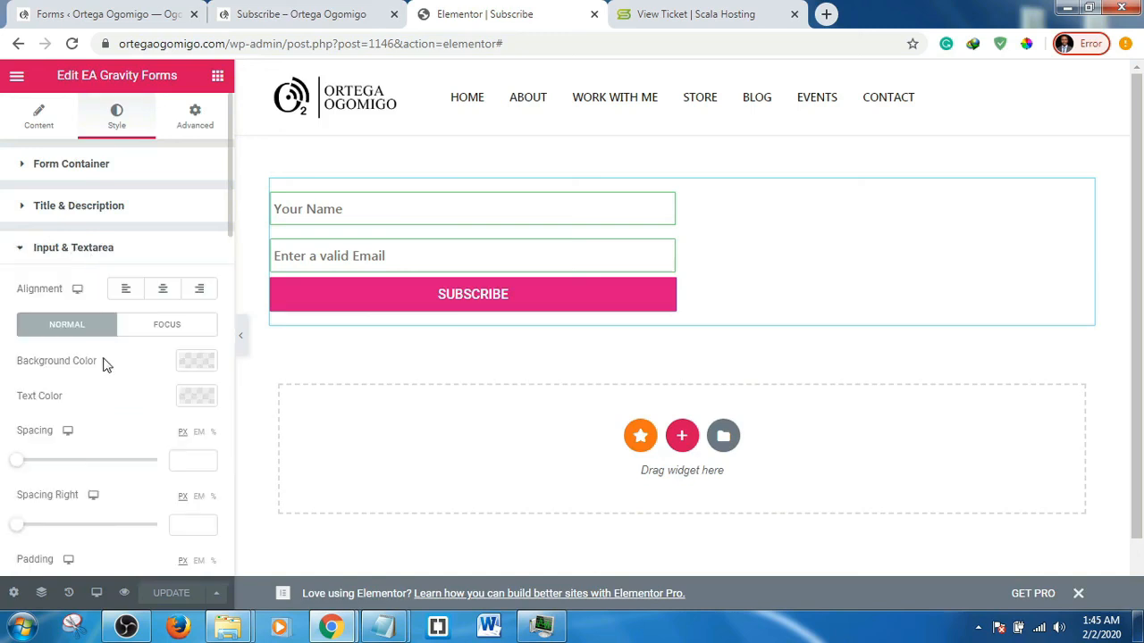
scroll(101, 363, down, 2)
scroll(106, 348, down, 2)
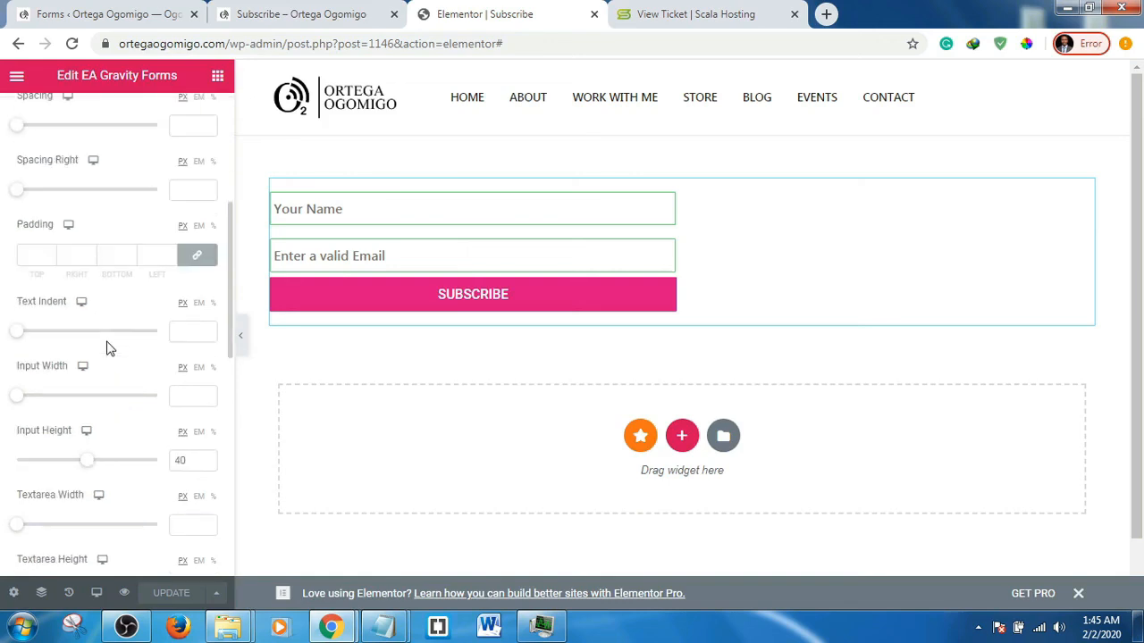
click(183, 395)
text(1)
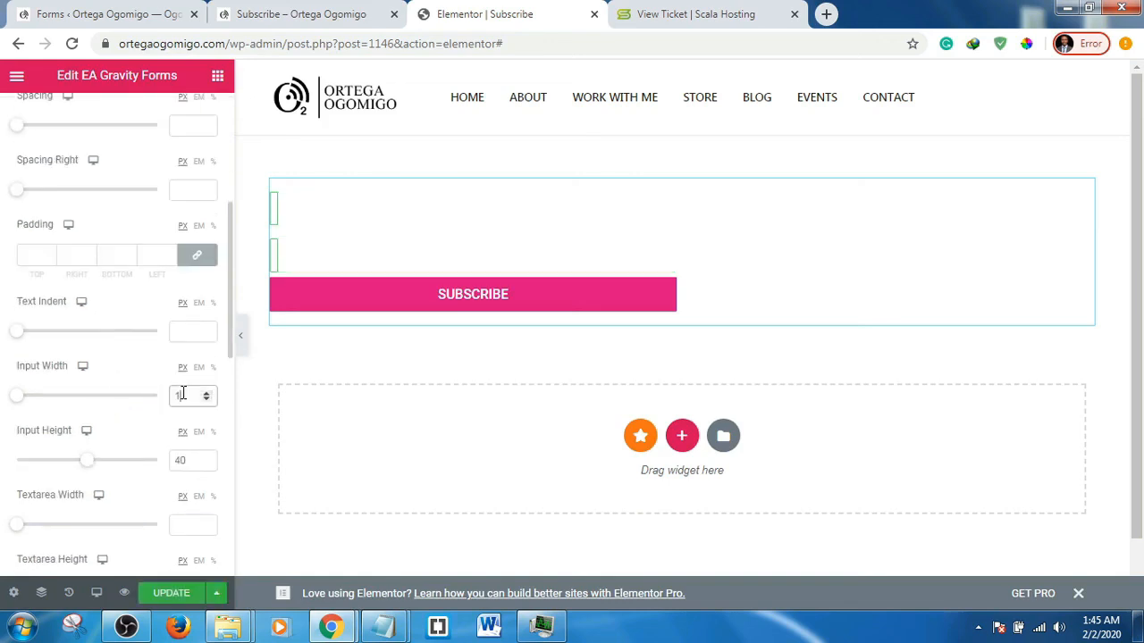
drag(185, 395, 174, 396)
click(165, 396)
drag(184, 396, 169, 396)
text(486)
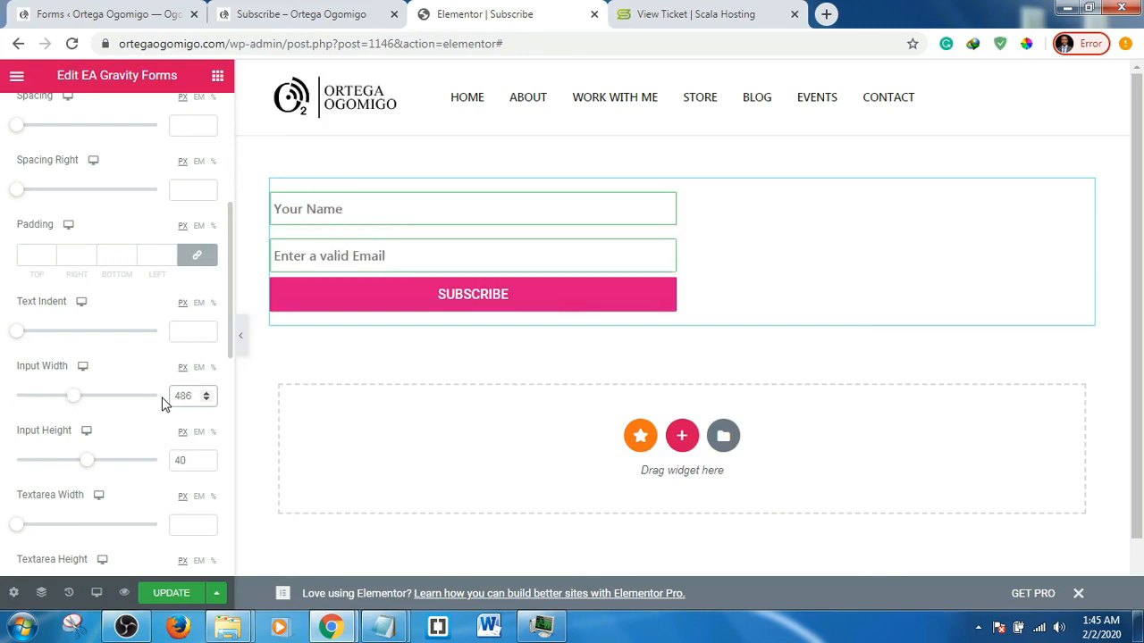
click(177, 597)
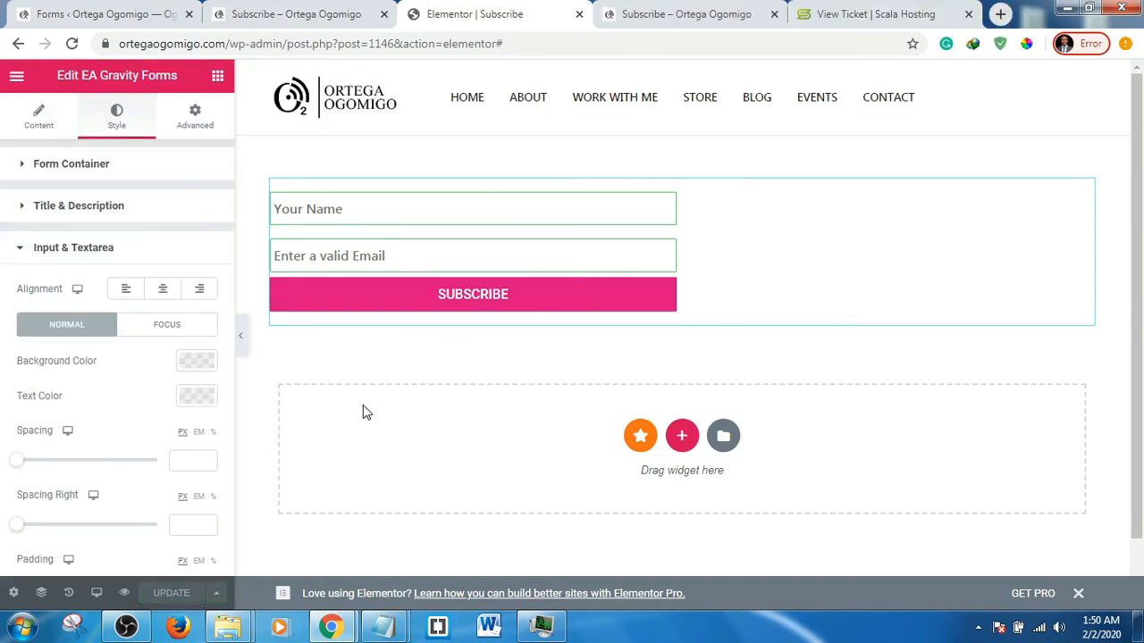
- Preview the saved Subscribe page in a new browser tab
right_click(125, 598)
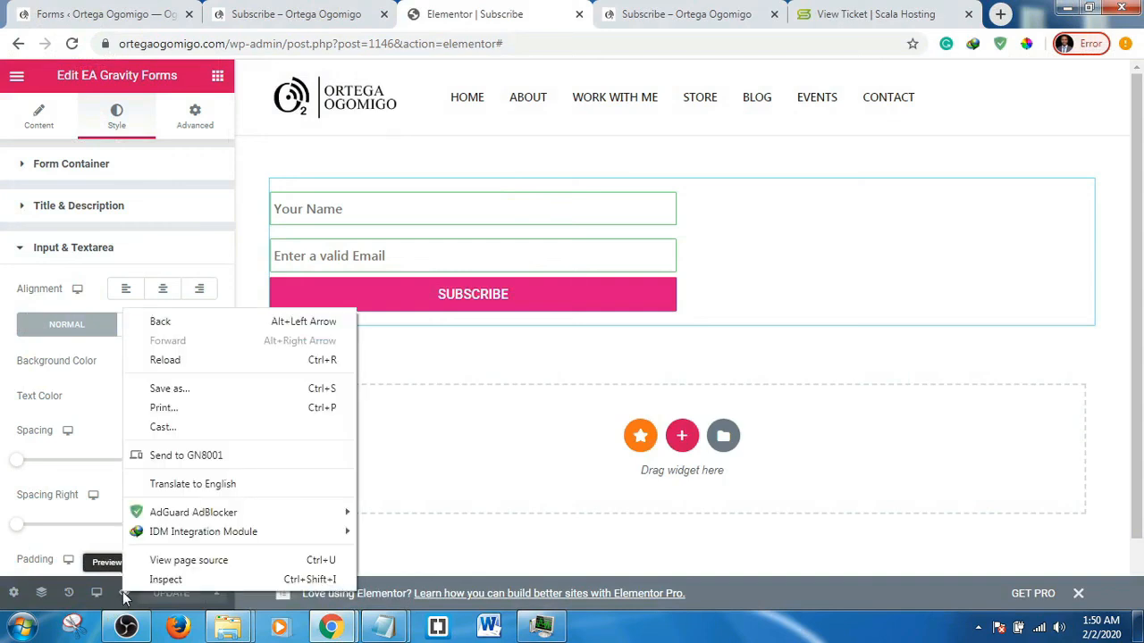
click(115, 600)
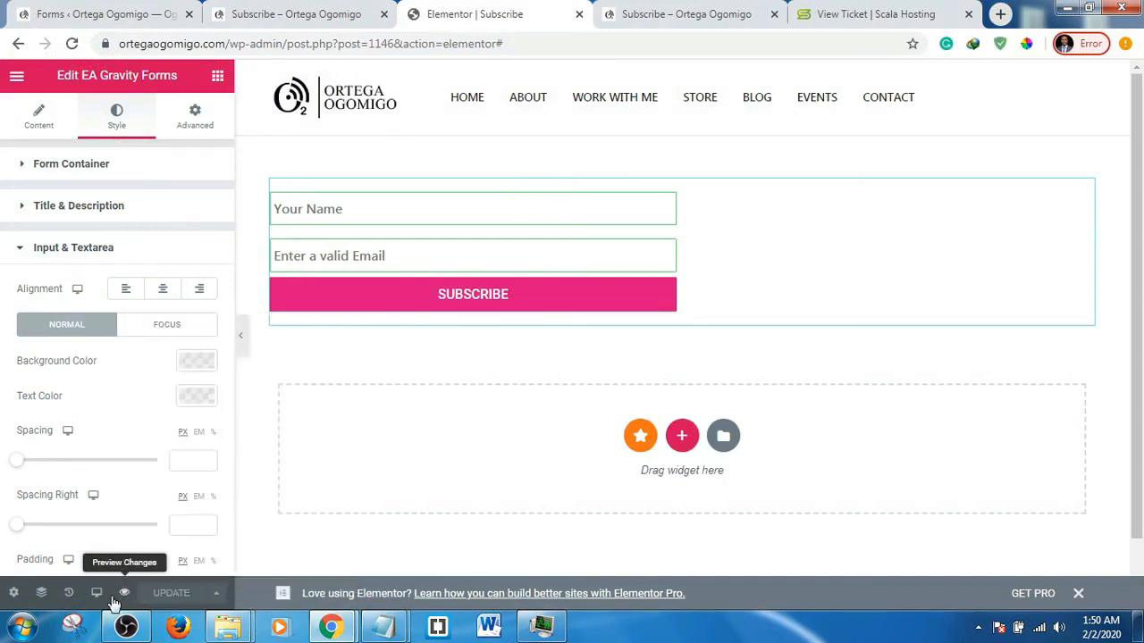
click(116, 601)
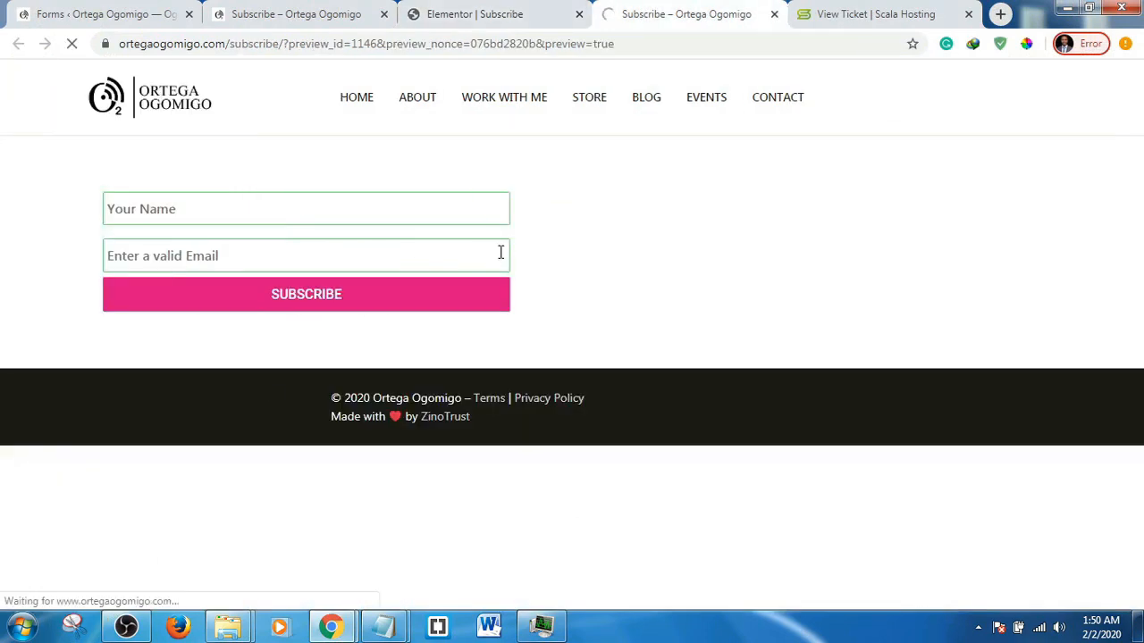